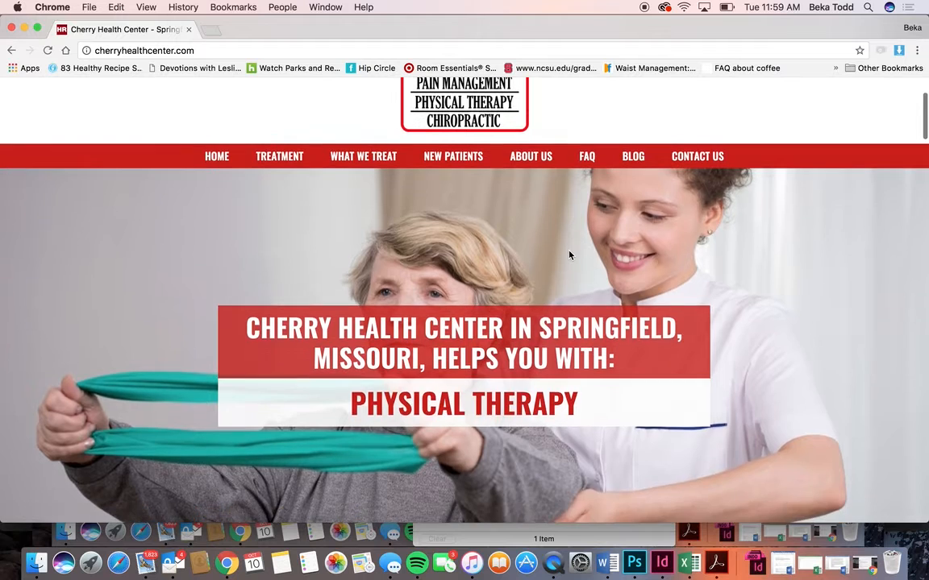
# Step: Go to cherryhealthcenter.com/wp-admin and log in to the WordPress dashboard with the saved credentials
pyautogui.click(212, 47)
pyautogui.press('Right')
pyautogui.write('/wp-ad')
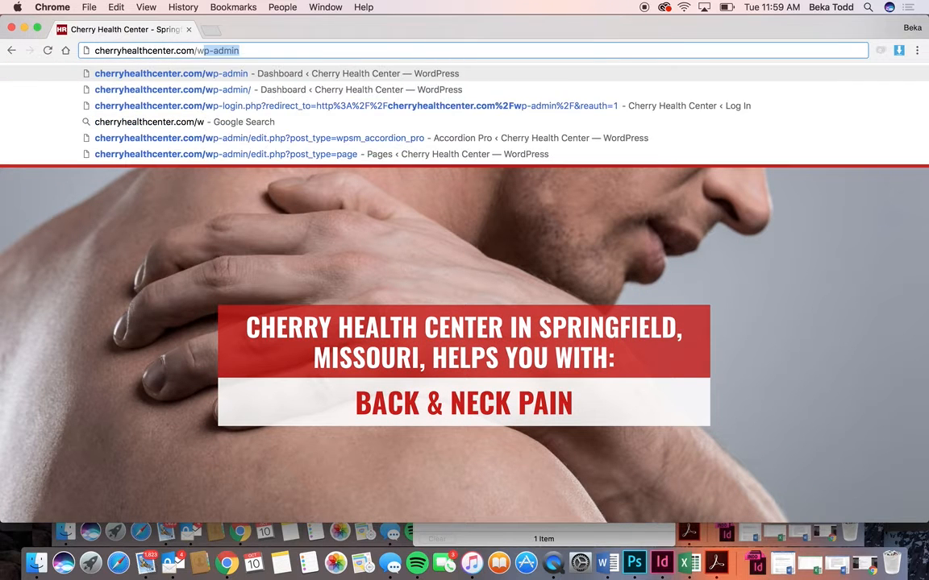
pyautogui.press('Return')
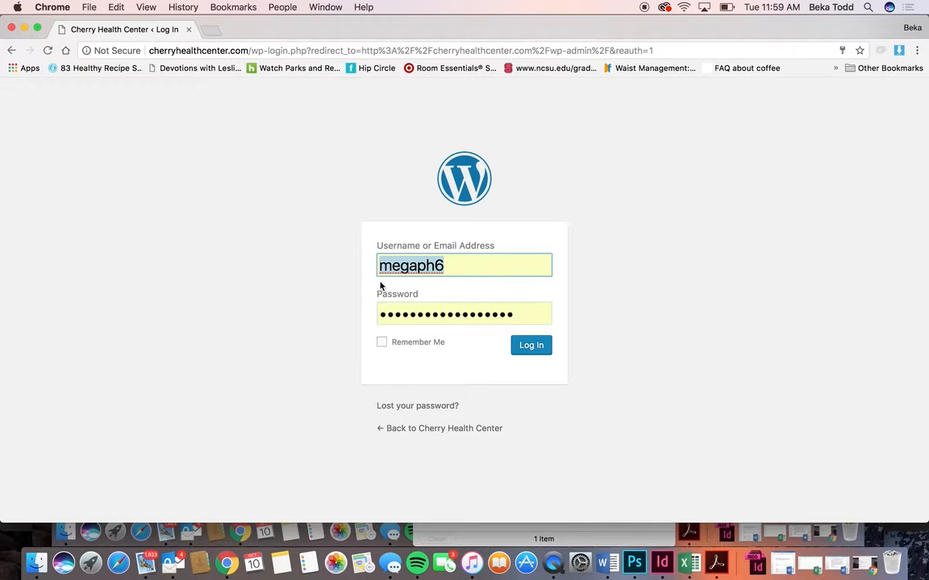
pyautogui.click(535, 355)
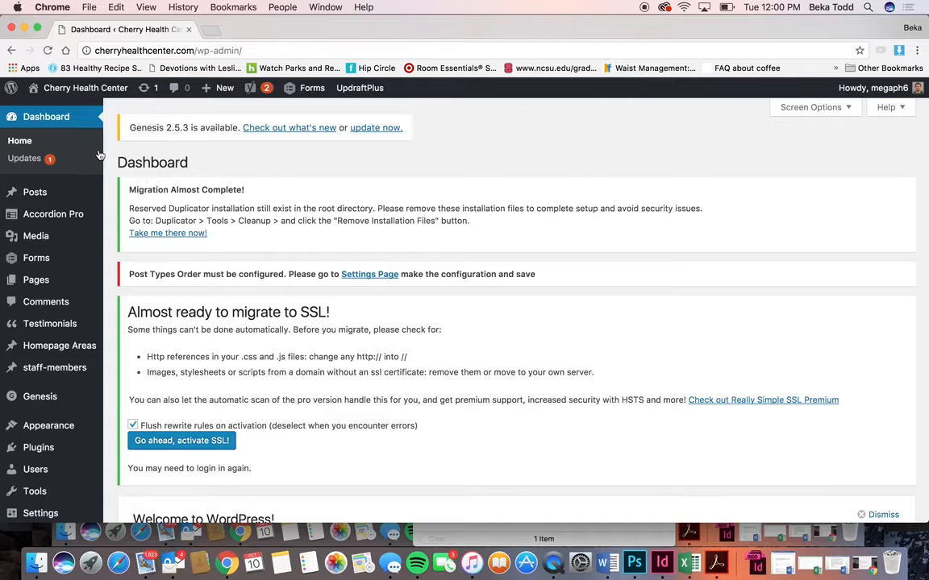
# Step: Examine the available updates on the WordPress Updates page, marking all listed plugins
pyautogui.scroll(-5, 19, 450)
pyautogui.moveTo(17, 458)
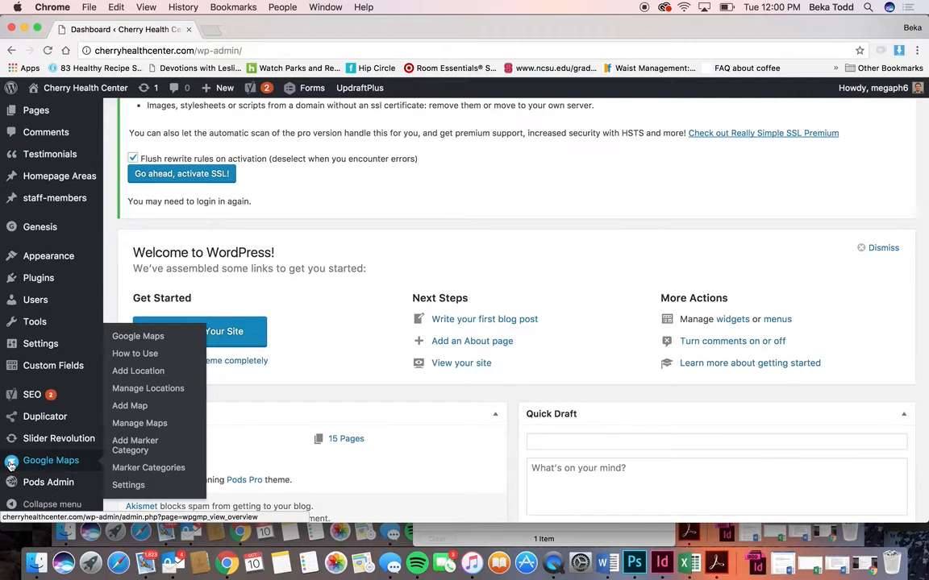
pyautogui.scroll(5, 40, 266)
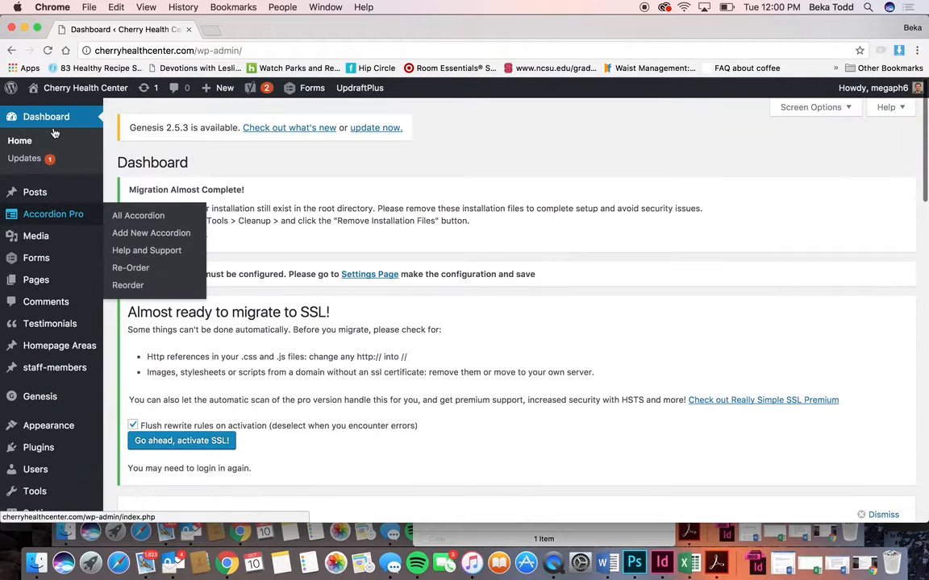
pyautogui.moveTo(28, 427)
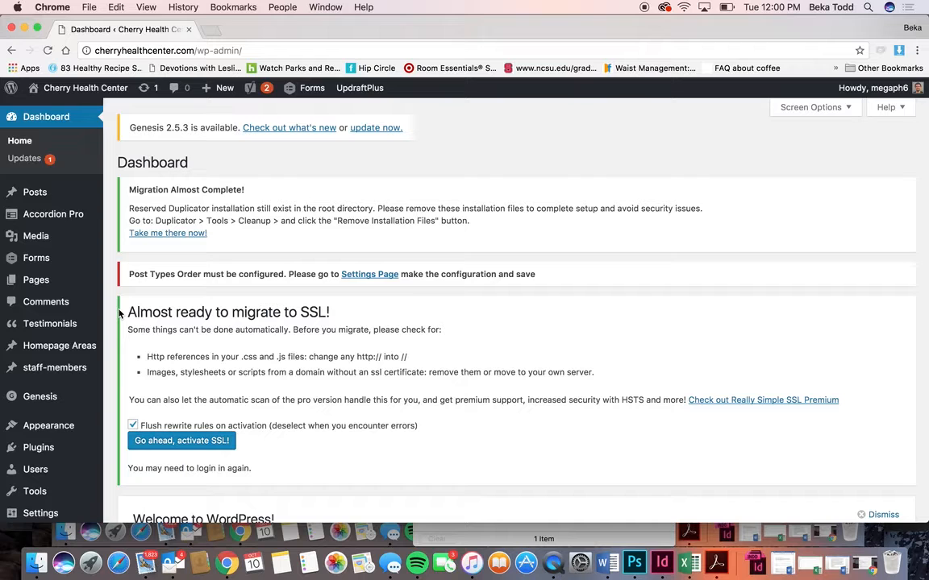
pyautogui.click(24, 160)
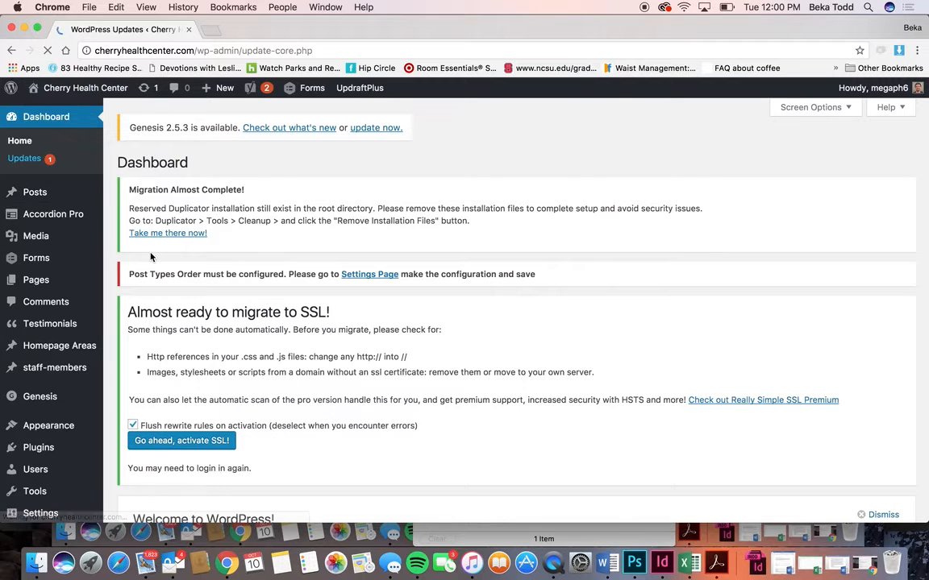
pyautogui.scroll(-10, 150, 256)
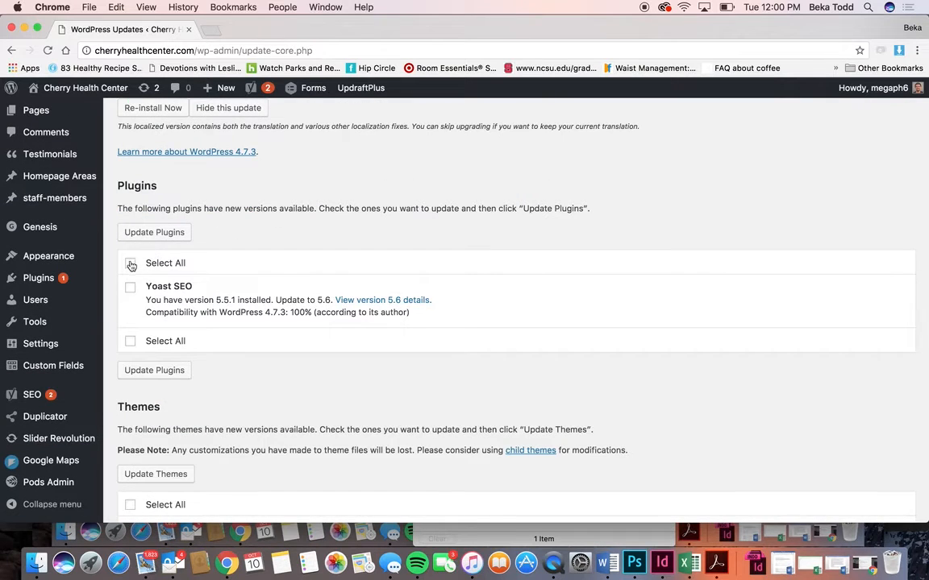
pyautogui.click(131, 264)
pyautogui.scroll(-2, 131, 266)
pyautogui.scroll(3, 133, 338)
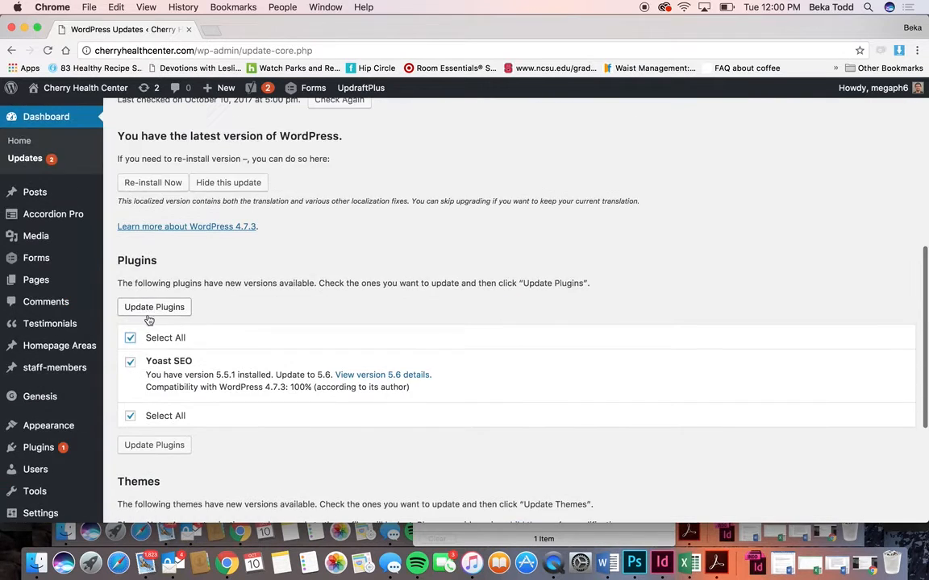
pyautogui.scroll(2, 225, 303)
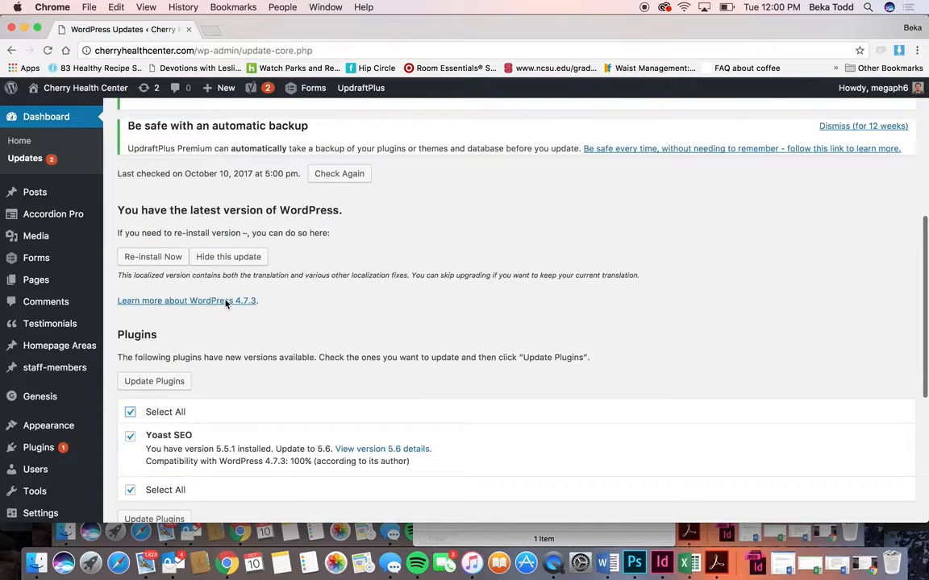
pyautogui.scroll(5, 226, 303)
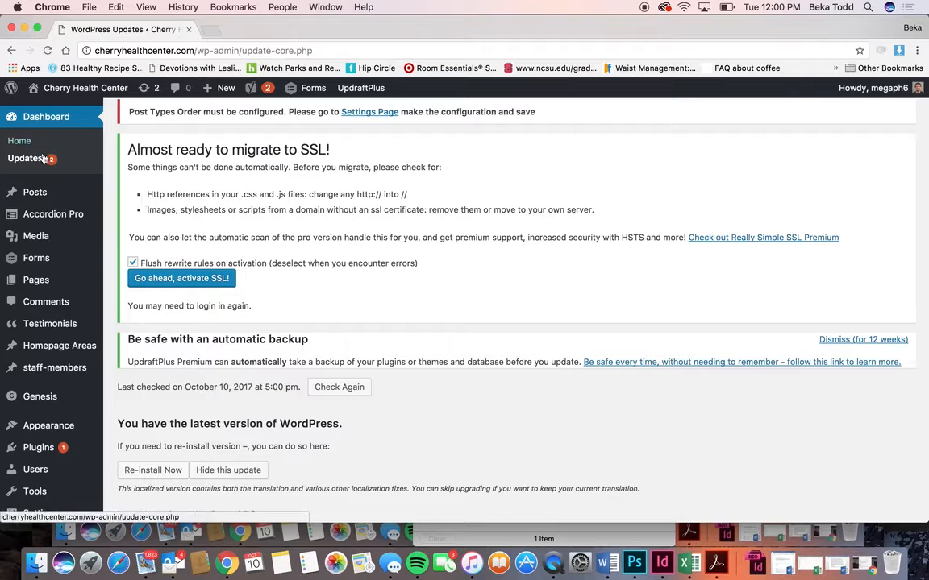
# Step: Open the post "Common Causes of Knee Pain" for editing from the list of all posts
pyautogui.moveTo(37, 202)
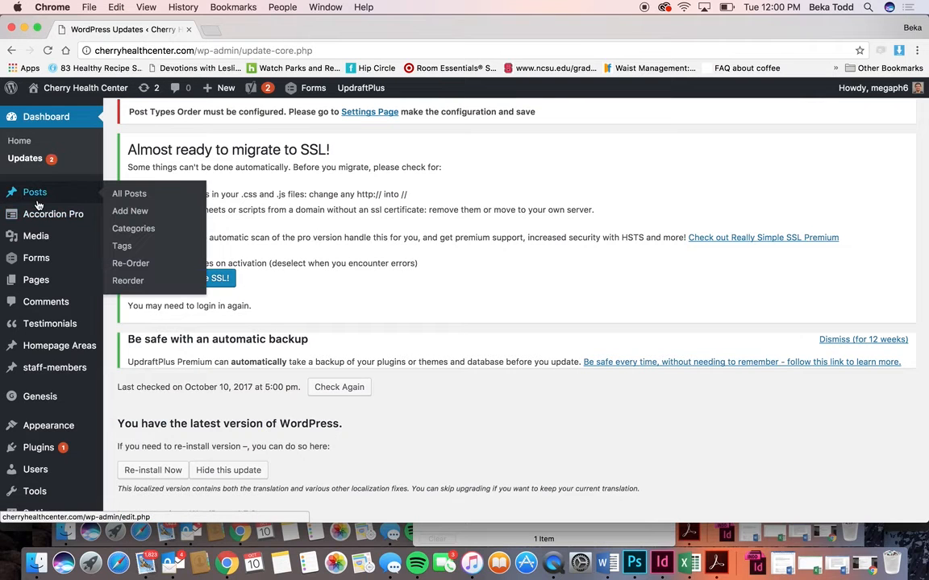
pyautogui.click(37, 204)
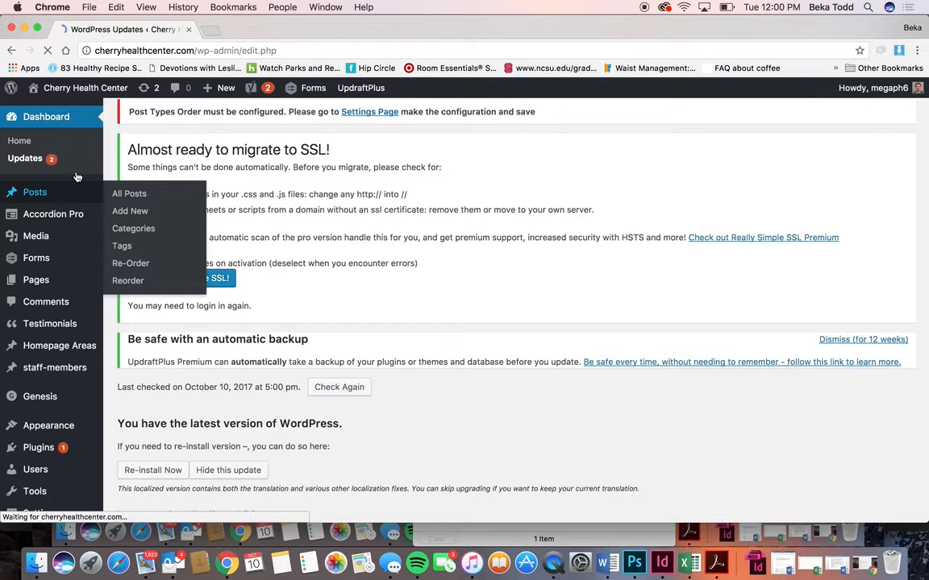
pyautogui.scroll(-5, 307, 262)
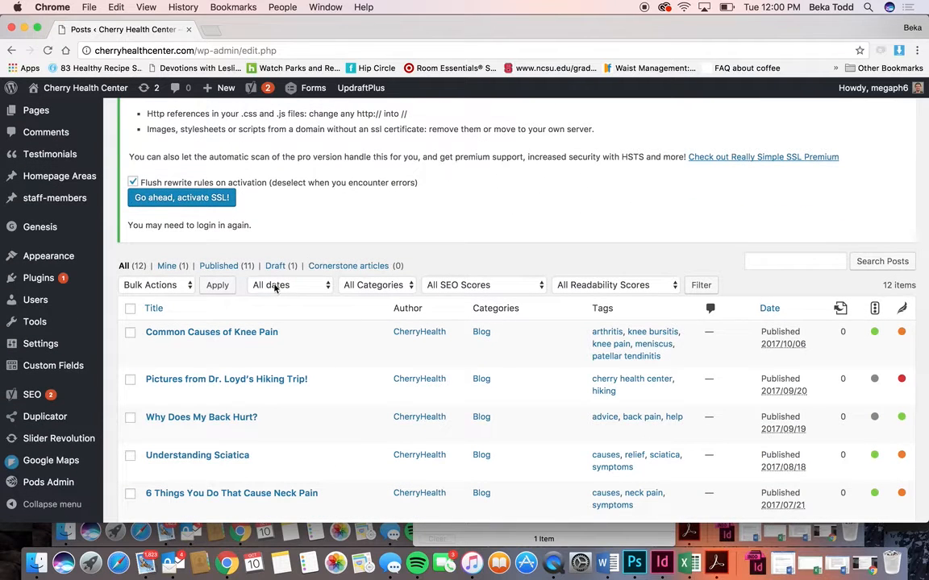
pyautogui.click(227, 332)
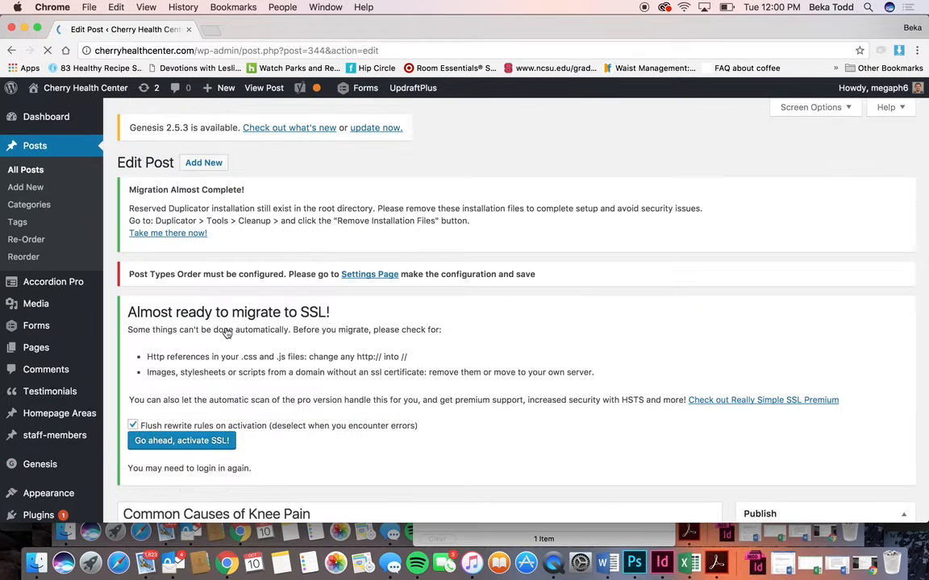
# Step: Examine the knee pain post's title, body text, tags, featured image and Yoast SEO analysis
pyautogui.scroll(-10, 227, 333)
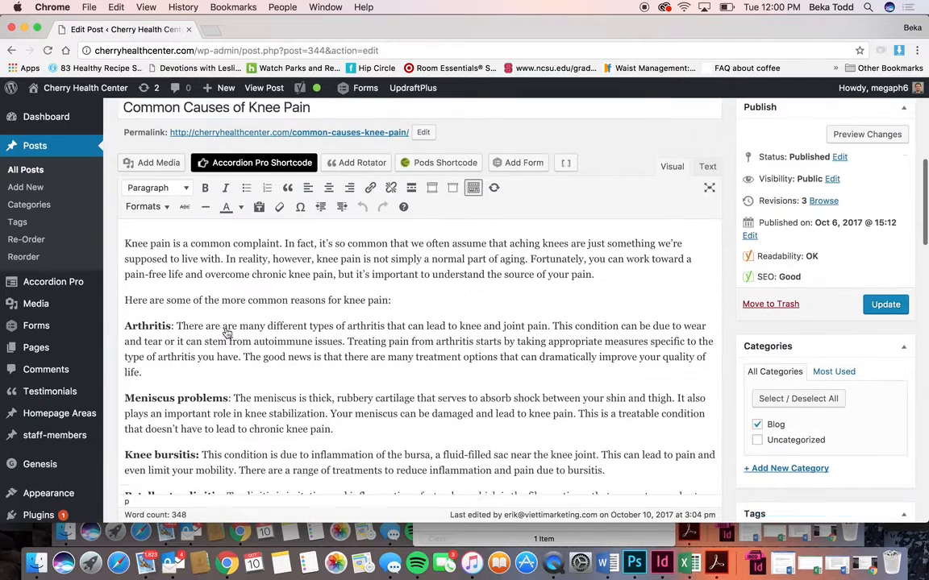
pyautogui.scroll(1, 227, 333)
pyautogui.click(292, 121)
pyautogui.scroll(-8, 367, 358)
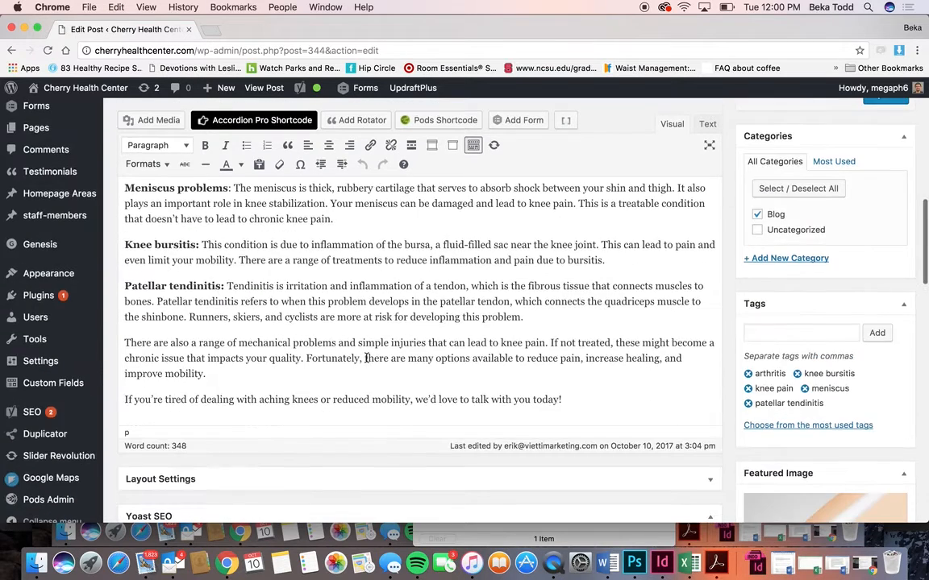
pyautogui.scroll(-4, 367, 358)
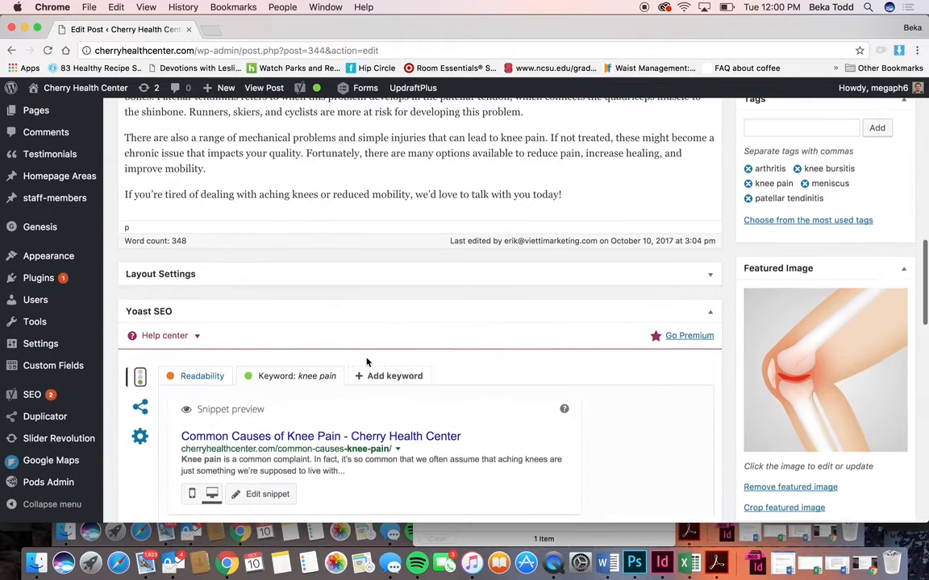
pyautogui.scroll(-10, 406, 429)
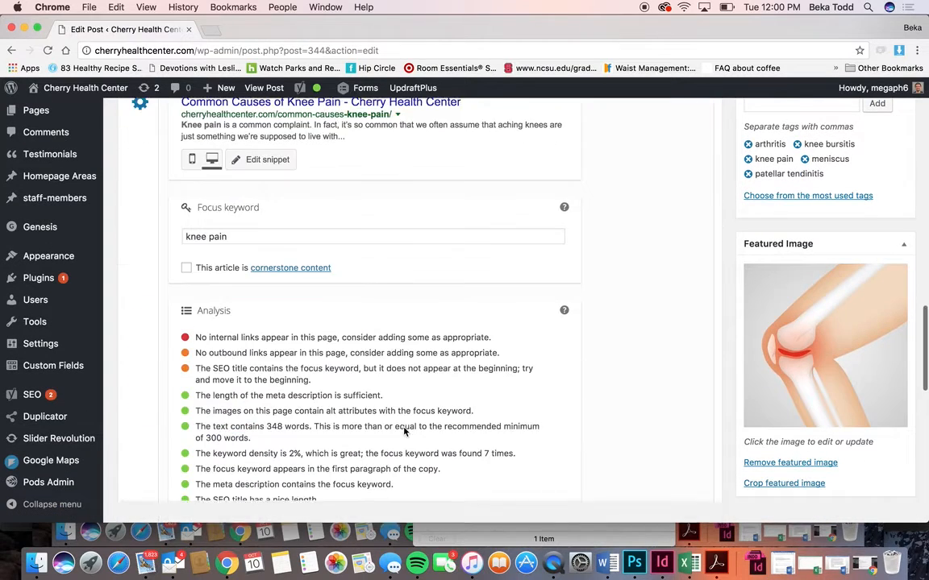
pyautogui.scroll(-2, 404, 429)
pyautogui.scroll(15, 404, 431)
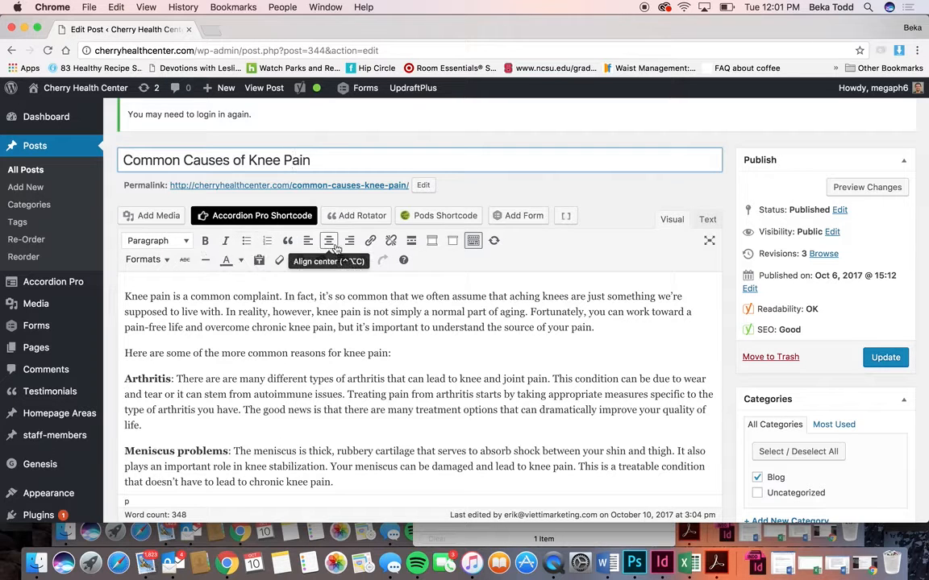
pyautogui.moveTo(347, 298); pyautogui.dragTo(386, 299)
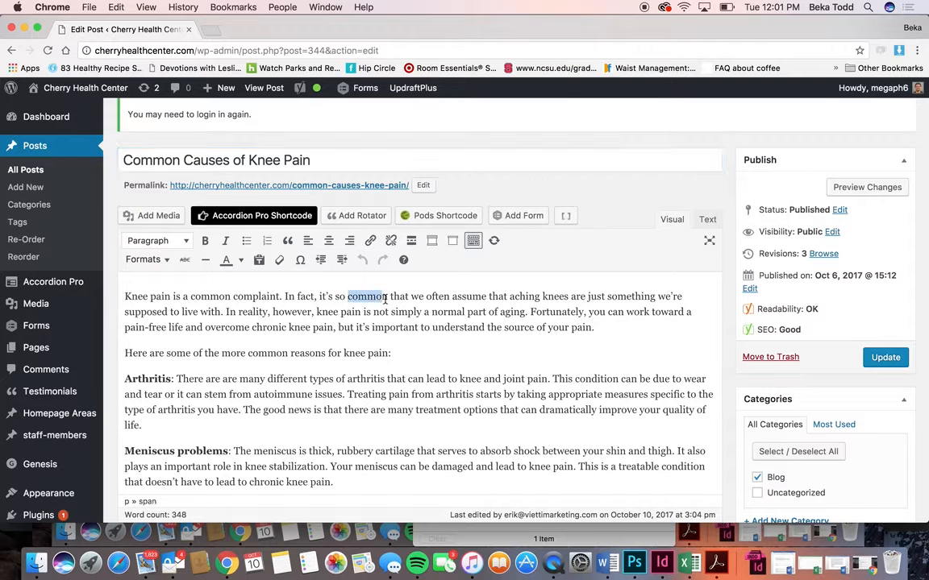
pyautogui.click(370, 240)
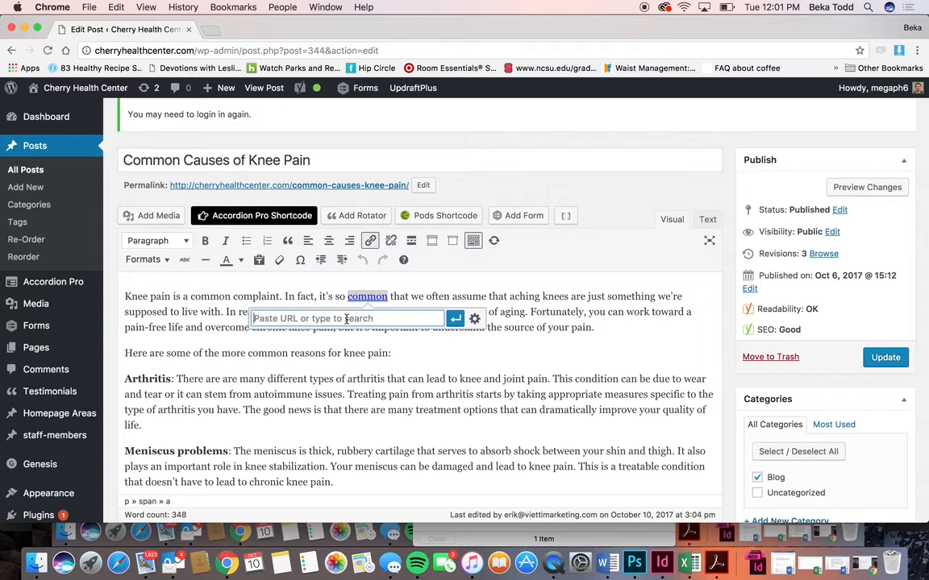
pyautogui.click(436, 297)
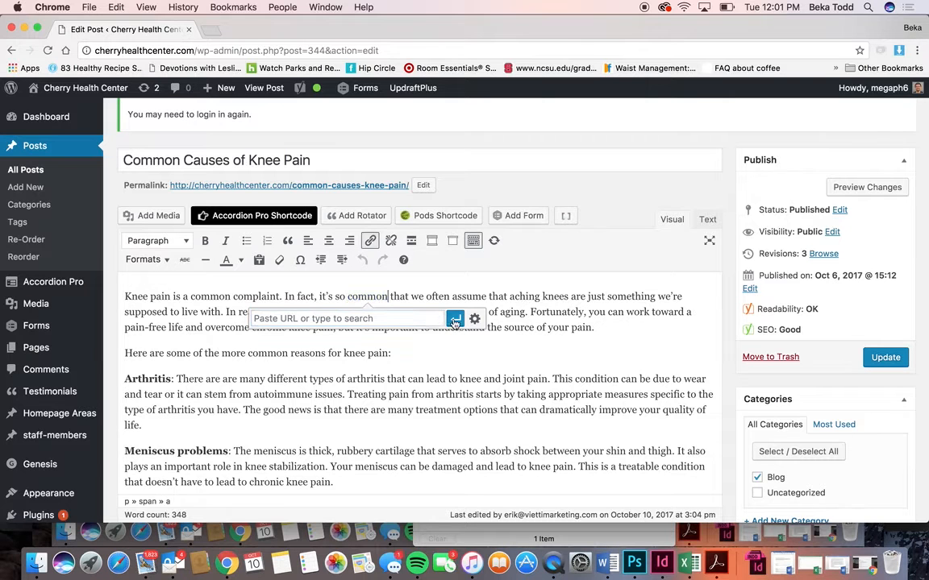
pyautogui.click(161, 240)
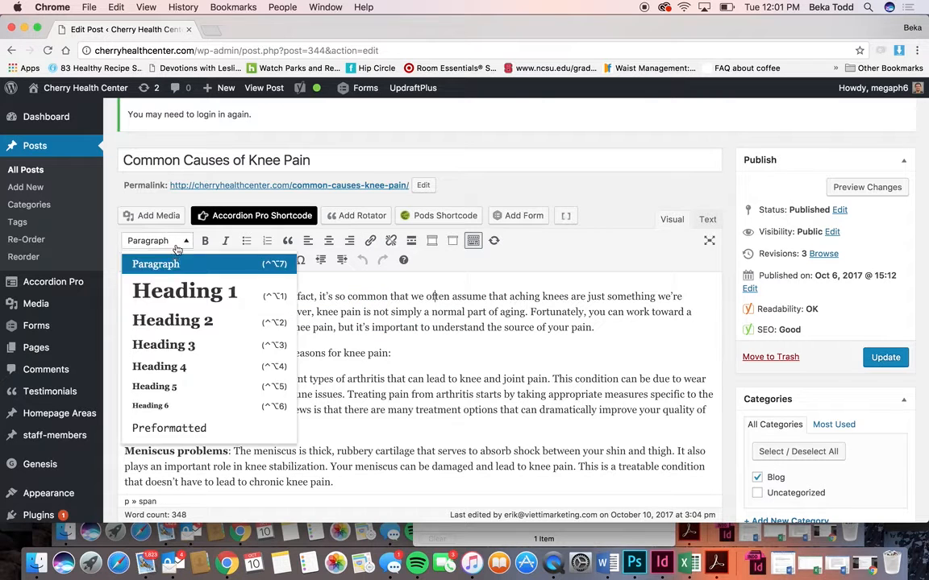
pyautogui.click(347, 330)
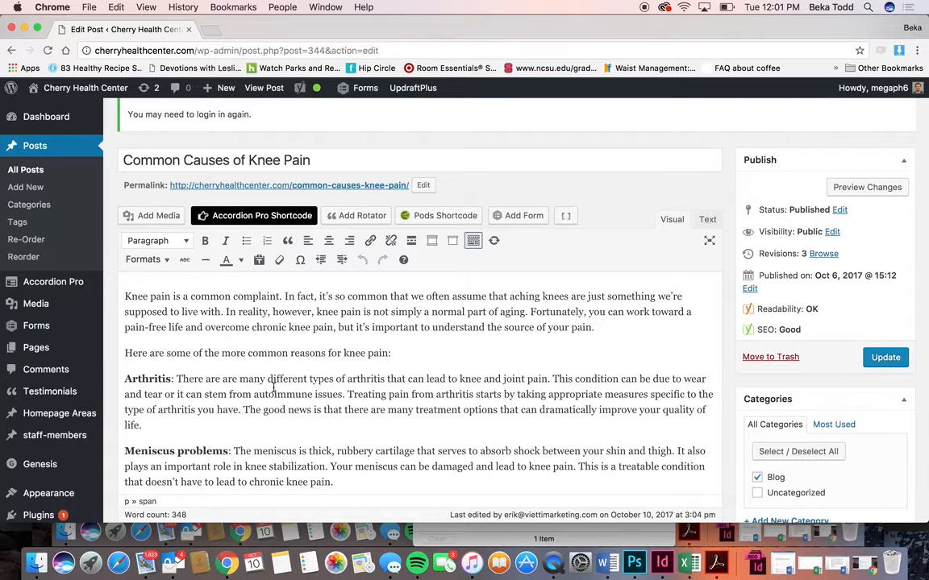
# Step: Start a new blog post and look over its empty title, content, publish, category and tag areas
pyautogui.scroll(-5, 273, 388)
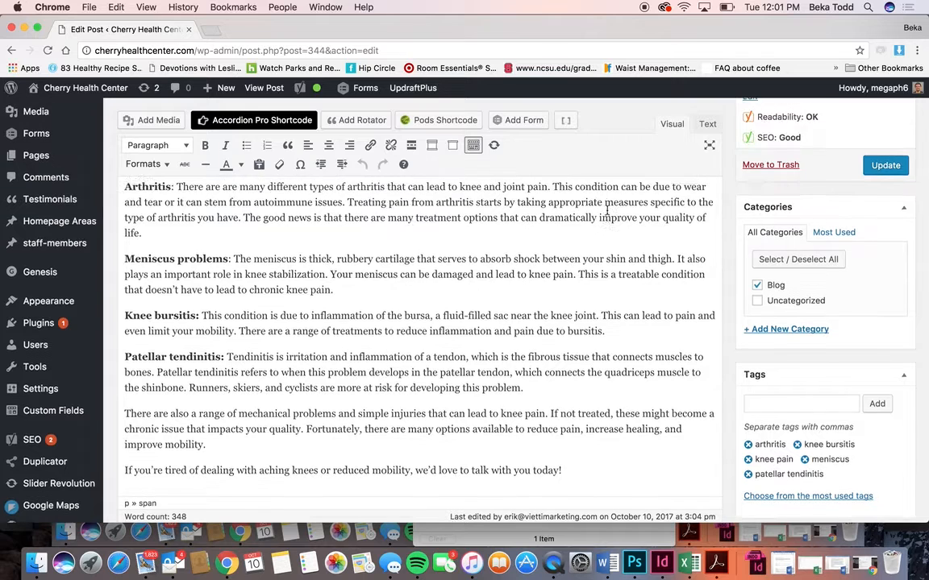
pyautogui.scroll(7, 597, 216)
pyautogui.scroll(6, 236, 198)
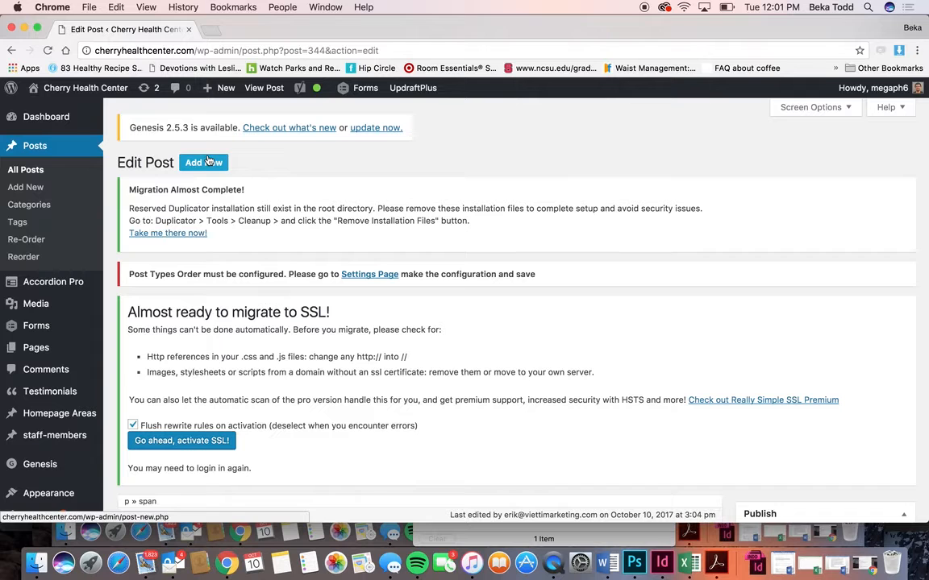
pyautogui.click(216, 173)
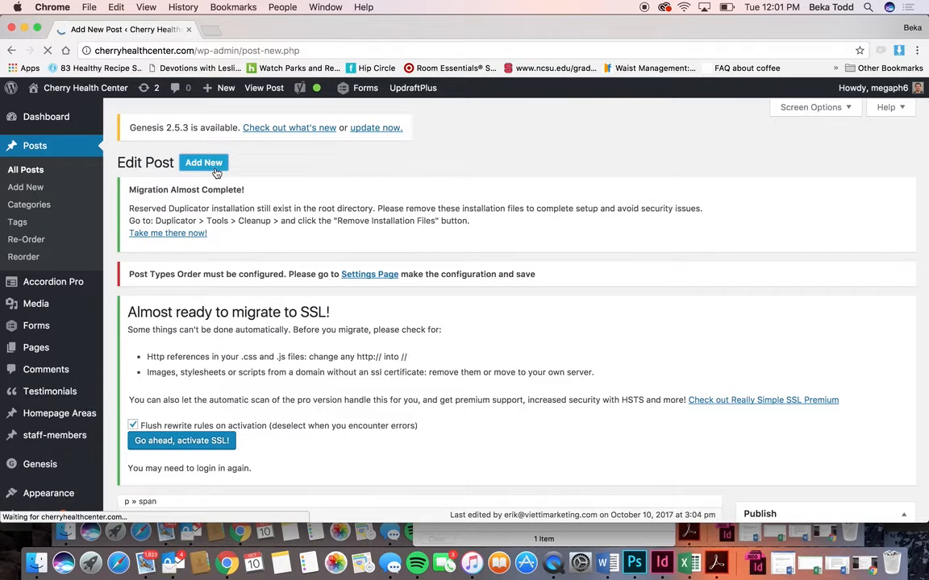
pyautogui.scroll(-5, 363, 468)
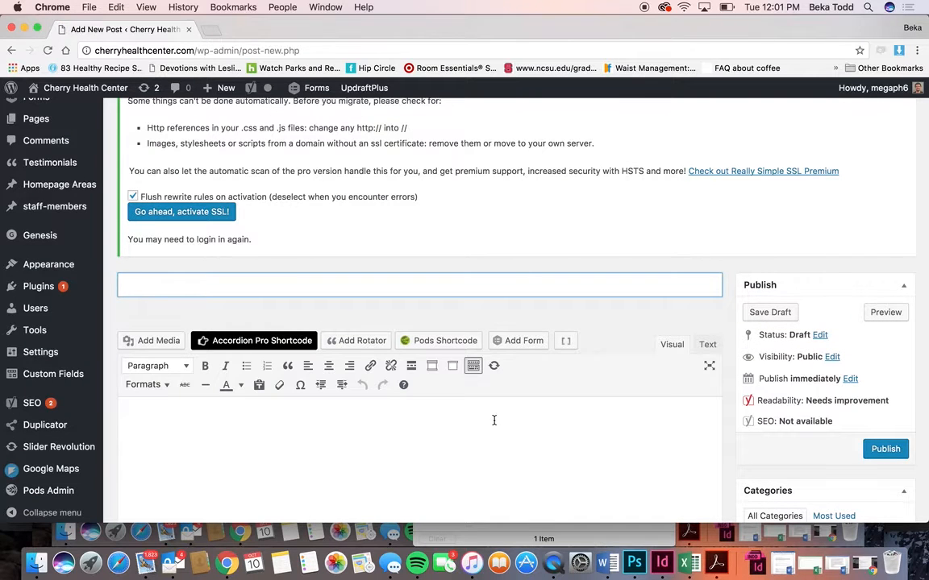
pyautogui.scroll(-5, 495, 420)
pyautogui.scroll(3, 810, 343)
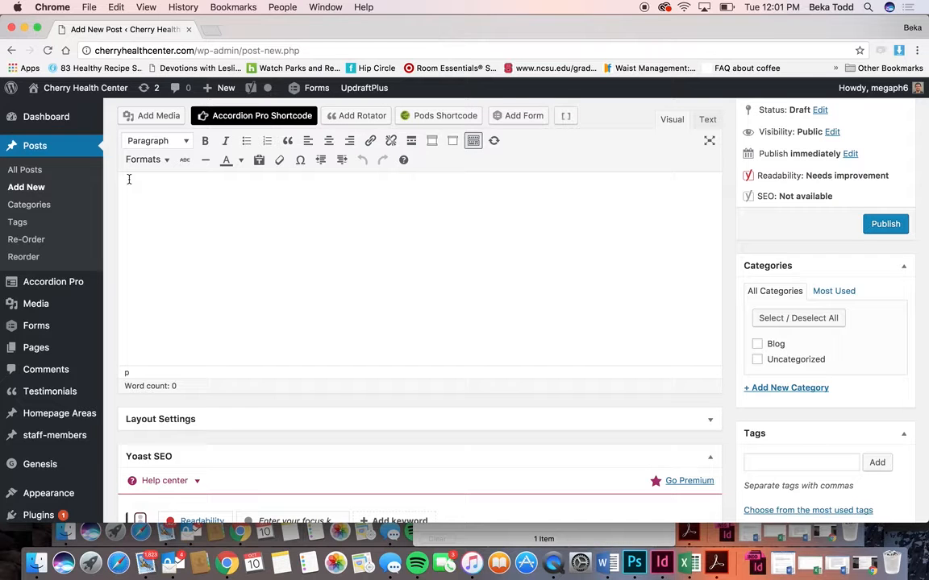
# Step: Open the Accordion Pro list, and view the live site's FAQ page in a new tab
pyautogui.moveTo(75, 279)
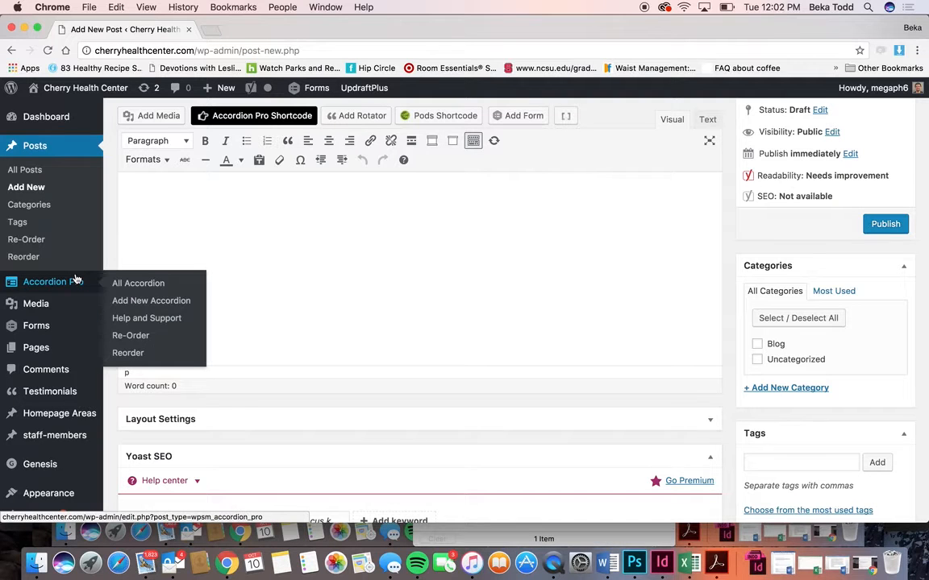
pyautogui.click(45, 286)
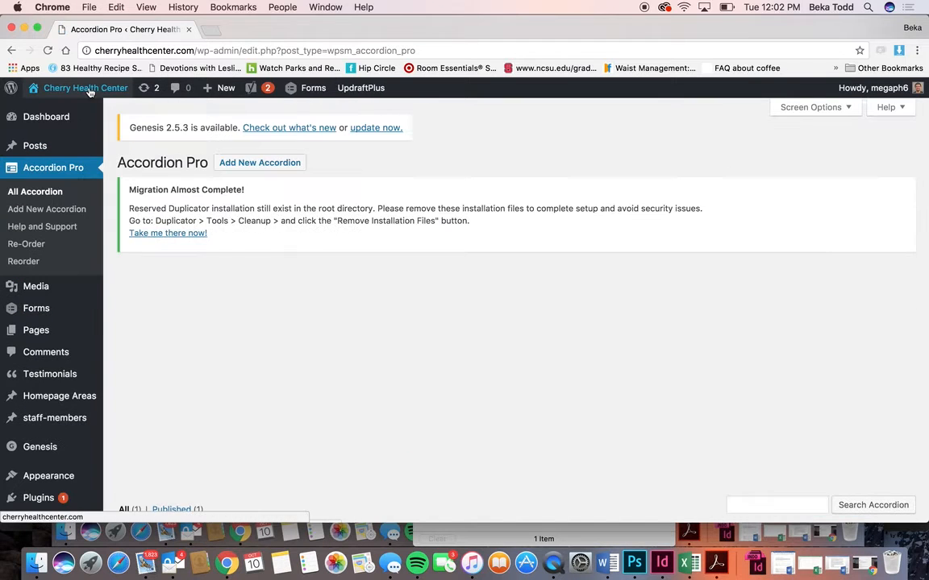
pyautogui.rightClick(89, 92)
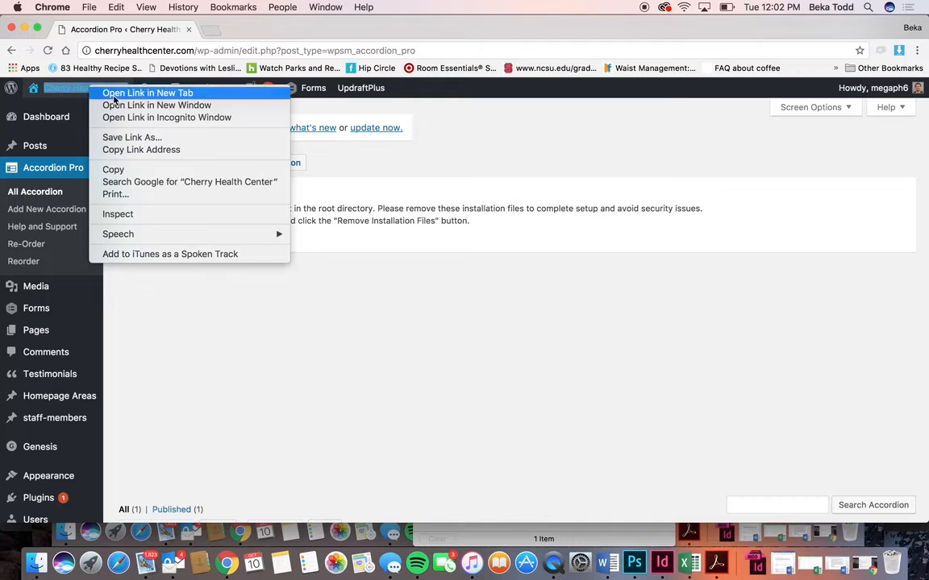
pyautogui.click(113, 92)
pyautogui.click(216, 32)
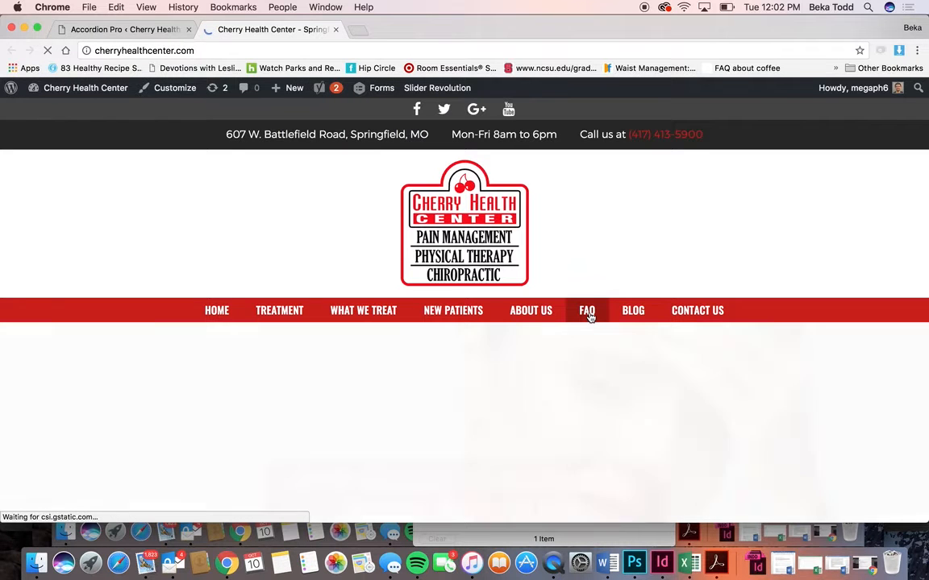
pyautogui.click(590, 315)
pyautogui.scroll(-10, 589, 317)
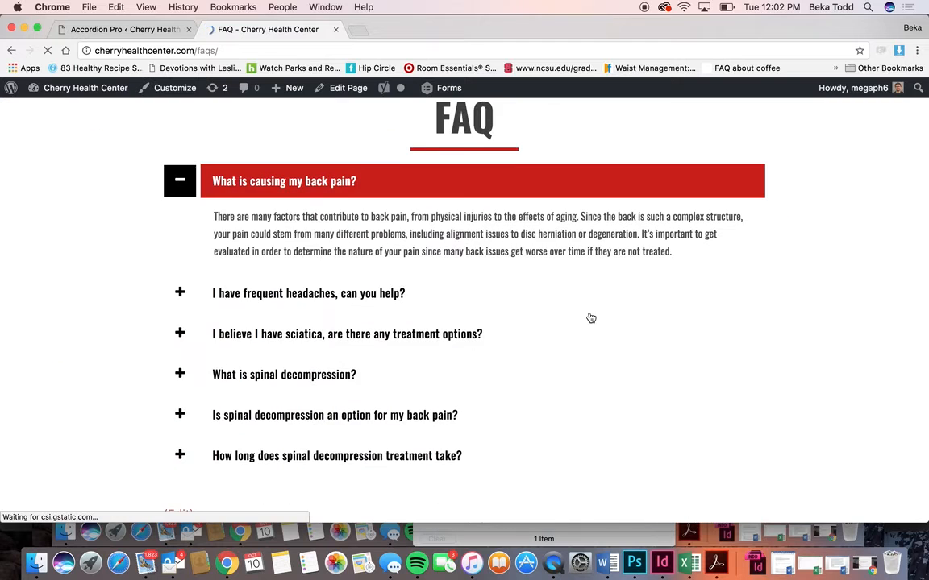
# Step: Expand the frequent headaches and sciatica questions on the live FAQ page to view their answers
pyautogui.click(288, 291)
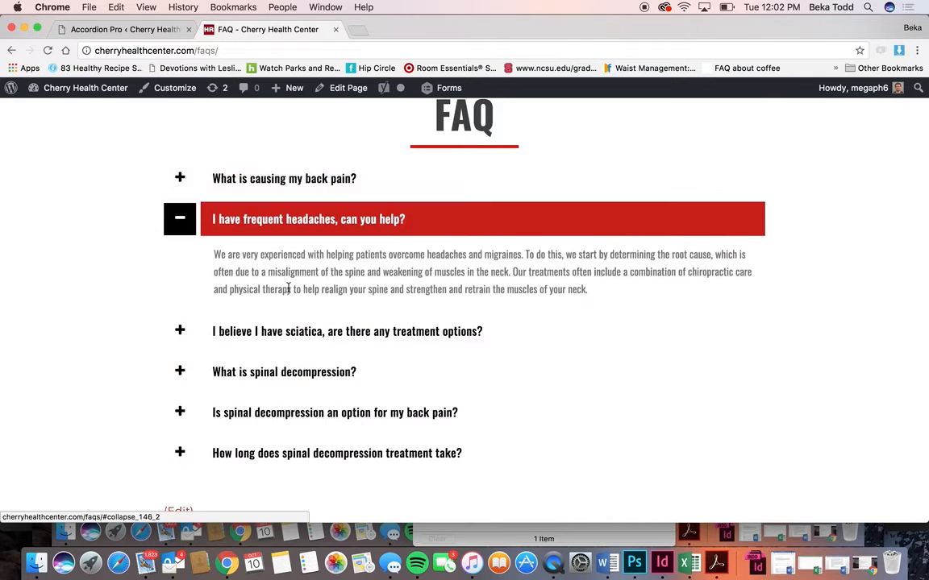
pyautogui.click(303, 226)
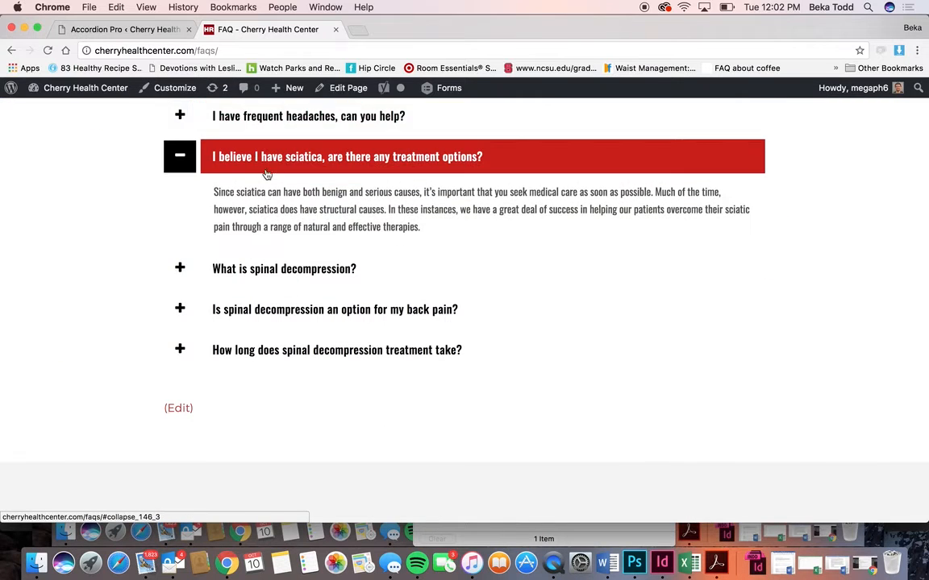
# Step: Return to the Accordion Pro admin list, reload all accordions, and select the FAQ accordion's shortcode text
pyautogui.click(131, 30)
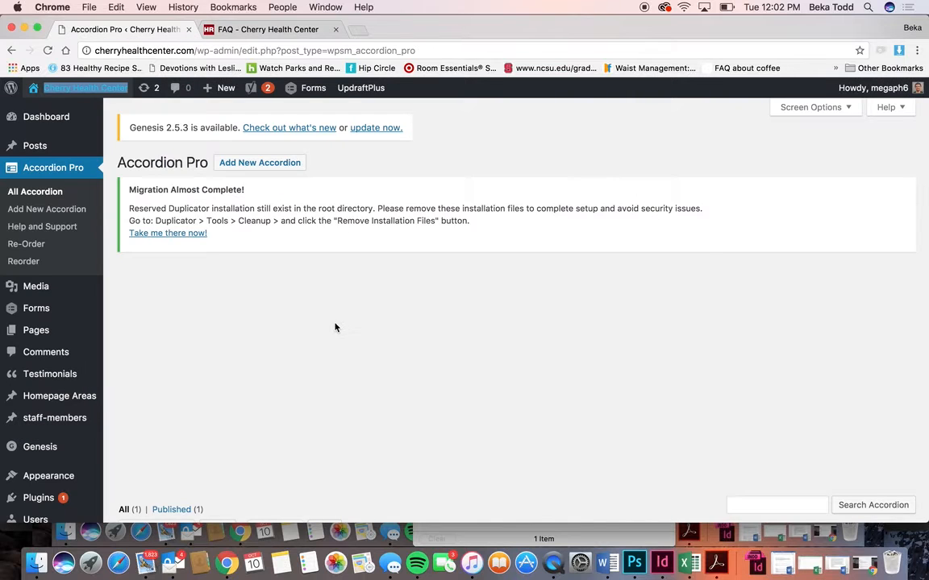
pyautogui.click(50, 196)
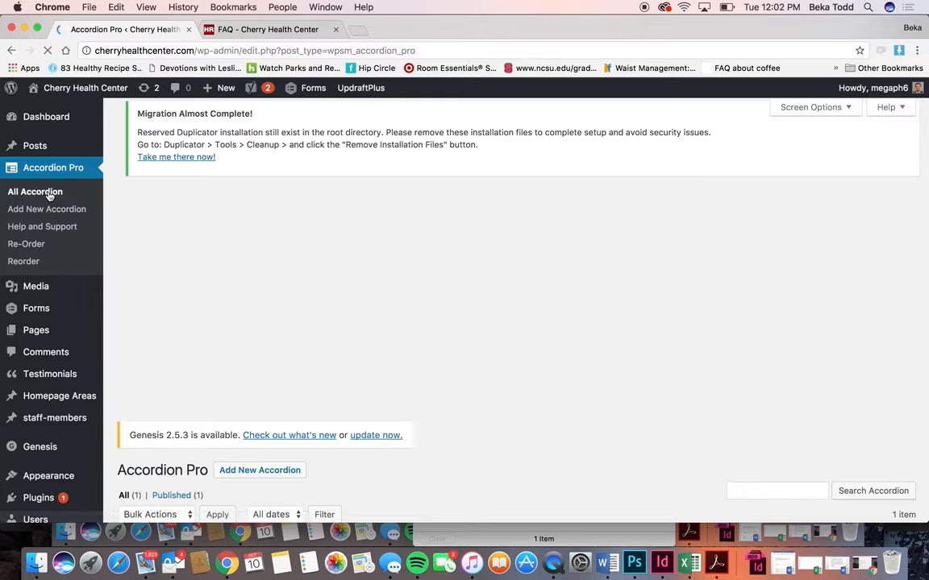
pyautogui.scroll(-5, 250, 338)
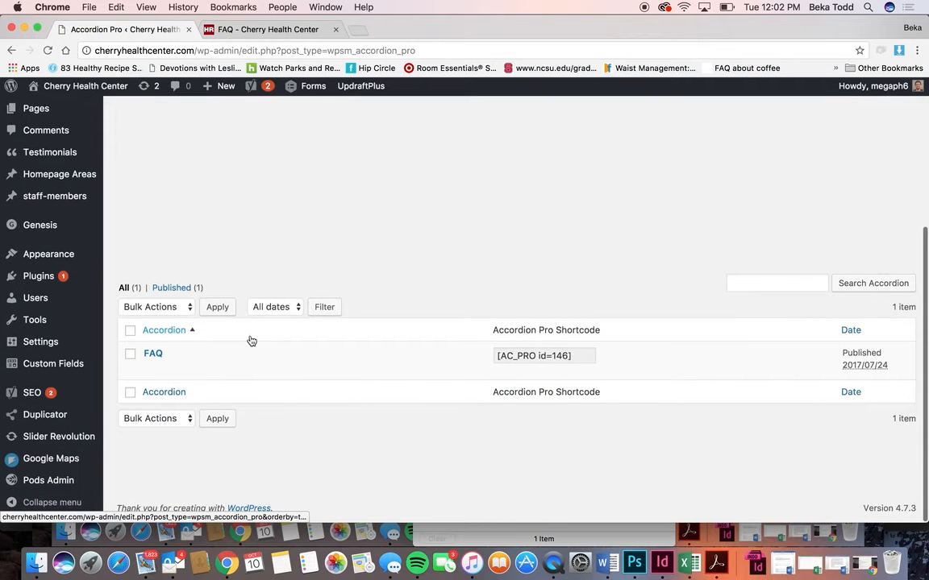
pyautogui.click(584, 363)
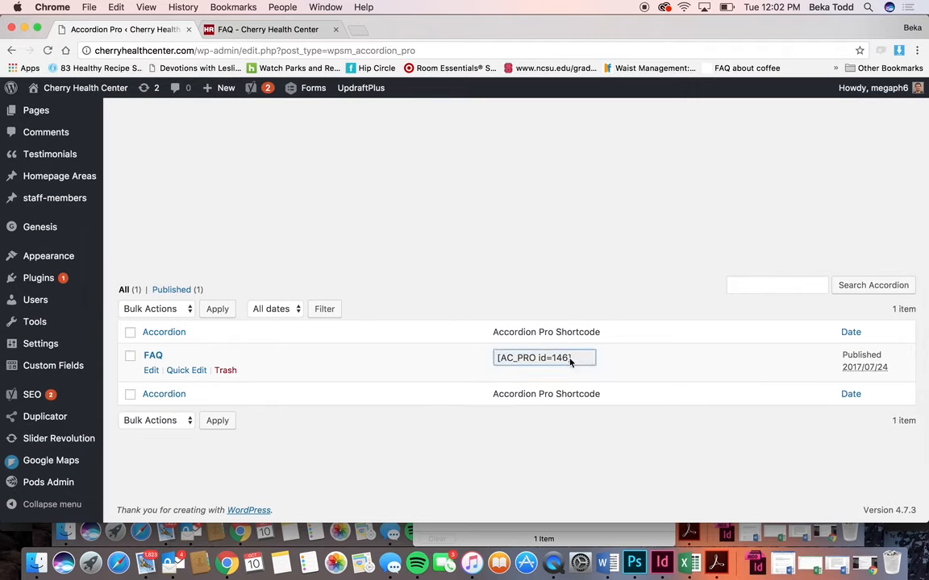
pyautogui.moveTo(585, 363); pyautogui.dragTo(489, 358)
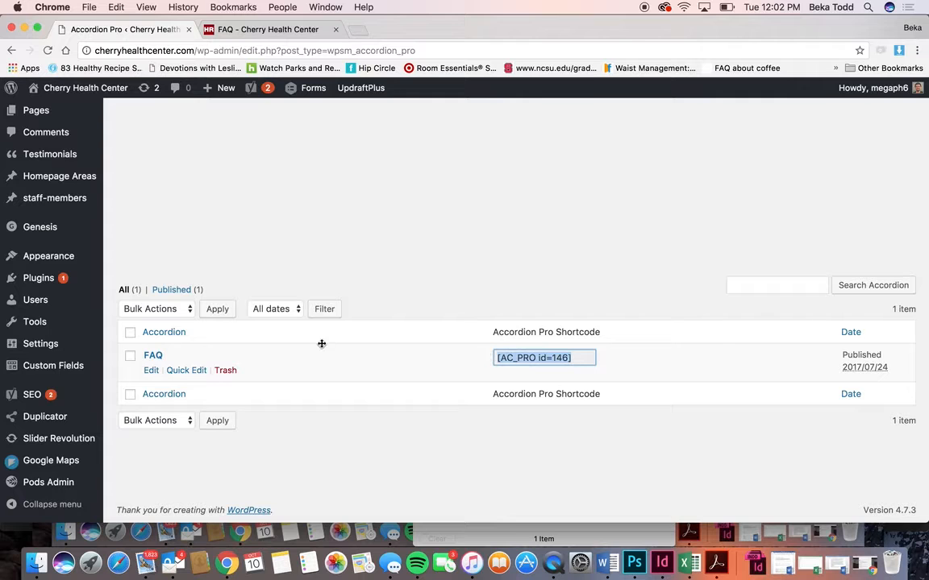
# Step: Open the FAQ accordion for editing and examine its design choices and first question entries
pyautogui.click(152, 355)
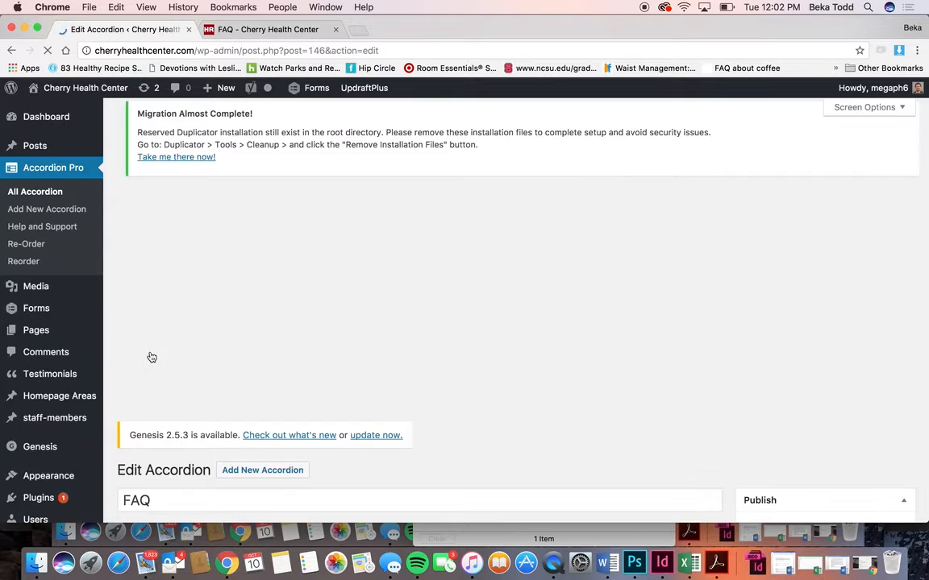
pyautogui.scroll(-1, 312, 399)
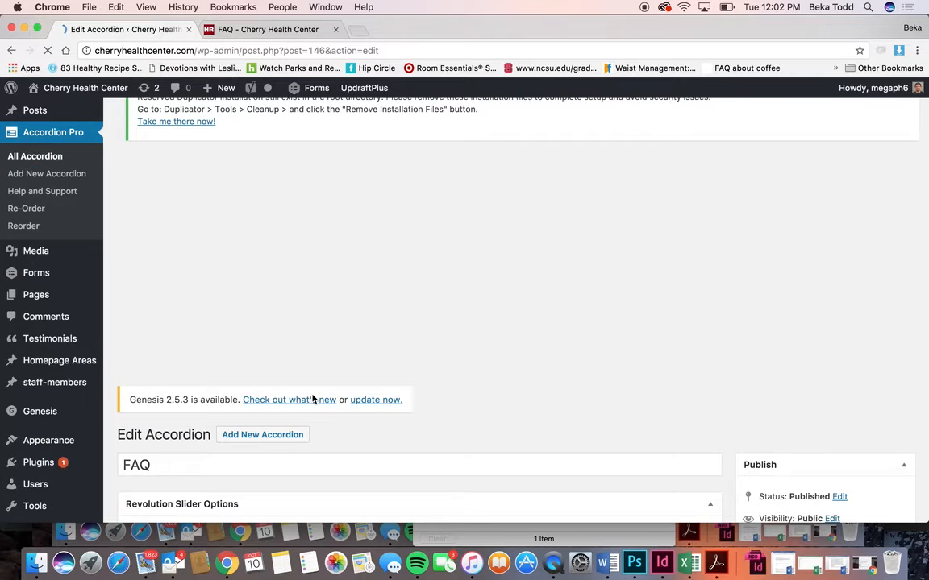
pyautogui.scroll(-3, 313, 398)
pyautogui.scroll(-2, 313, 397)
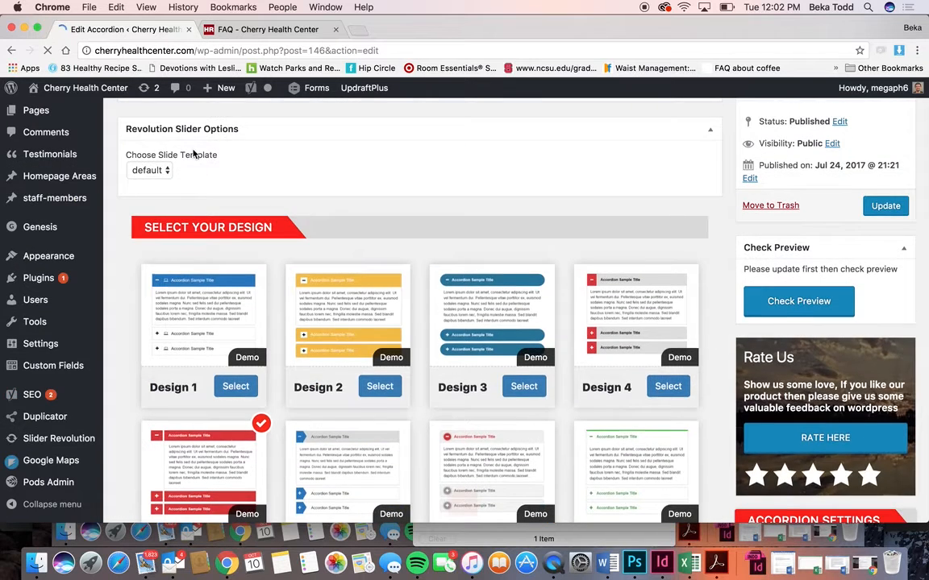
pyautogui.scroll(-3, 192, 160)
pyautogui.scroll(5, 190, 165)
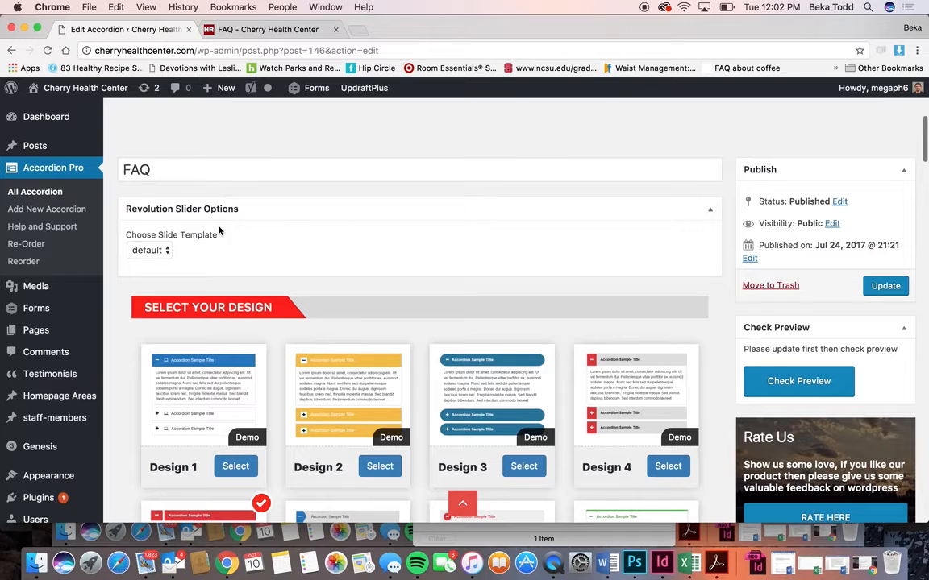
pyautogui.scroll(-10, 218, 232)
pyautogui.scroll(-5, 218, 231)
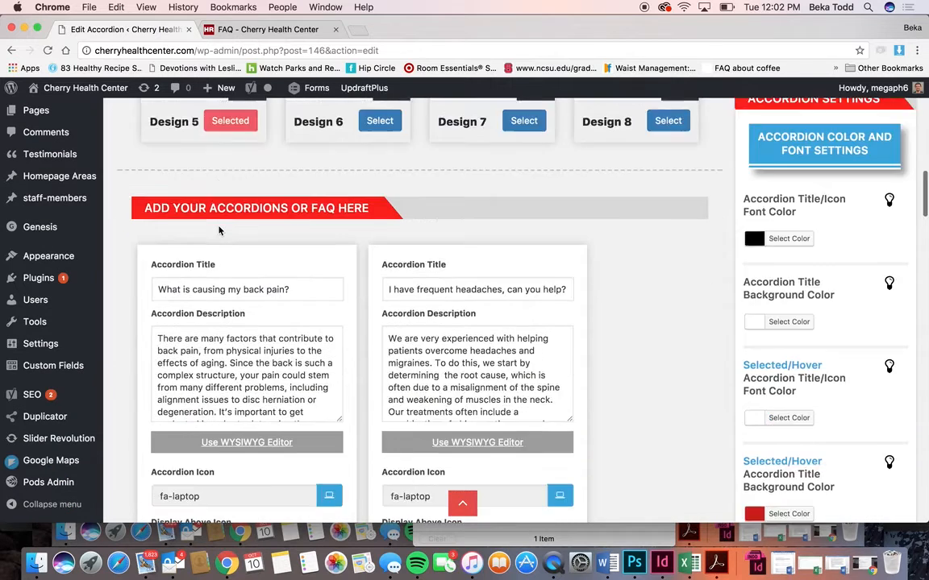
pyautogui.scroll(-1, 219, 228)
pyautogui.scroll(-5, 218, 227)
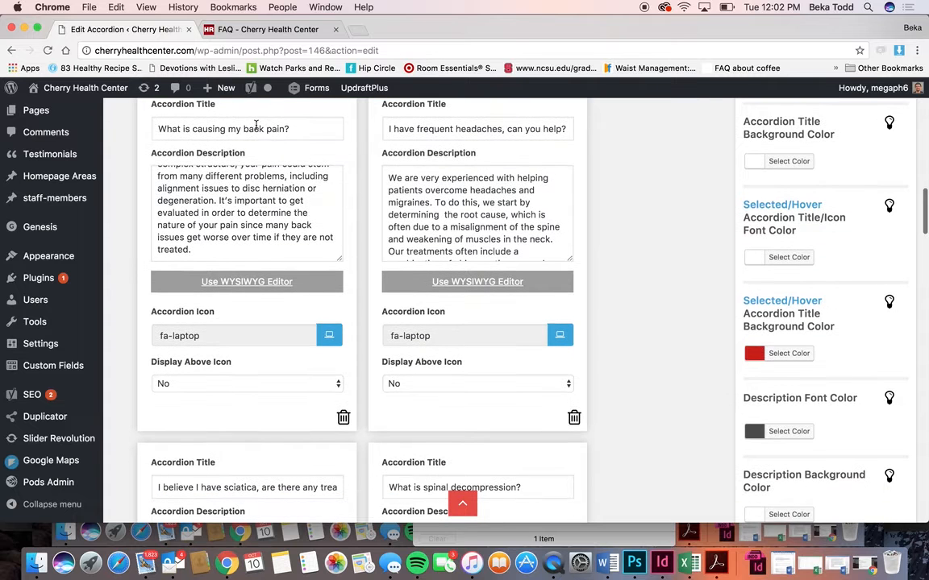
pyautogui.scroll(5, 248, 258)
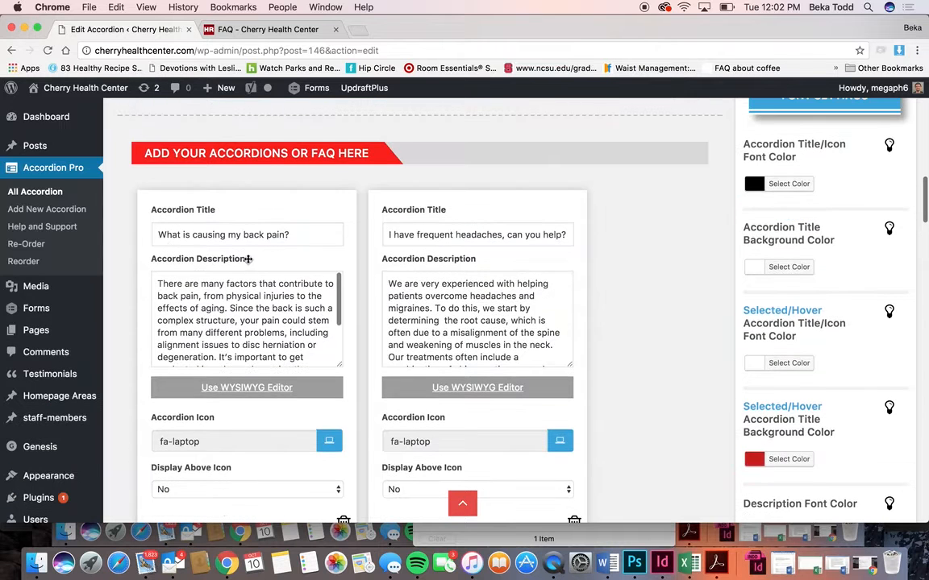
# Step: Check the questions on the live FAQ page and return to the FAQ accordion's edit page
pyautogui.click(279, 30)
pyautogui.scroll(4, 266, 250)
pyautogui.scroll(-2, 266, 250)
pyautogui.scroll(4, 266, 164)
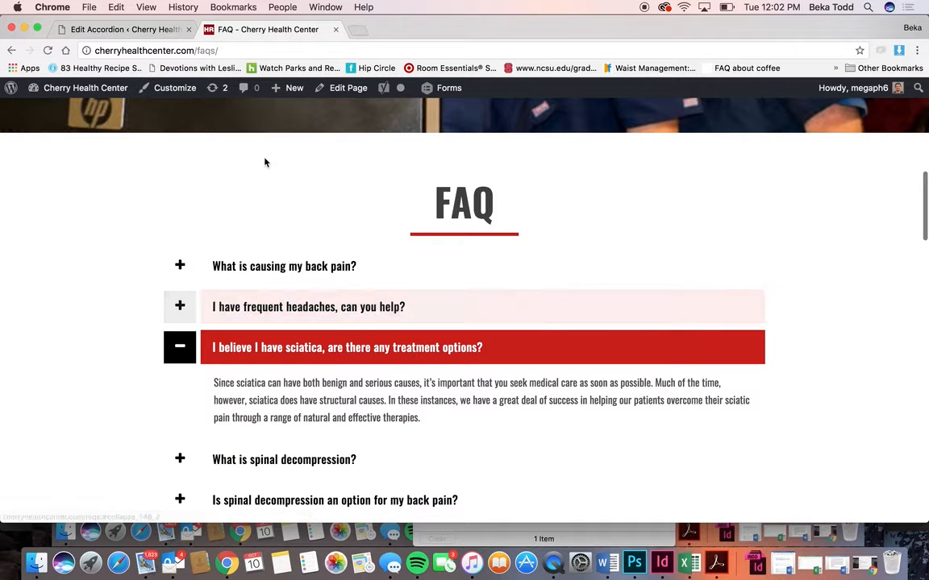
pyautogui.click(128, 29)
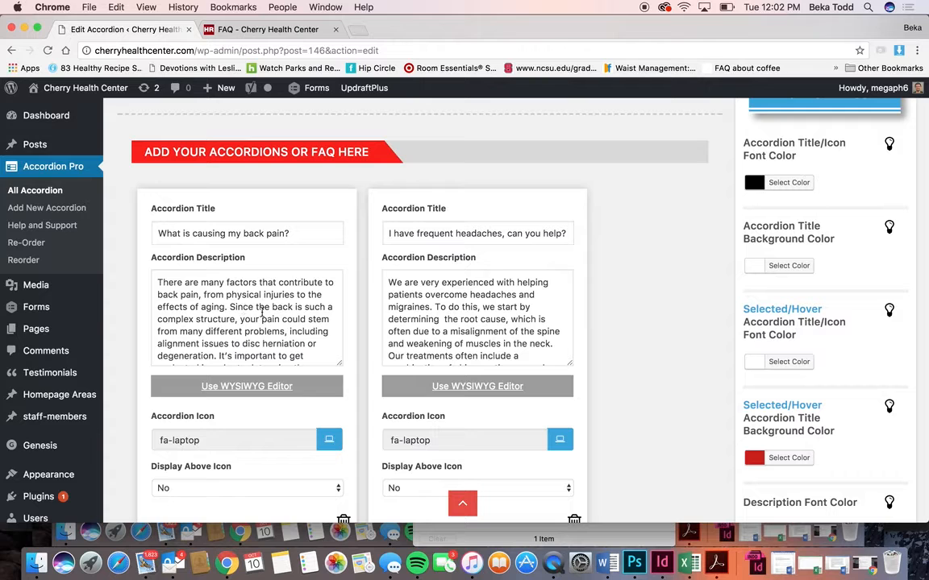
# Step: Look through the remaining question entries, the options to add or delete accordions, and the shortcode and custom CSS sections
pyautogui.scroll(-15, 324, 299)
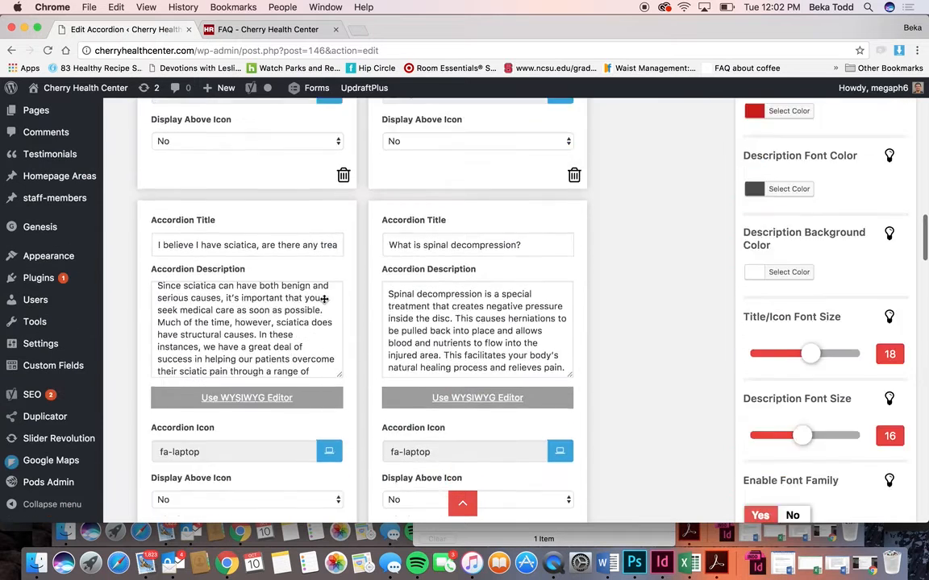
pyautogui.scroll(-4, 323, 299)
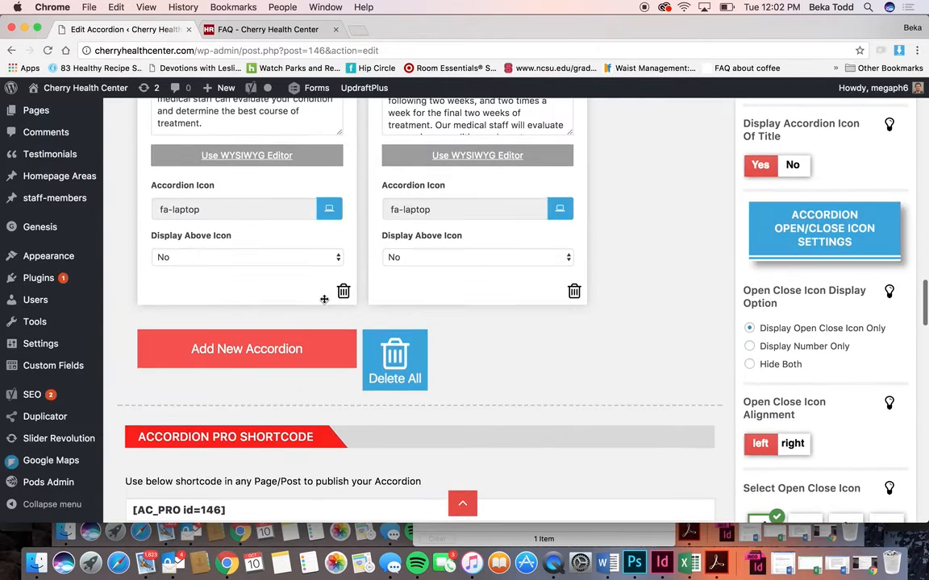
pyautogui.scroll(12, 614, 375)
pyautogui.scroll(10, 614, 375)
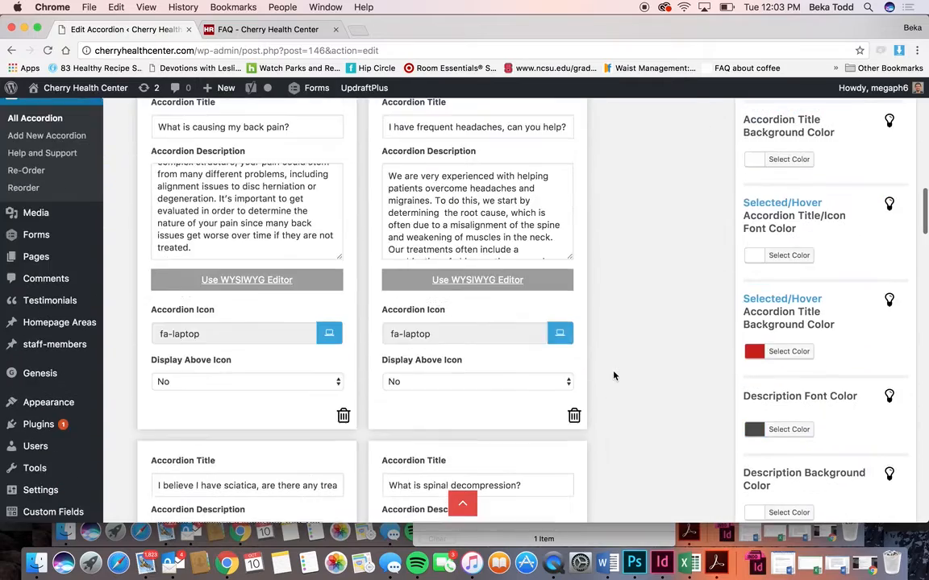
pyautogui.scroll(-2, 614, 375)
pyautogui.scroll(-20, 614, 375)
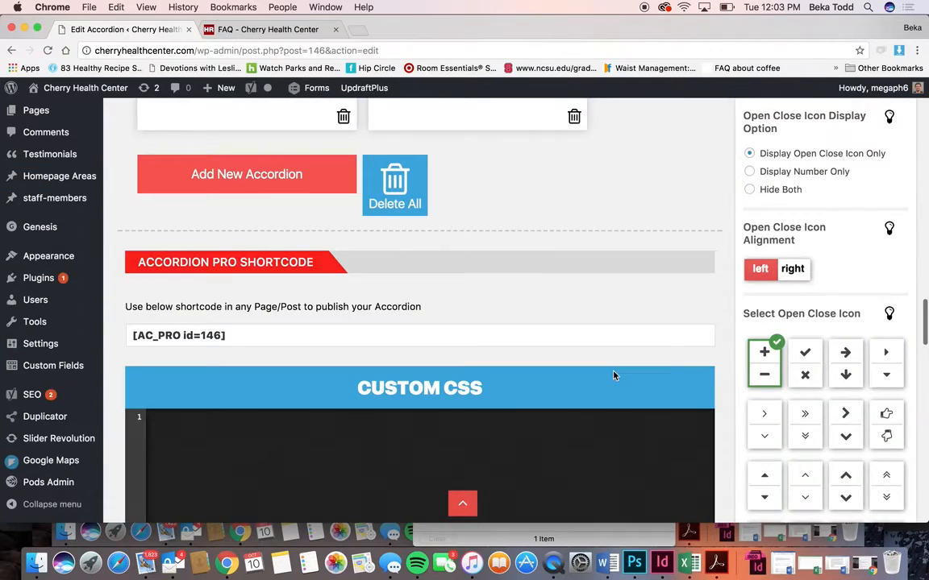
pyautogui.scroll(8, 510, 243)
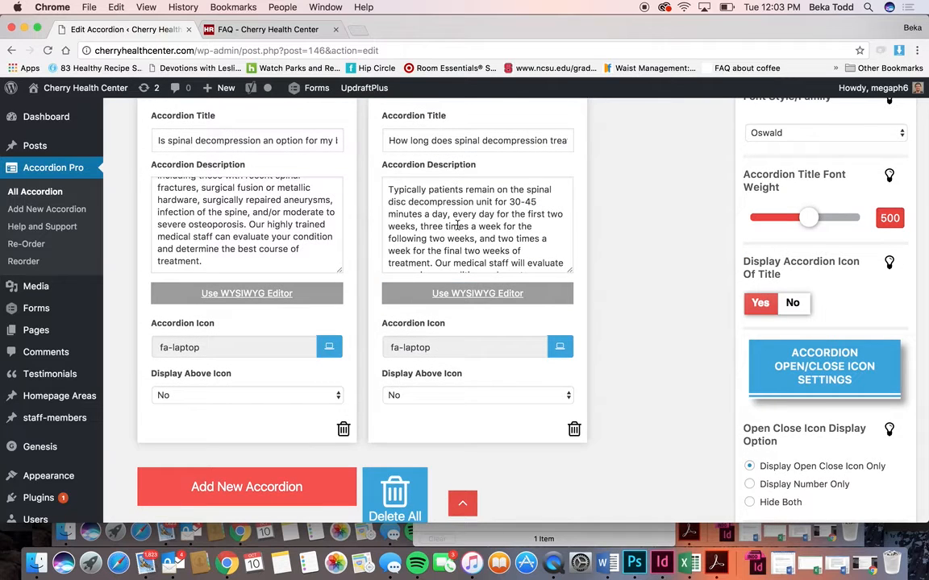
# Step: View the last question's description about spinal decompression treatment length in the WYSIWYG editor's Visual mode, and close the editor
pyautogui.click(477, 293)
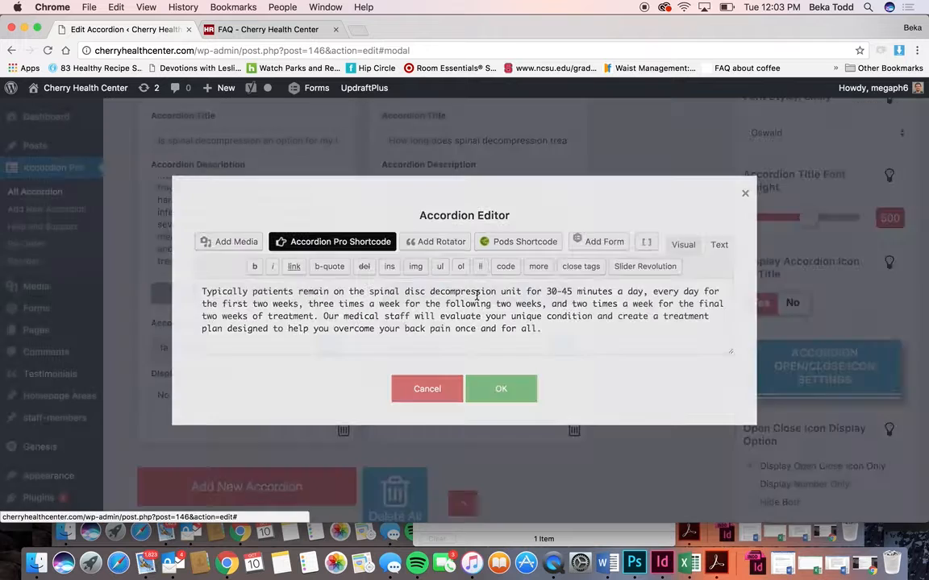
pyautogui.click(682, 245)
pyautogui.scroll(-1, 518, 323)
pyautogui.scroll(1, 519, 319)
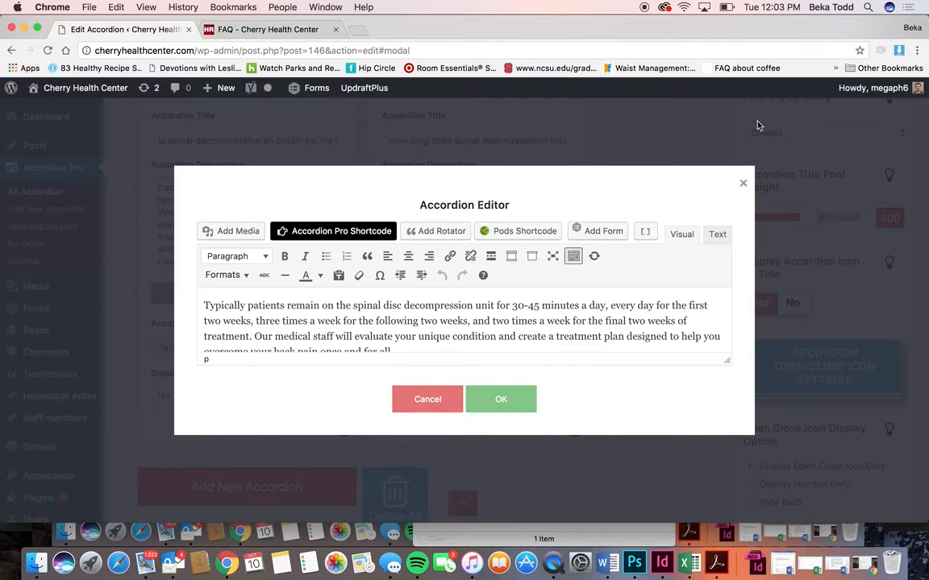
pyautogui.click(743, 185)
# Step: Review the FAQ accordion's edit page again, covering its publish options, design selection, question entries and color and font settings
pyautogui.scroll(-2, 584, 244)
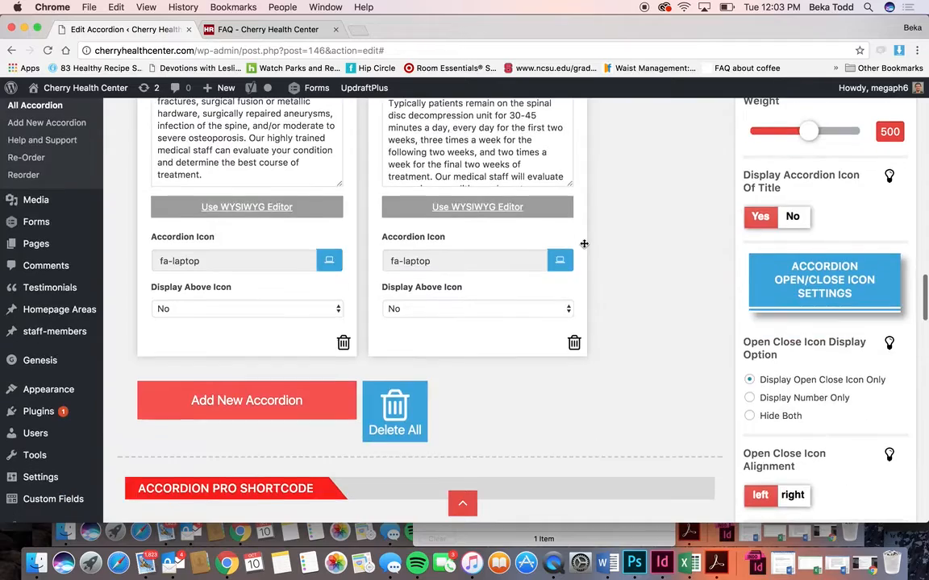
pyautogui.scroll(20, 583, 245)
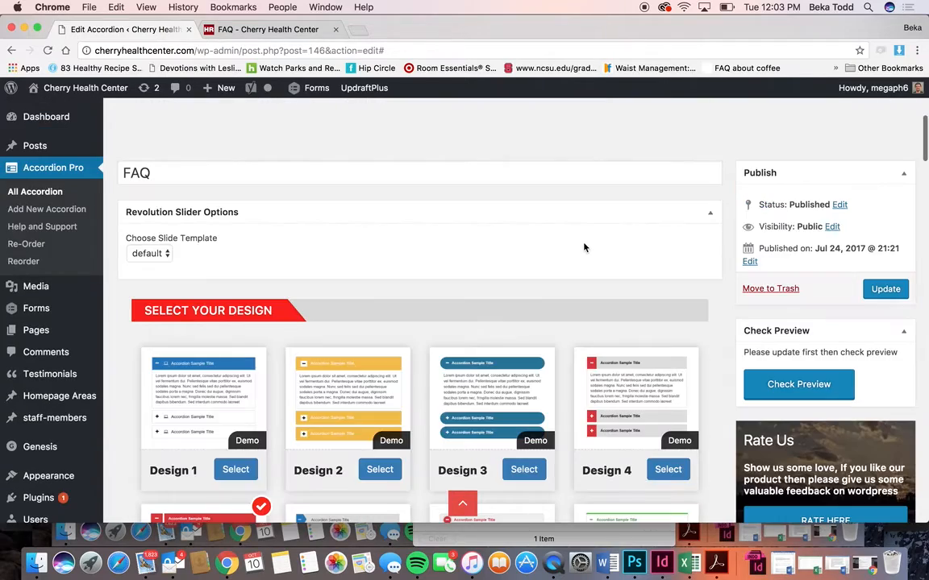
pyautogui.scroll(-20, 583, 246)
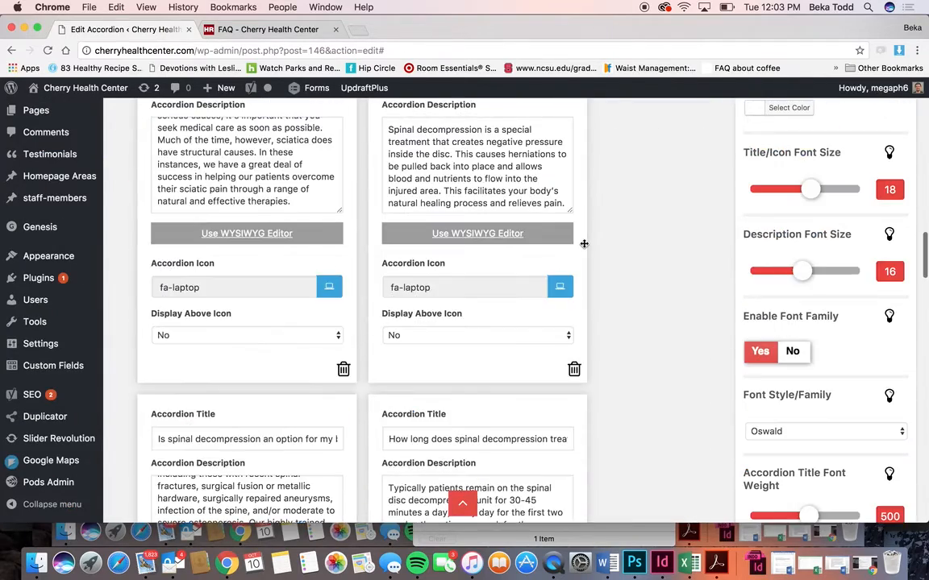
pyautogui.scroll(-5, 584, 244)
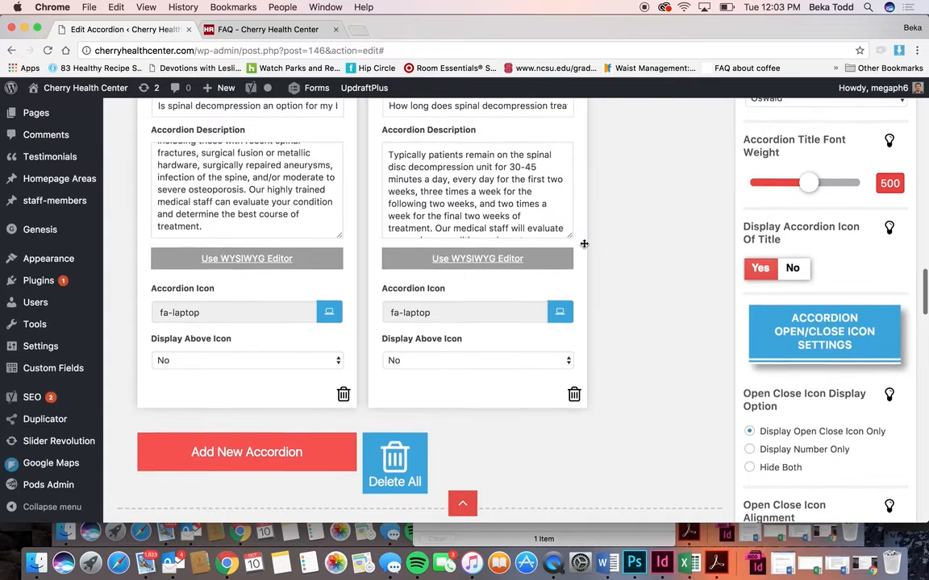
pyautogui.scroll(20, 584, 244)
pyautogui.scroll(-5, 782, 385)
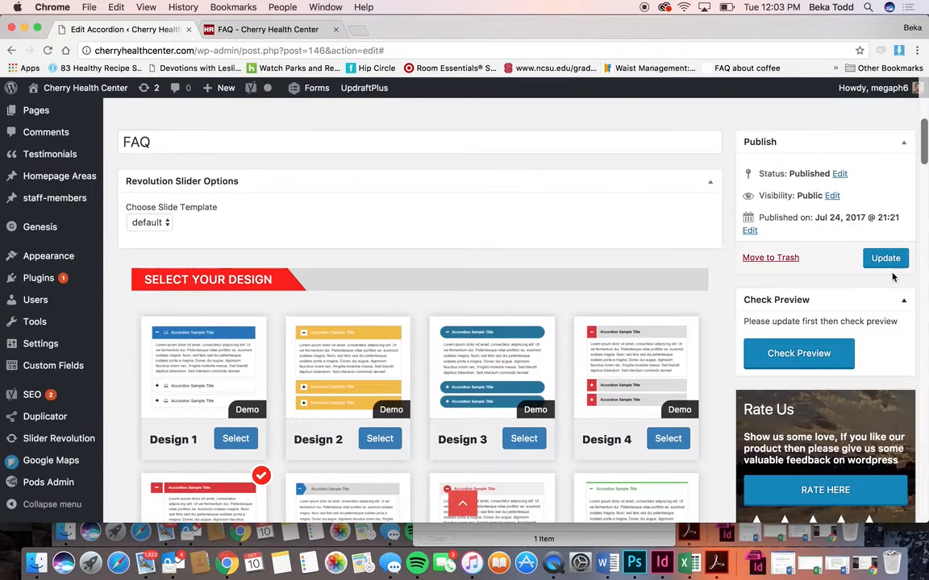
pyautogui.scroll(-4, 609, 383)
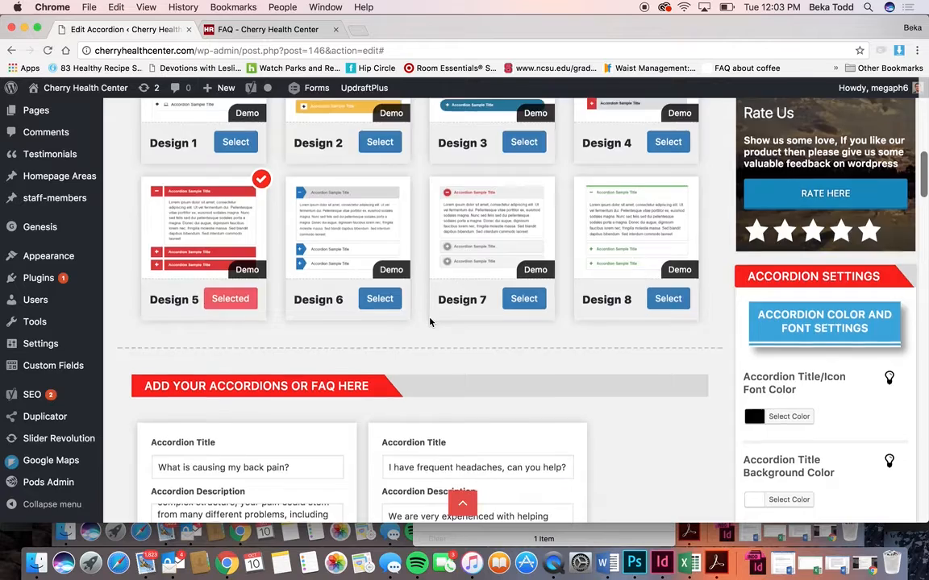
pyautogui.scroll(-7, 429, 320)
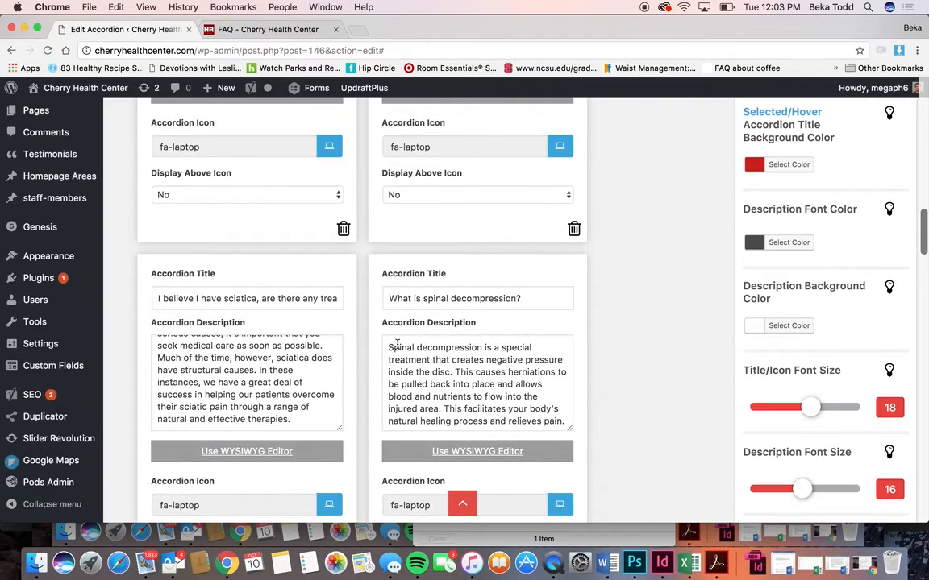
pyautogui.scroll(-3, 396, 344)
pyautogui.scroll(6, 397, 344)
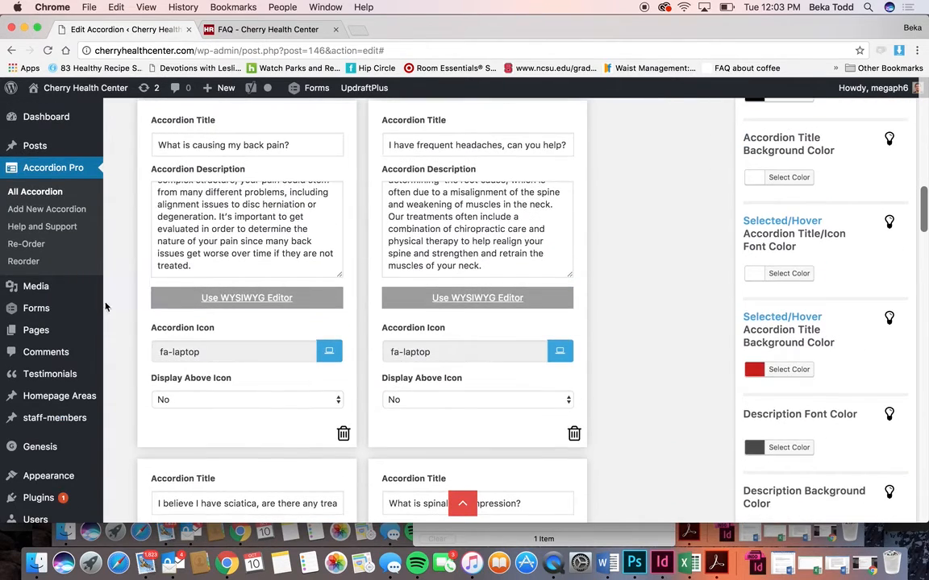
# Step: Open the media library and browse its uploaded images and files down to the end
pyautogui.moveTo(53, 292)
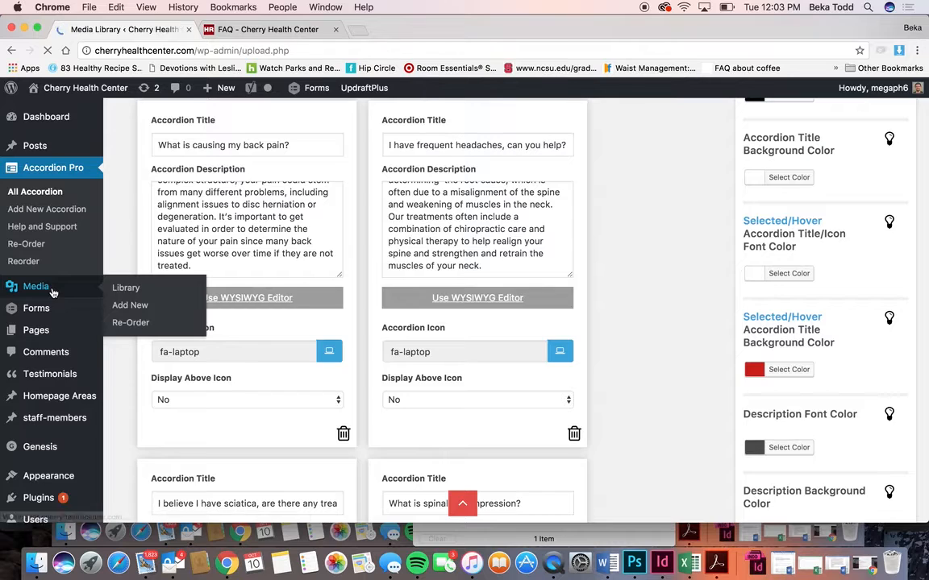
pyautogui.scroll(-5, 323, 348)
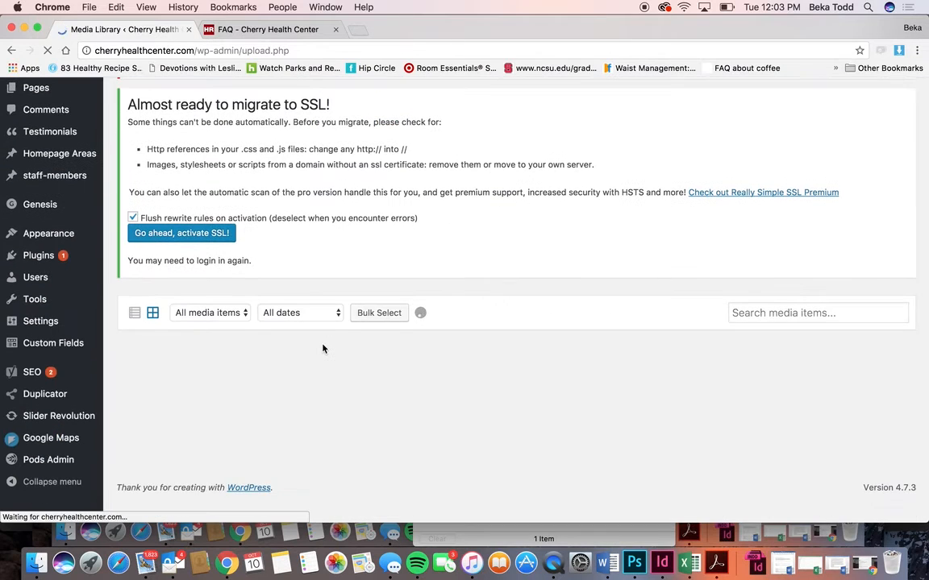
pyautogui.scroll(-10, 323, 348)
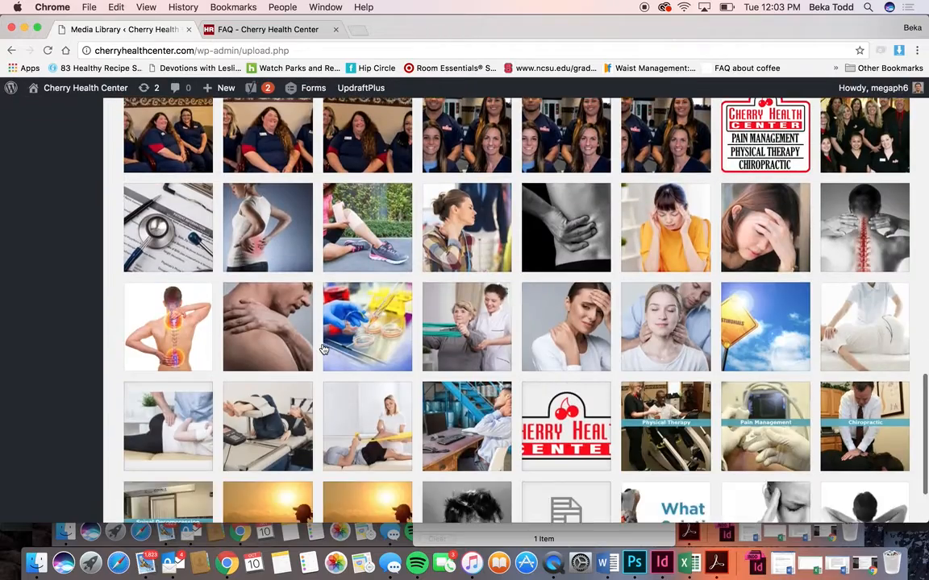
pyautogui.scroll(3, 323, 349)
pyautogui.scroll(-5, 323, 349)
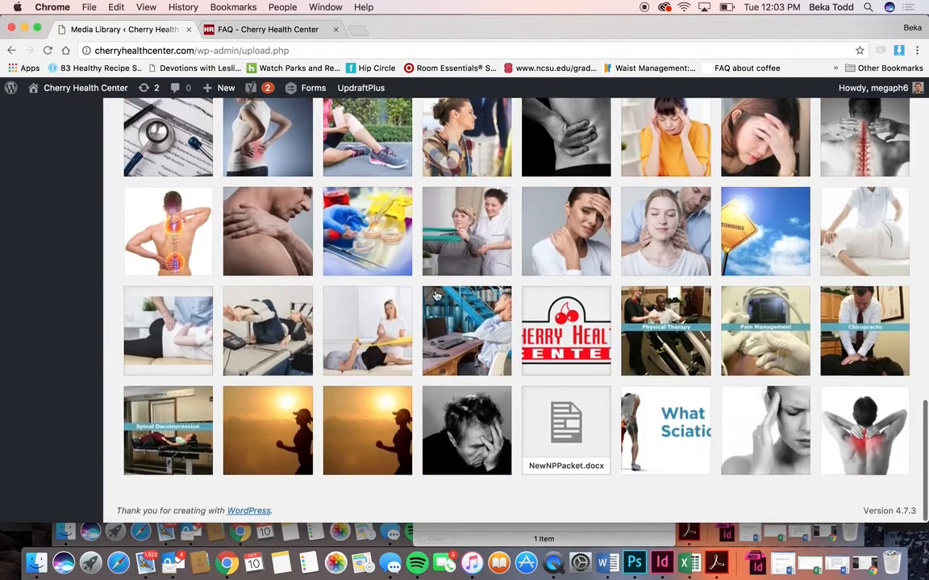
# Step: Open the list of forms and view the settings options available for the Contact form
pyautogui.scroll(20, 435, 295)
pyautogui.scroll(-3, 446, 490)
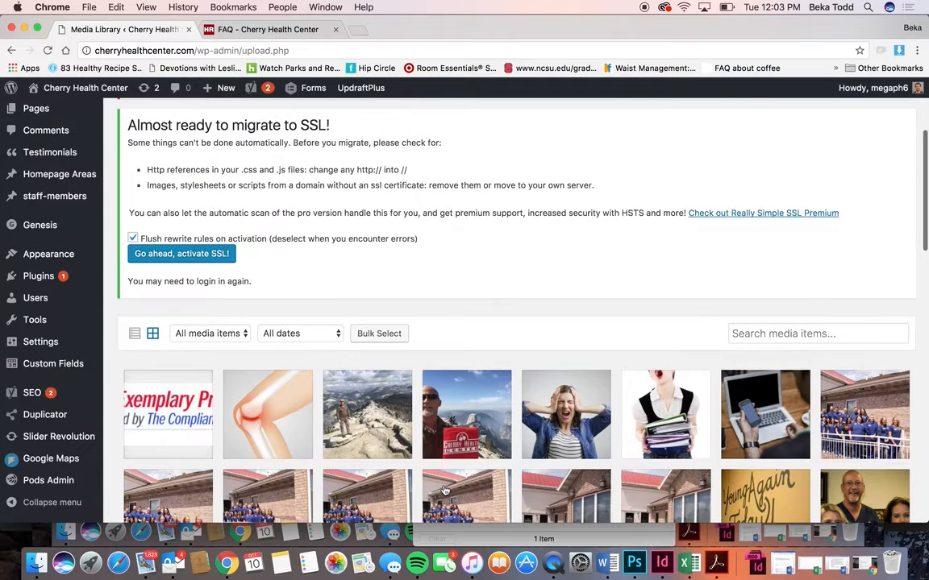
pyautogui.scroll(5, 458, 410)
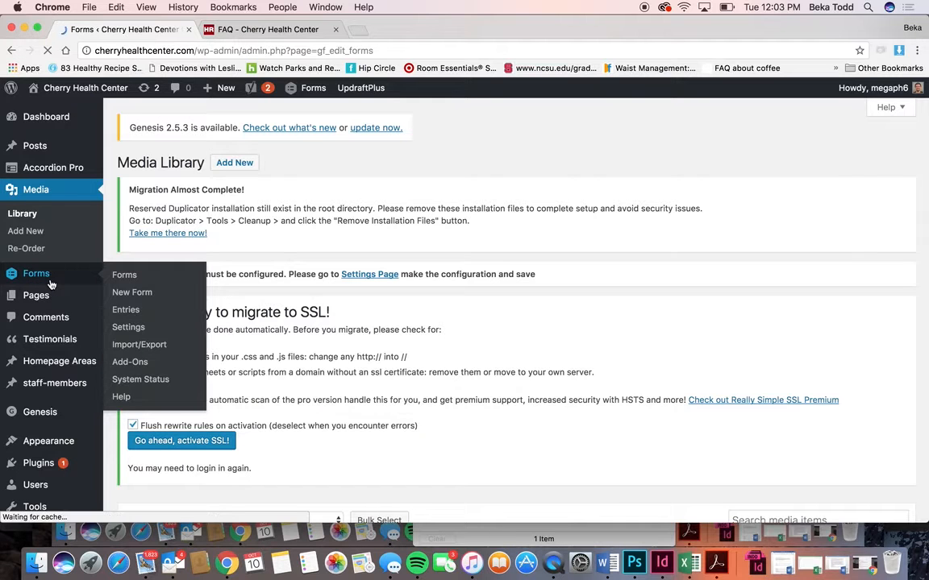
pyautogui.scroll(-6, 343, 347)
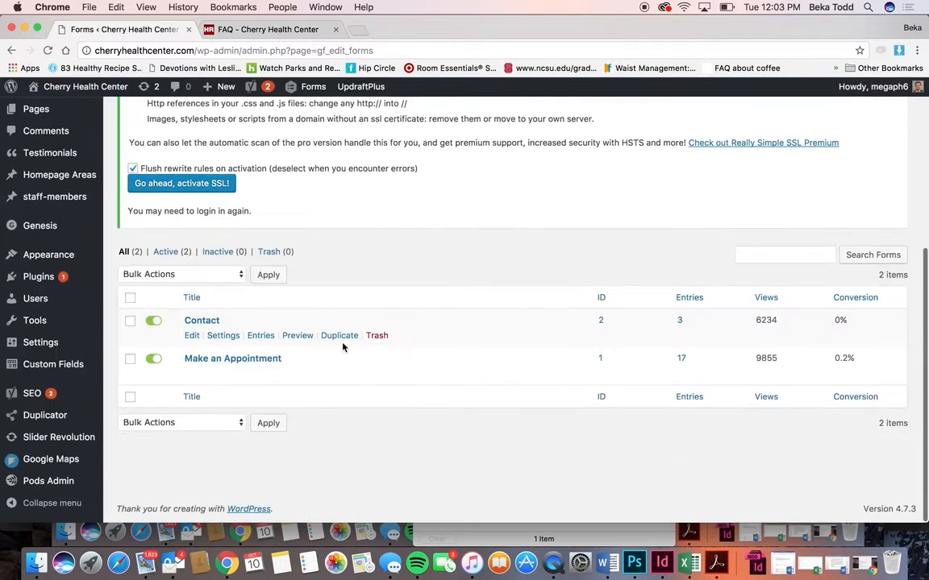
pyautogui.moveTo(224, 337)
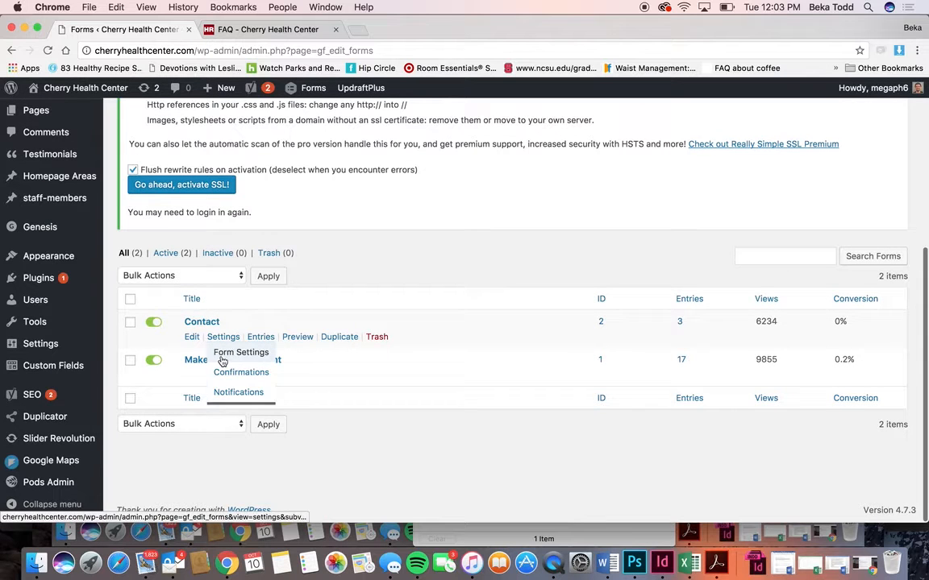
# Step: Open the Contact form in the form editor and look through its fields from Name to the CAPTCHA
pyautogui.click(198, 322)
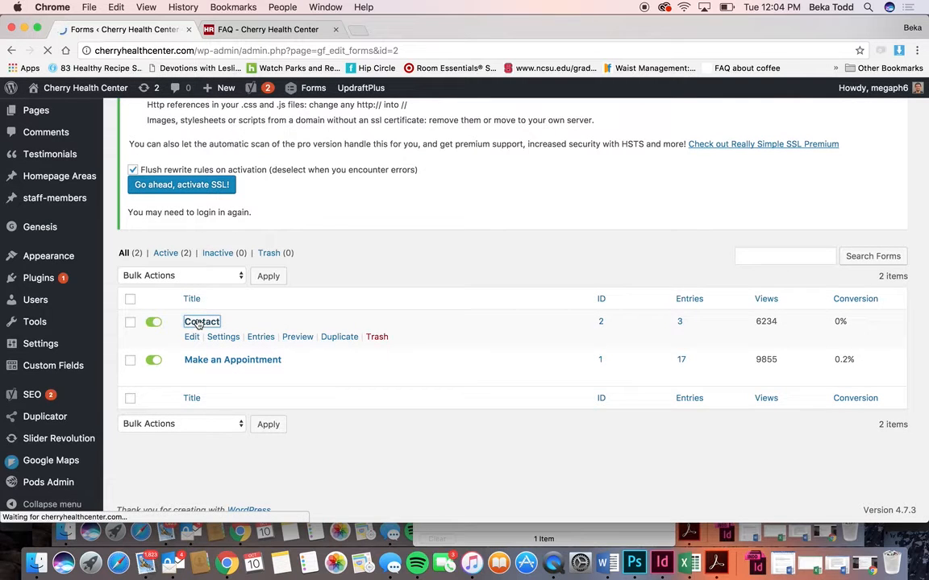
pyautogui.scroll(-5, 438, 383)
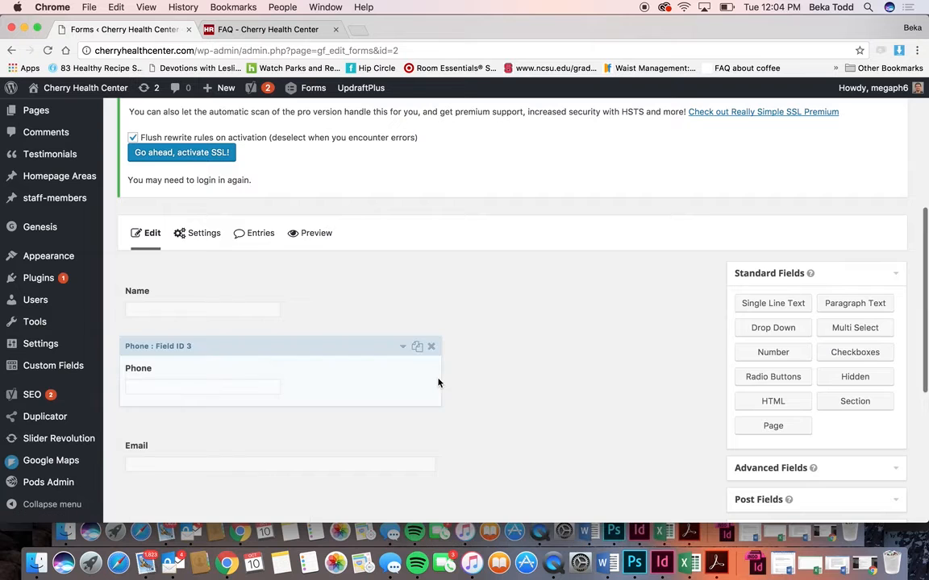
pyautogui.scroll(-5, 437, 383)
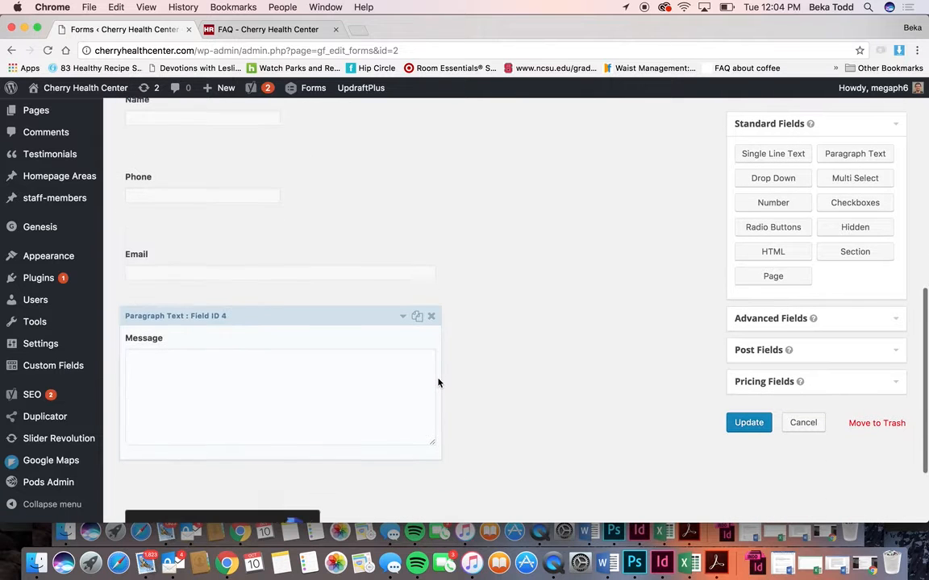
pyautogui.scroll(-2, 437, 383)
pyautogui.scroll(5, 438, 383)
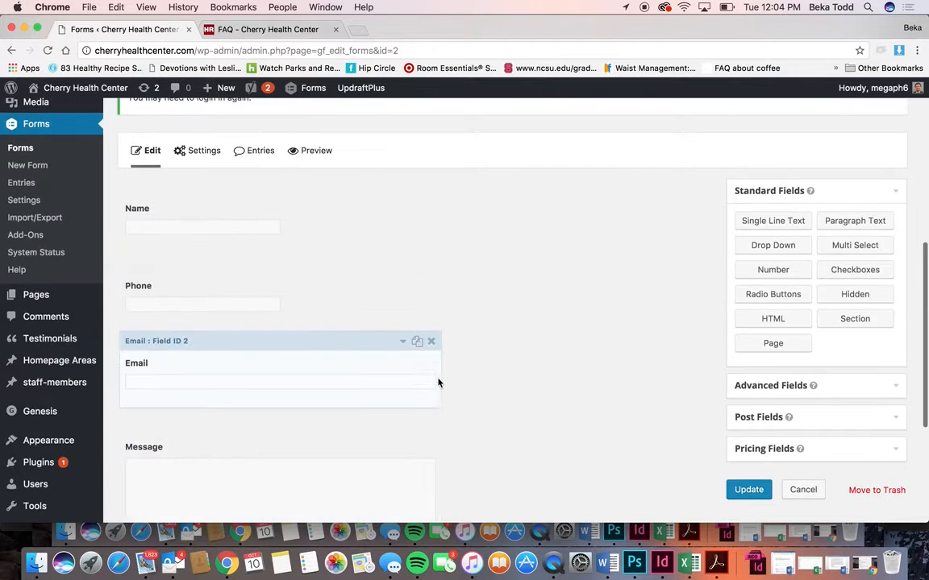
# Step: Expand the Email field's settings and view the advanced and standard field types that can be added to the form
pyautogui.click(282, 372)
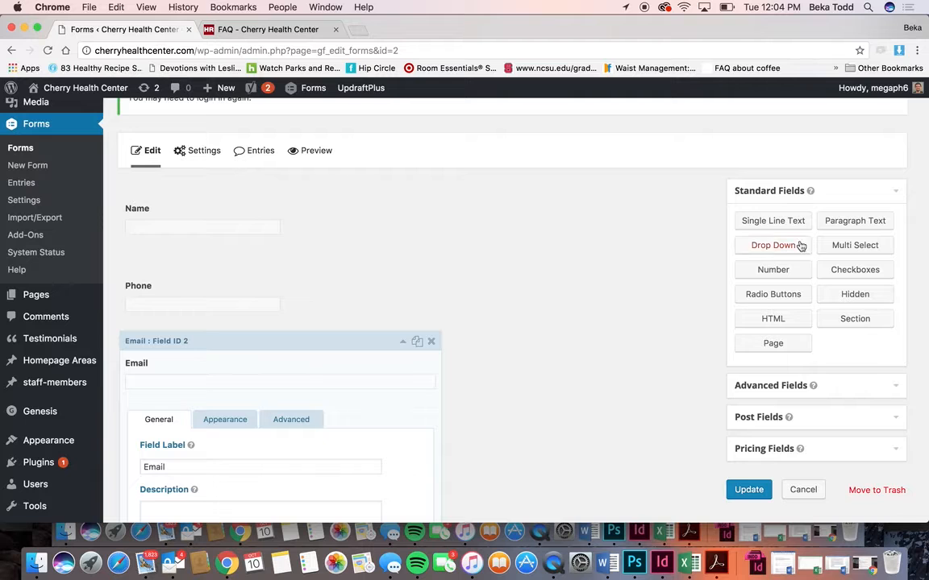
pyautogui.scroll(-1, 830, 408)
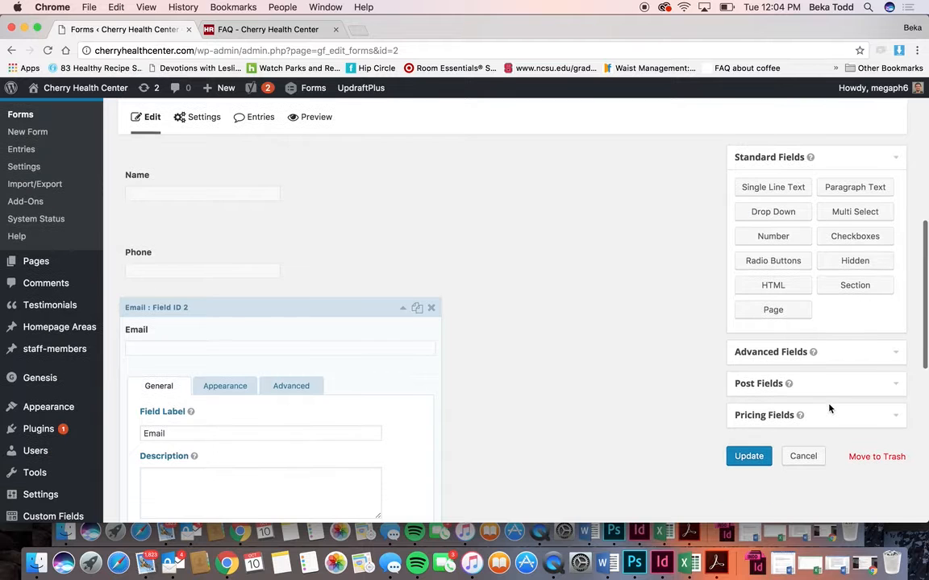
pyautogui.click(864, 352)
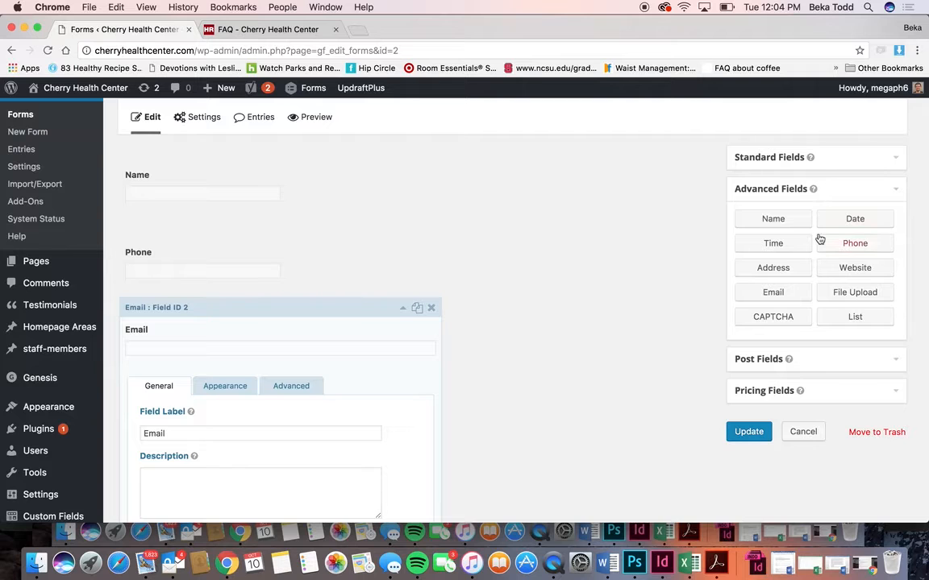
pyautogui.click(856, 159)
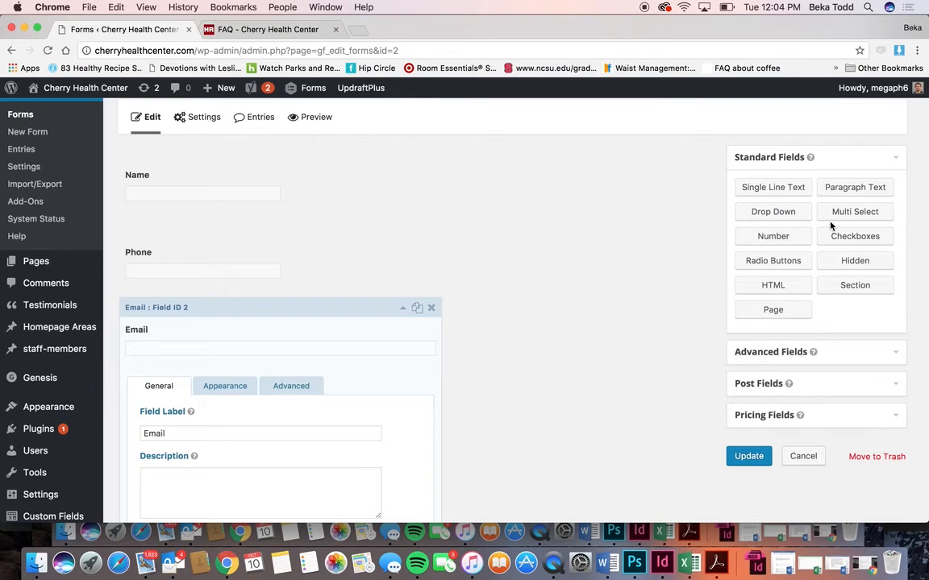
# Step: Add a required Single Line Text field at the end of the Contact form and duplicate it
pyautogui.click(797, 189)
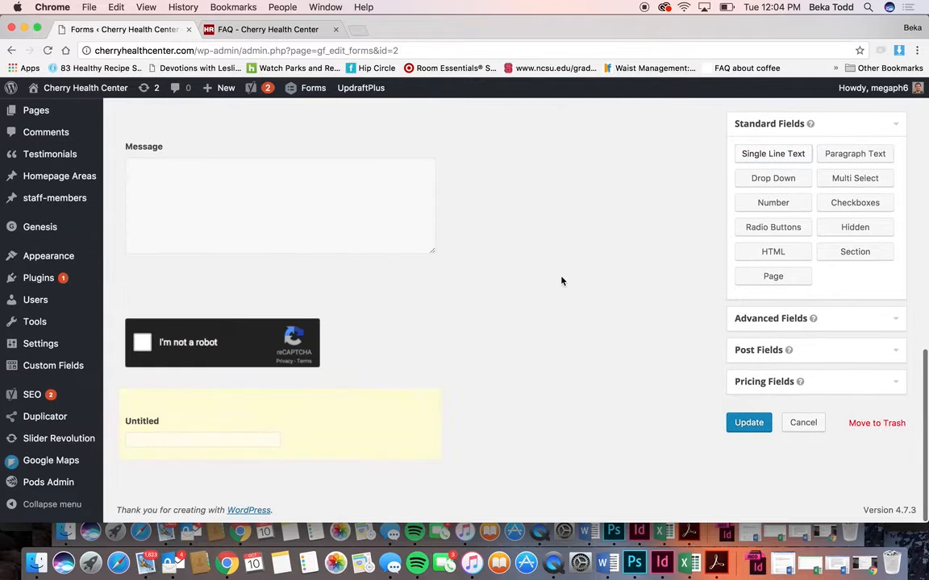
pyautogui.click(321, 435)
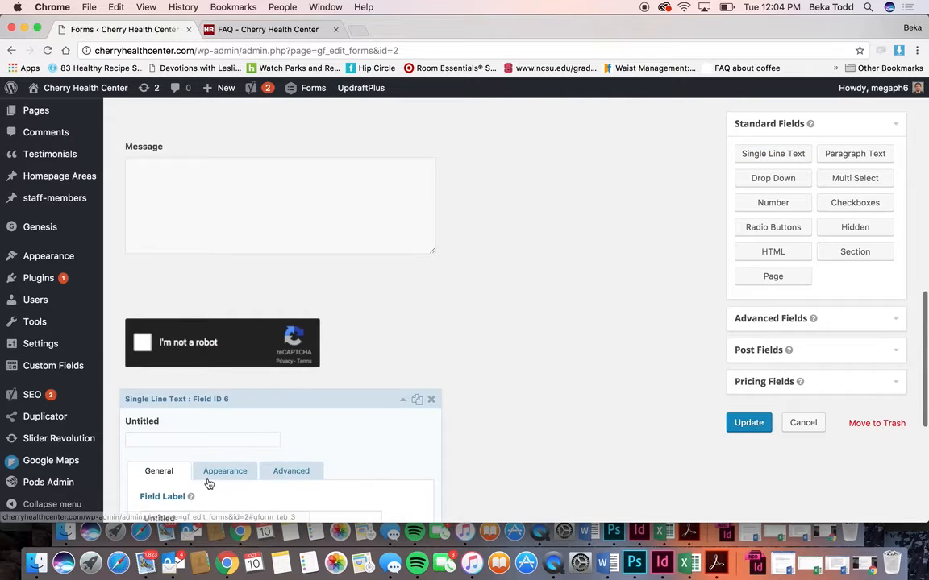
pyautogui.scroll(-2, 207, 480)
pyautogui.scroll(-4, 183, 431)
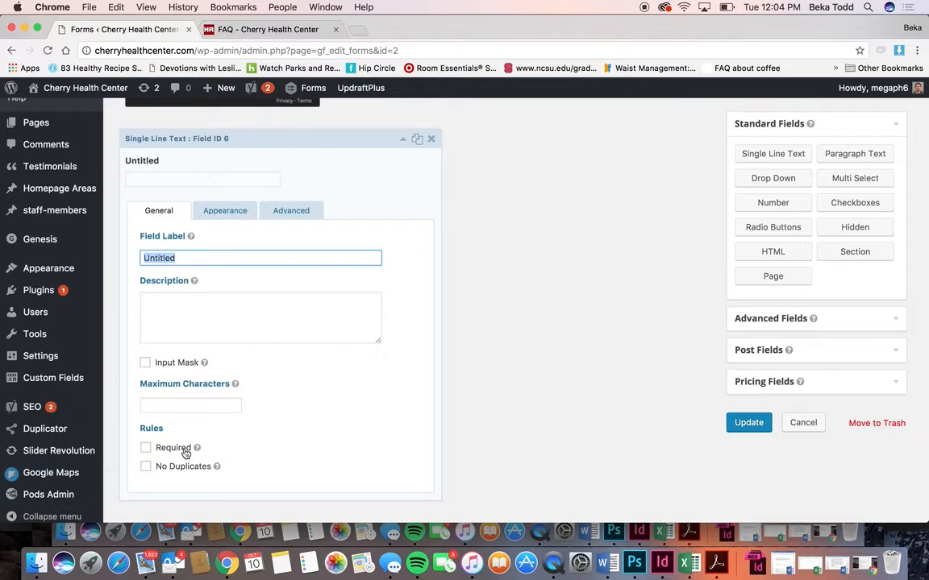
pyautogui.click(176, 448)
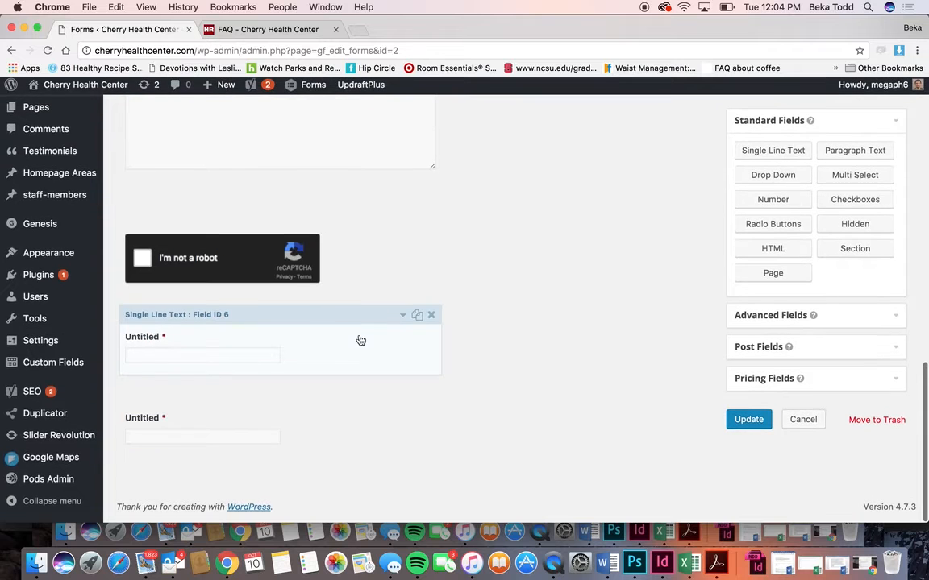
# Step: Delete both untitled Single Line Text fields from the Contact form, confirming each deletion
pyautogui.click(429, 317)
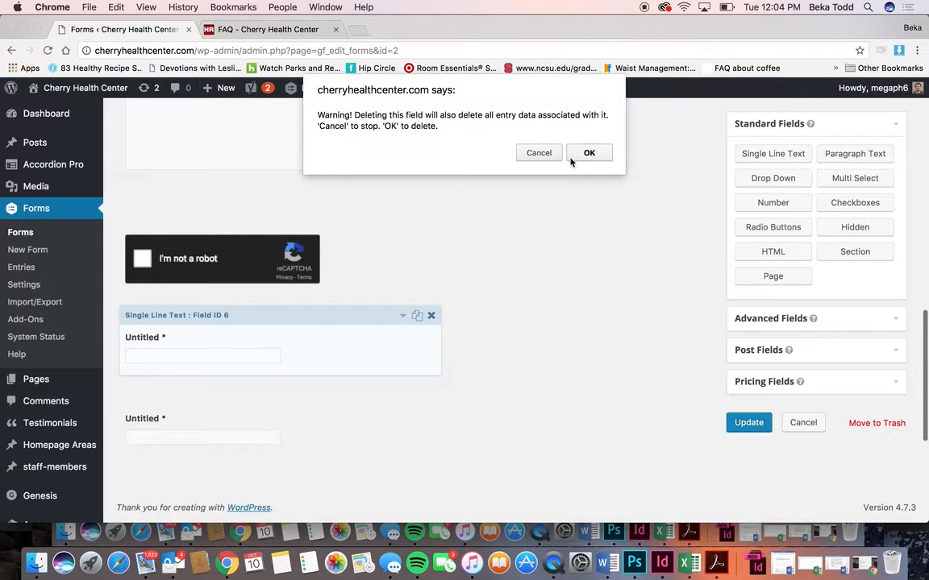
pyautogui.click(574, 153)
pyautogui.click(432, 314)
pyautogui.click(588, 153)
# Step: Return to the list of forms, open the Make an Appointment form, and review its fields through to the CAPTCHA
pyautogui.scroll(5, 585, 292)
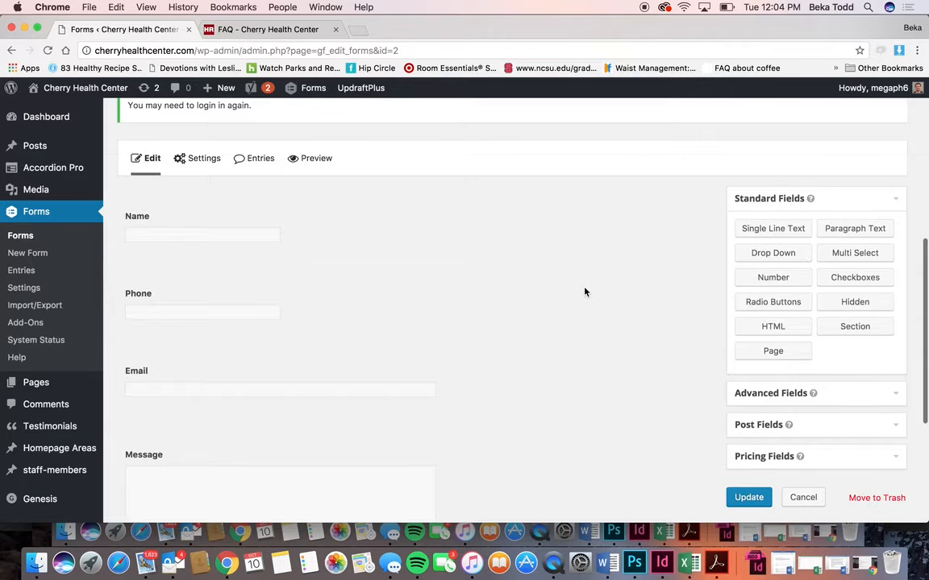
pyautogui.click(26, 238)
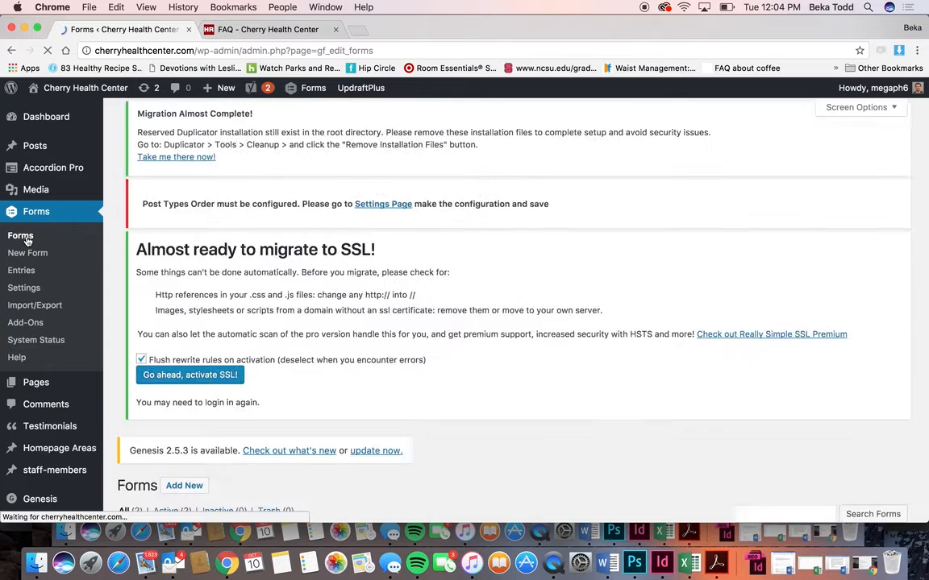
pyautogui.scroll(-5, 279, 327)
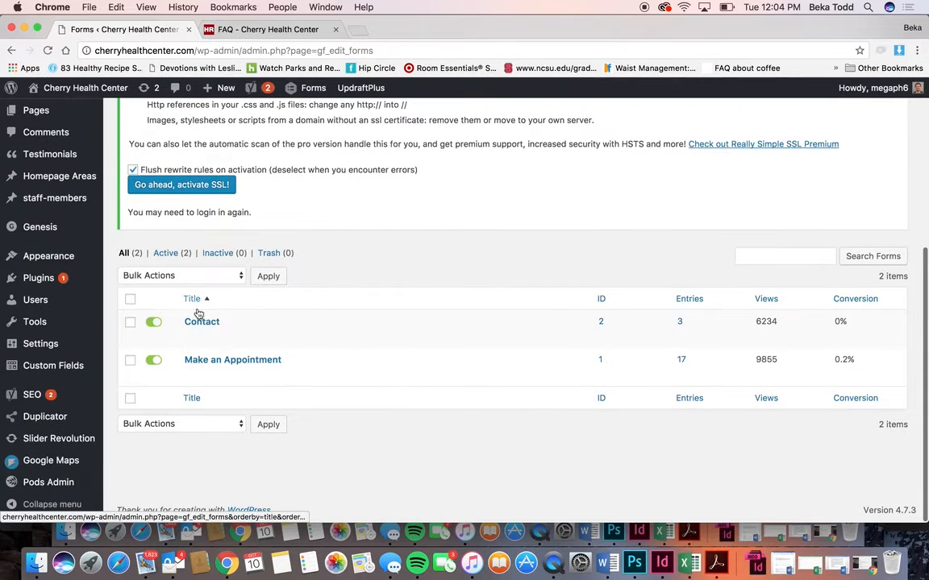
pyautogui.click(224, 361)
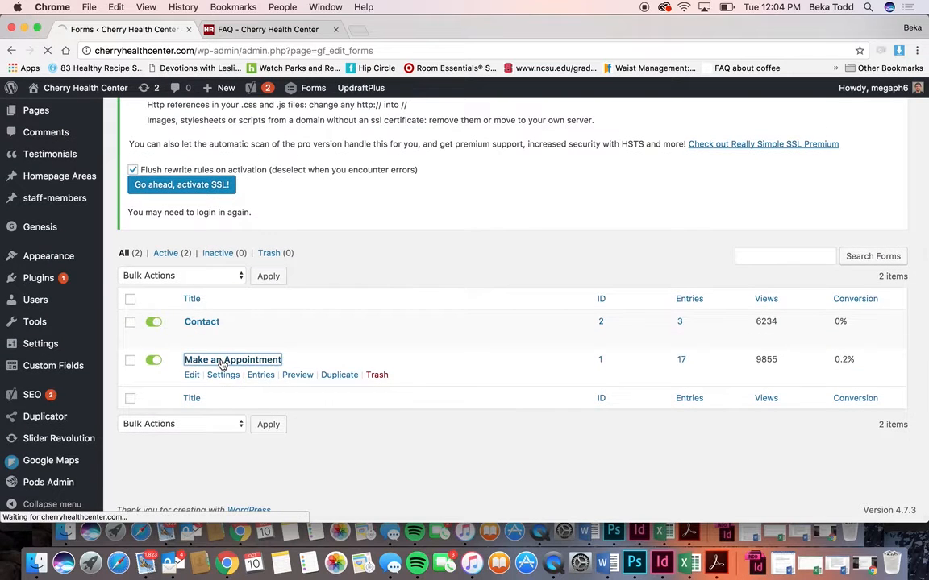
pyautogui.scroll(-5, 222, 365)
pyautogui.scroll(-5, 222, 365)
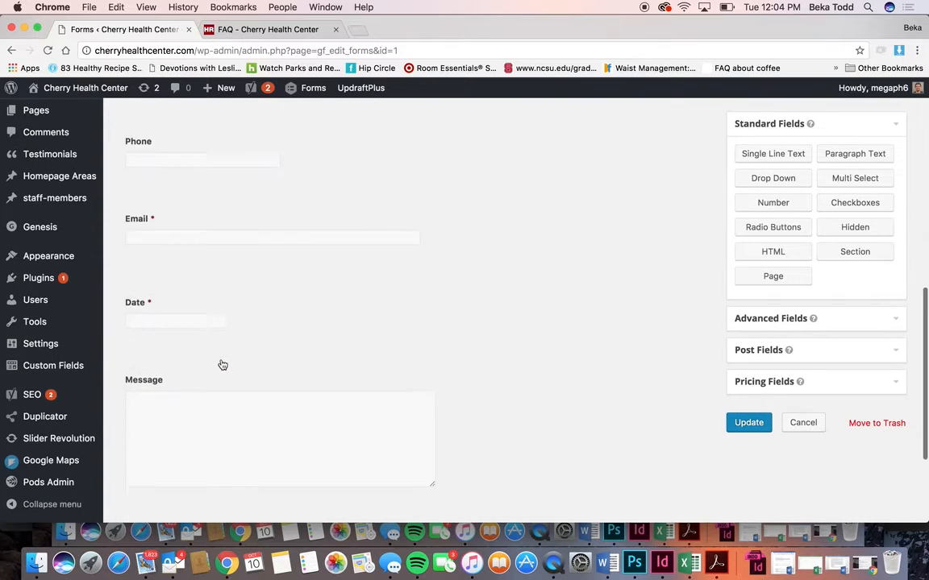
pyautogui.scroll(3, 223, 364)
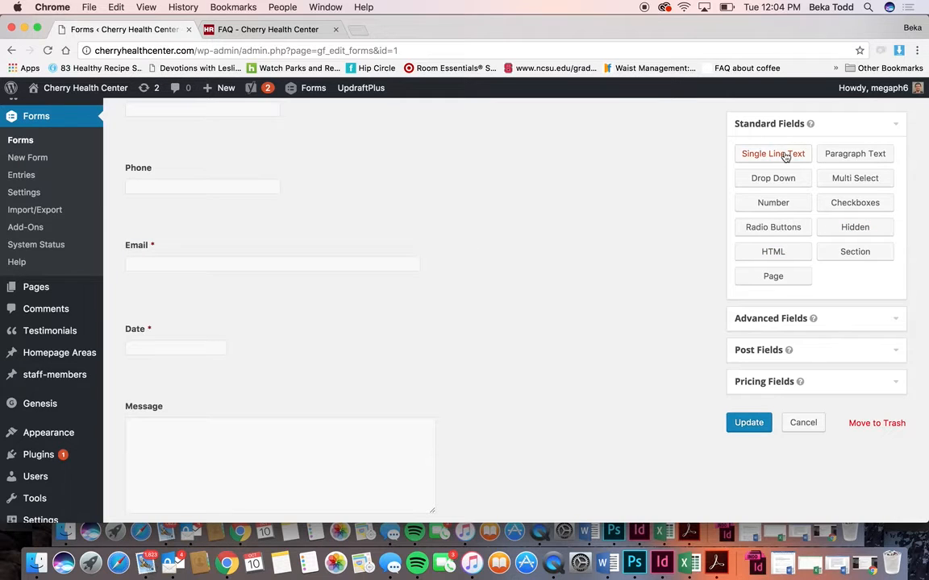
pyautogui.scroll(-5, 576, 226)
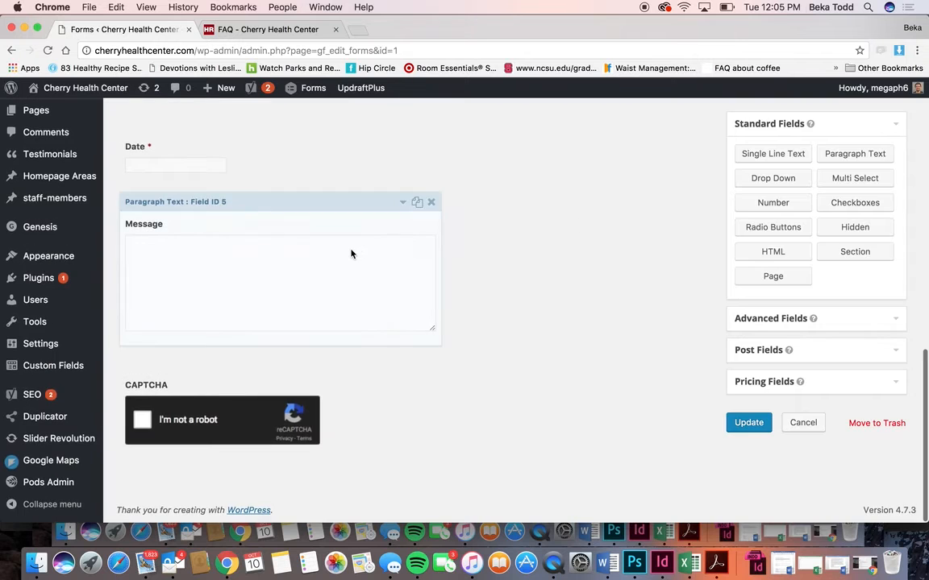
pyautogui.scroll(15, 352, 251)
pyautogui.scroll(-1, 352, 254)
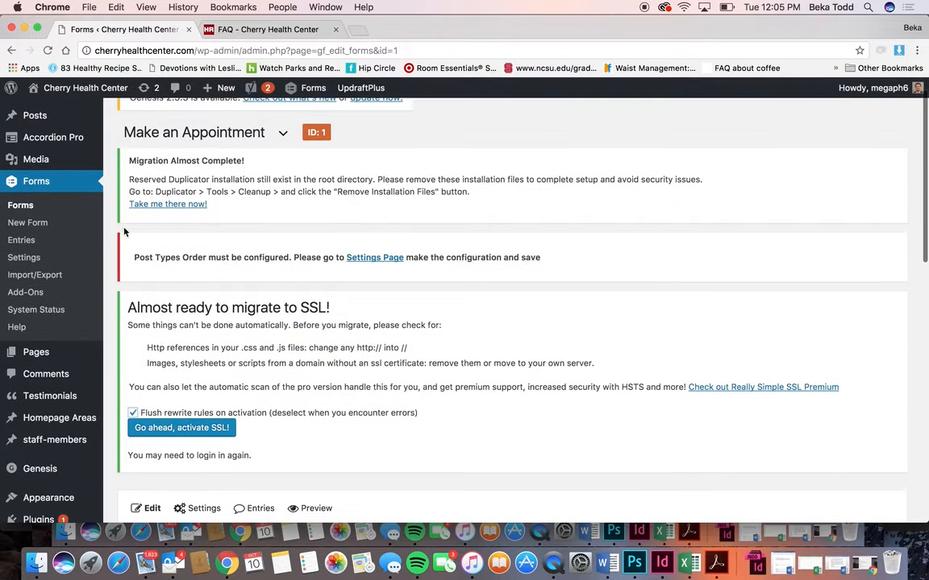
# Step: View the Contact form's submitted entries from the list of forms, and go back to the list
pyautogui.click(22, 206)
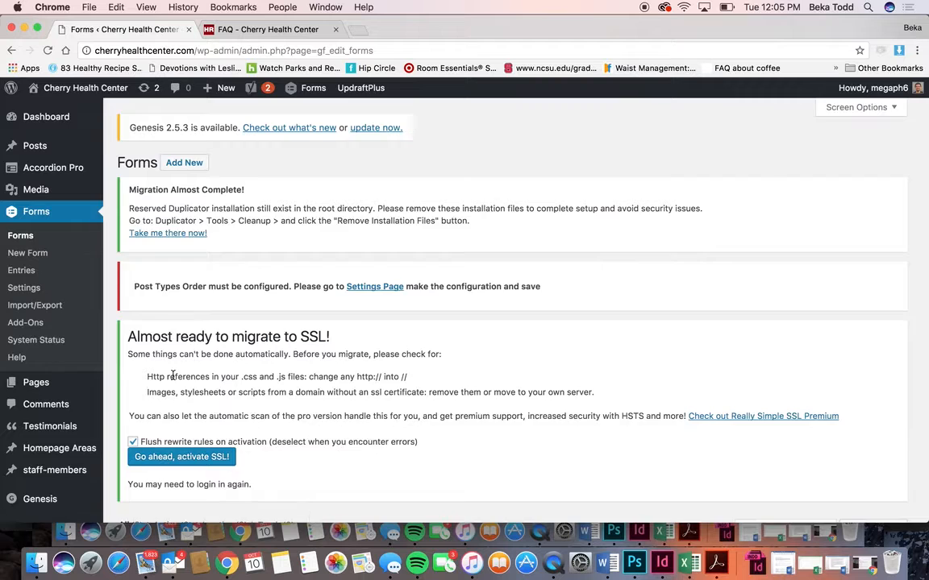
pyautogui.scroll(-5, 161, 338)
pyautogui.moveTo(227, 368)
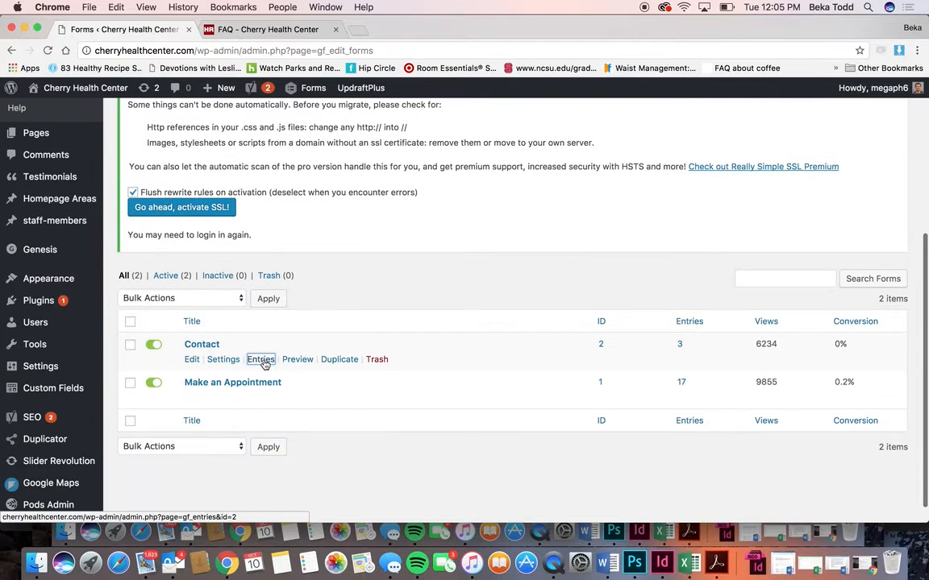
pyautogui.click(263, 360)
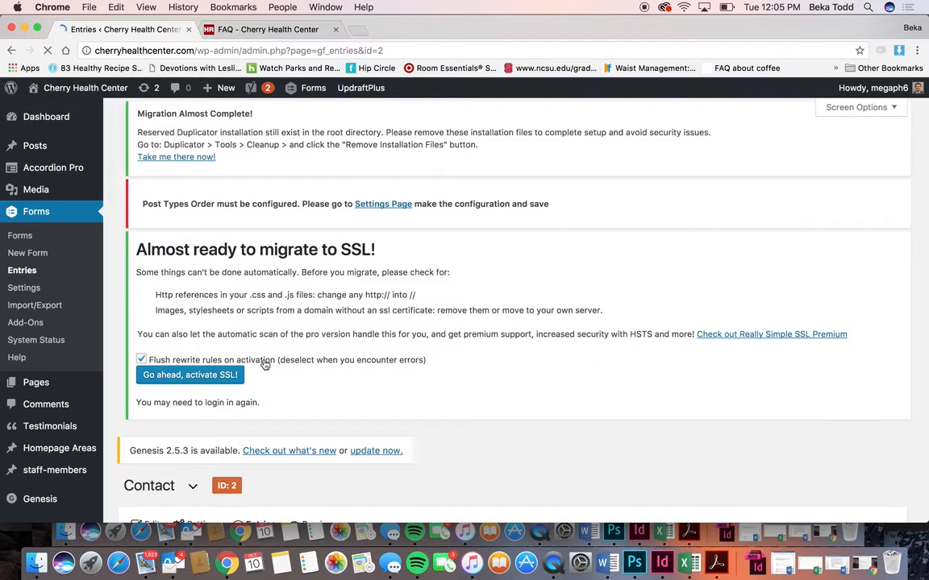
pyautogui.scroll(-10, 265, 366)
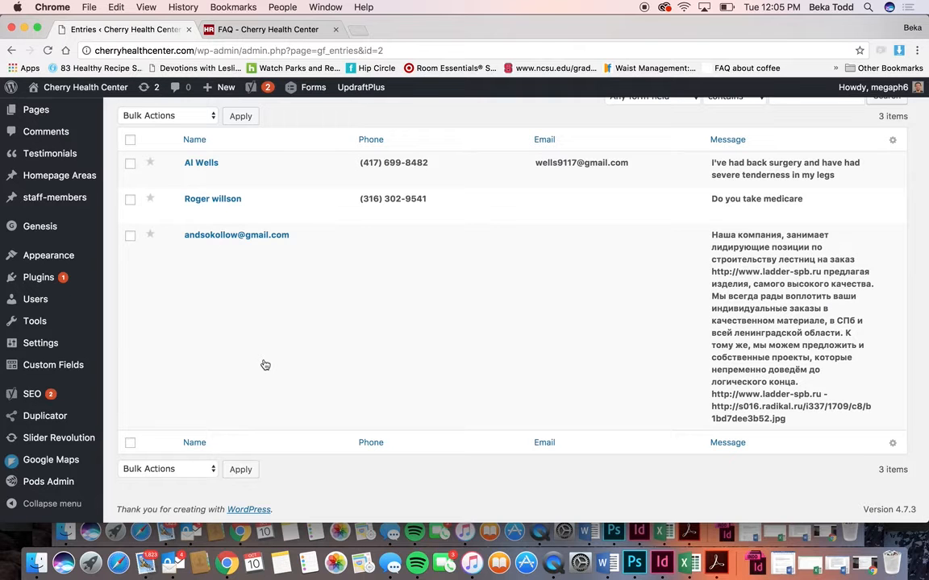
pyautogui.scroll(5, 265, 365)
pyautogui.press('super+bracketleft')
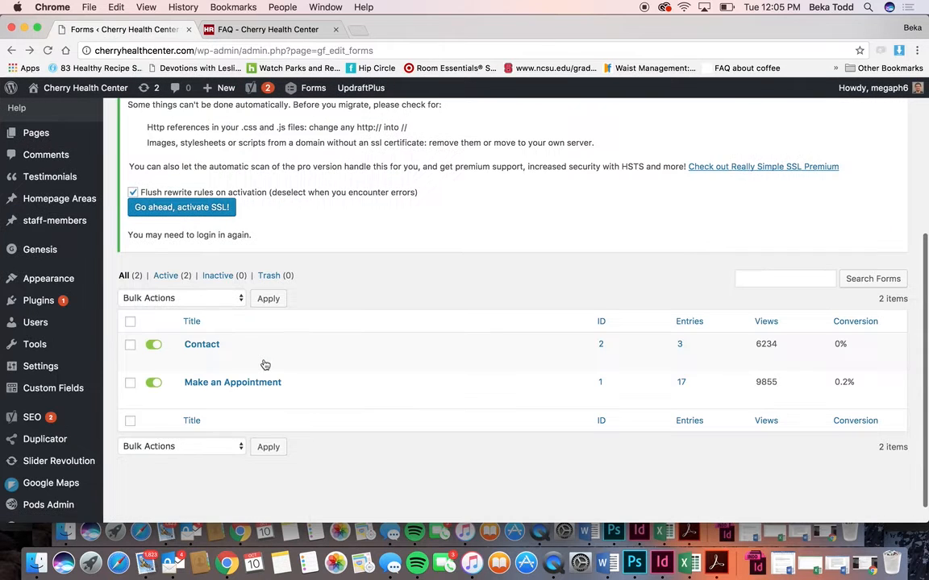
# Step: Open the Contact form's Admin Notification and review its recipient, sender and subject settings
pyautogui.moveTo(234, 357)
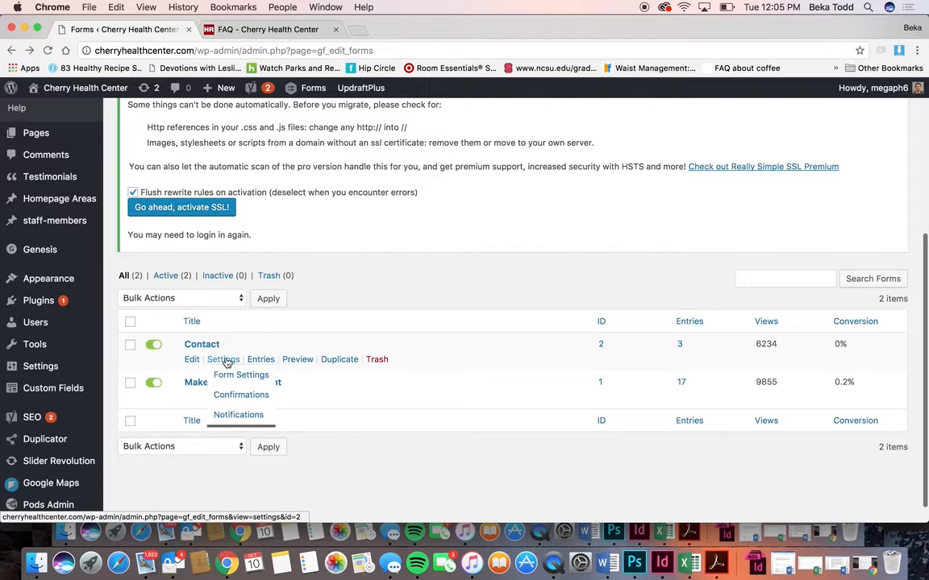
pyautogui.click(239, 415)
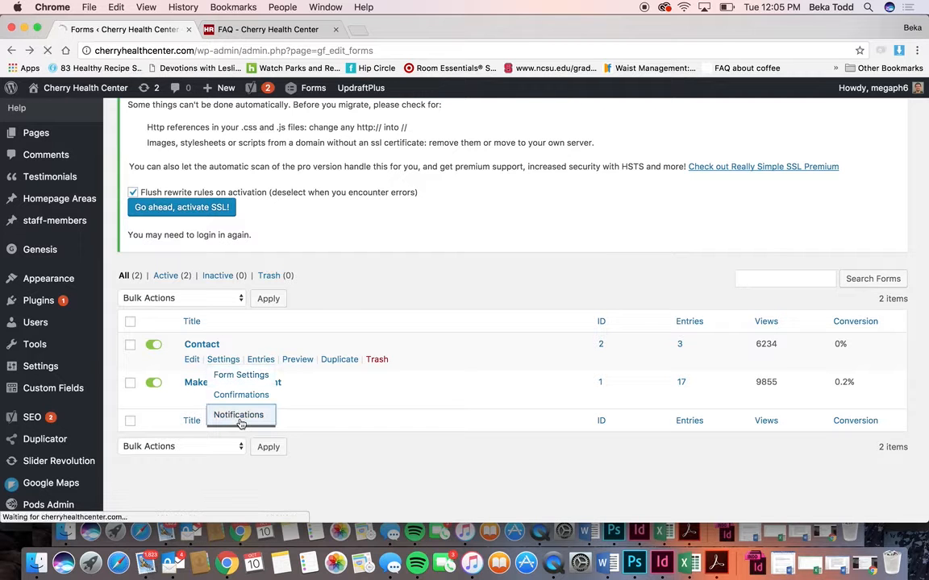
pyautogui.scroll(-5, 349, 403)
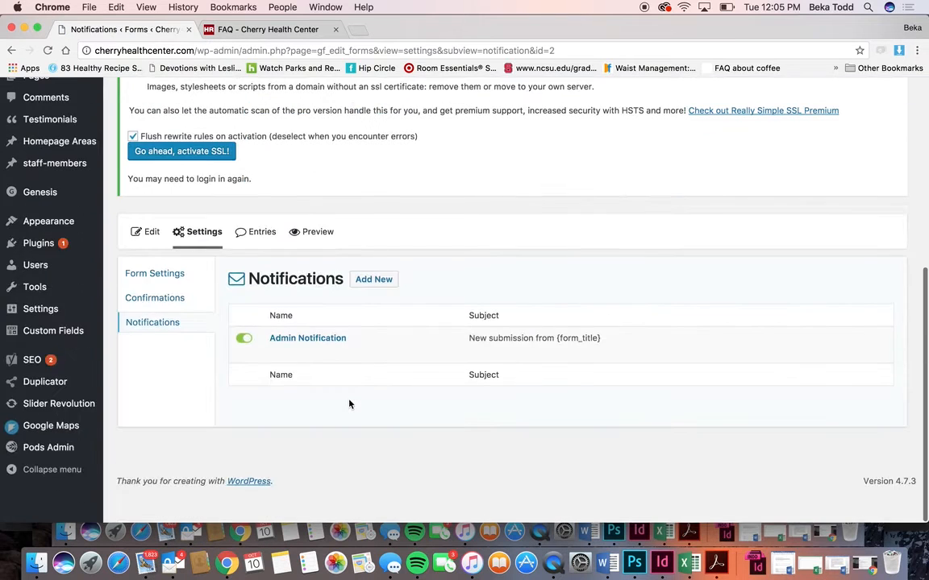
pyautogui.click(314, 369)
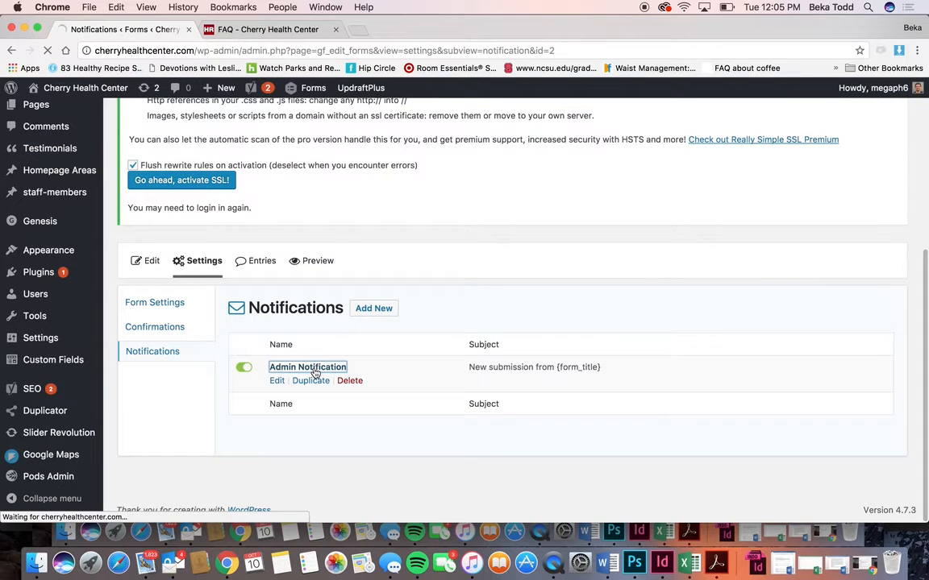
pyautogui.scroll(-5, 421, 406)
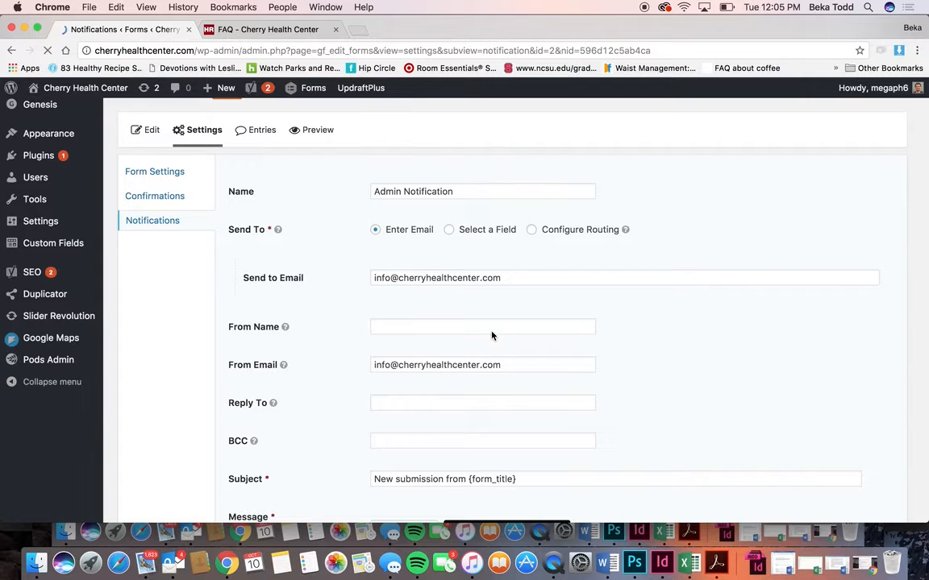
# Step: Check the Admin Notification's message, return to the Contact form's notifications list, and duplicate the Admin Notification
pyautogui.scroll(-2, 492, 335)
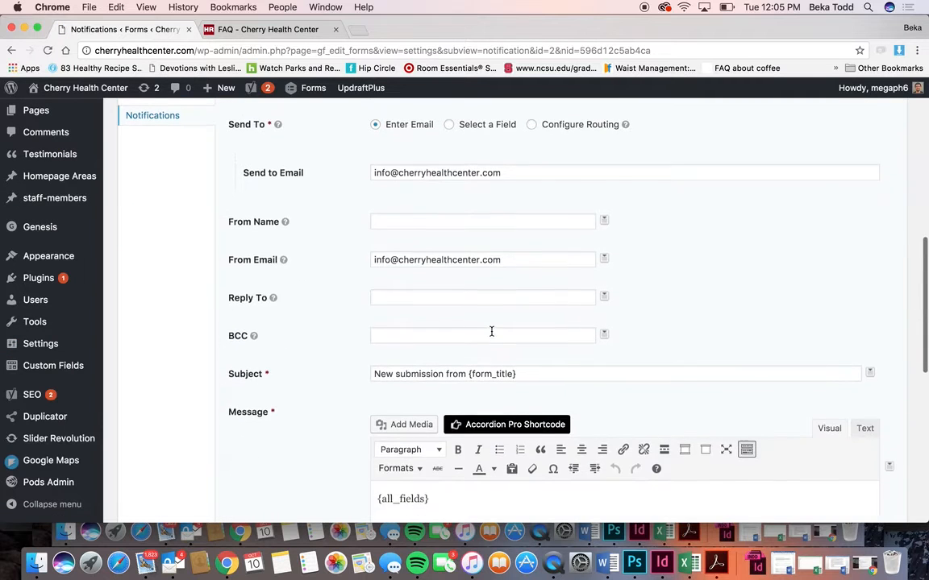
pyautogui.scroll(3, 492, 337)
pyautogui.press('super+Left')
pyautogui.click(318, 381)
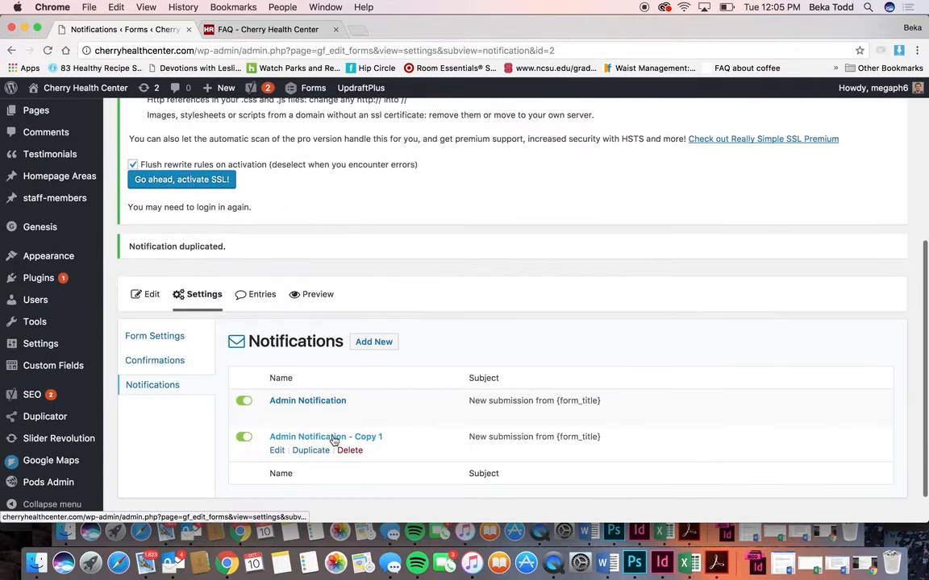
# Step: Open Admin Notification - Copy 1 and review its Send to Email recipient and message settings
pyautogui.click(332, 438)
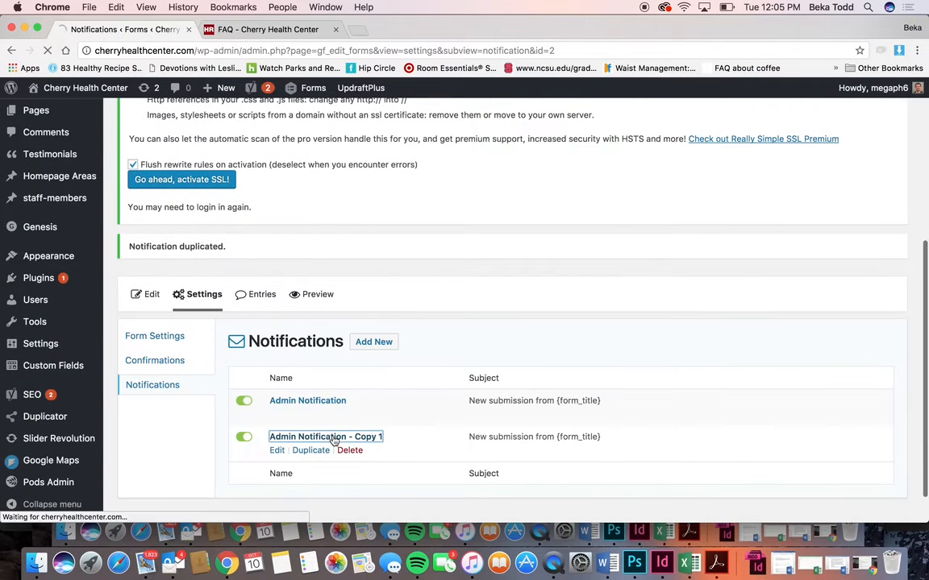
pyautogui.scroll(-10, 509, 370)
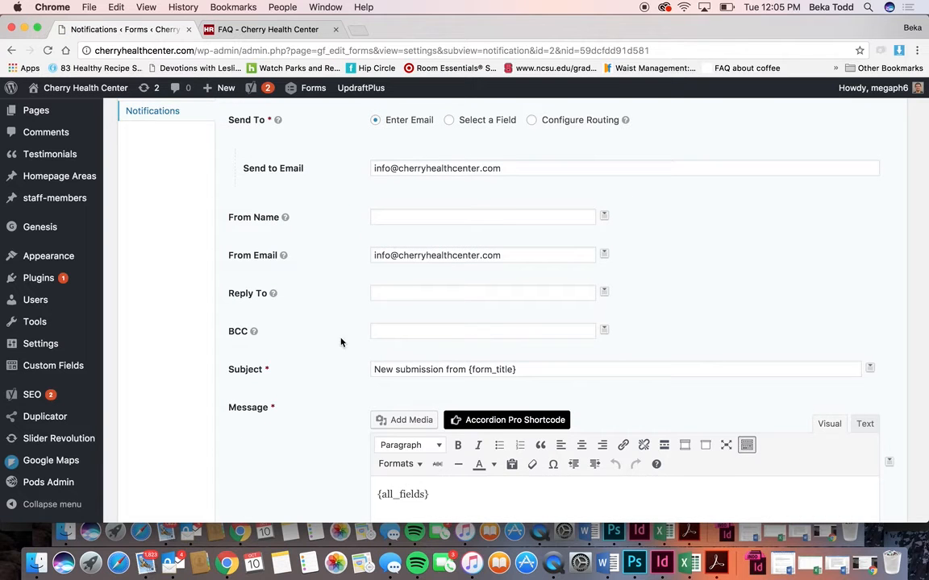
pyautogui.doubleClick(412, 170)
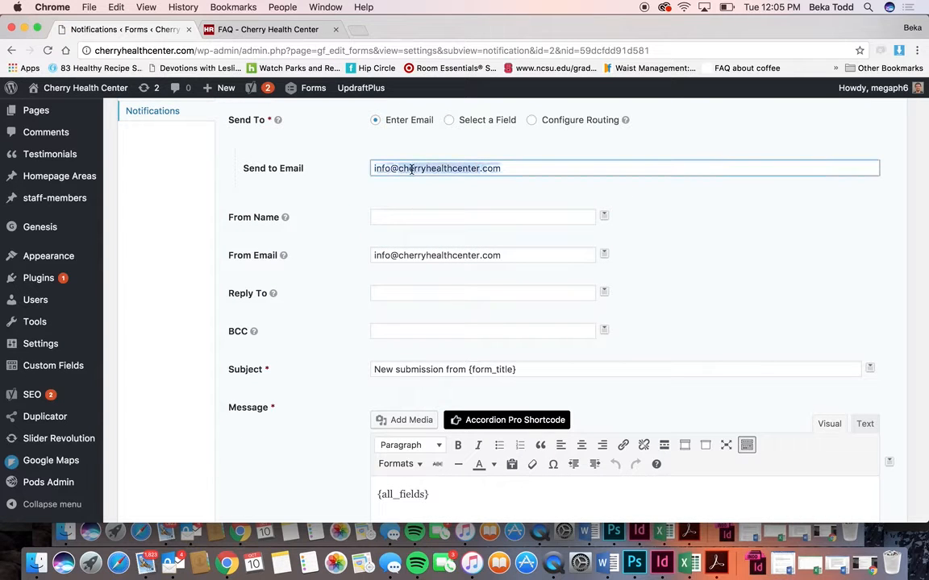
pyautogui.scroll(-6, 268, 395)
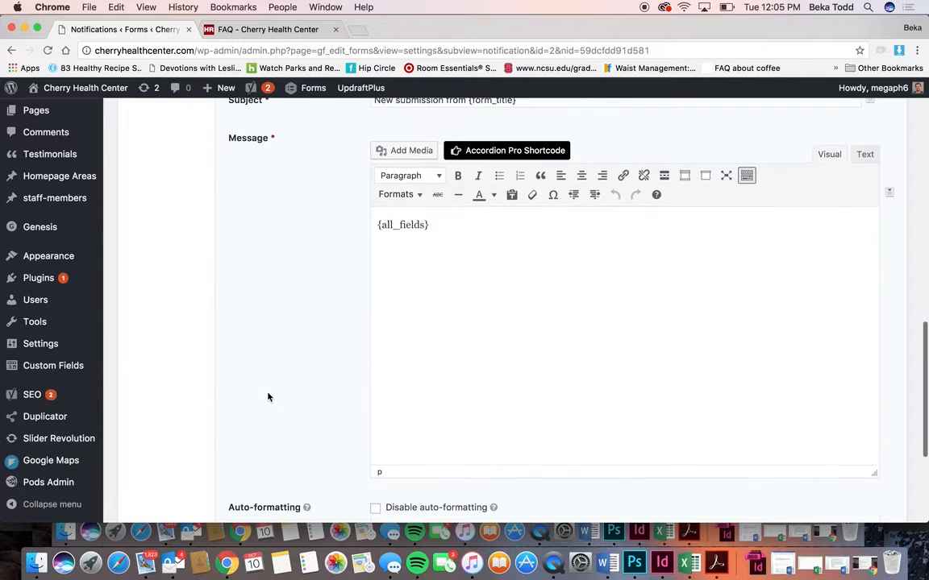
# Step: Go back to the notifications list and delete Admin Notification - Copy 1, confirming the deletion
pyautogui.click(270, 398)
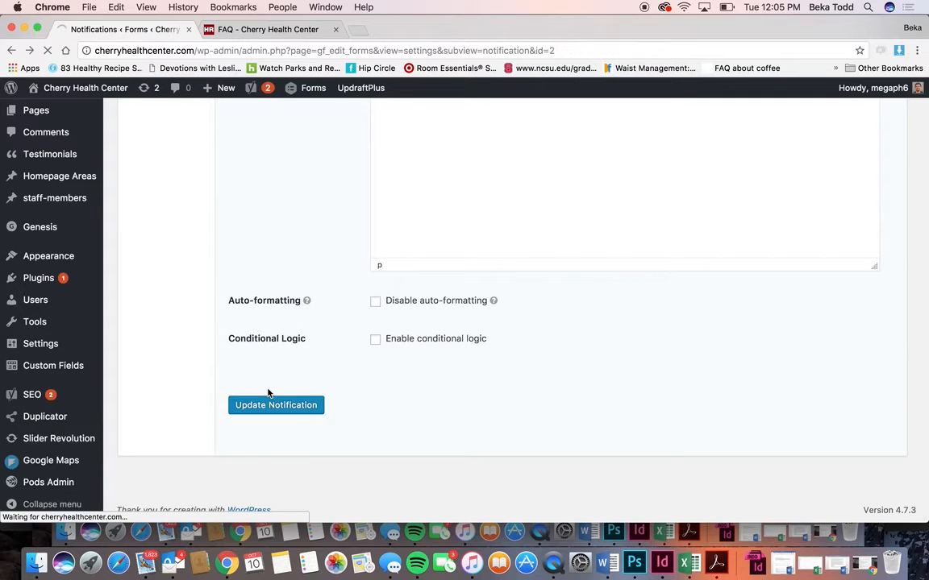
pyautogui.click(349, 417)
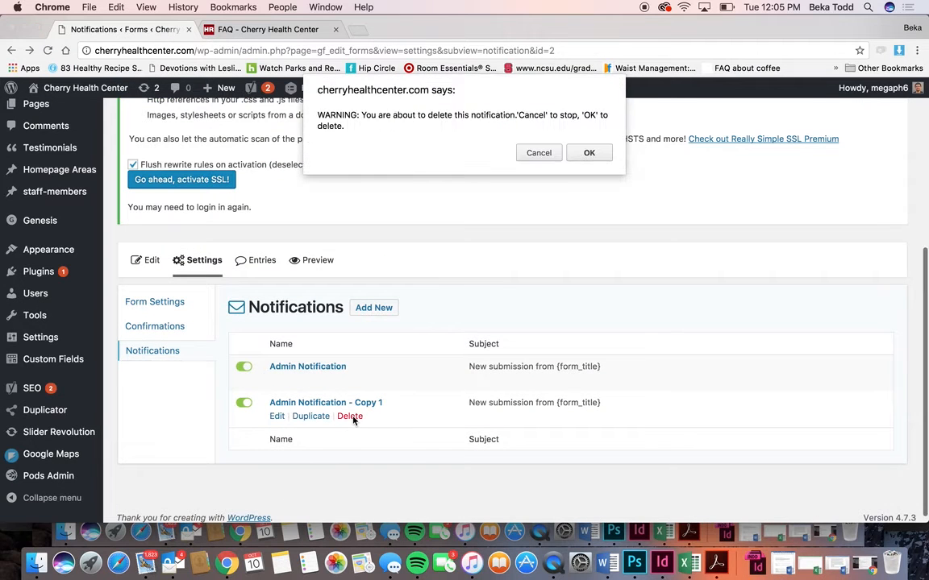
pyautogui.click(589, 153)
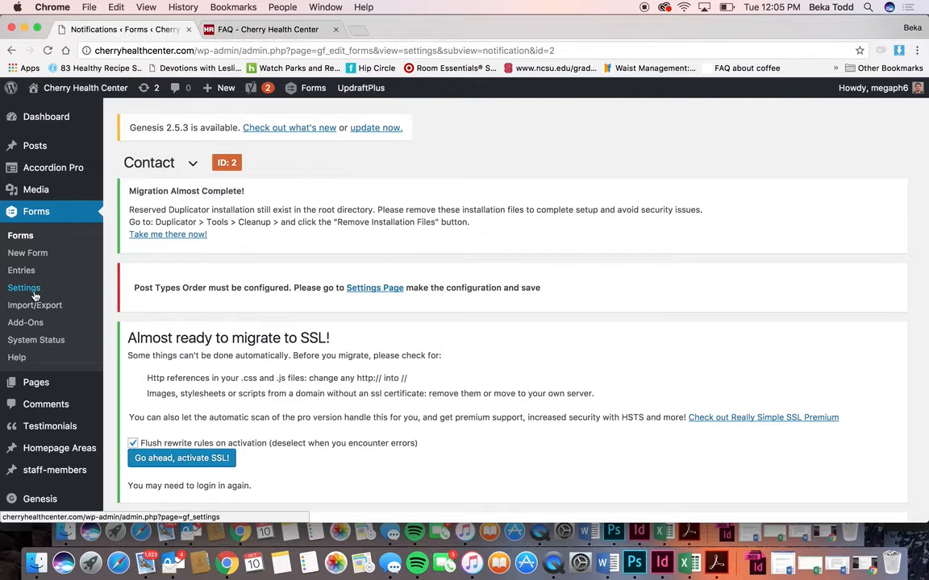
# Step: Open the admin list of all pages, and view the Headaches/Migraines page's content on the live site
pyautogui.moveTo(28, 393)
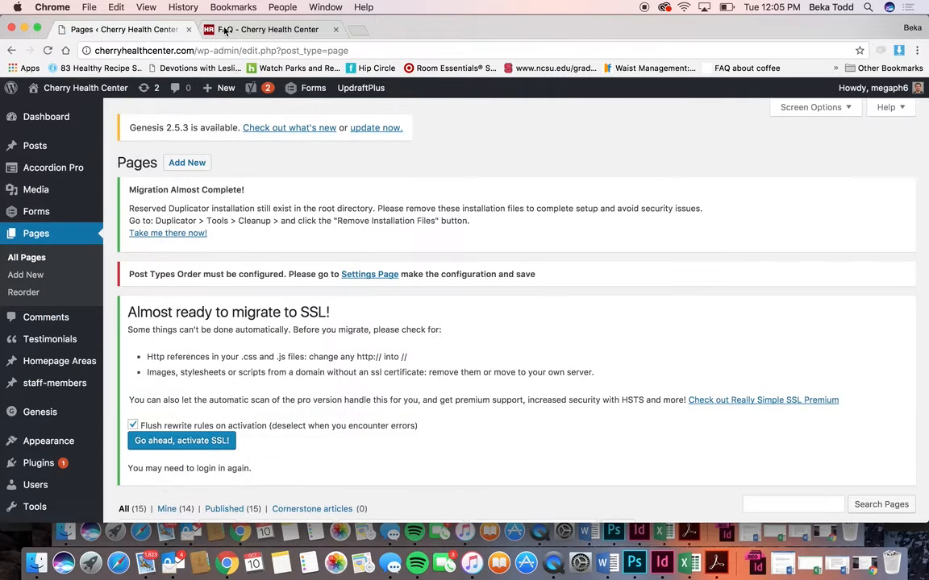
pyautogui.click(225, 30)
pyautogui.scroll(1, 441, 296)
pyautogui.scroll(10, 441, 296)
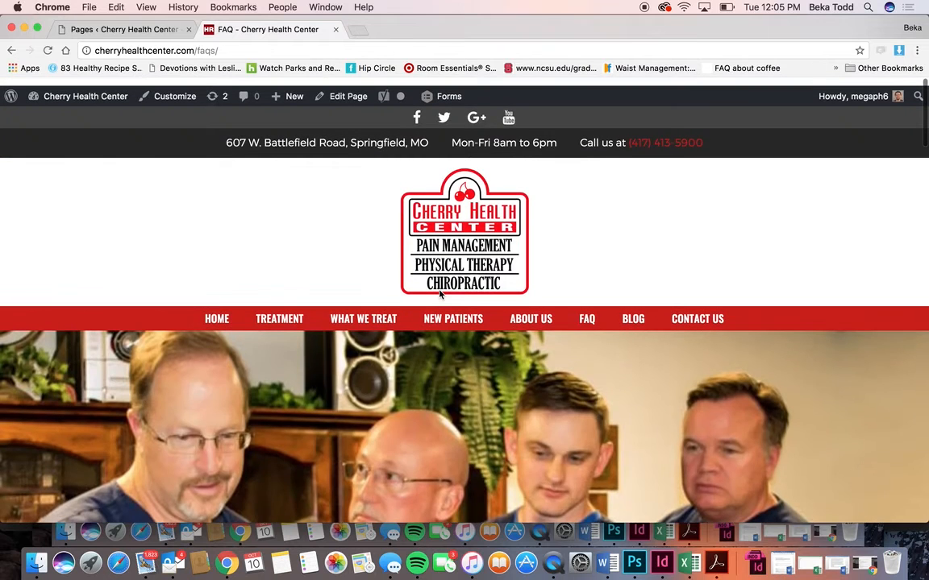
pyautogui.click(387, 311)
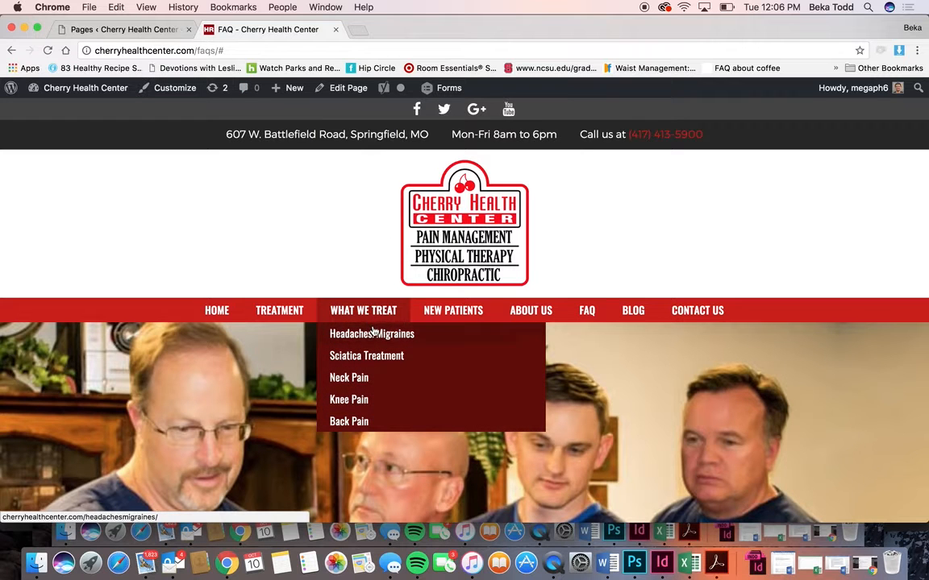
pyautogui.click(374, 333)
pyautogui.scroll(-6, 337, 331)
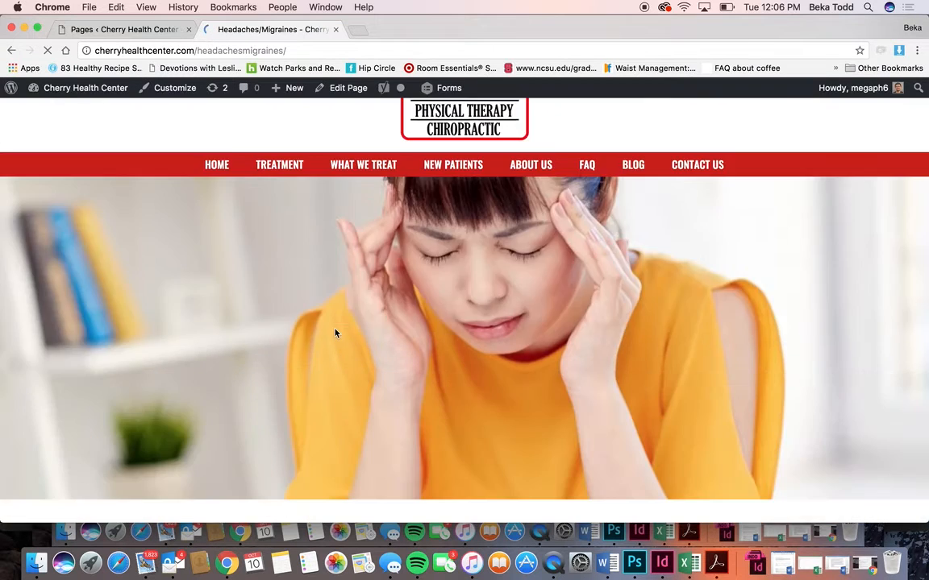
pyautogui.scroll(-10, 335, 327)
pyautogui.scroll(3, 334, 328)
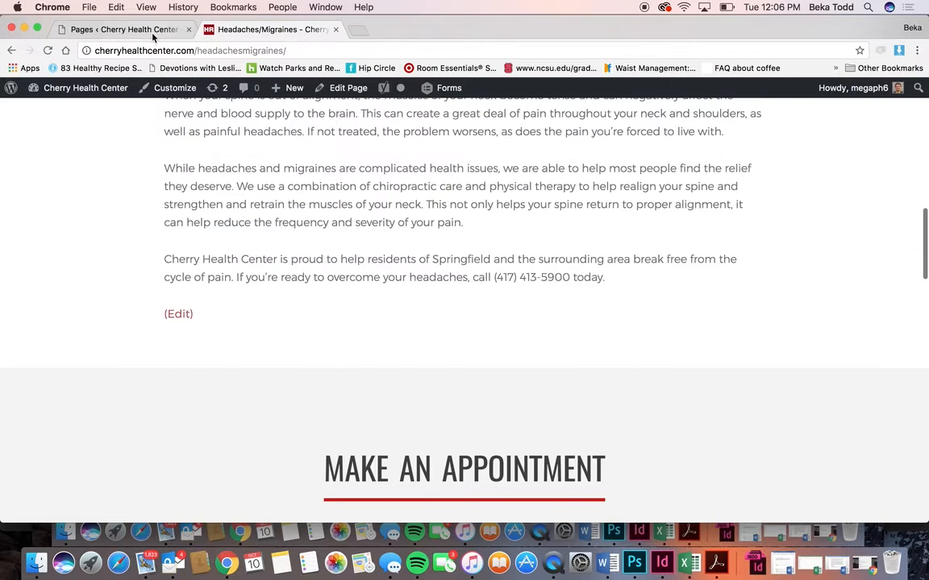
# Step: Return to the admin list of pages, open the Contact Us page for editing, and review its content area
pyautogui.click(153, 29)
pyautogui.scroll(-7, 325, 367)
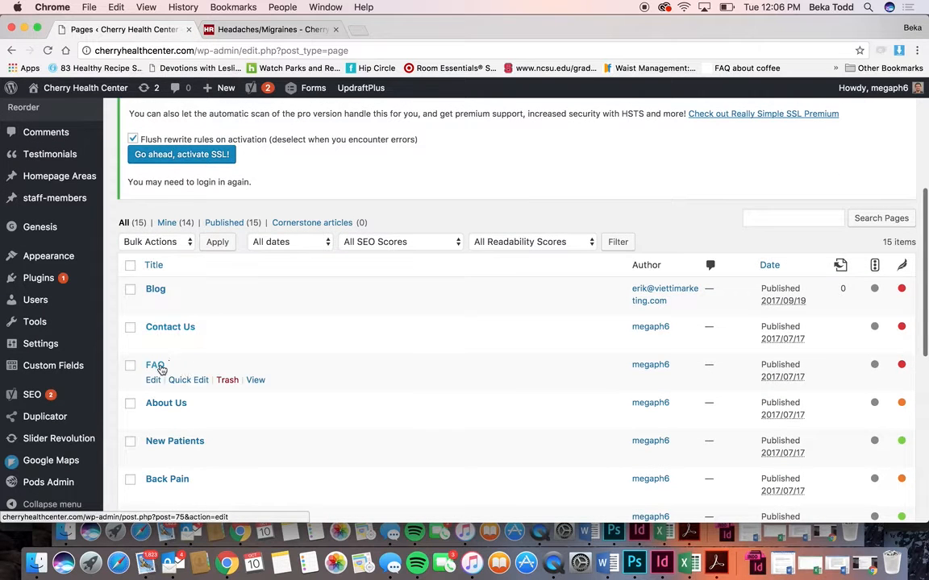
pyautogui.click(173, 328)
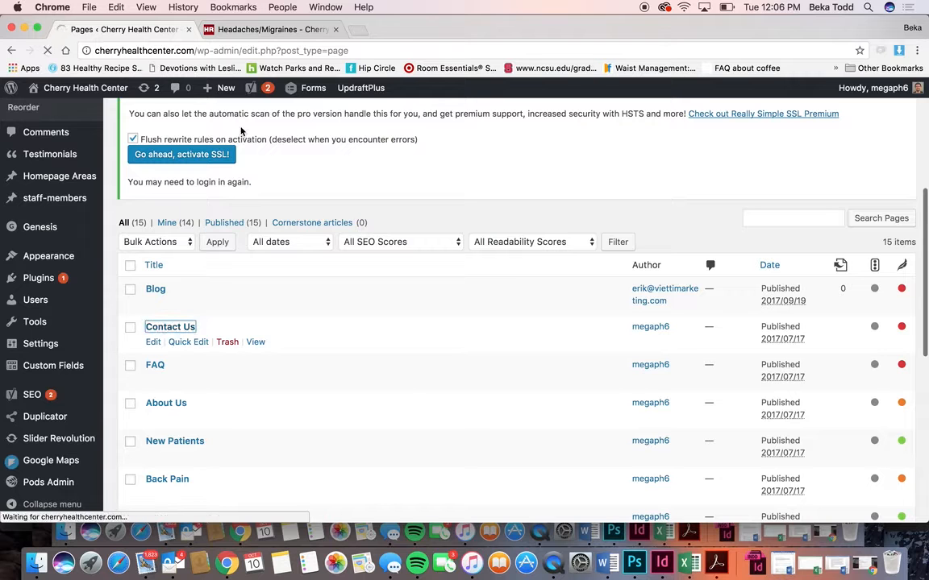
pyautogui.scroll(-5, 436, 347)
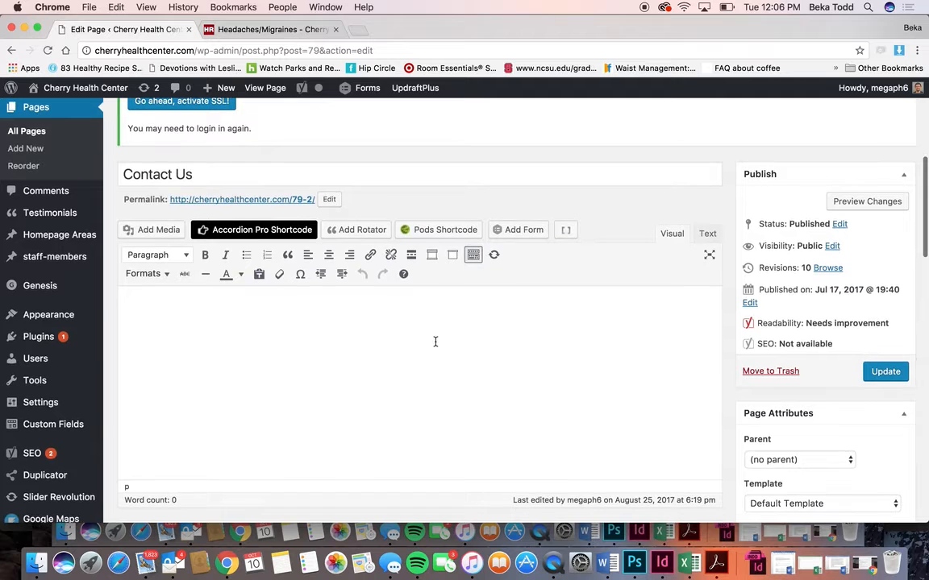
pyautogui.scroll(-5, 266, 212)
pyautogui.scroll(5, 266, 212)
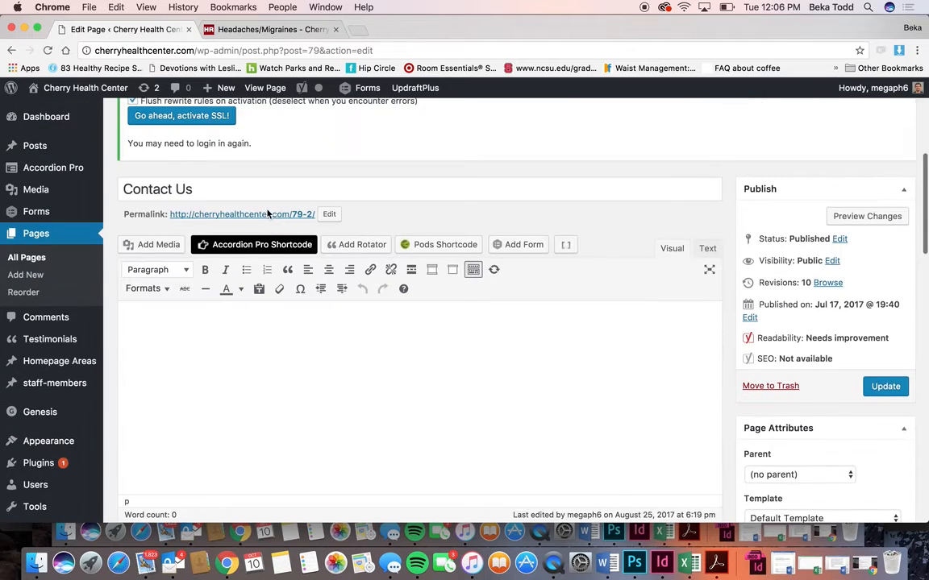
# Step: View the live Contact Us page and examine its Make an Appointment form
pyautogui.click(266, 29)
pyautogui.scroll(15, 460, 242)
pyautogui.click(700, 312)
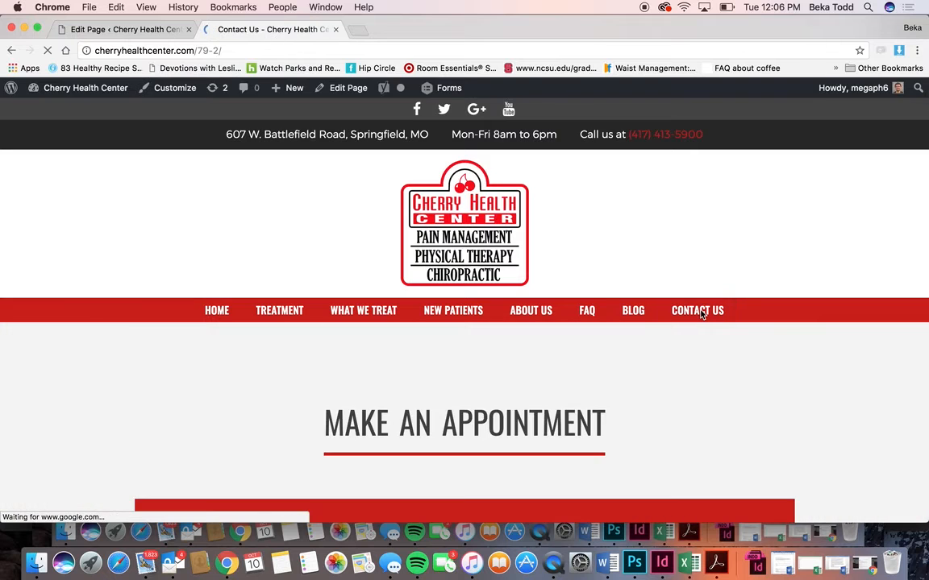
pyautogui.scroll(-10, 702, 314)
pyautogui.scroll(10, 701, 315)
pyautogui.scroll(-5, 702, 315)
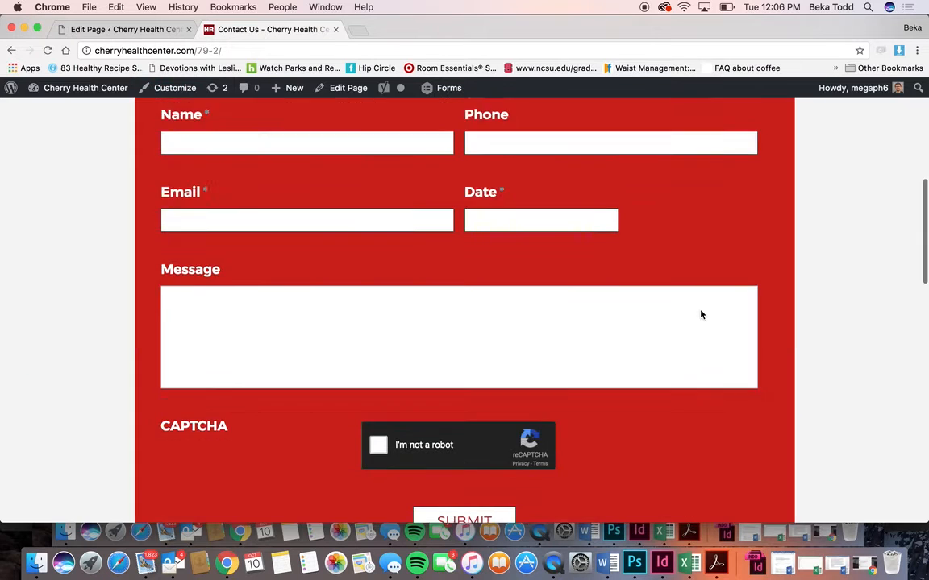
pyautogui.scroll(-5, 701, 314)
pyautogui.scroll(10, 699, 313)
# Step: Open the live Blog page, look through its posts, and return to the site navigation
pyautogui.click(626, 320)
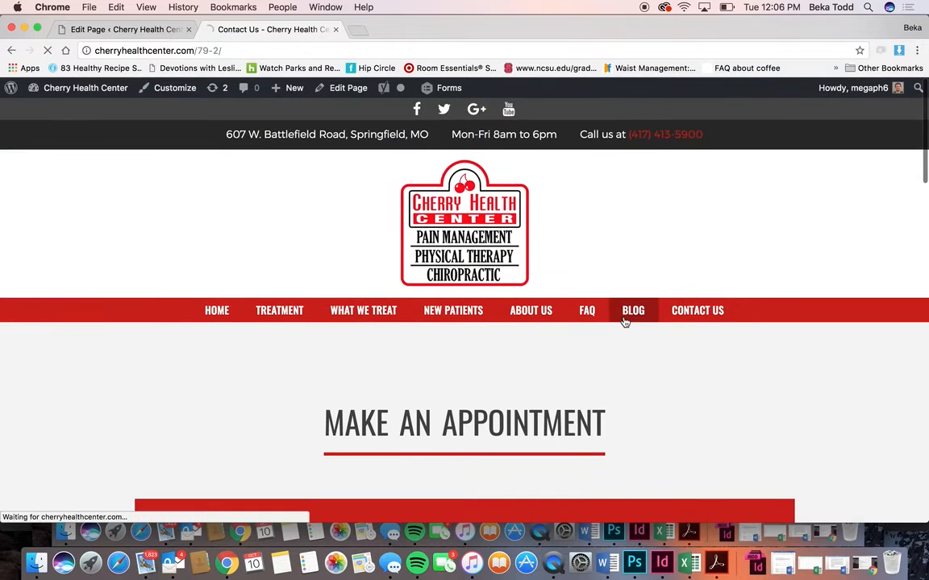
pyautogui.scroll(-20, 625, 323)
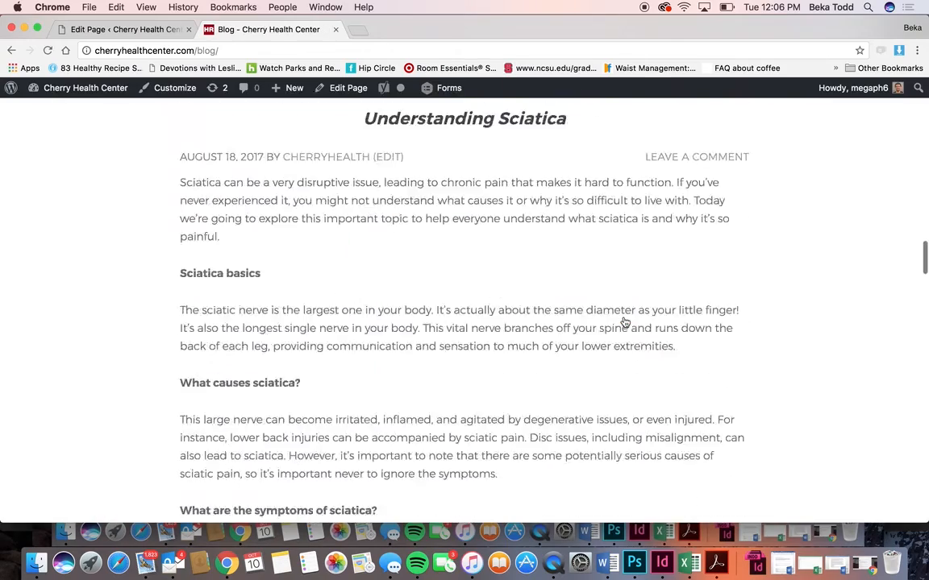
pyautogui.scroll(20, 624, 323)
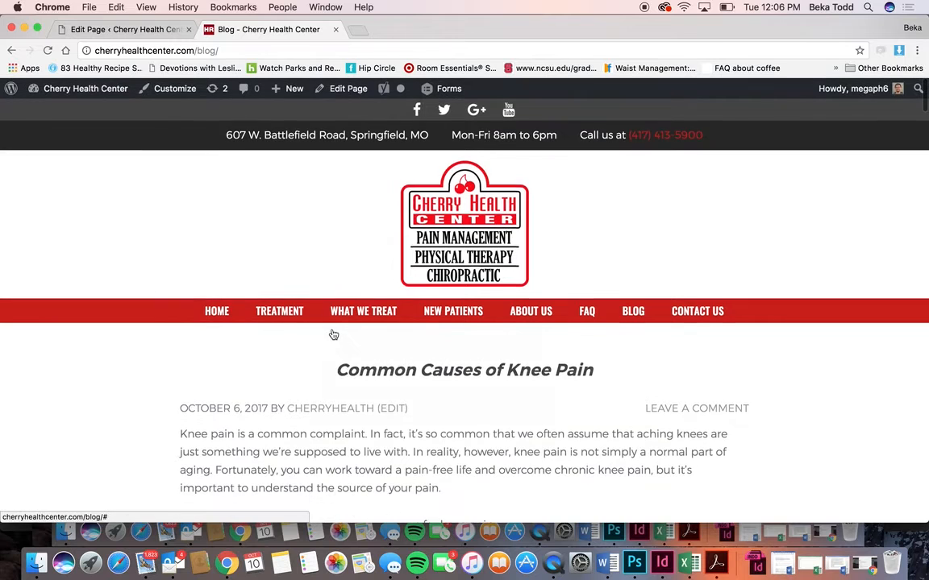
pyautogui.click(274, 313)
# Step: Open the Sciatica Treatment page for editing from the list of all pages, and review its text, layout, SEO and featured image settings
pyautogui.click(153, 29)
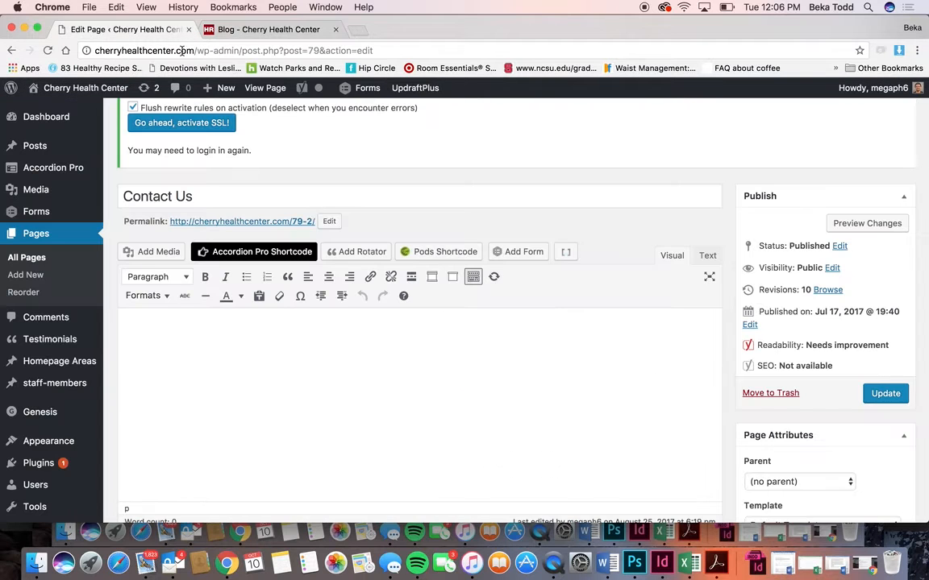
pyautogui.click(42, 258)
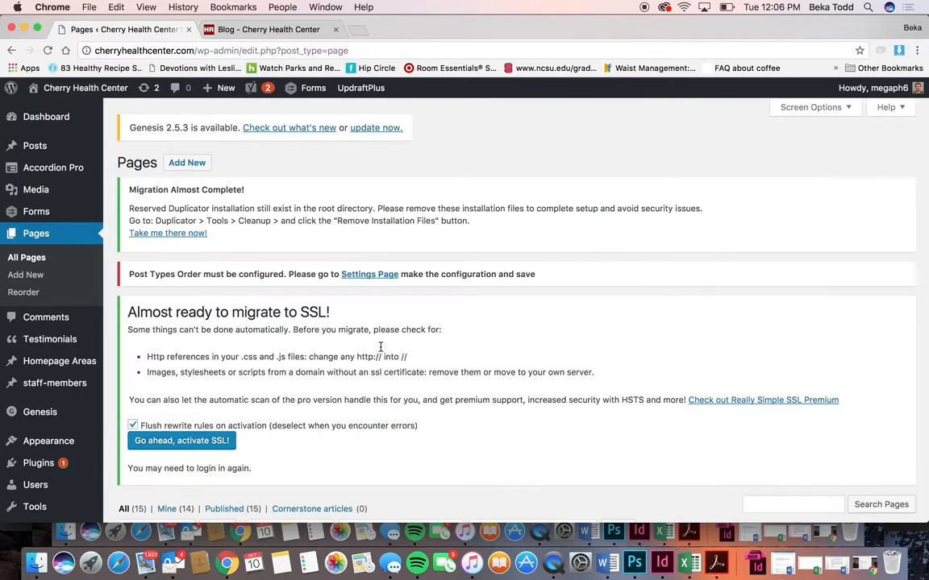
pyautogui.scroll(-10, 493, 520)
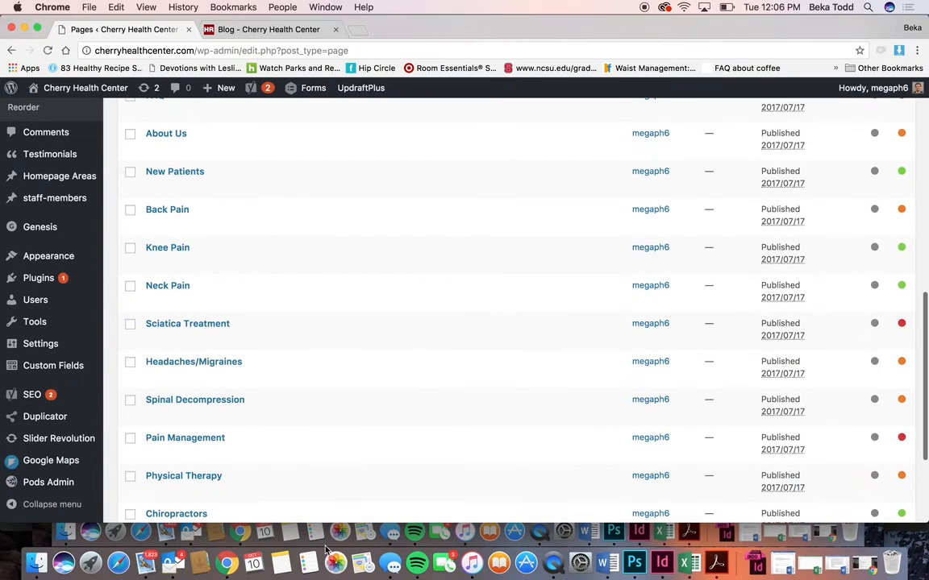
pyautogui.click(213, 326)
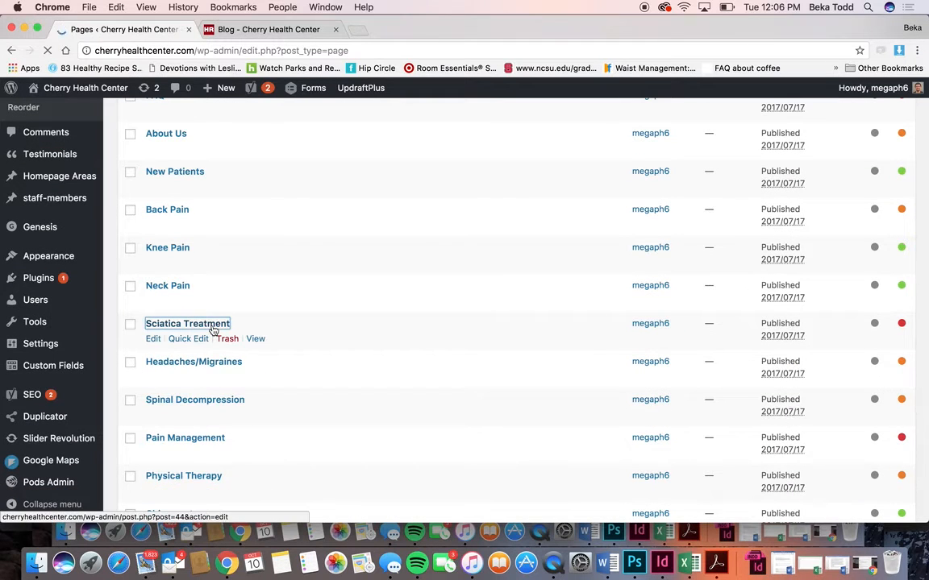
pyautogui.scroll(-5, 213, 330)
pyautogui.scroll(-3, 213, 331)
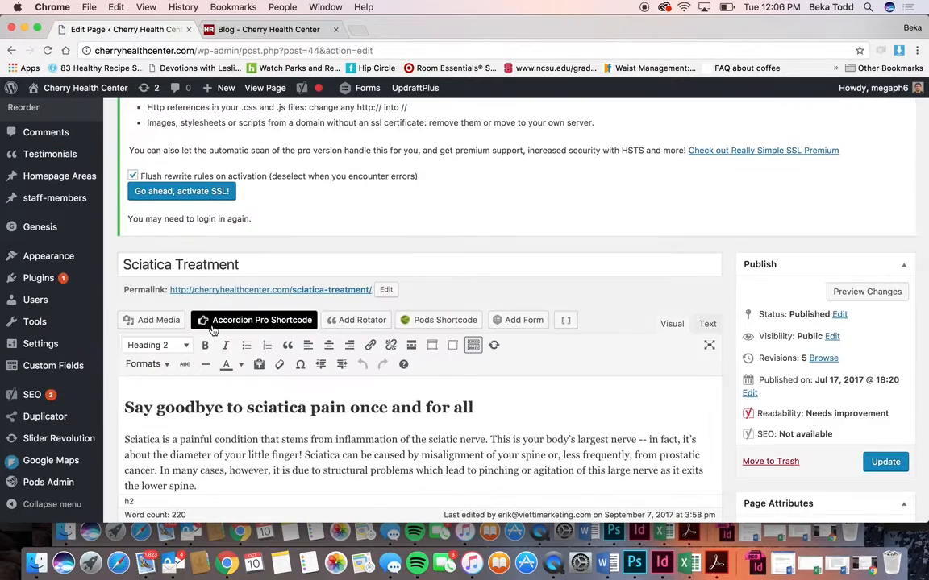
pyautogui.scroll(-8, 213, 330)
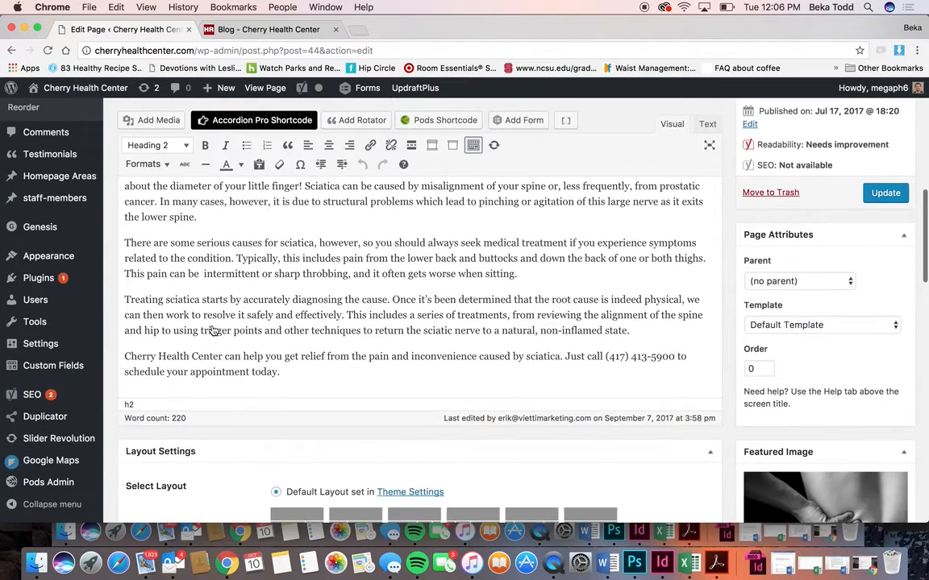
pyautogui.scroll(-15, 212, 330)
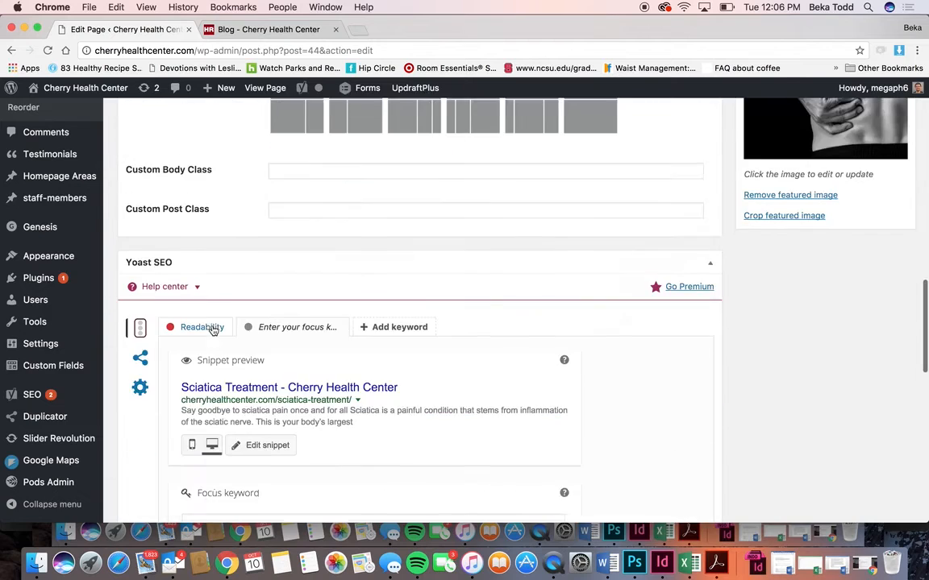
pyautogui.scroll(20, 213, 331)
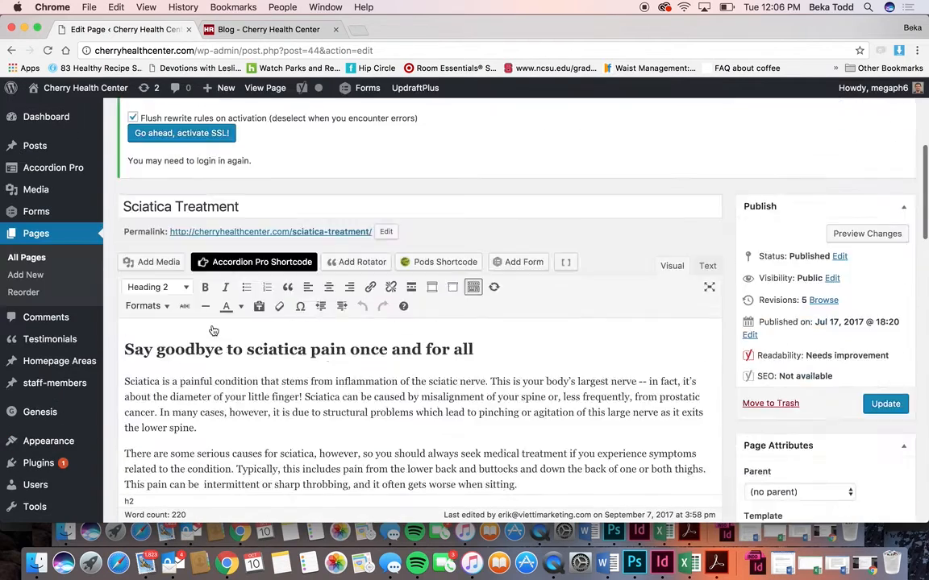
pyautogui.scroll(-5, 213, 330)
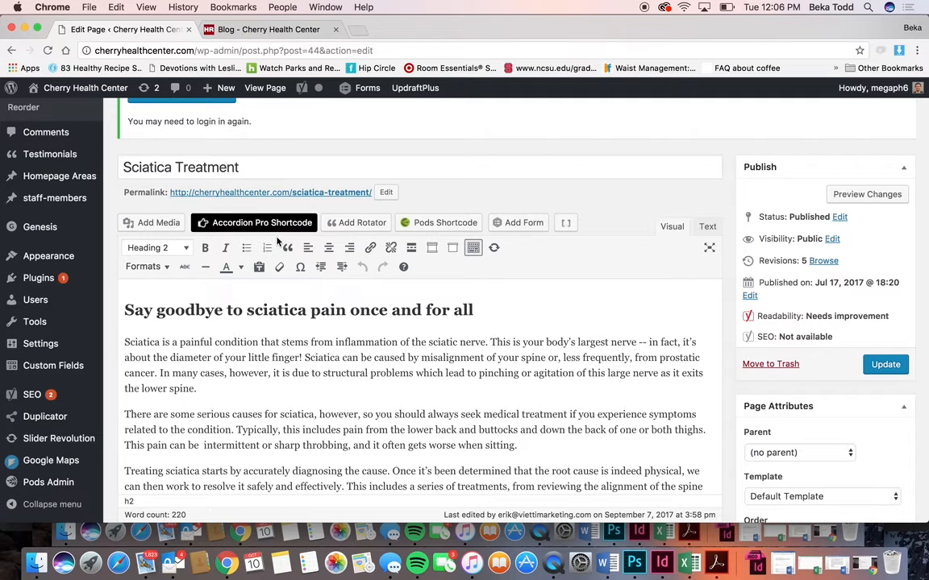
# Step: Open the Sciatica Treatment page on the live site from the What We Treat entries
pyautogui.click(233, 28)
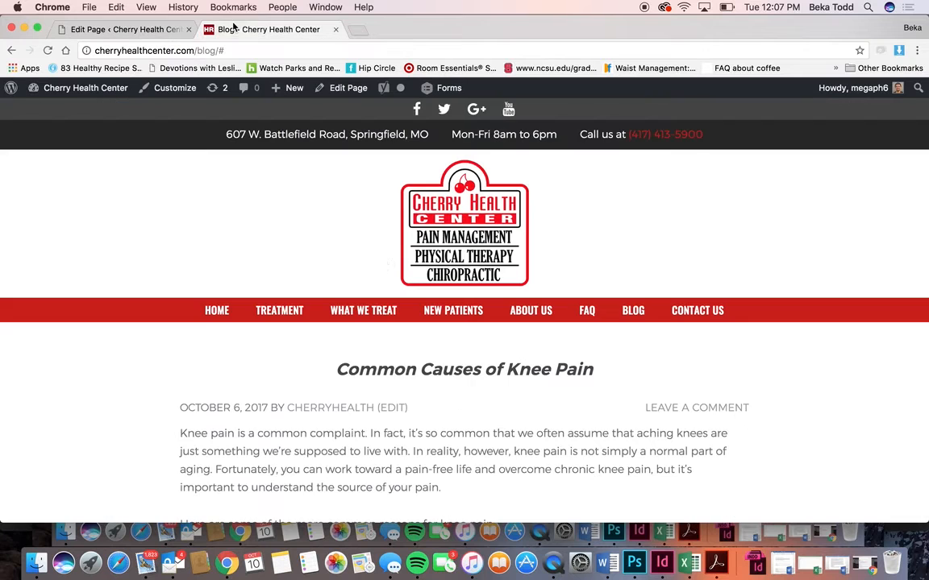
pyautogui.moveTo(277, 312)
pyautogui.moveTo(351, 307)
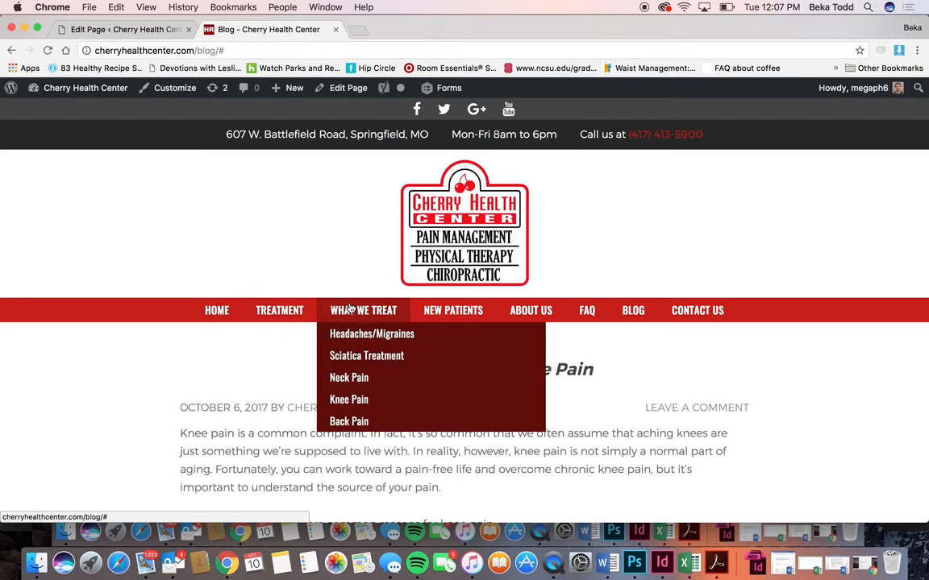
pyautogui.click(353, 356)
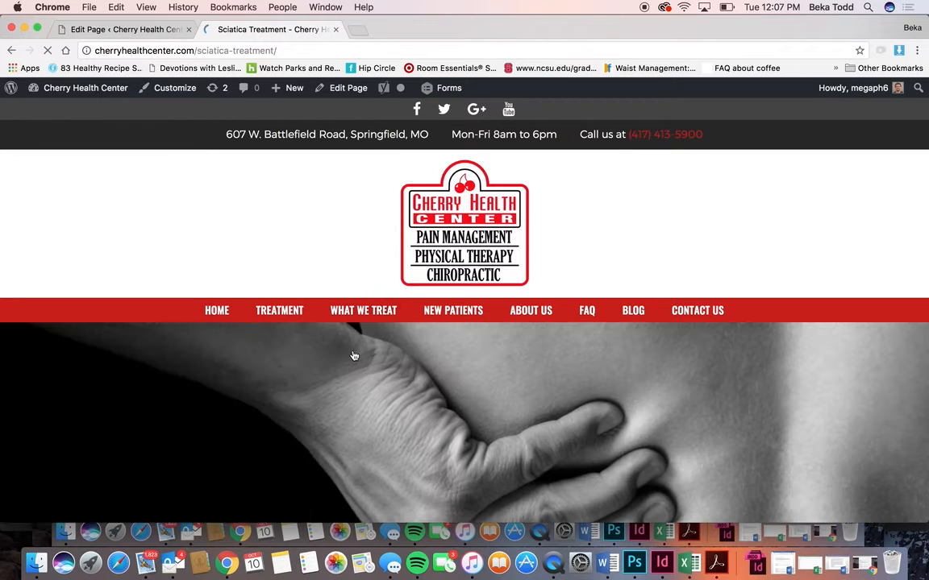
# Step: Review the text and appointment form on the live Sciatica Treatment page, and compare them with the page's text in the editor
pyautogui.scroll(-4, 494, 361)
pyautogui.scroll(-4, 472, 376)
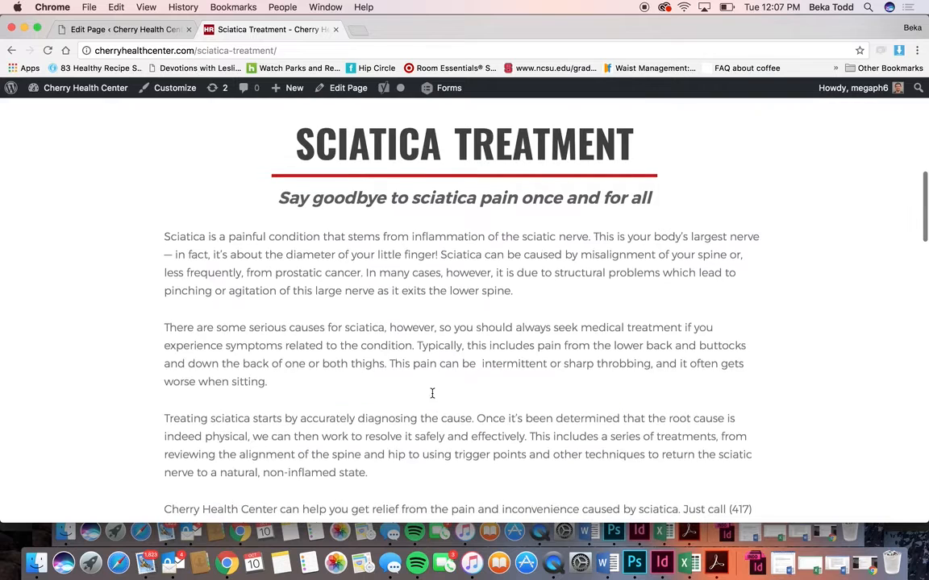
pyautogui.scroll(-6, 433, 417)
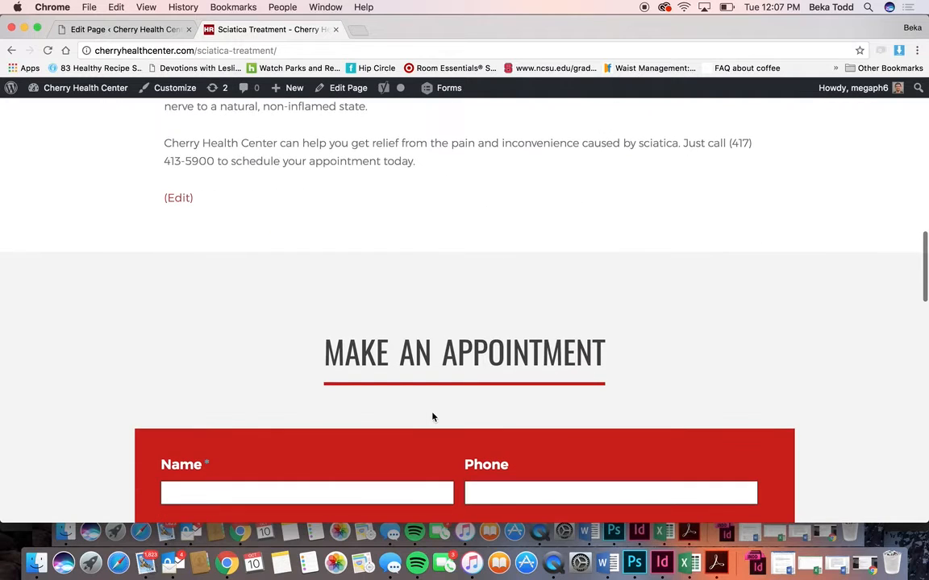
pyautogui.click(125, 29)
pyautogui.scroll(-5, 303, 320)
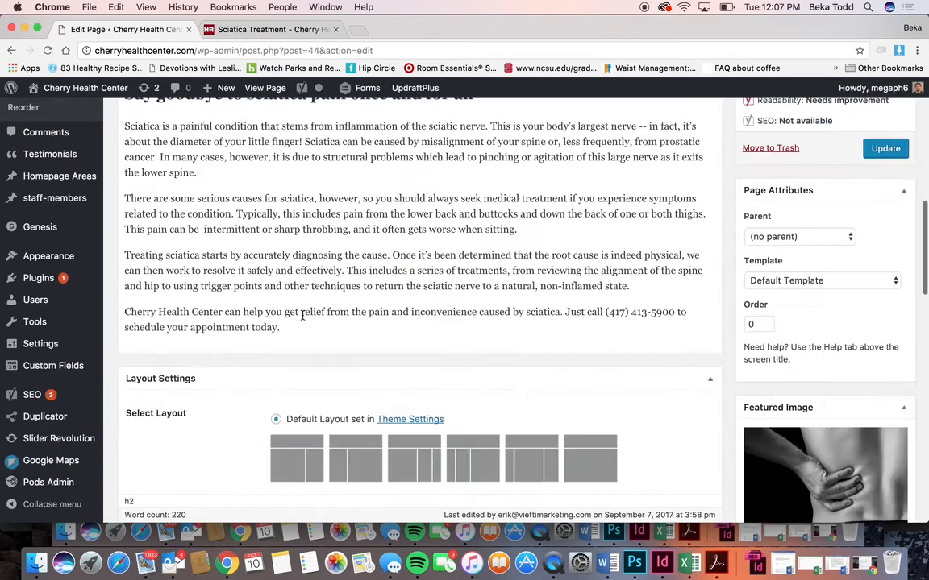
pyautogui.scroll(5, 303, 320)
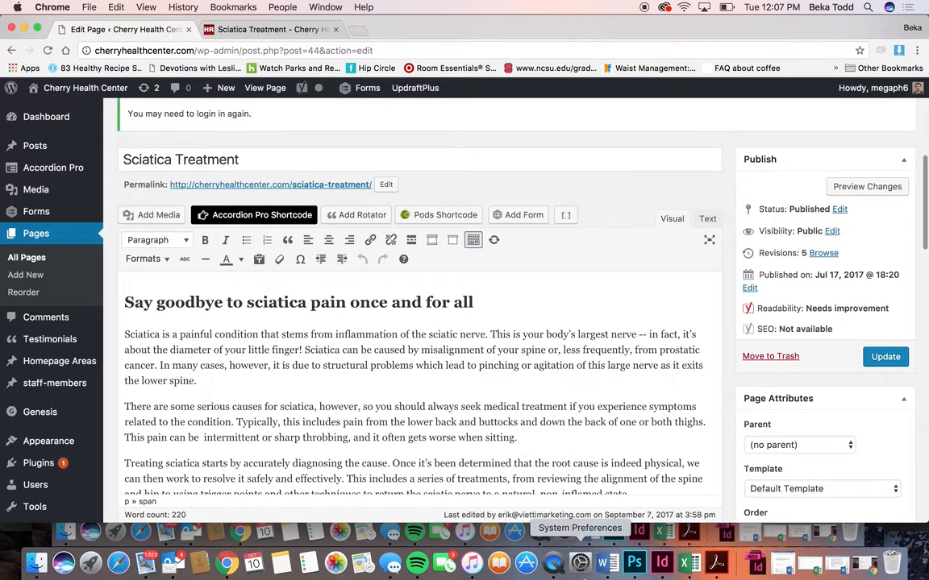
# Step: Open the Sciatica Treatment page's featured image selection, view the file upload option, and close it without changing the image
pyautogui.scroll(-3, 601, 498)
pyautogui.scroll(-2, 797, 492)
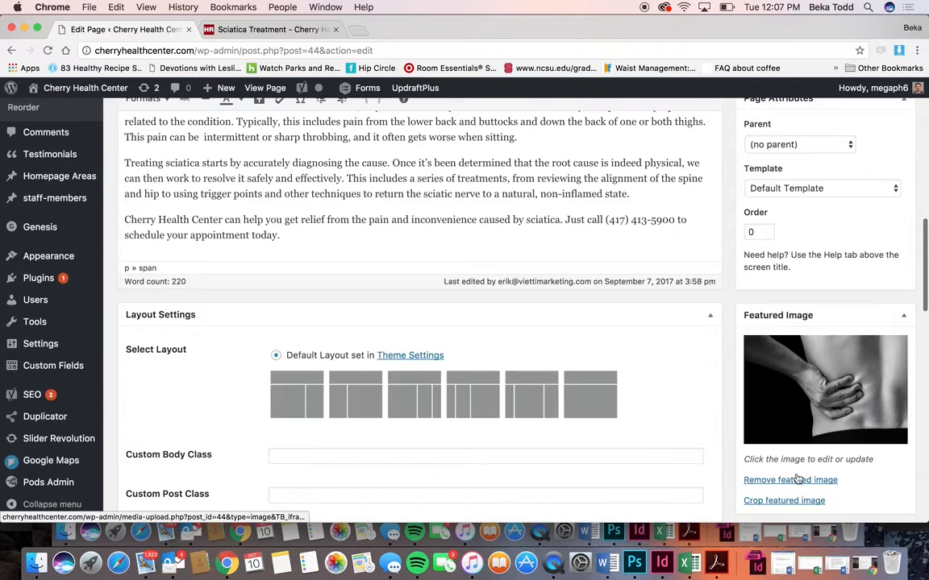
pyautogui.click(800, 402)
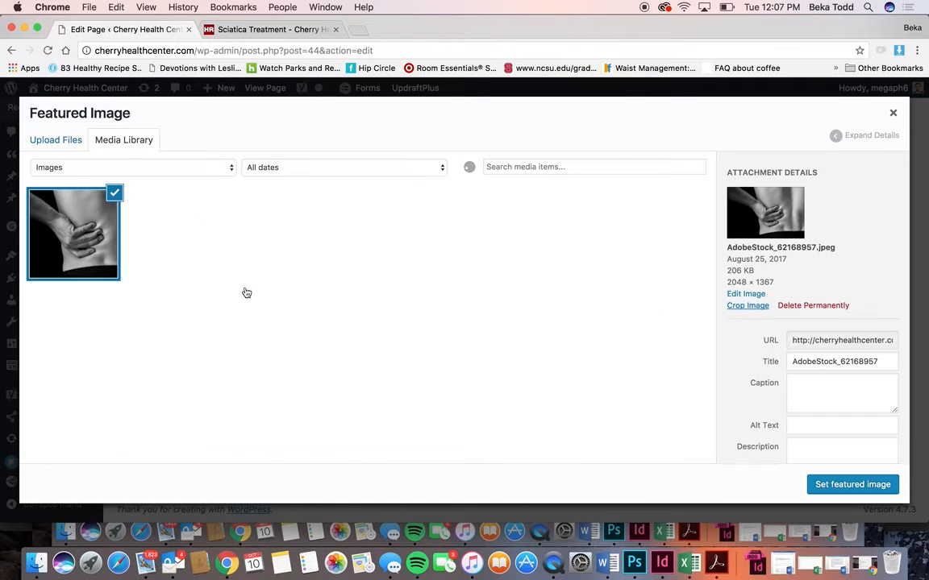
pyautogui.click(56, 141)
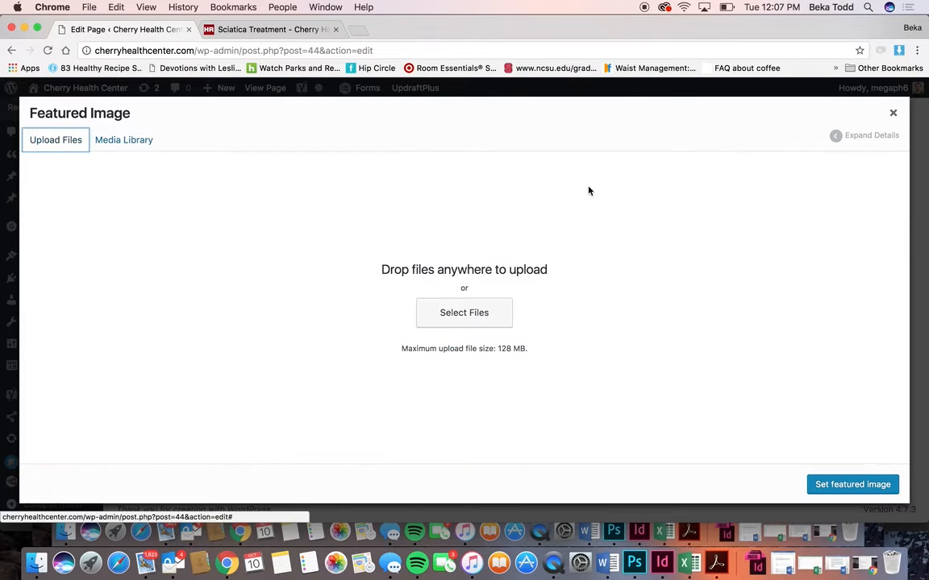
pyautogui.click(893, 113)
pyautogui.scroll(10, 852, 201)
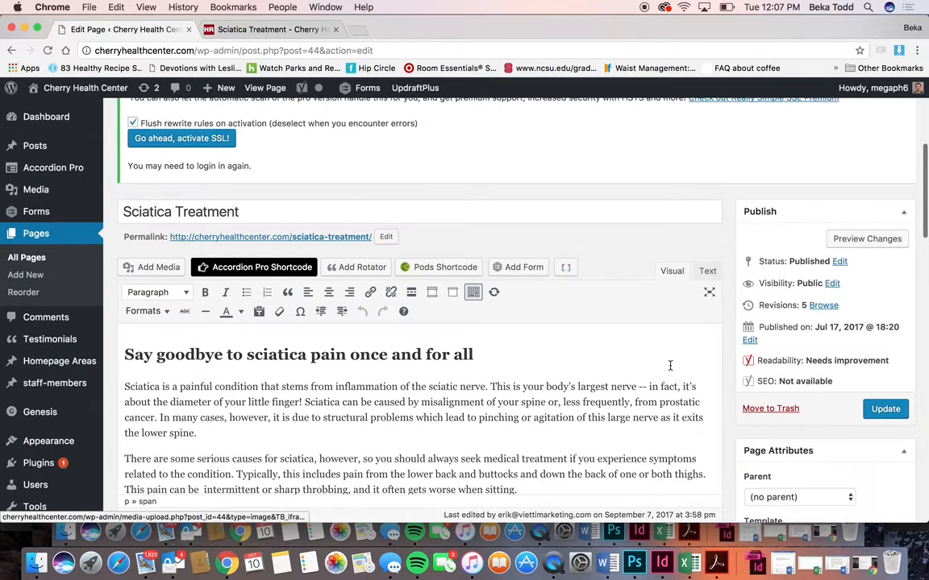
# Step: Open the Testimonials list in the admin, and find the testimonial section on the live site's home page
pyautogui.scroll(-3, 669, 366)
pyautogui.moveTo(41, 264)
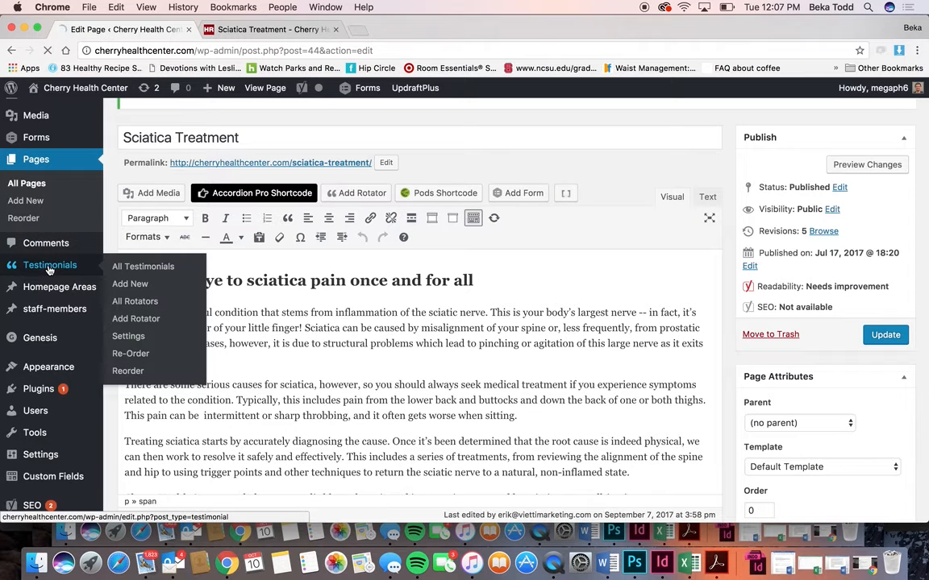
pyautogui.click(227, 30)
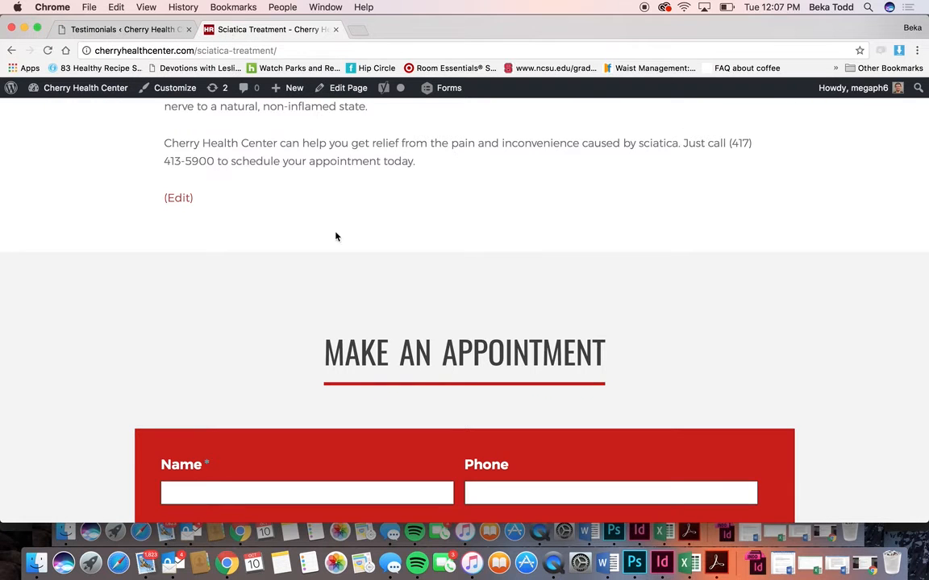
pyautogui.scroll(20, 393, 304)
pyautogui.click(220, 312)
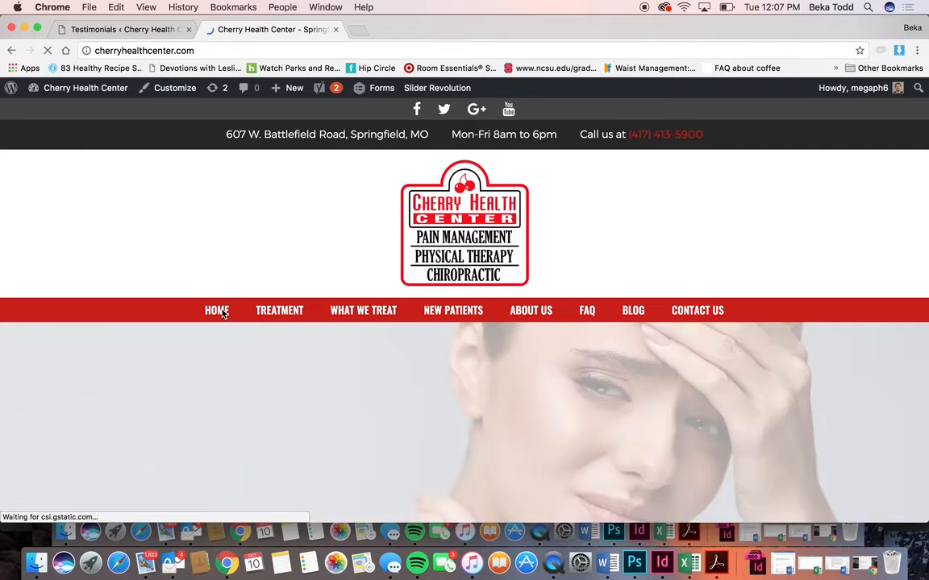
pyautogui.scroll(-1, 224, 314)
pyautogui.scroll(-10, 224, 314)
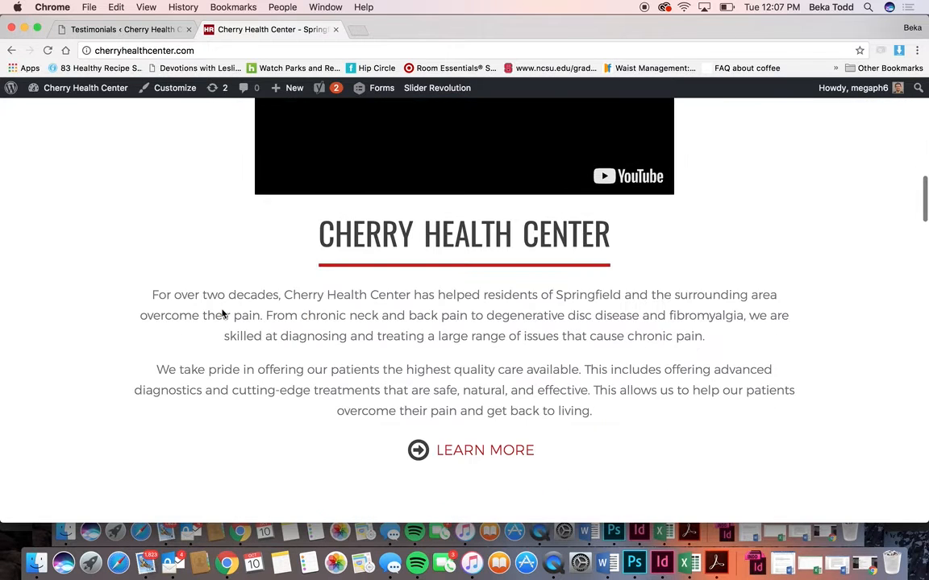
pyautogui.scroll(-15, 223, 315)
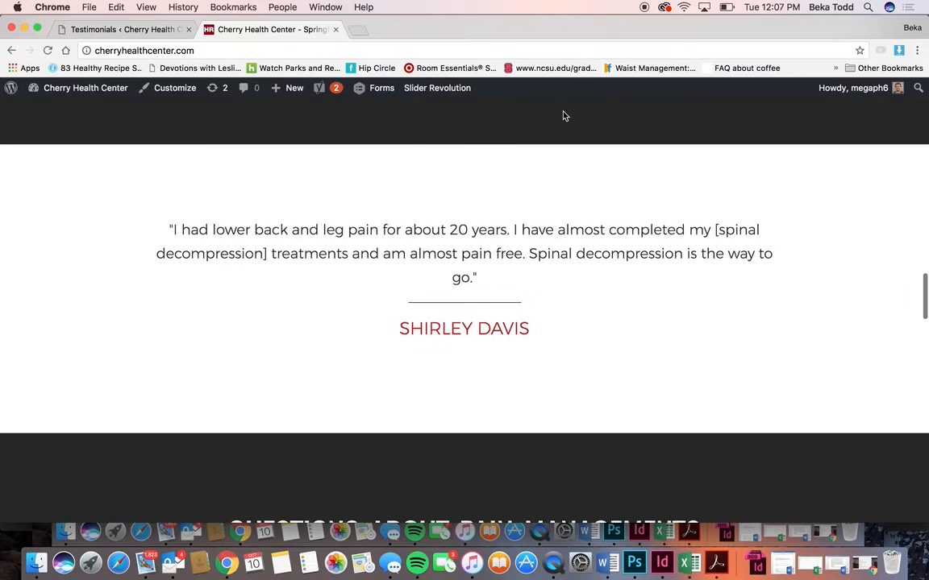
# Step: Return to the admin's Testimonials list and look through its entries and their rotator assignments
pyautogui.click(122, 29)
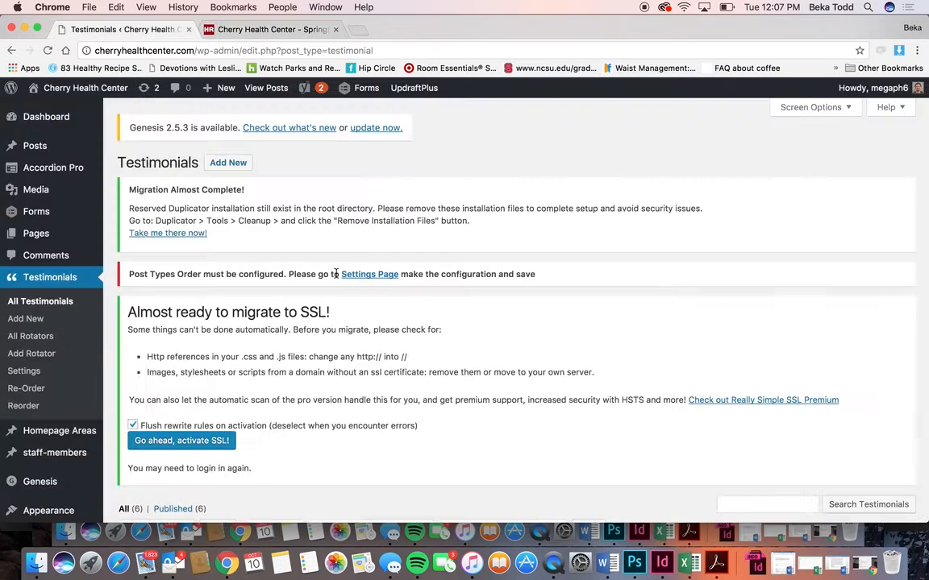
pyautogui.scroll(-5, 335, 274)
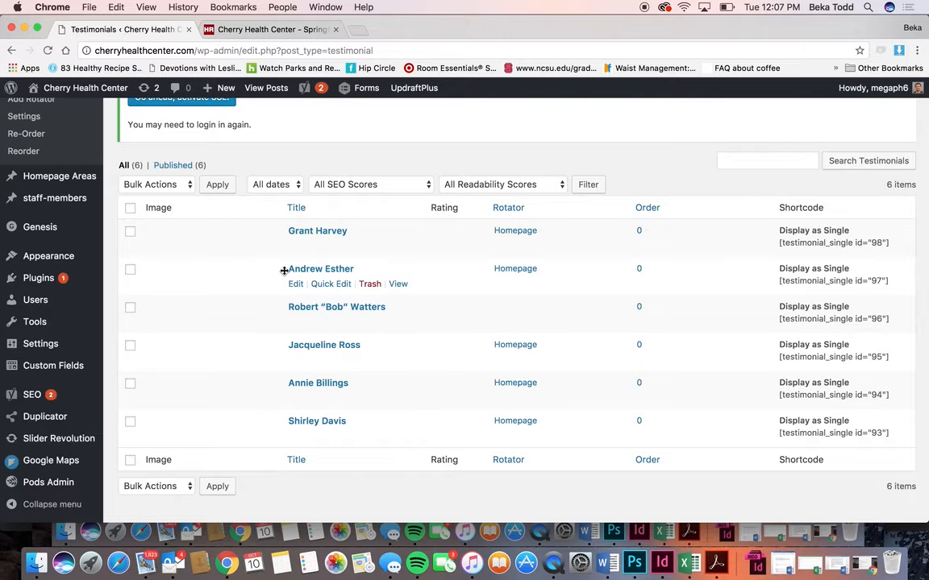
pyautogui.scroll(2, 285, 271)
pyautogui.scroll(3, 226, 262)
pyautogui.scroll(-3, 266, 291)
# Step: Open the first listed testimonial for editing, and review its text, rotator attachment, star rating and author information
pyautogui.click(323, 296)
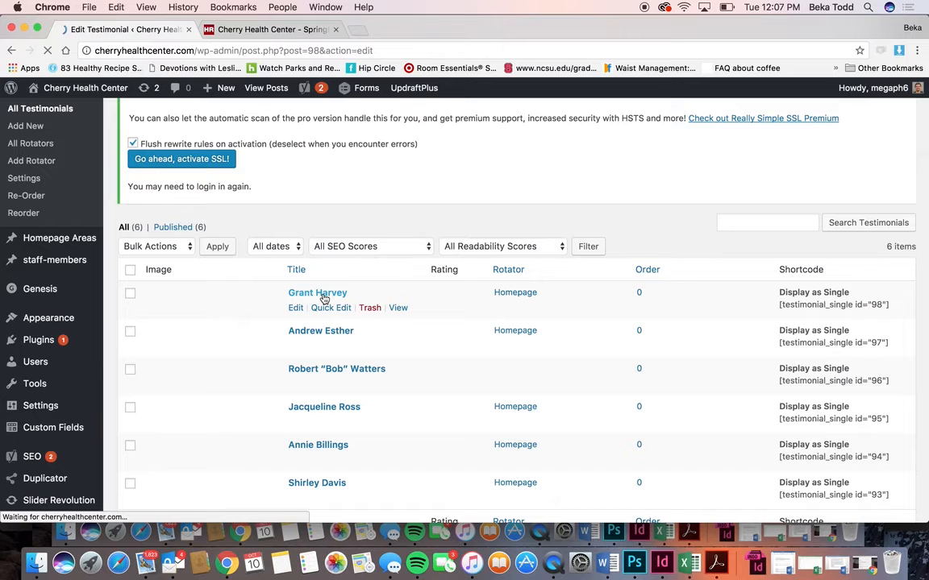
pyautogui.scroll(-4, 321, 298)
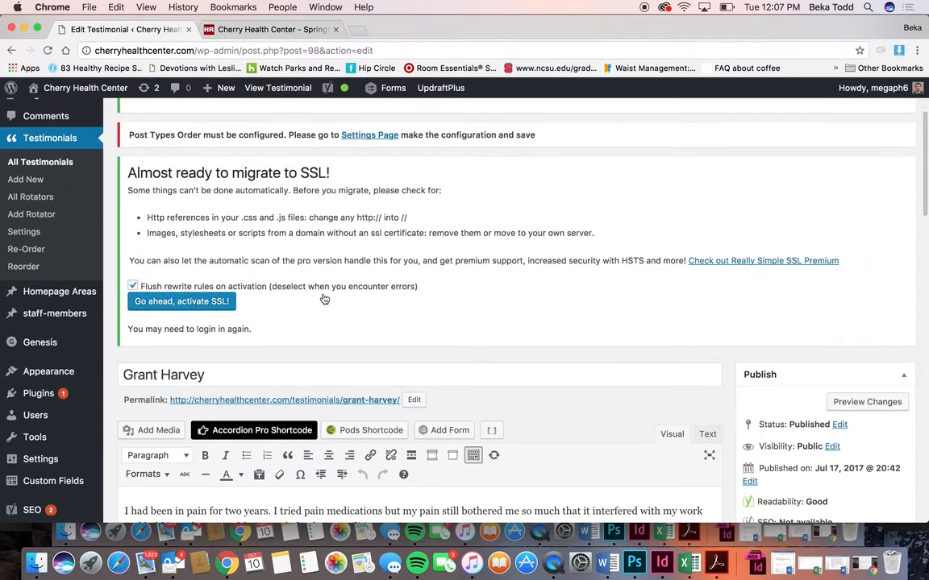
pyautogui.scroll(-4, 229, 369)
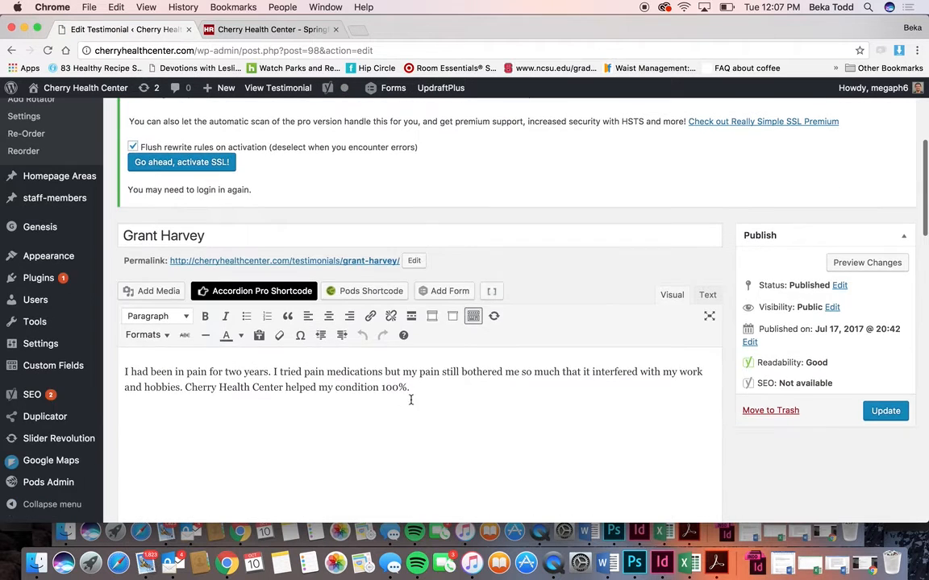
pyautogui.scroll(-3, 216, 365)
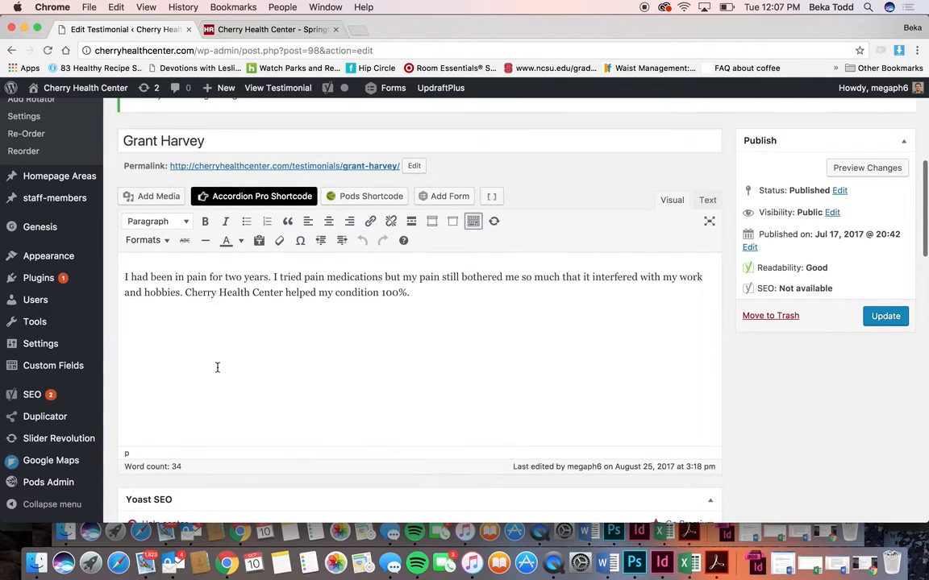
pyautogui.scroll(-10, 217, 368)
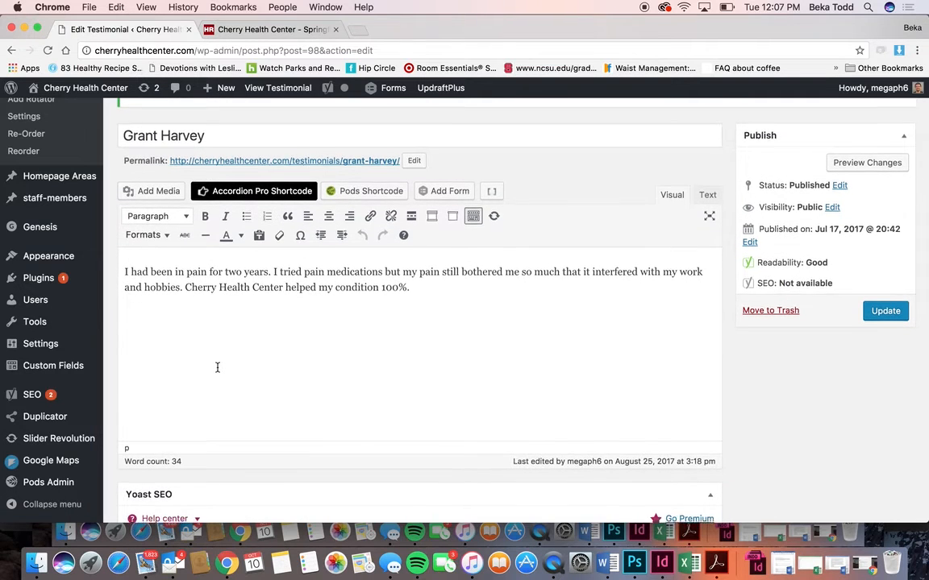
pyautogui.scroll(-15, 217, 368)
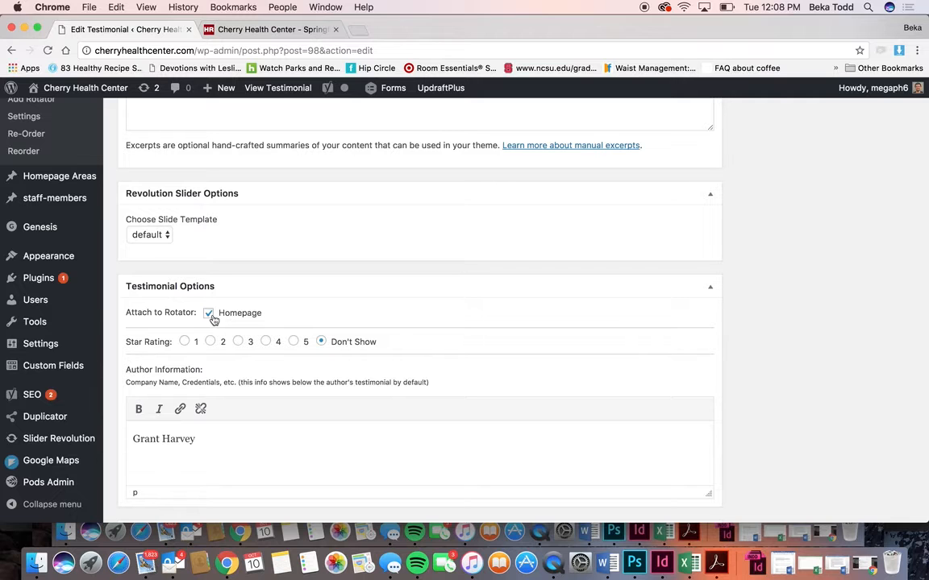
pyautogui.scroll(3, 213, 316)
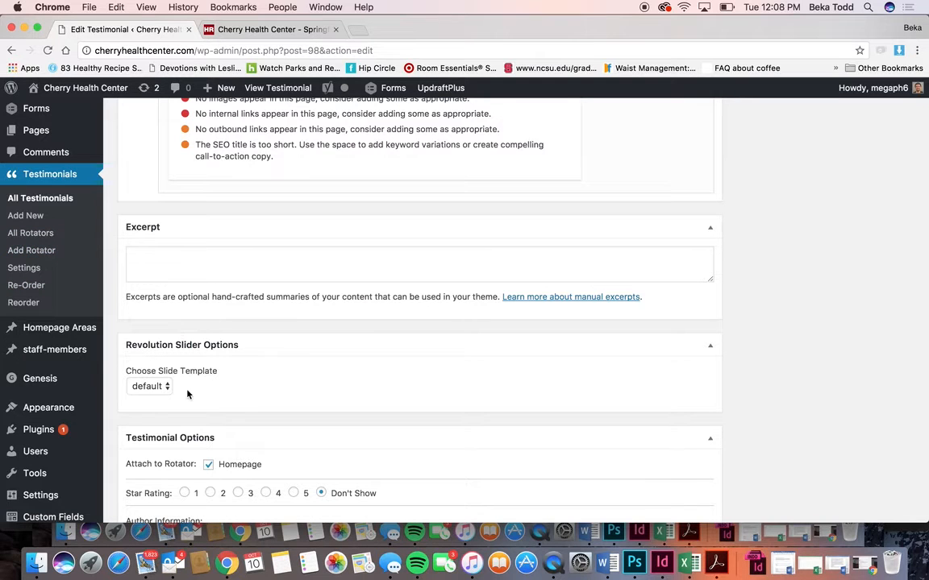
# Step: Open a blank new testimonial, and examine its highlight, text, Homepage rotator, author information and publishing fields
pyautogui.click(42, 221)
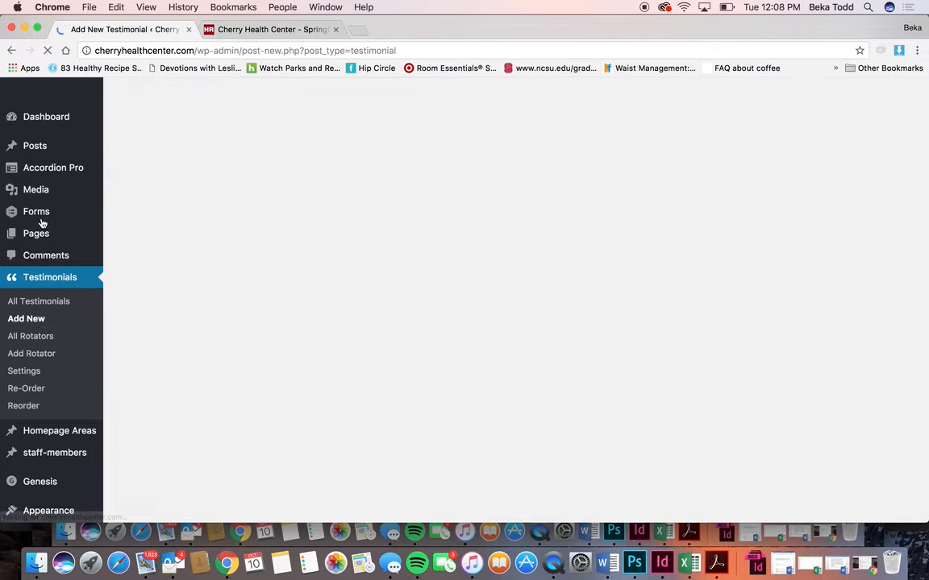
pyautogui.scroll(-4, 302, 333)
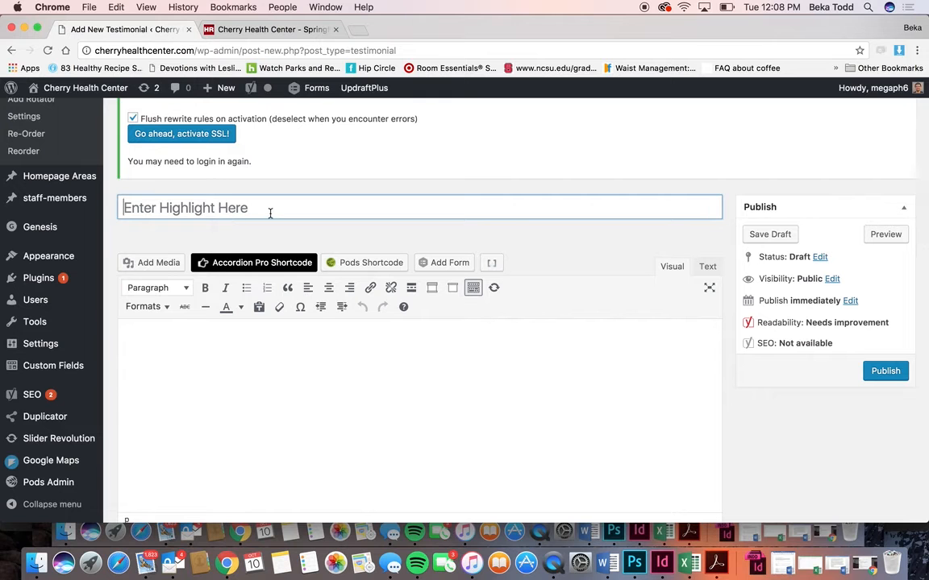
pyautogui.scroll(-15, 315, 377)
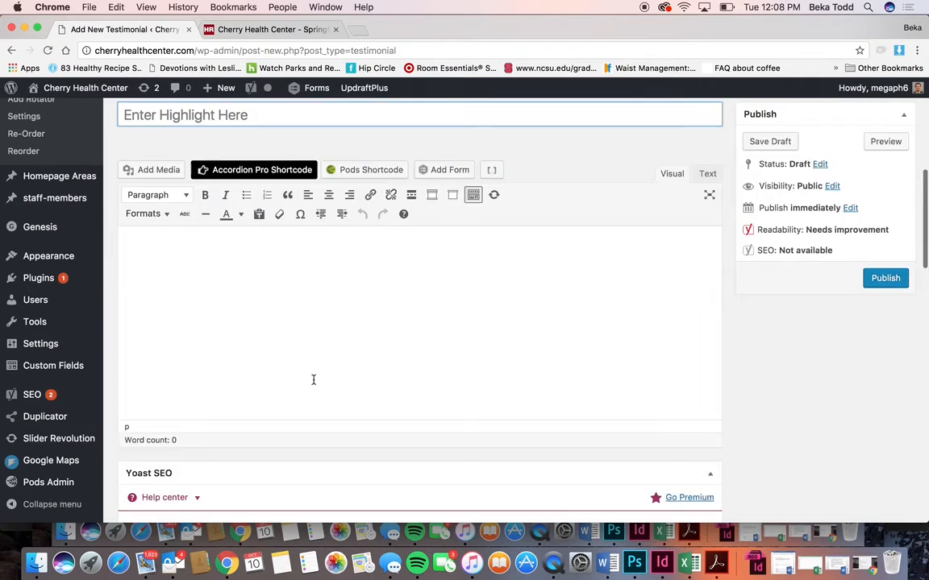
pyautogui.scroll(-2, 313, 384)
pyautogui.click(286, 494)
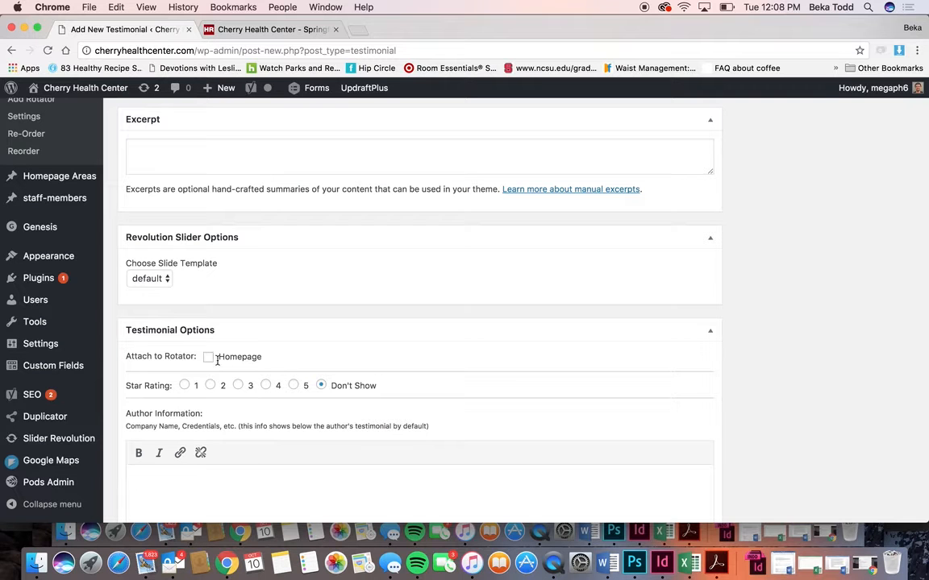
pyautogui.scroll(20, 688, 284)
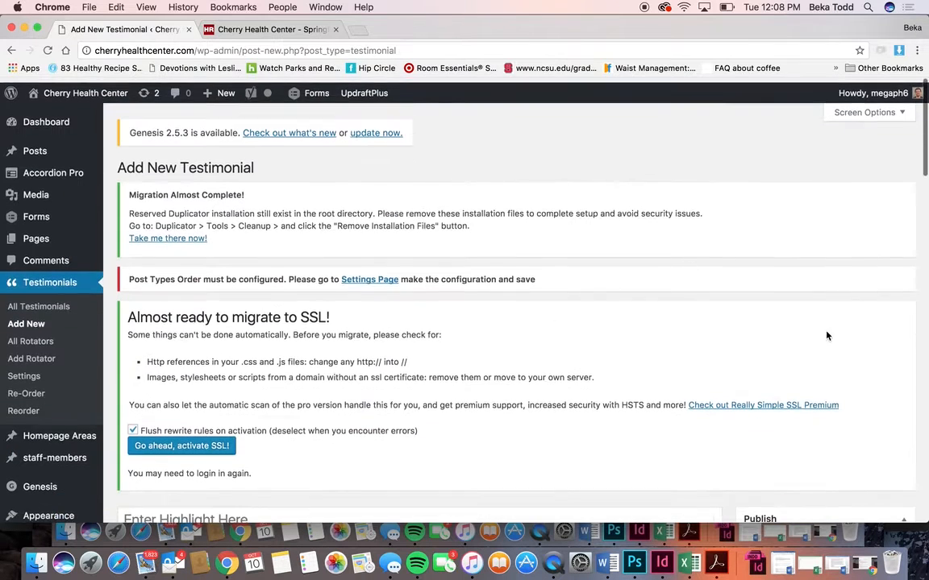
pyautogui.scroll(-5, 744, 296)
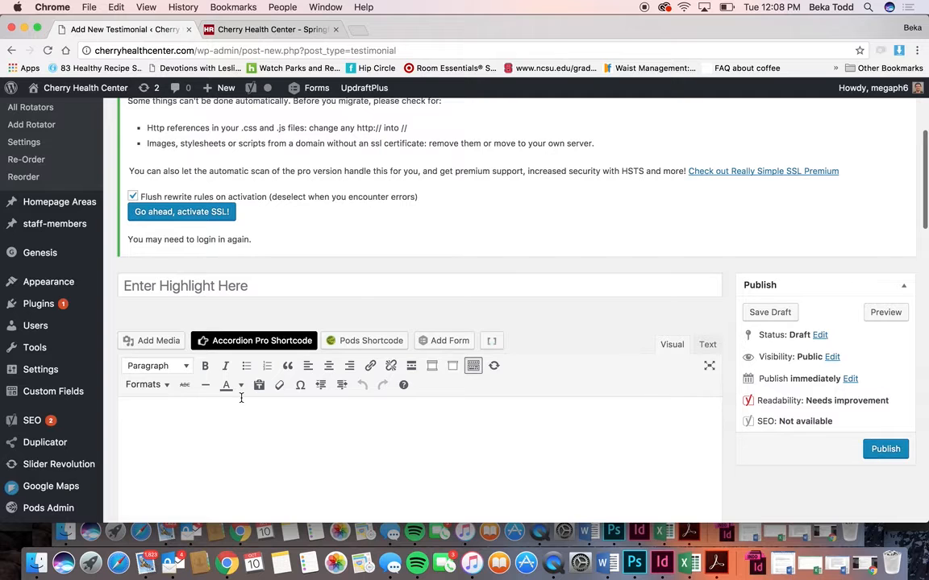
pyautogui.scroll(-3, 240, 397)
pyautogui.scroll(5, 237, 379)
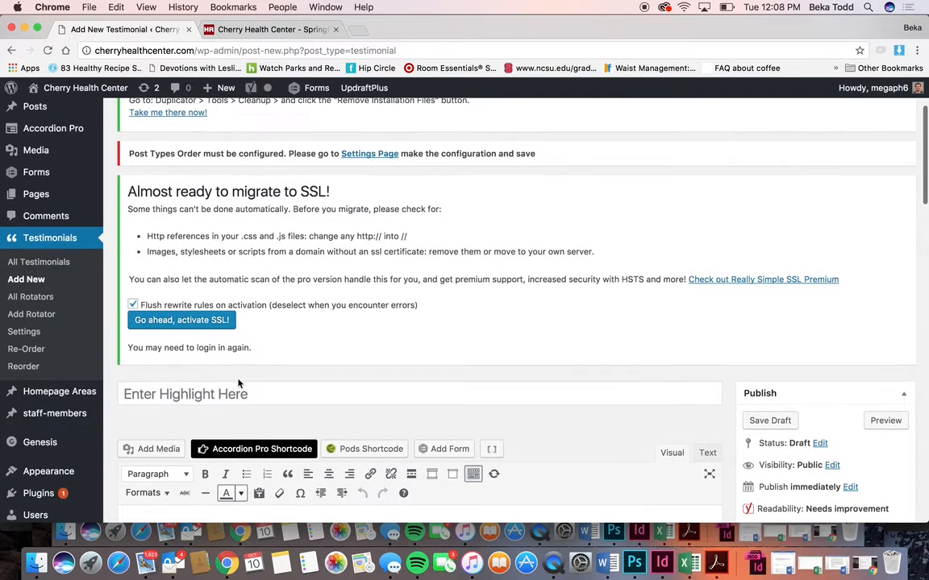
# Step: Go back to the list of all testimonials and review the rotator and shortcode columns
pyautogui.click(29, 262)
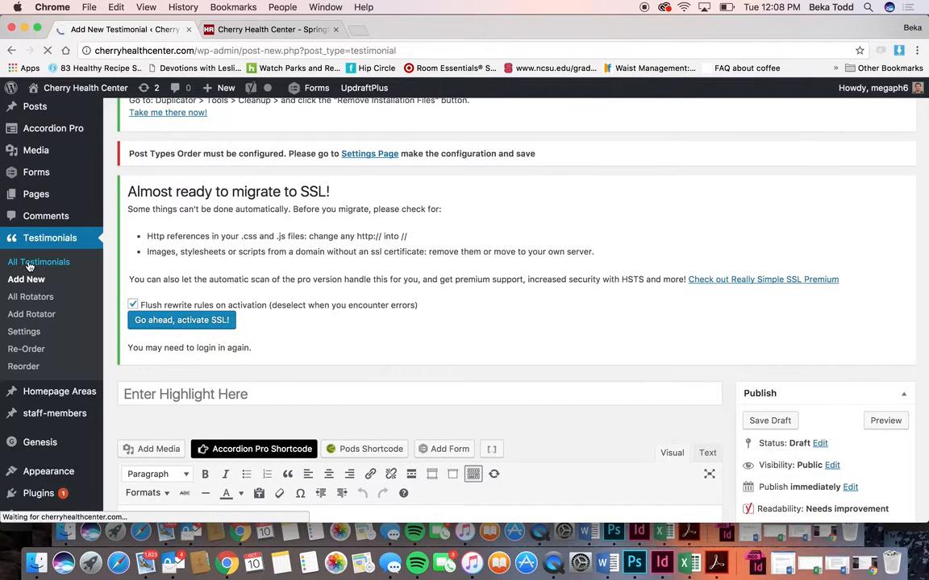
pyautogui.scroll(-5, 273, 328)
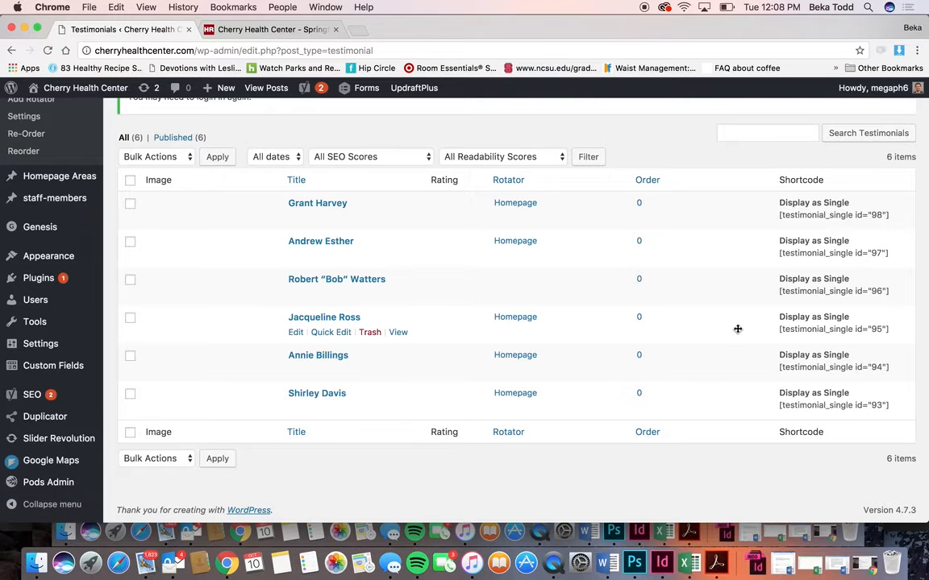
pyautogui.scroll(3, 101, 141)
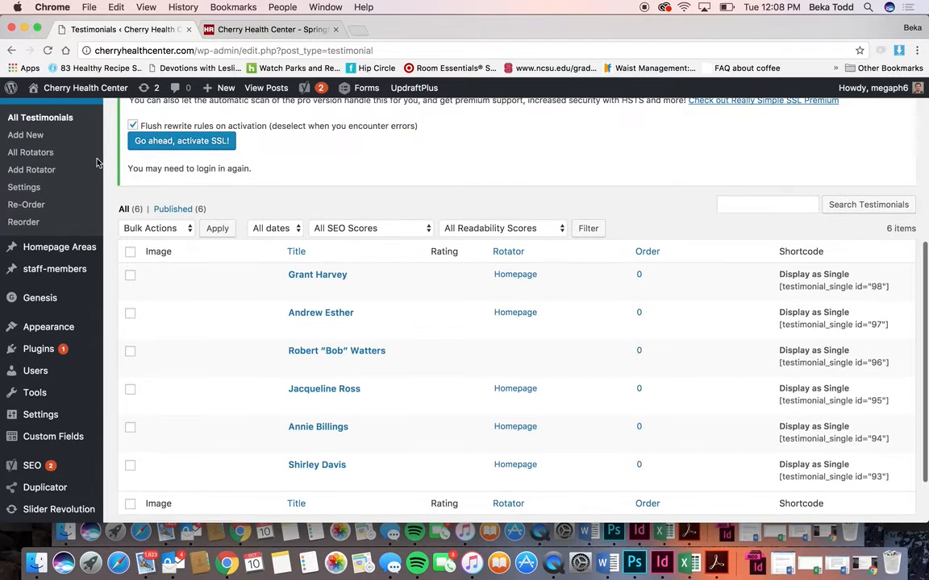
# Step: Open the list of all testimonial rotators, and open the Homepage rotator for editing
pyautogui.click(44, 154)
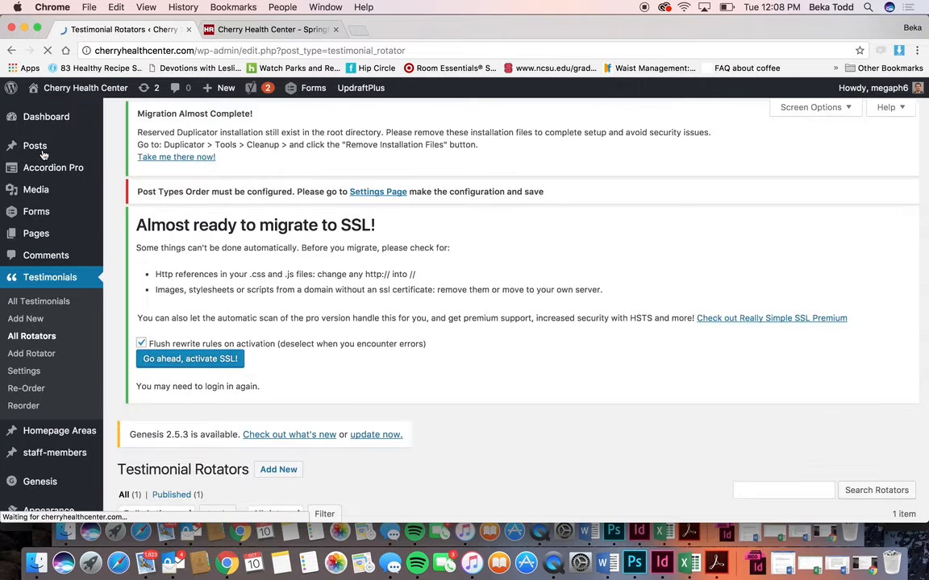
pyautogui.scroll(-5, 269, 288)
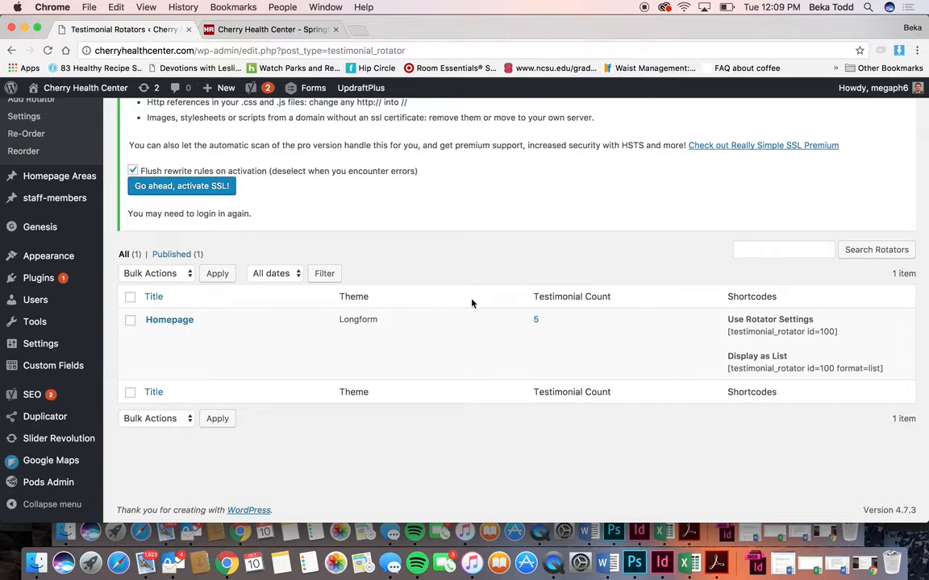
pyautogui.click(172, 321)
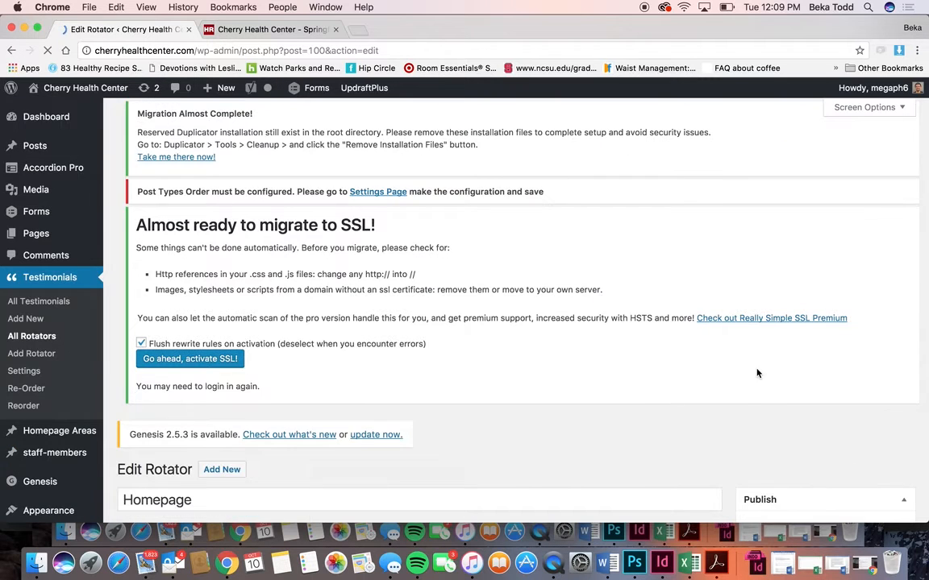
# Step: Review the Homepage rotator's display settings, theme and shortcodes, highlight the base rotator shortcode, and return to the rotator list
pyautogui.scroll(-15, 756, 374)
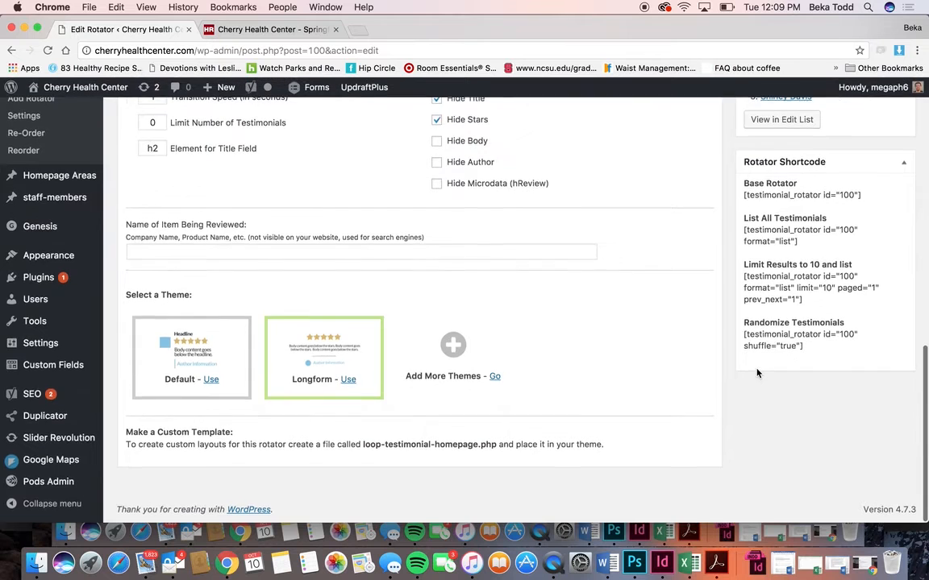
pyautogui.scroll(8, 756, 374)
pyautogui.scroll(-8, 757, 373)
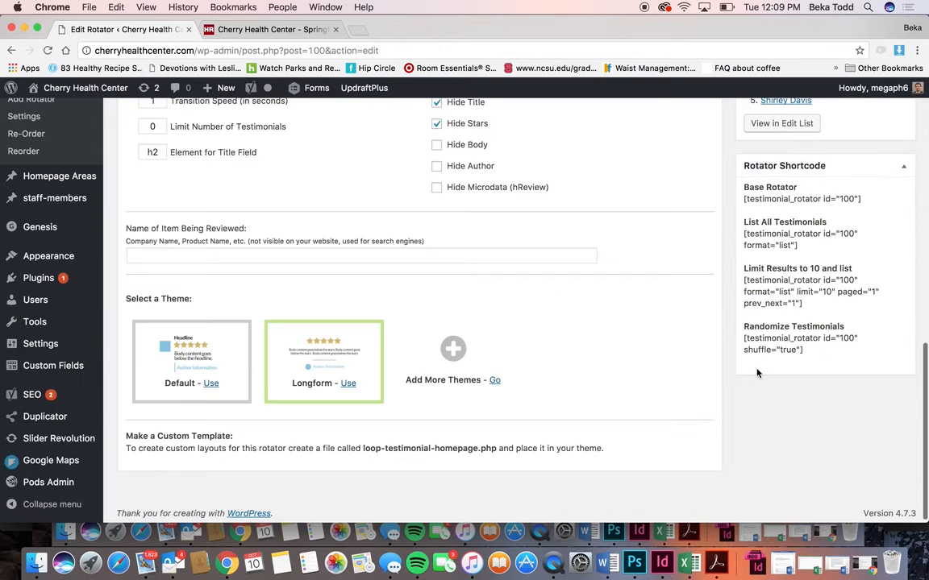
pyautogui.moveTo(864, 196); pyautogui.dragTo(743, 197)
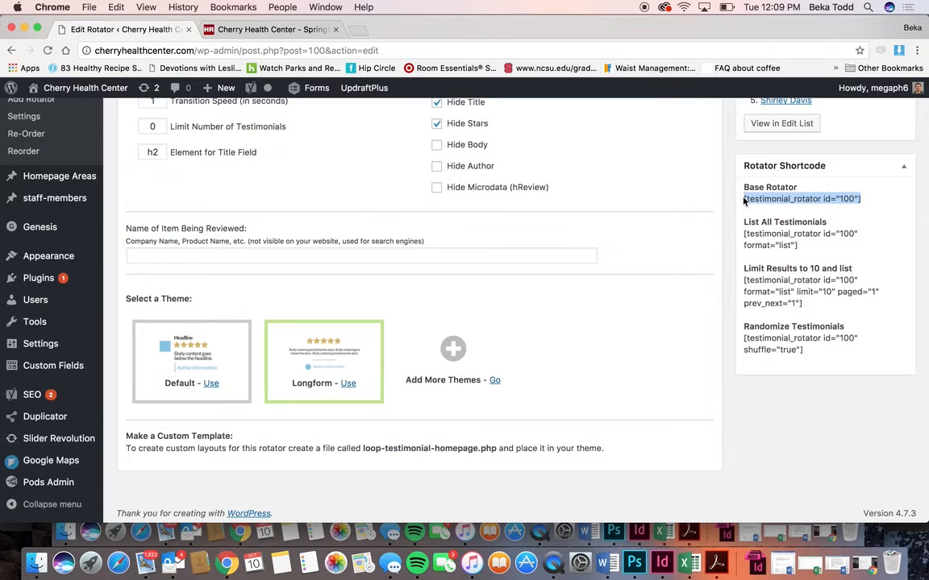
pyautogui.hscroll(-5, 596, 374)
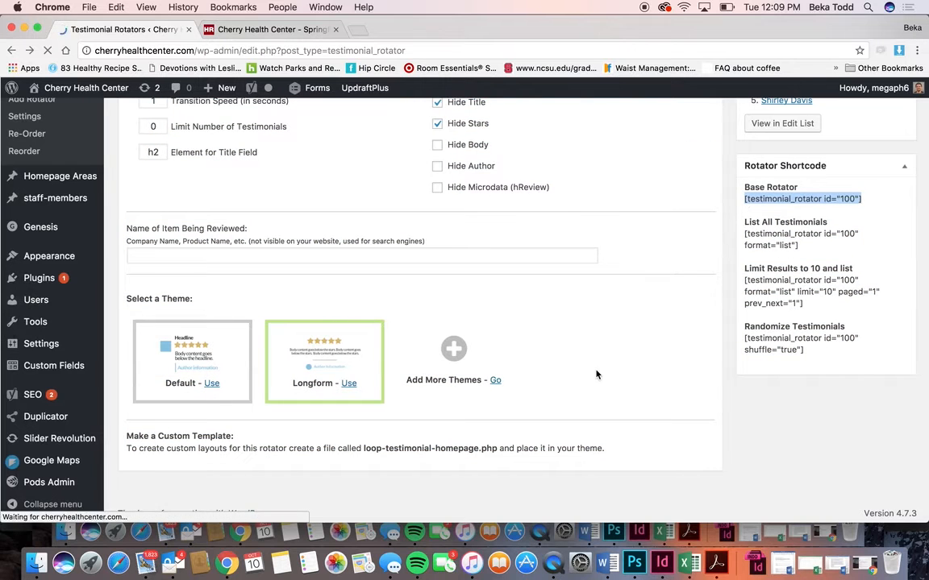
# Step: Switch to the live homepage and look over the testimonial, pain management questions and contact form sections
pyautogui.click(248, 30)
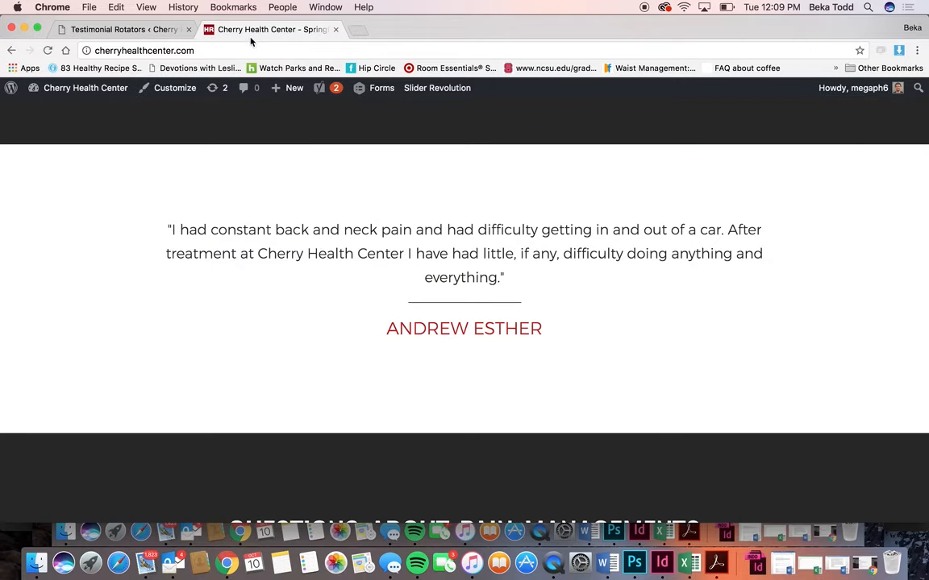
pyautogui.scroll(-10, 570, 270)
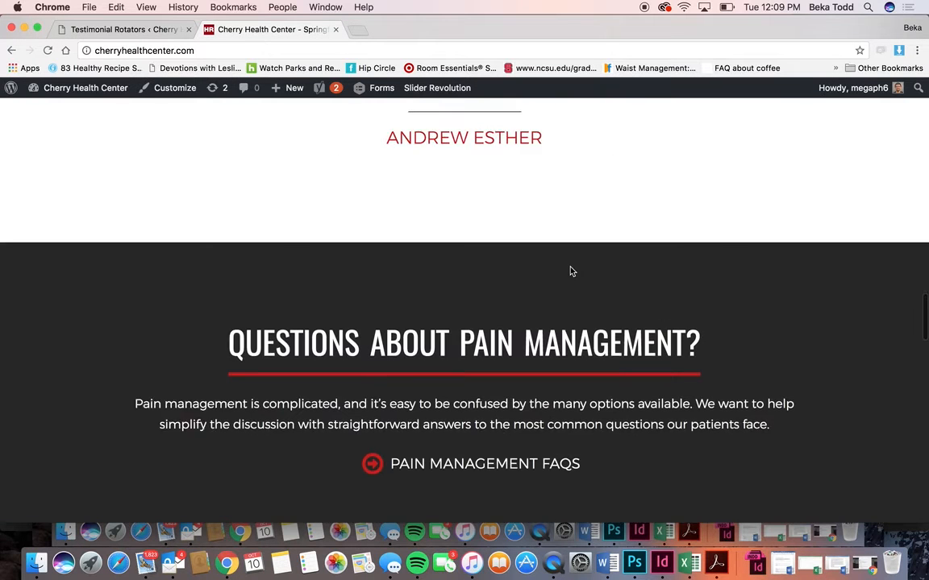
pyautogui.scroll(-5, 570, 271)
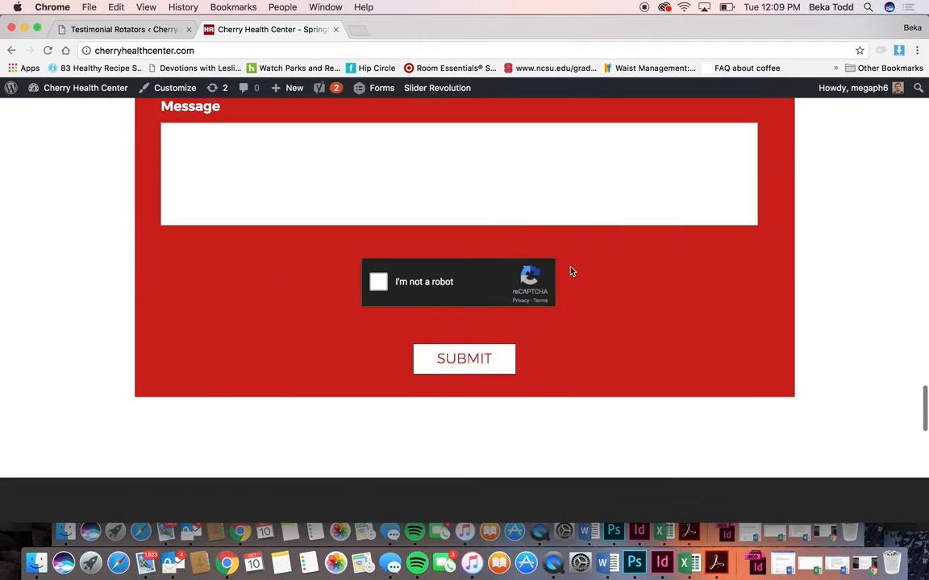
pyautogui.scroll(20, 570, 271)
# Step: Open the list of all Homepage Areas in the admin, and view the slider and video sections on the live homepage
pyautogui.click(143, 31)
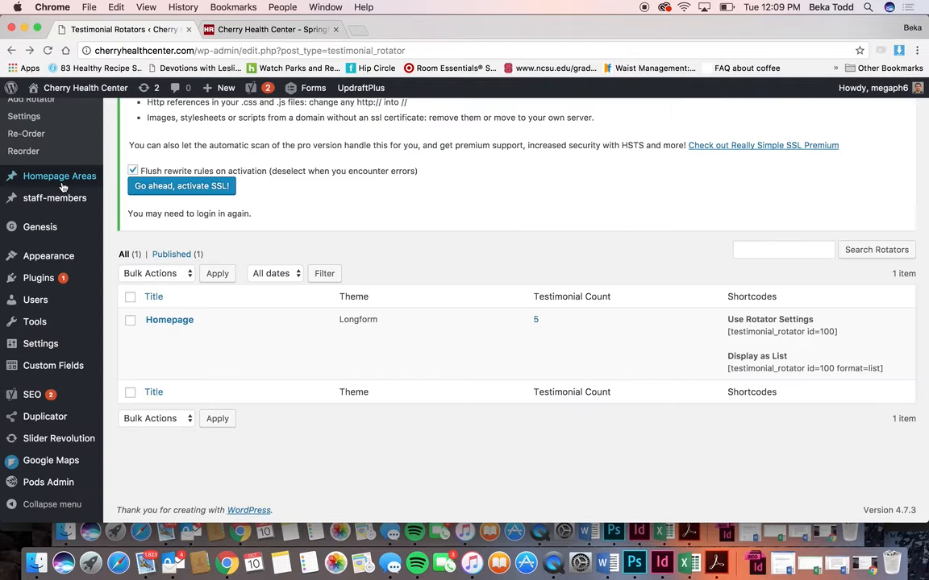
pyautogui.click(70, 183)
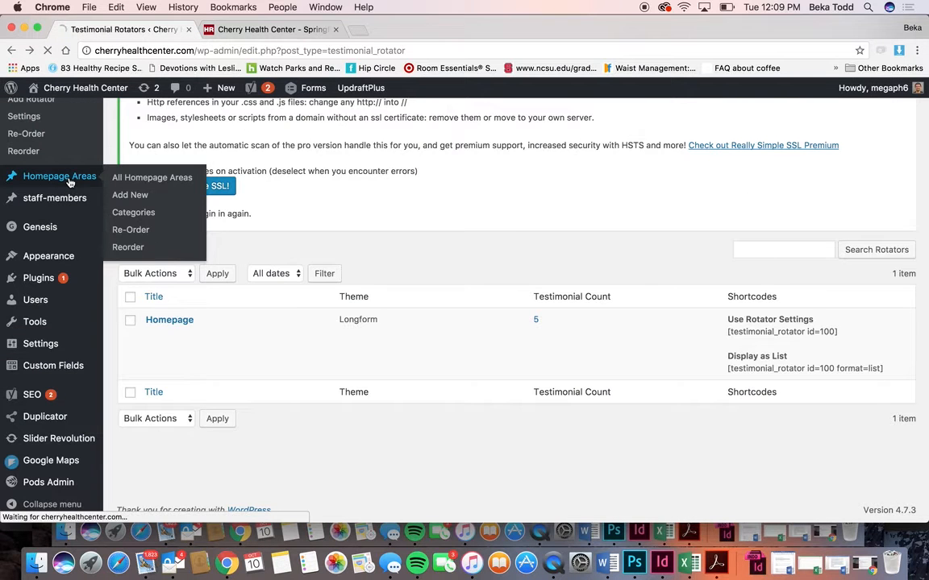
pyautogui.scroll(3, 70, 183)
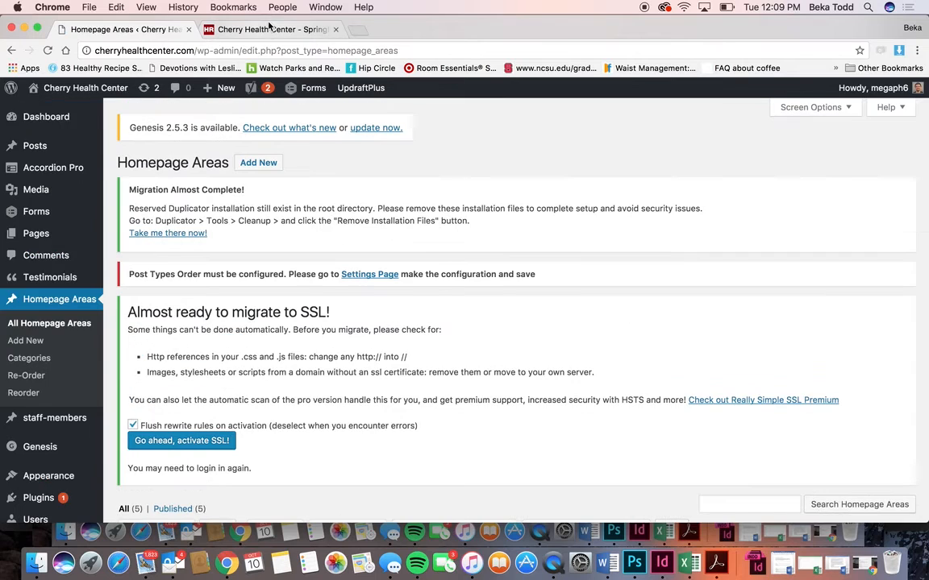
pyautogui.click(269, 30)
pyautogui.scroll(10, 392, 344)
pyautogui.scroll(-6, 392, 344)
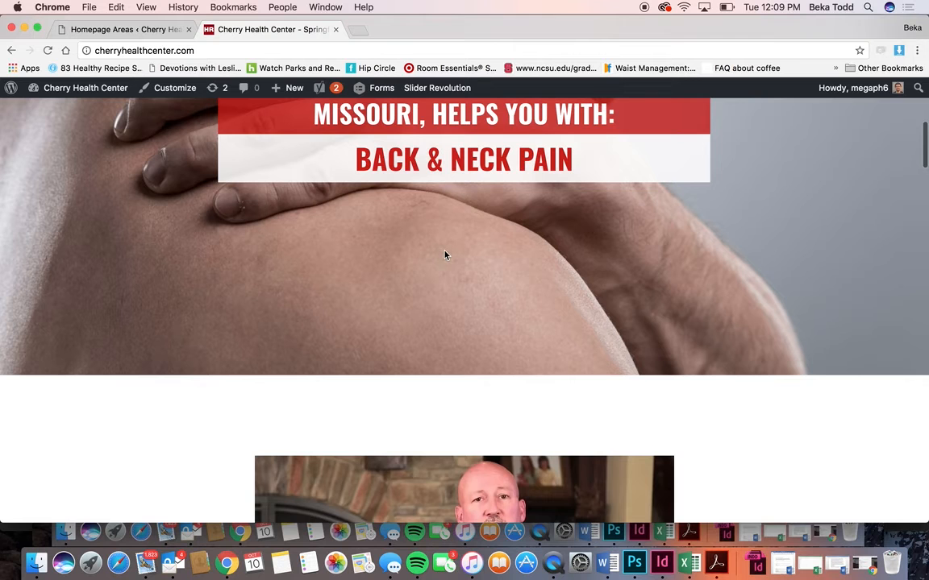
pyautogui.scroll(-5, 447, 328)
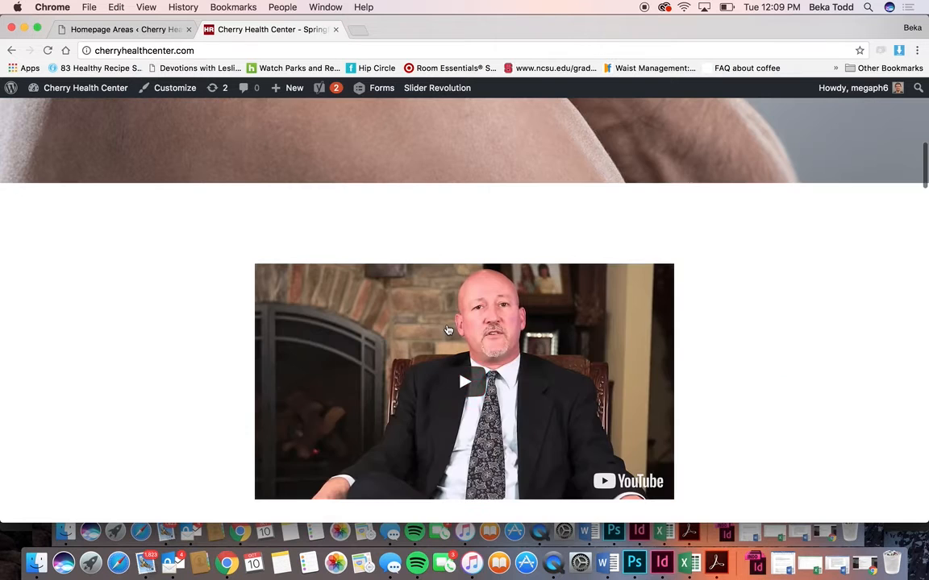
# Step: Open the Slider homepage area for editing, compare it with the live slider, and examine its shortcode
pyautogui.click(105, 31)
pyautogui.scroll(-5, 273, 234)
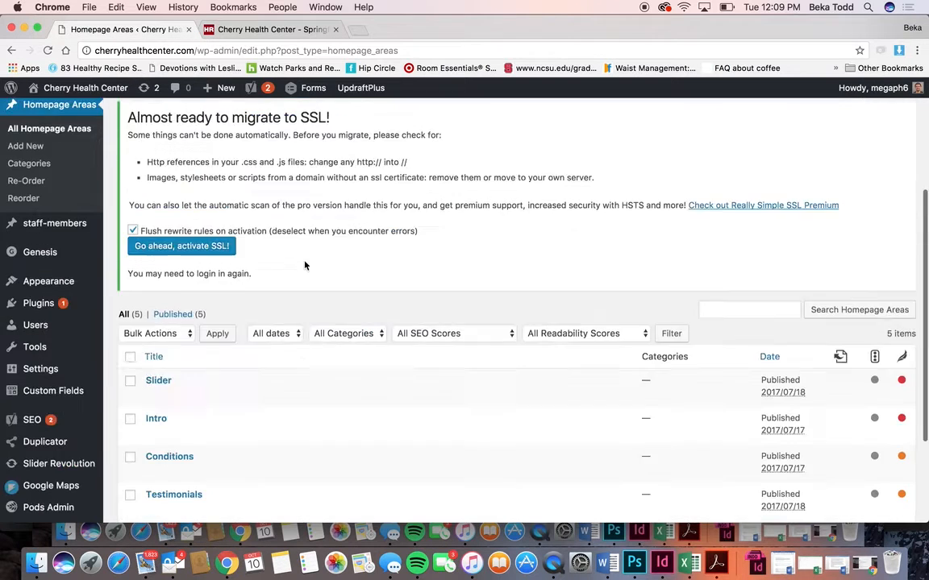
pyautogui.click(158, 235)
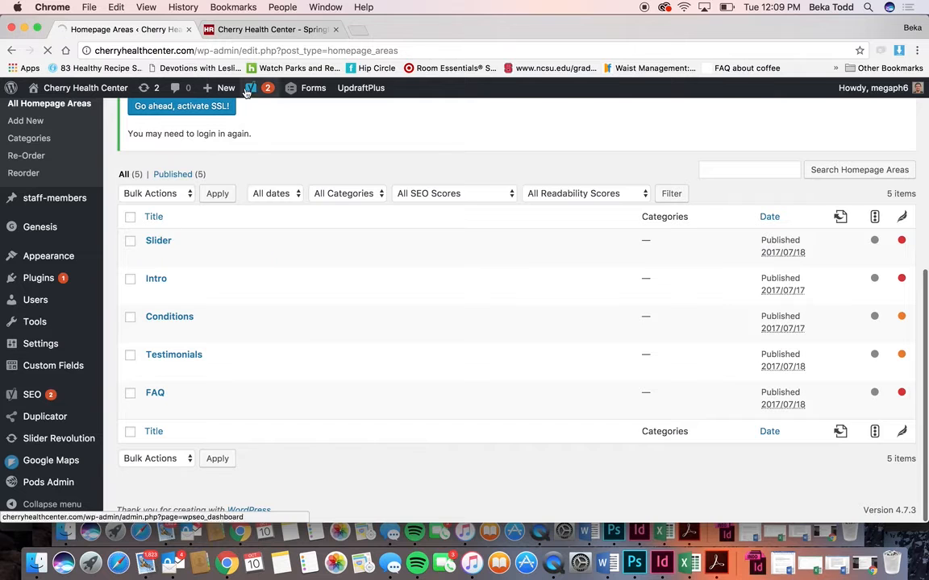
pyautogui.click(246, 30)
pyautogui.scroll(5, 435, 156)
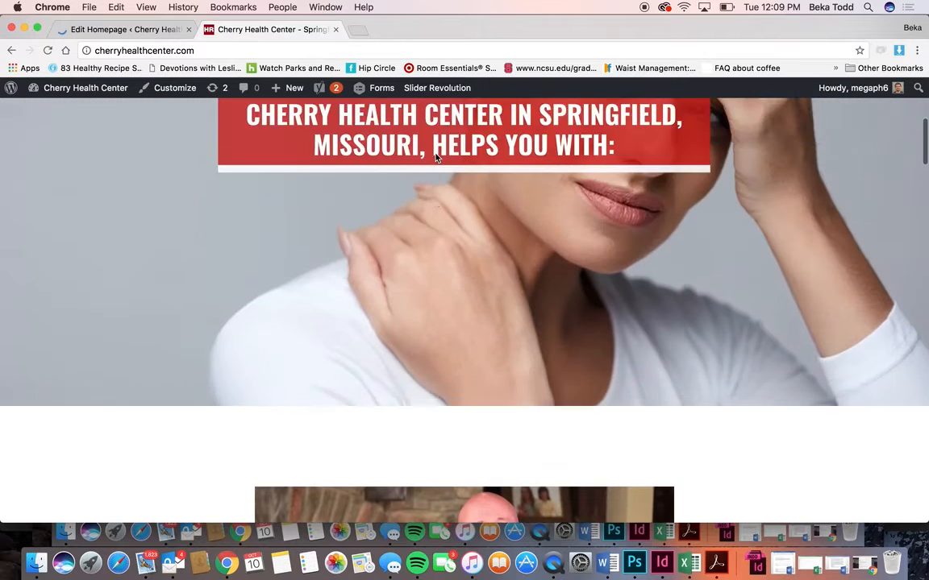
pyautogui.click(136, 30)
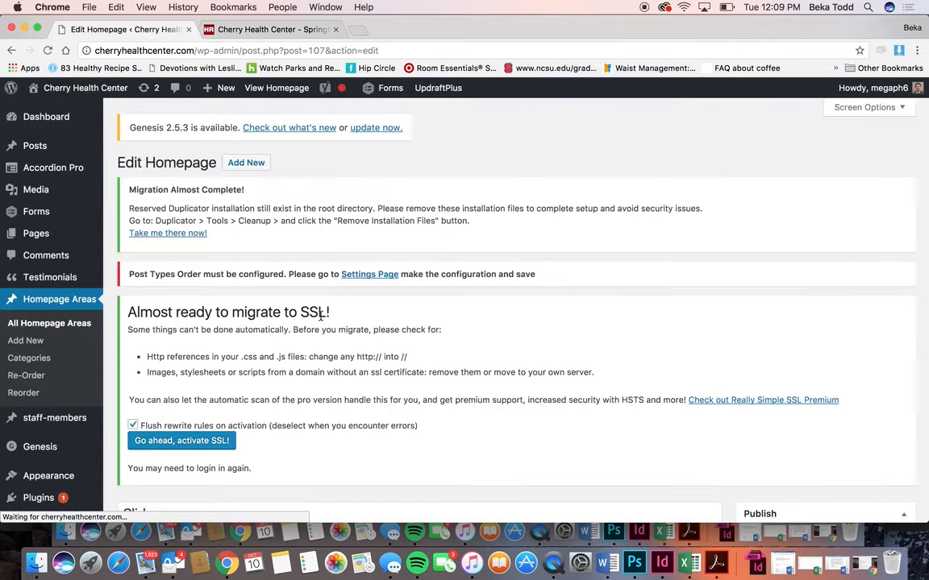
pyautogui.scroll(-10, 321, 316)
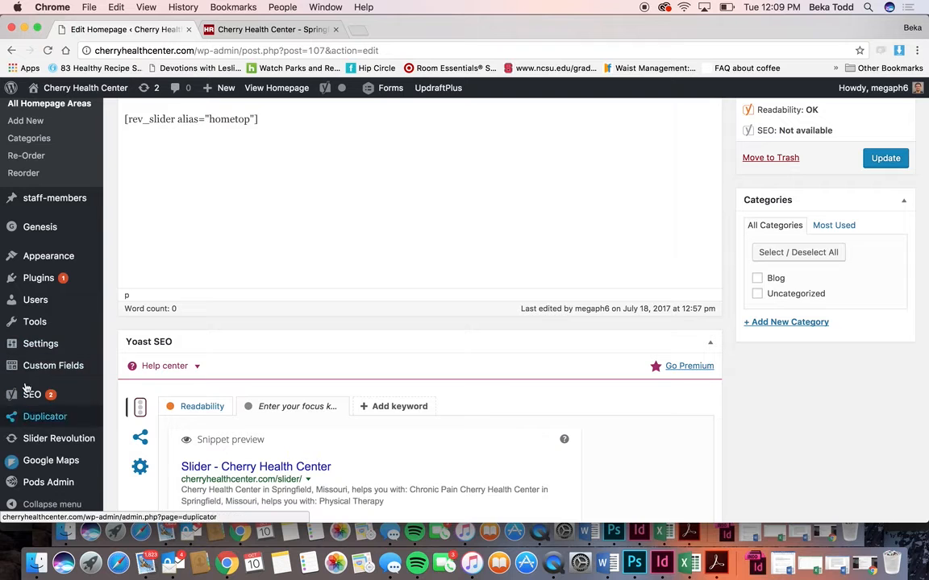
# Step: Return to the Homepage Areas list, open the Intro area for editing, and view its matching section on the live homepage
pyautogui.moveTo(72, 258)
pyautogui.scroll(1, 75, 260)
pyautogui.click(68, 149)
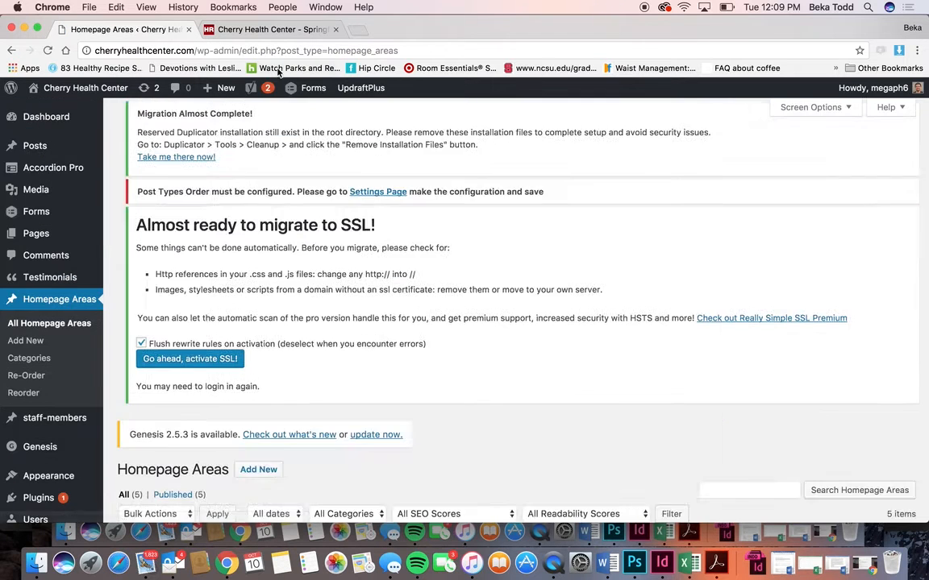
pyautogui.scroll(-8, 317, 230)
pyautogui.click(153, 273)
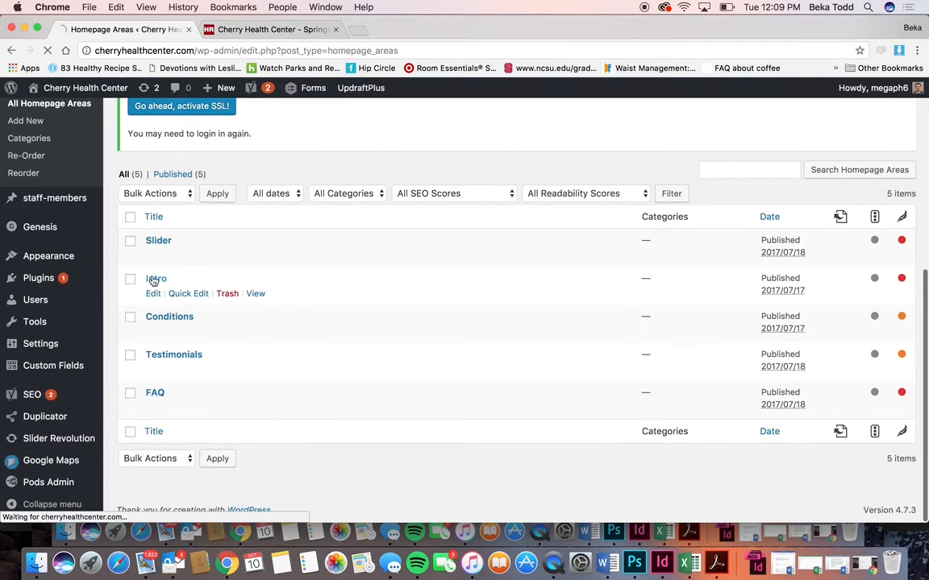
pyautogui.click(244, 34)
pyautogui.scroll(-10, 349, 417)
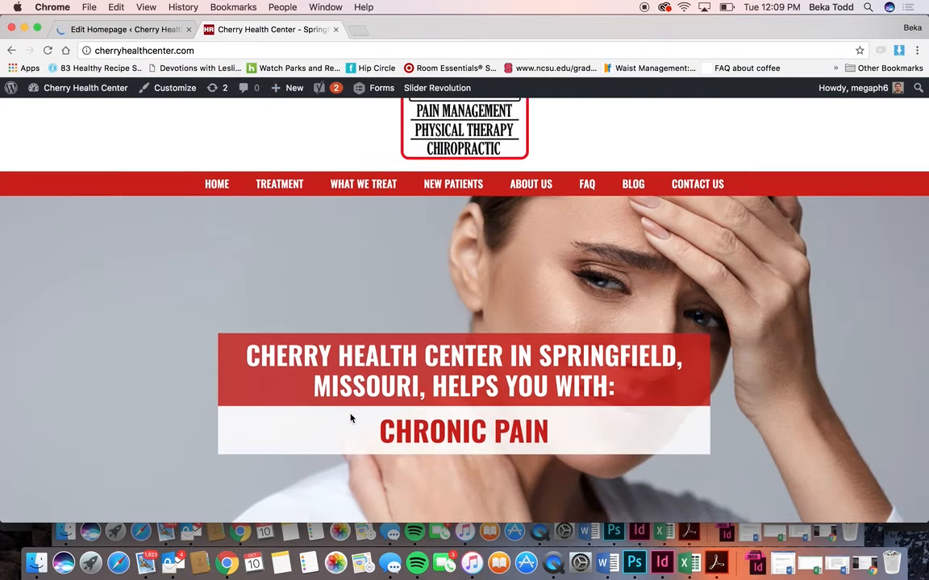
pyautogui.scroll(-5, 403, 363)
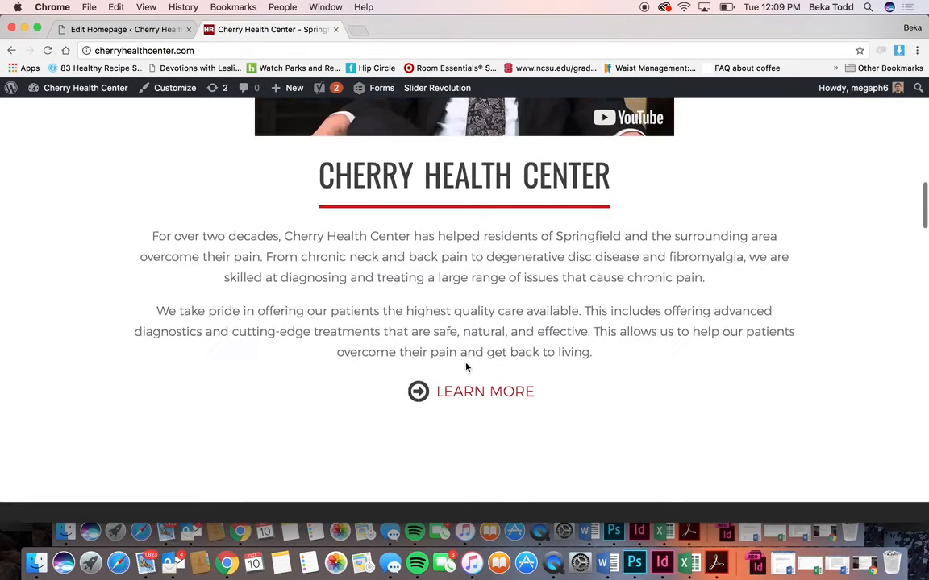
# Step: Review the Intro area's content in the editor, open its embedded video on YouTube, and pause the playback
pyautogui.click(133, 35)
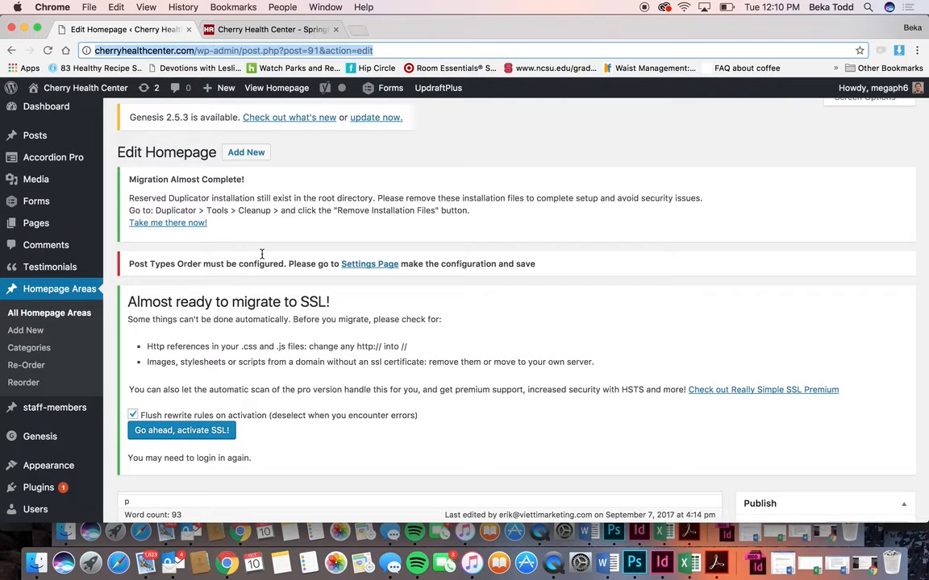
pyautogui.scroll(-5, 325, 322)
pyautogui.scroll(-2, 325, 321)
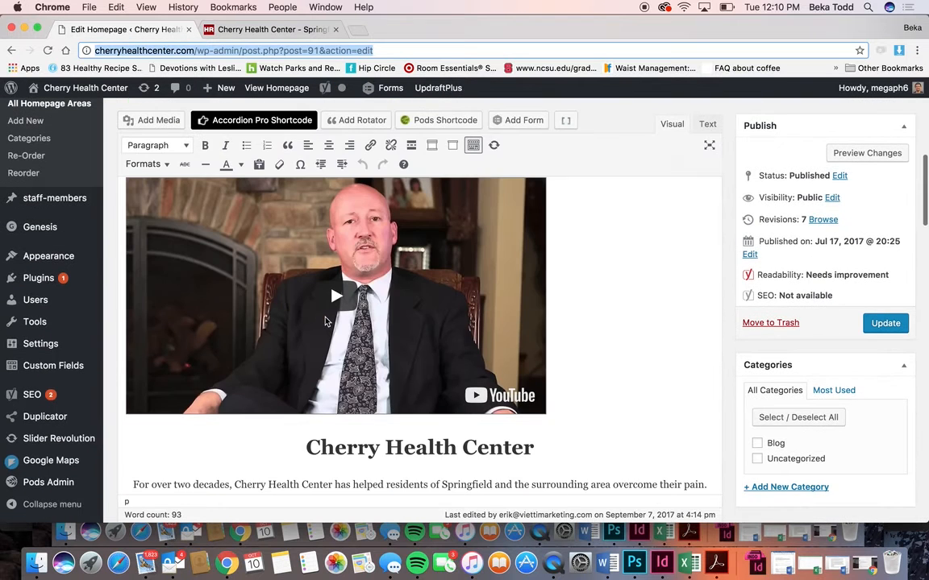
pyautogui.click(489, 403)
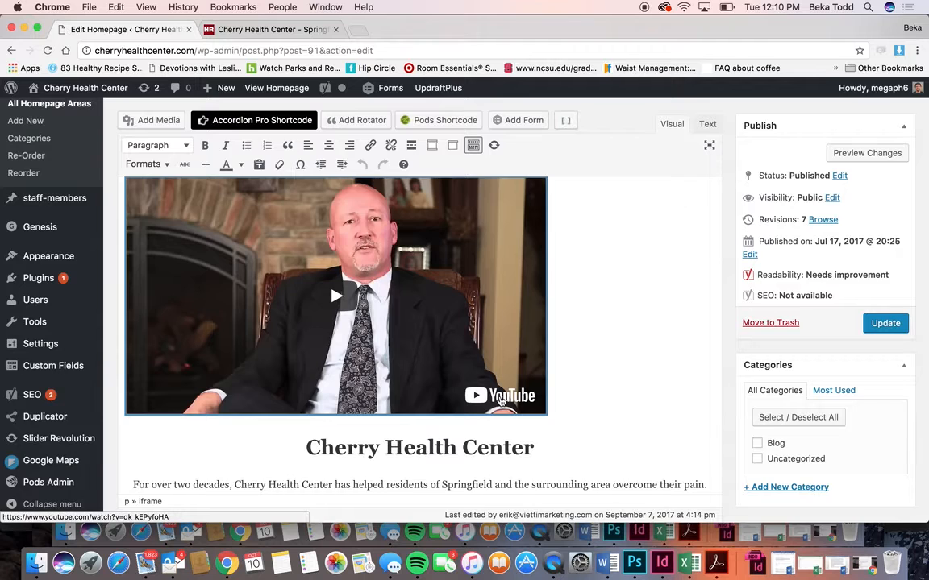
pyautogui.click(500, 400)
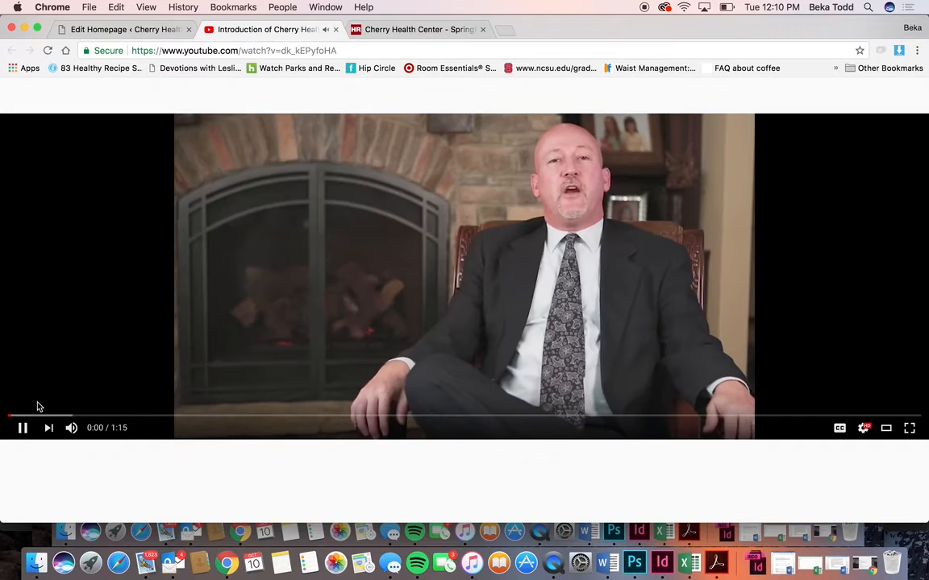
pyautogui.click(24, 433)
pyautogui.click(23, 428)
pyautogui.scroll(-5, 398, 378)
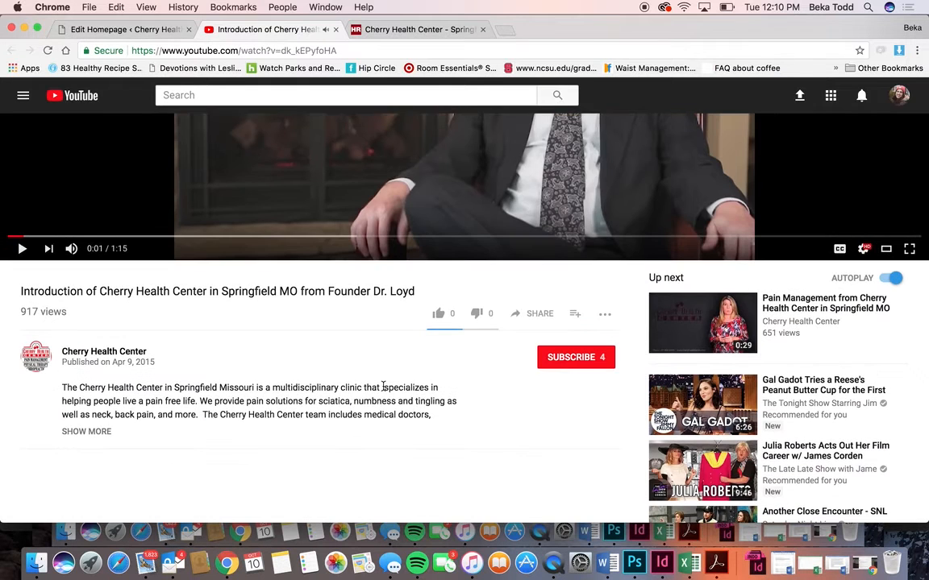
# Step: Show the embed code in the YouTube video's sharing options and select the entire iframe code
pyautogui.click(534, 314)
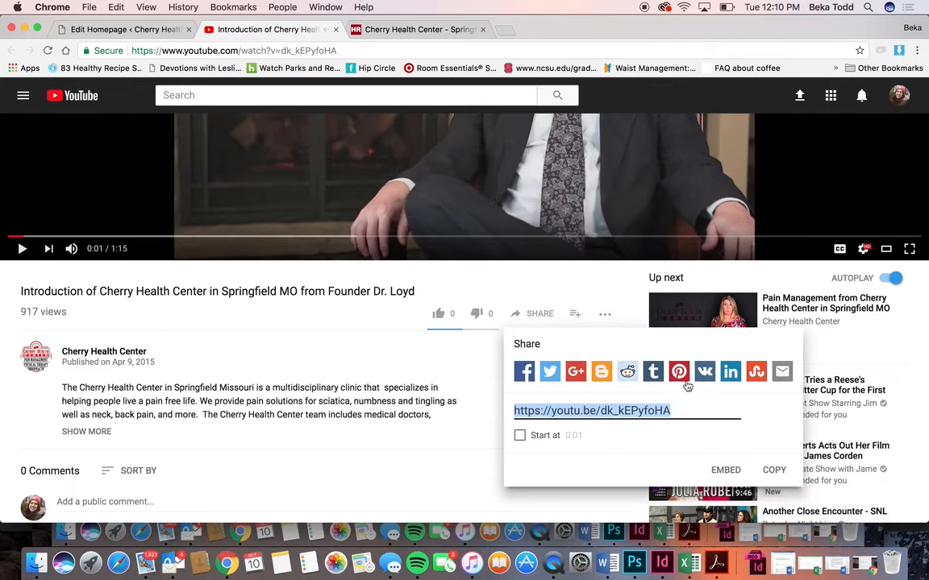
pyautogui.click(716, 469)
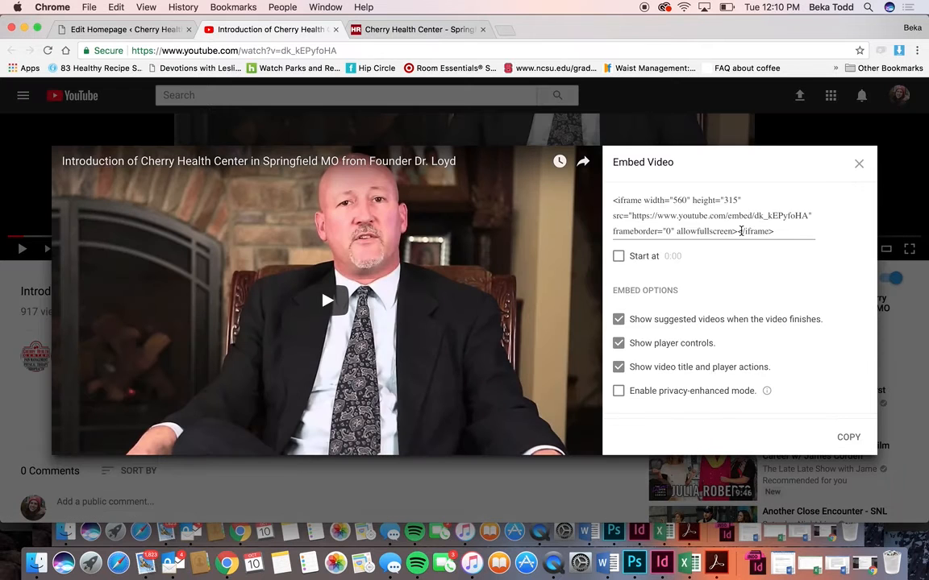
pyautogui.moveTo(775, 231); pyautogui.dragTo(611, 185)
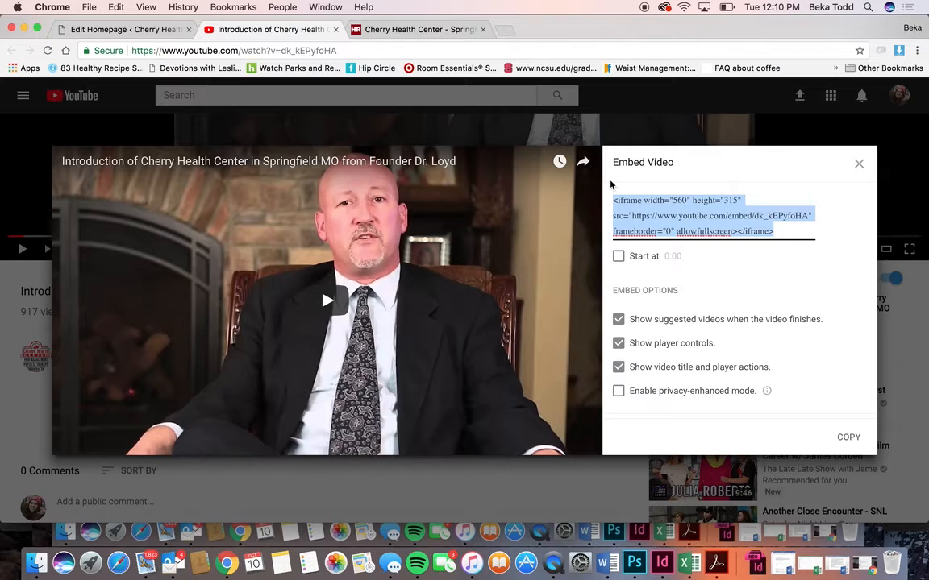
# Step: Go back to the Intro area, show its content as Text, and examine the video's iframe code
pyautogui.click(125, 29)
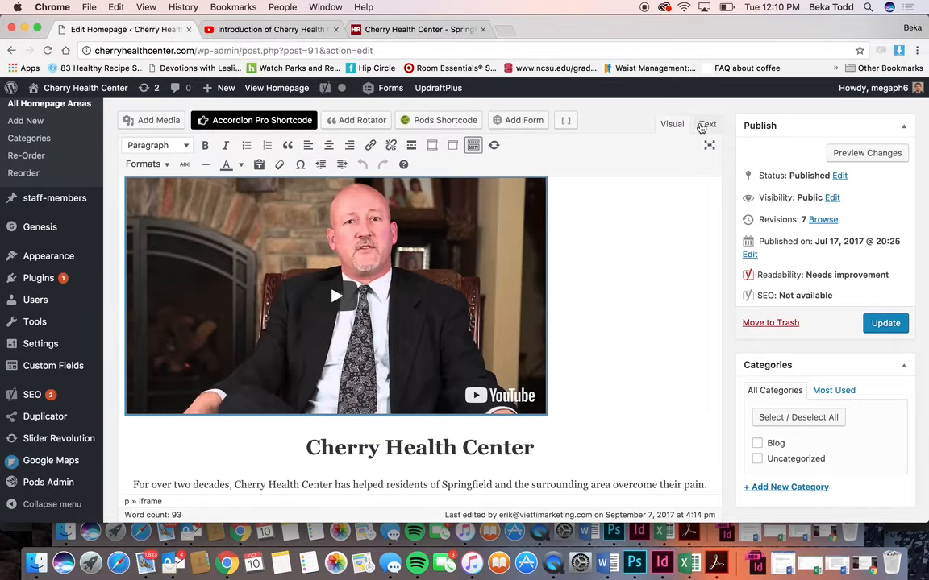
pyautogui.click(704, 125)
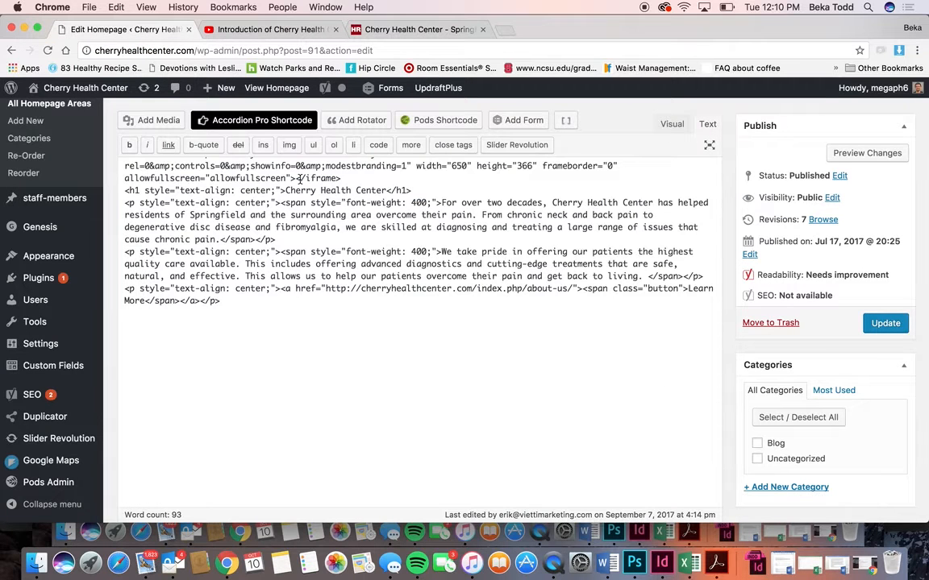
pyautogui.scroll(3, 300, 178)
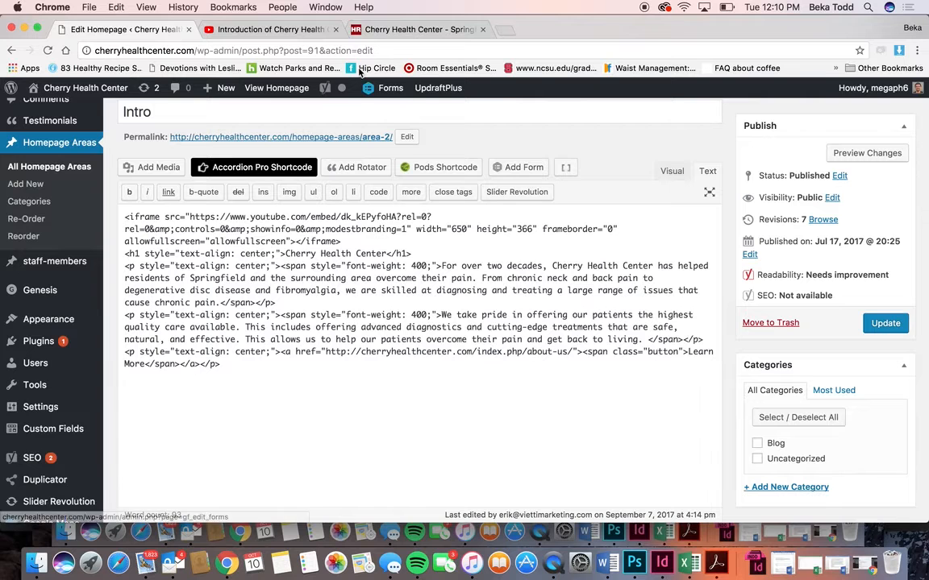
# Step: View the embedded video on the live homepage, and return to the Intro area's code
pyautogui.click(369, 31)
pyautogui.scroll(5, 360, 184)
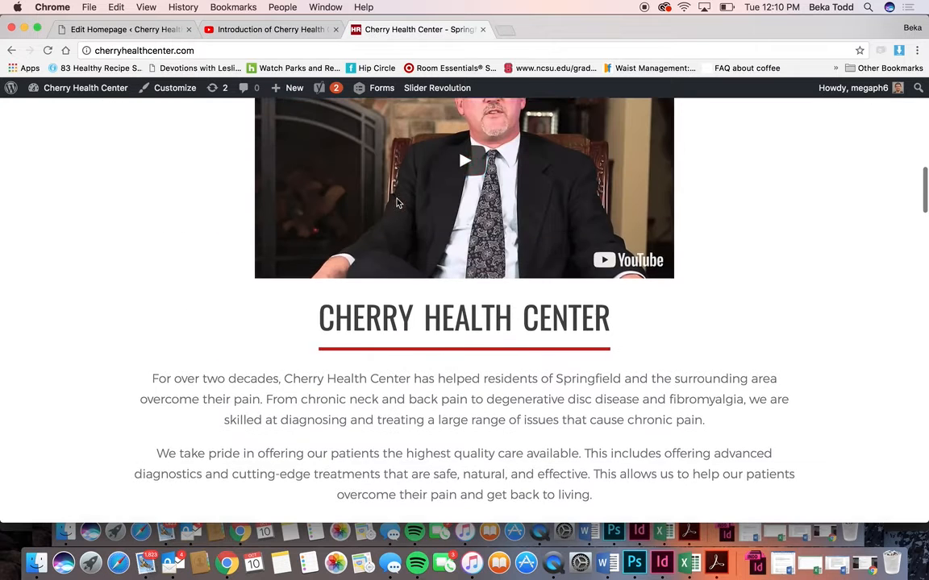
pyautogui.scroll(3, 406, 314)
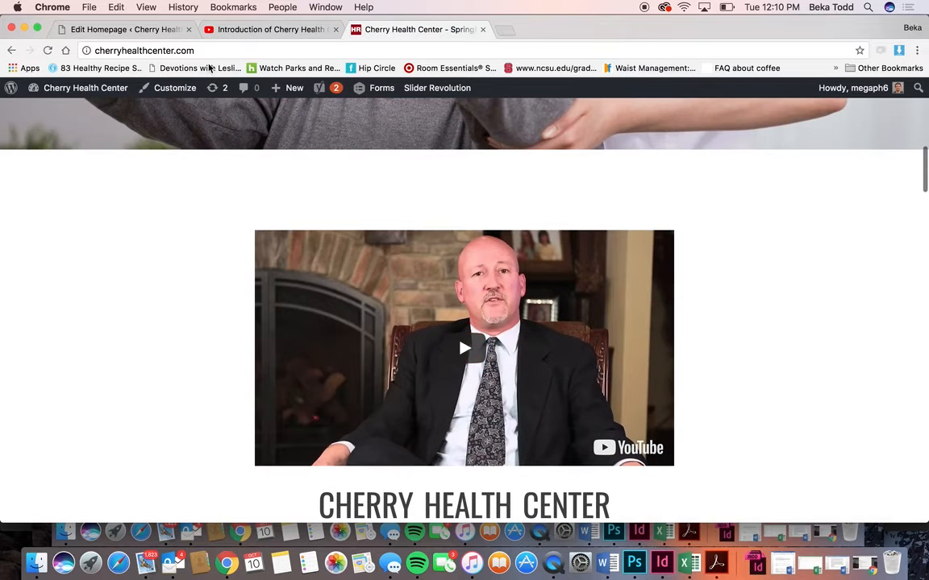
pyautogui.click(125, 29)
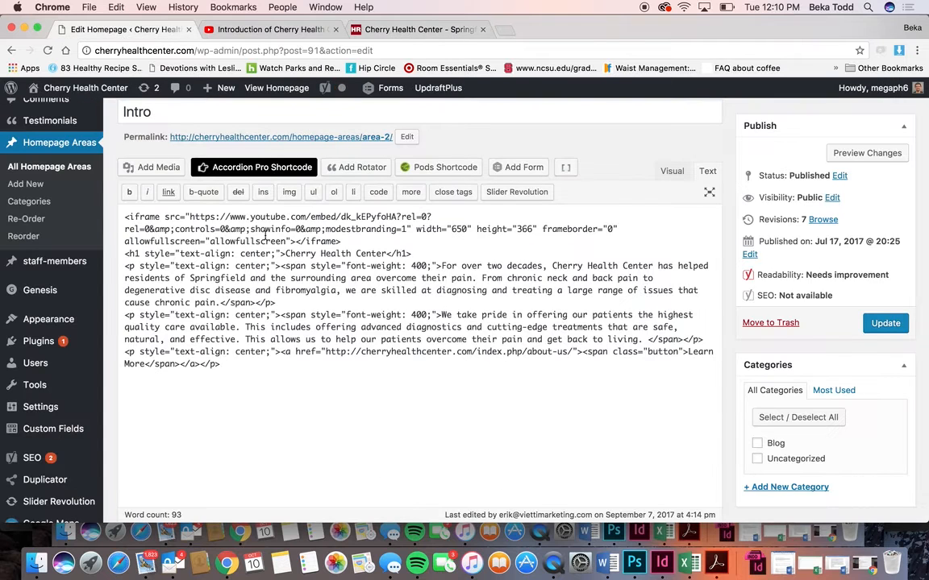
# Step: Select the video URL in the Intro area's iframe code and compare it with the embed code on YouTube
pyautogui.moveTo(190, 217); pyautogui.dragTo(406, 231)
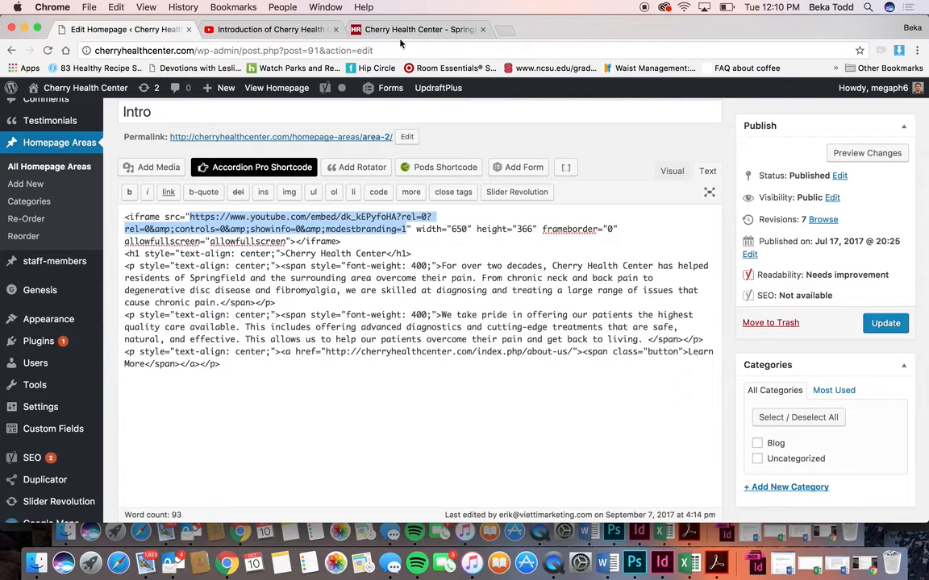
pyautogui.click(270, 29)
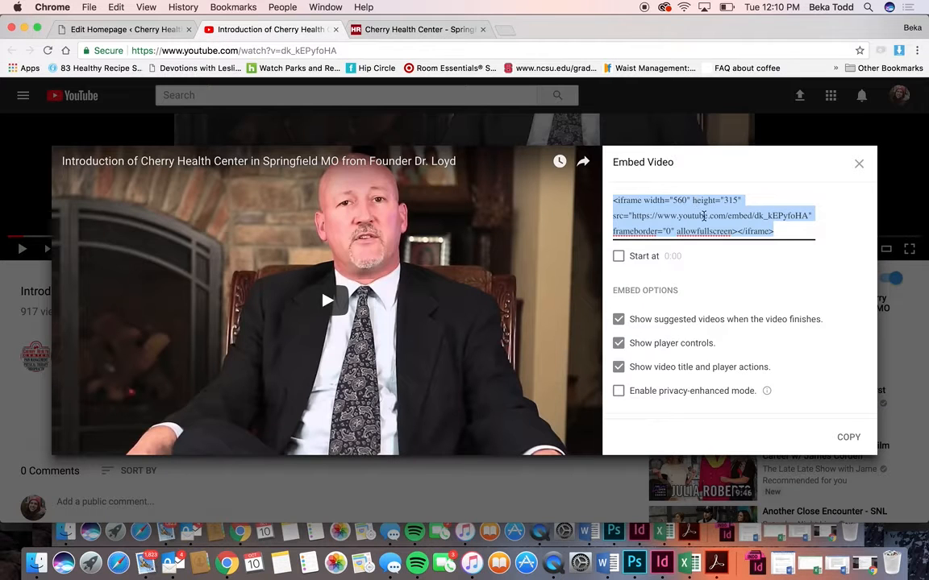
pyautogui.click(123, 29)
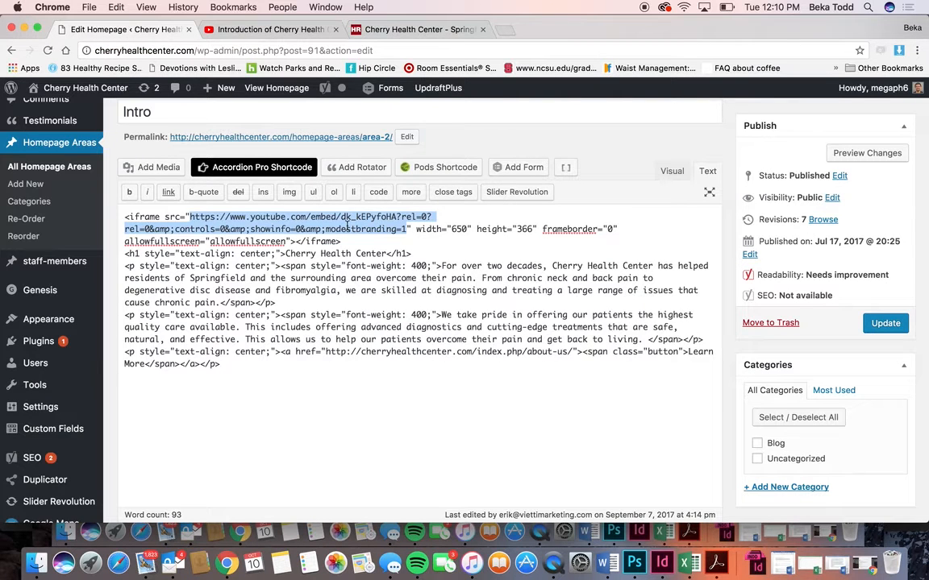
# Step: Show the Intro area's content as Visual and check the paragraph style of the "Cherry Health Center" heading
pyautogui.click(667, 172)
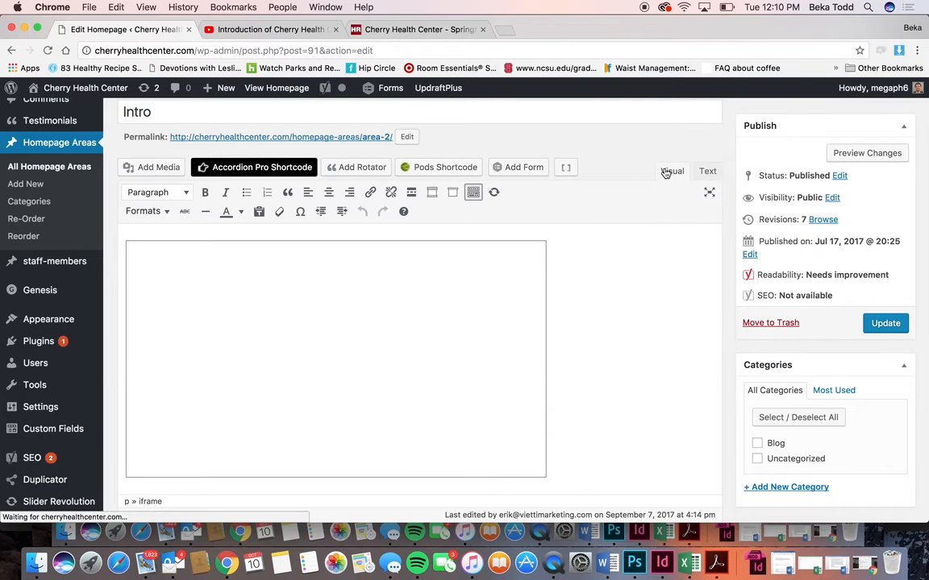
pyautogui.scroll(-5, 600, 388)
pyautogui.scroll(-2, 600, 389)
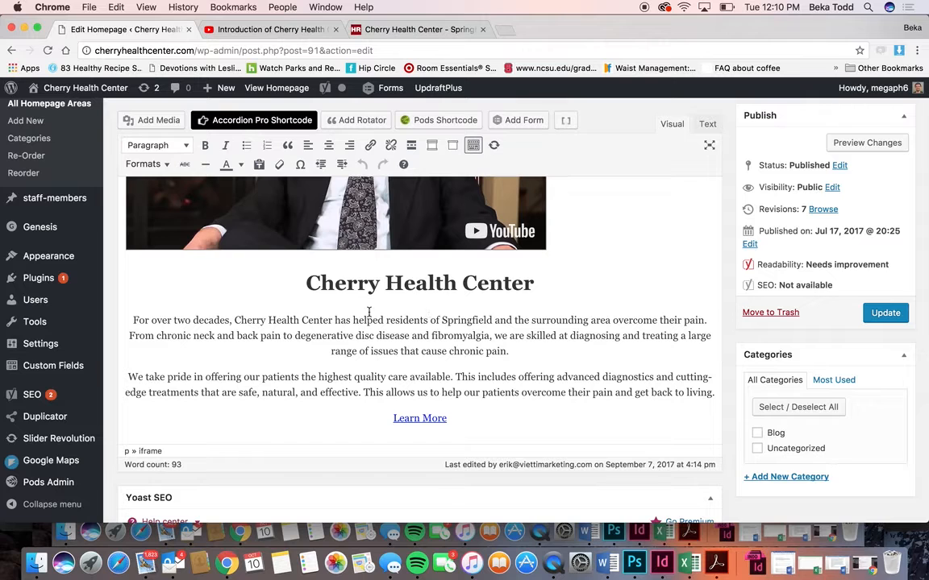
pyautogui.click(435, 283)
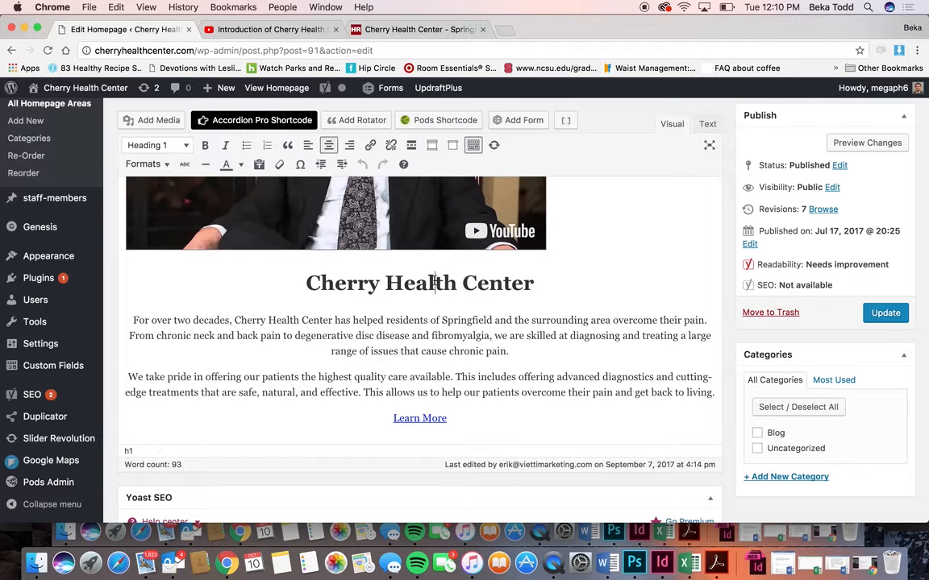
# Step: Place the cursor in the "Learn More" link and show the custom formats available for it
pyautogui.click(429, 420)
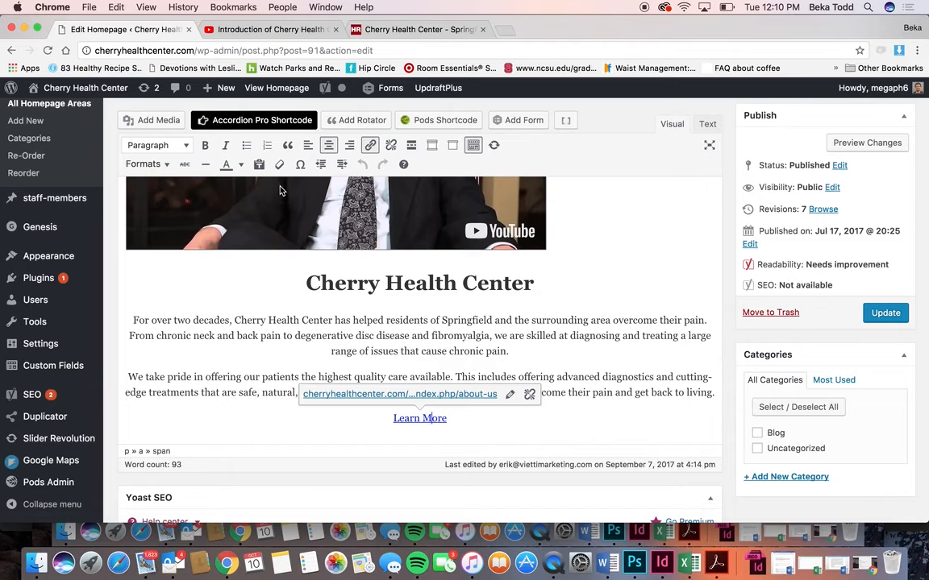
pyautogui.click(166, 146)
pyautogui.click(173, 147)
pyautogui.click(144, 164)
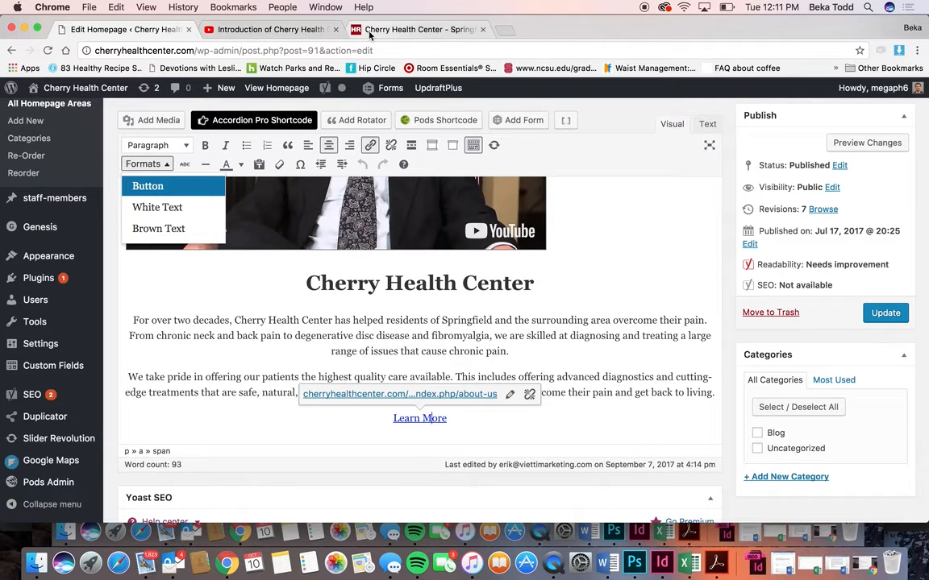
# Step: Close the YouTube page and view the intro text, "Learn More" link and following section on the live homepage
pyautogui.click(416, 29)
pyautogui.click(336, 29)
pyautogui.scroll(-5, 325, 198)
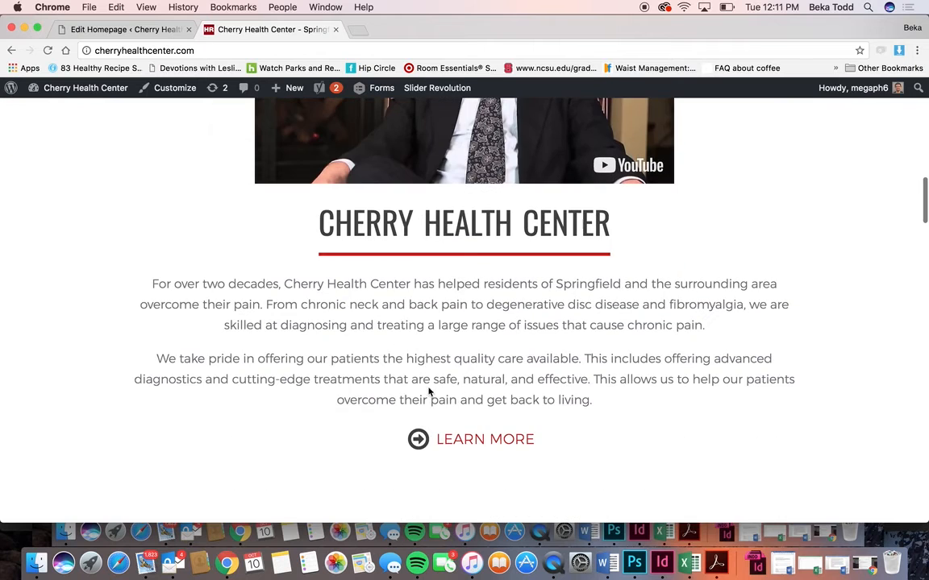
pyautogui.scroll(-5, 476, 437)
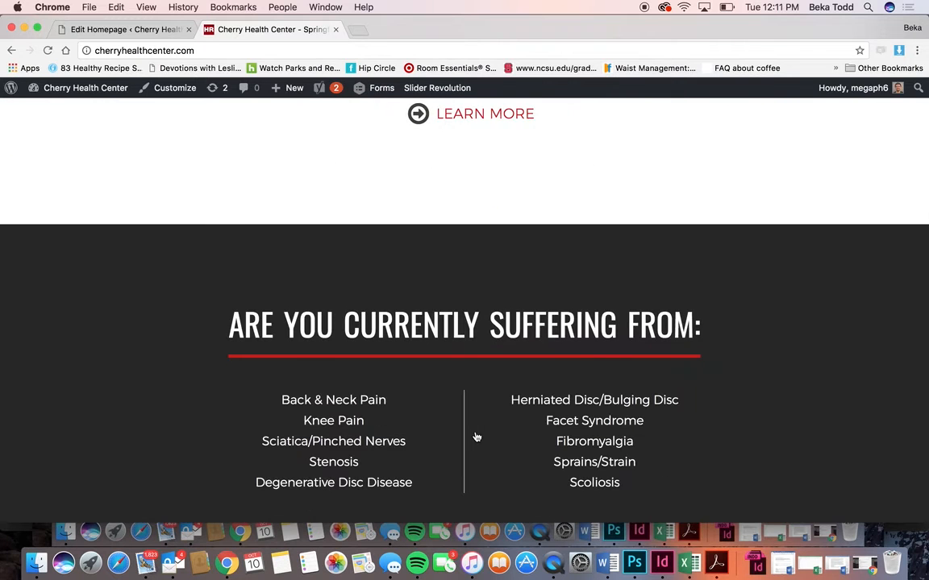
# Step: Open the Conditions homepage area for editing, after checking the "Are you currently suffering from:" section on the live homepage
pyautogui.scroll(-3, 476, 437)
pyautogui.click(129, 30)
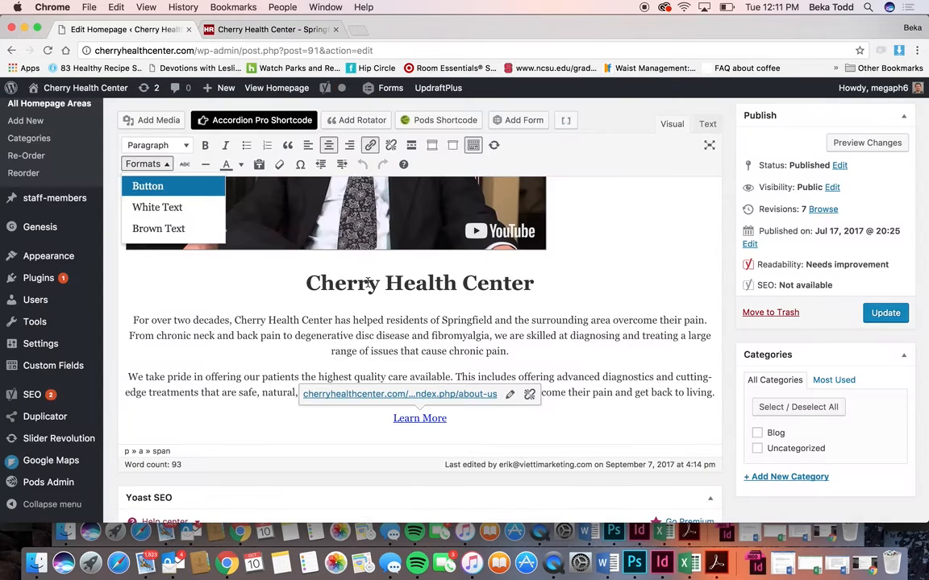
pyautogui.click(36, 103)
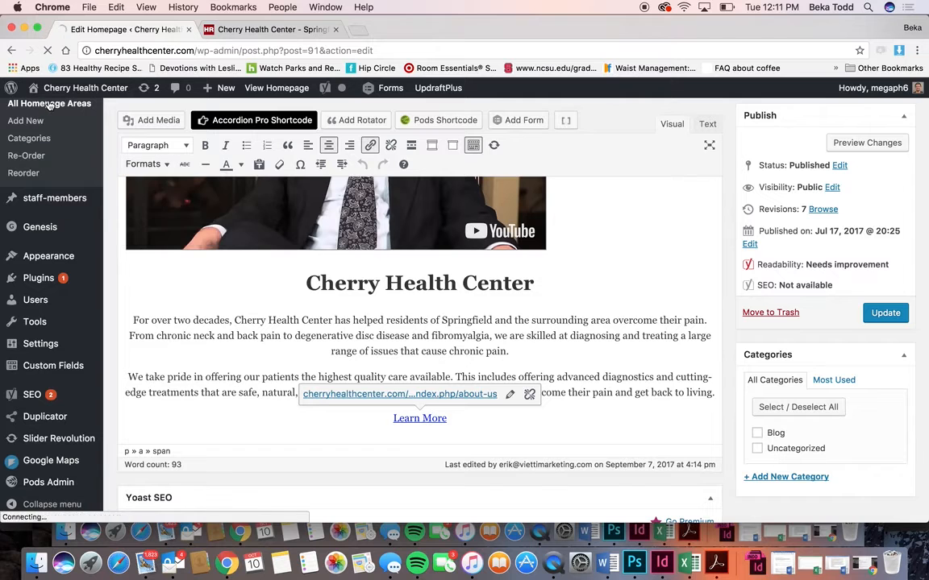
pyautogui.click(242, 30)
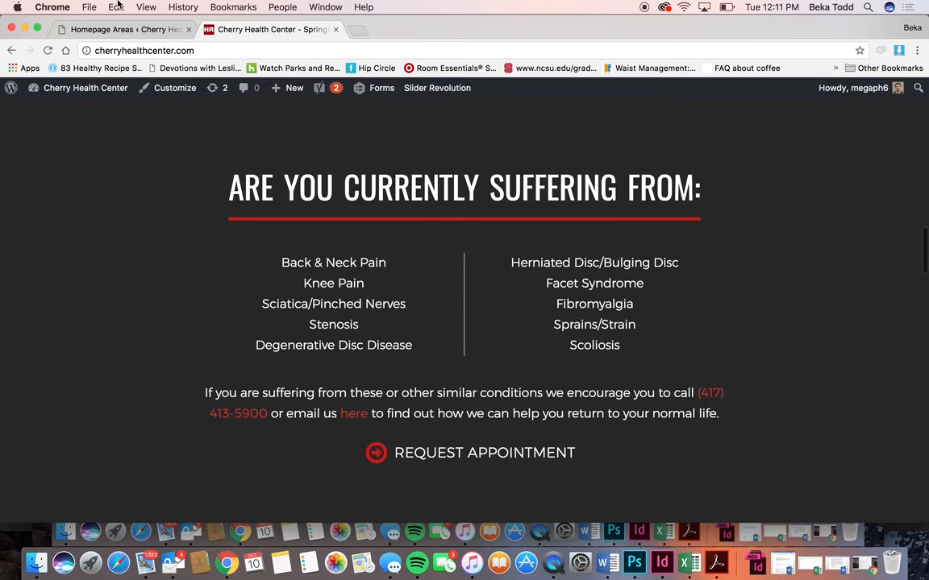
pyautogui.click(121, 29)
pyautogui.scroll(-10, 264, 298)
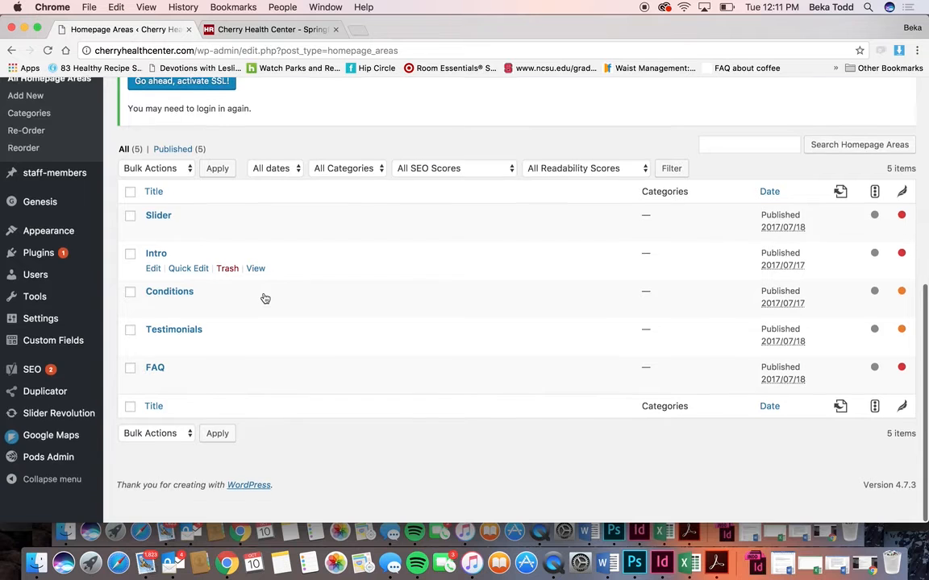
pyautogui.click(183, 318)
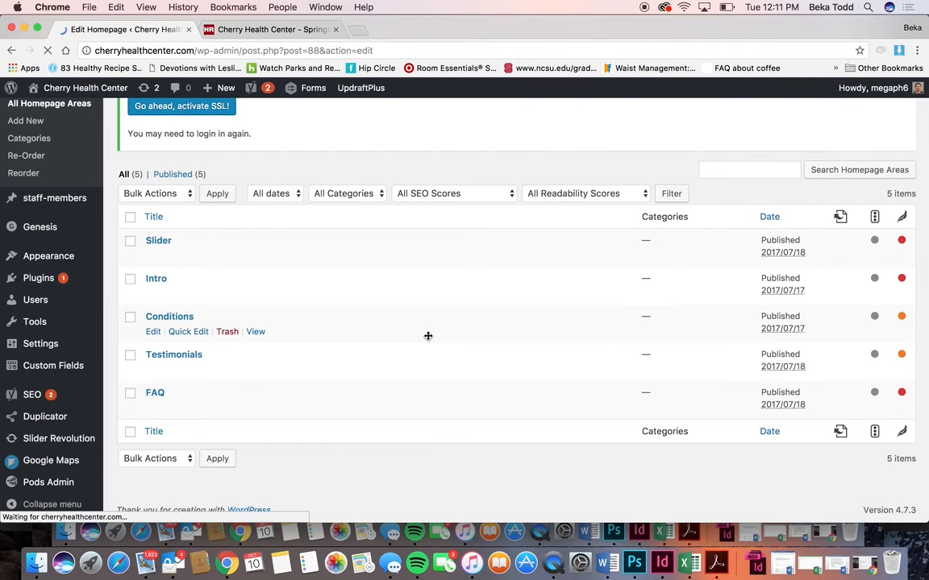
# Step: Examine the Conditions content, including the heading, the two condition lists and the one_half column shortcodes around them
pyautogui.scroll(-5, 428, 336)
pyautogui.scroll(1, 428, 336)
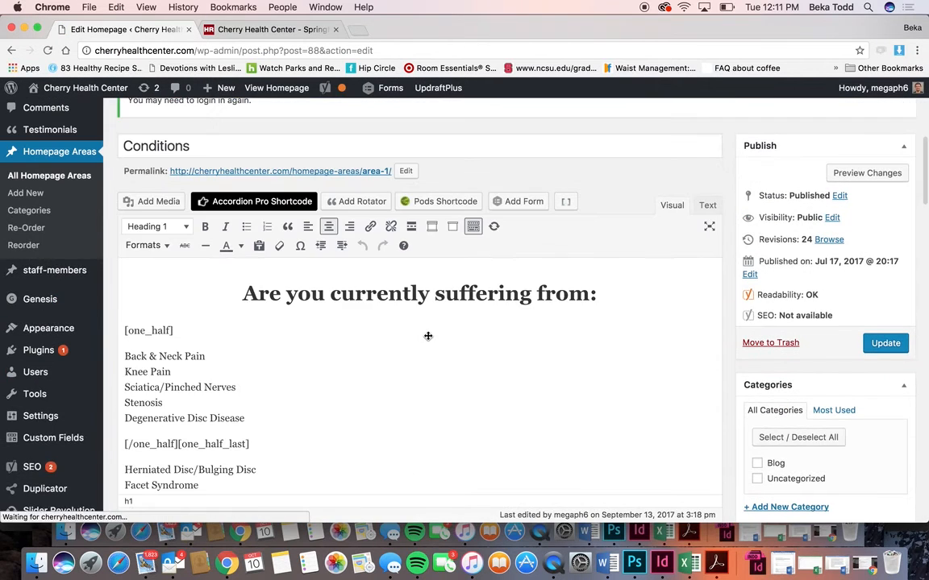
pyautogui.scroll(-1, 429, 337)
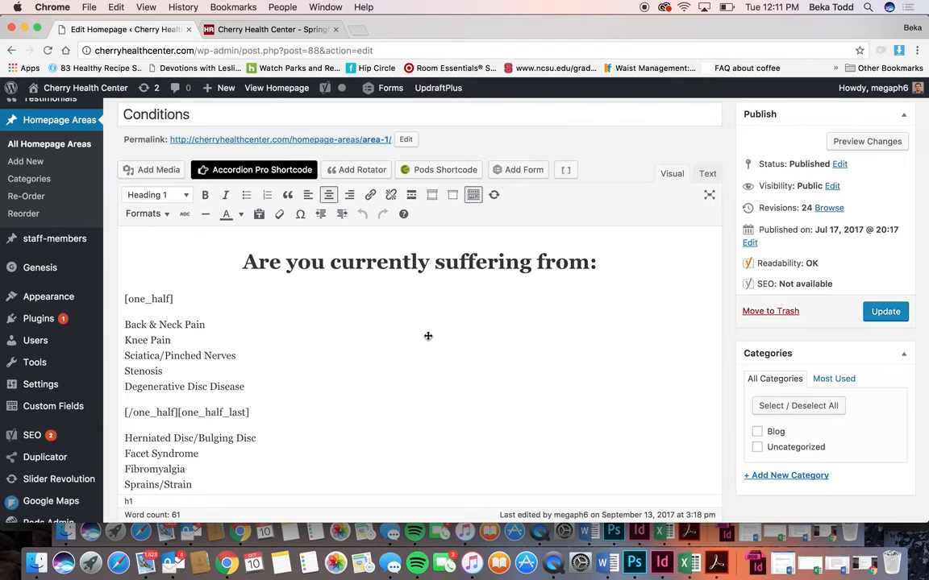
pyautogui.scroll(-3, 428, 336)
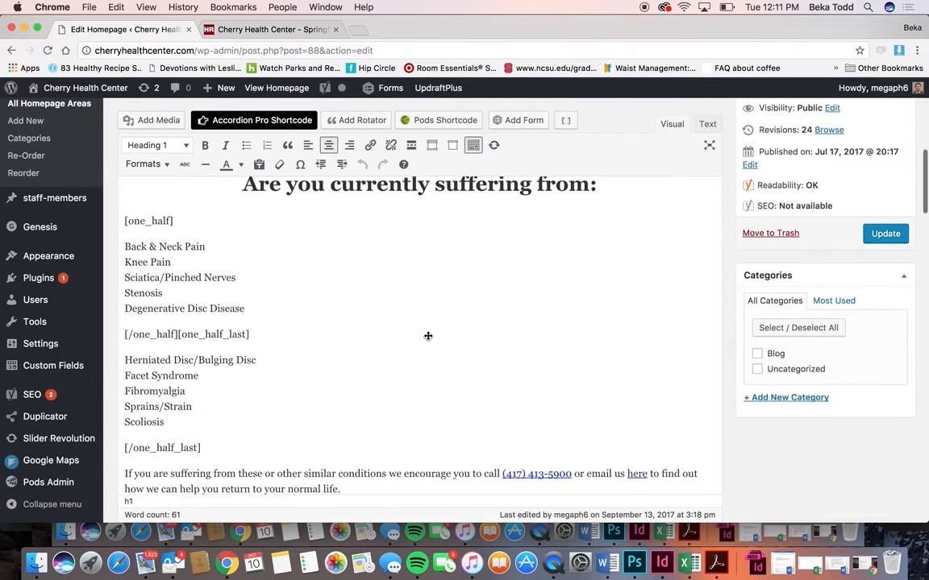
pyautogui.scroll(-2, 428, 336)
pyautogui.scroll(3, 428, 336)
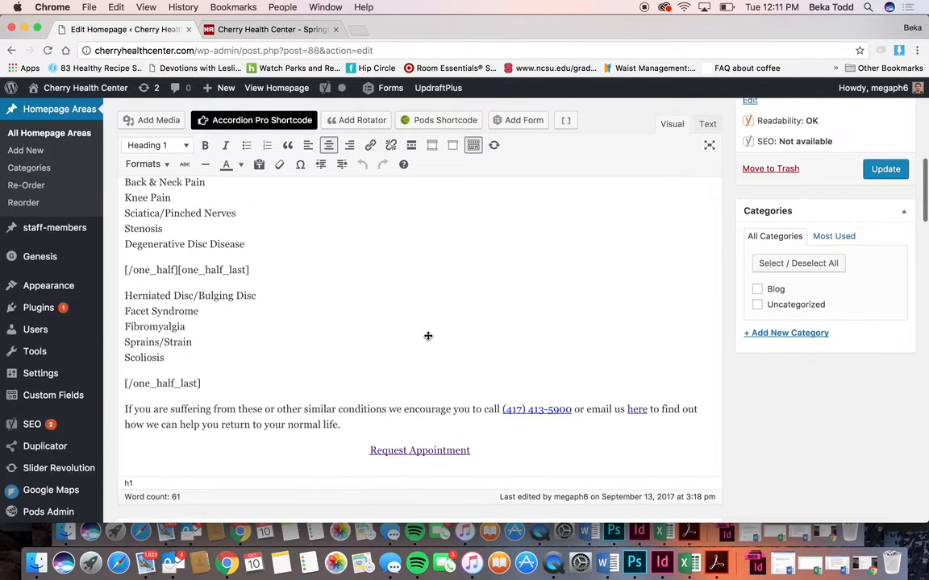
pyautogui.scroll(1, 428, 337)
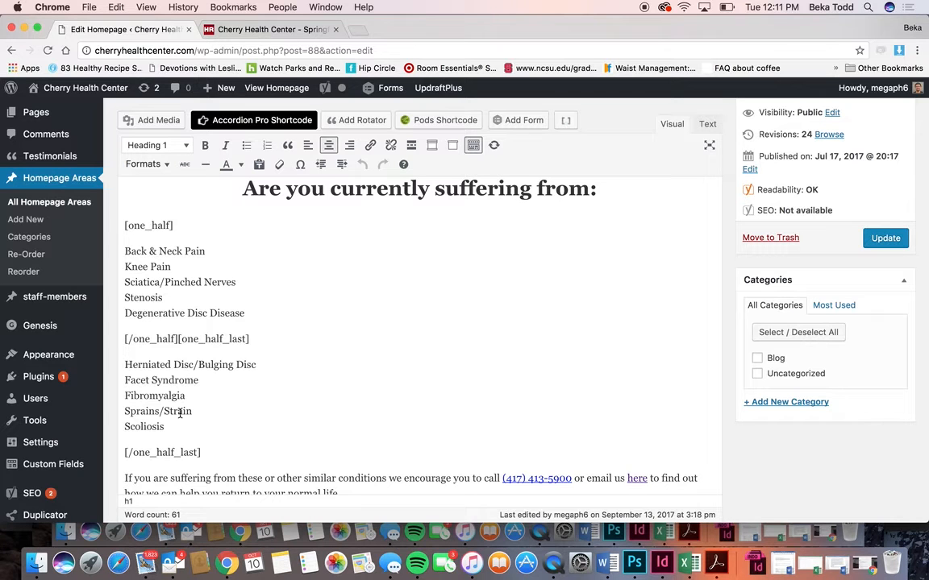
pyautogui.tripleClick(249, 336)
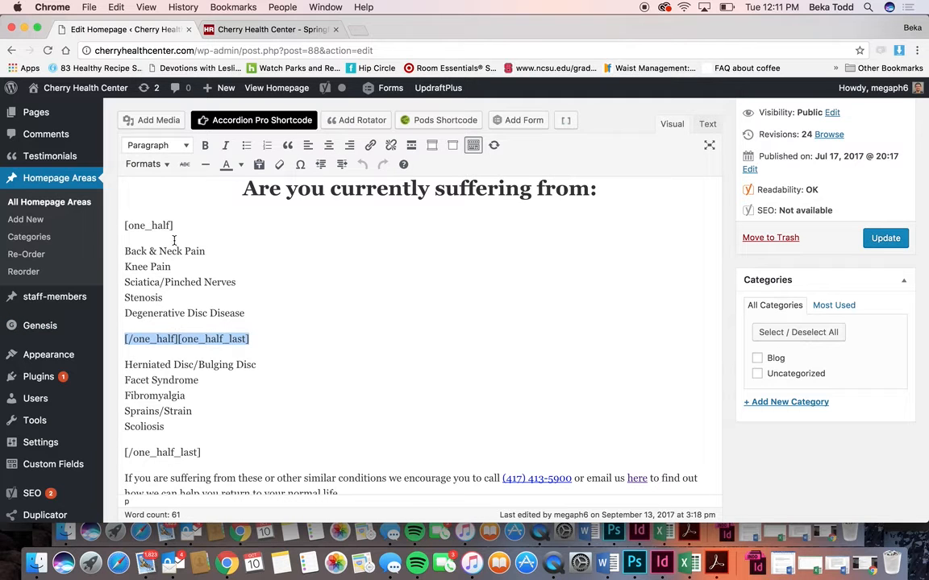
pyautogui.scroll(-3, 192, 387)
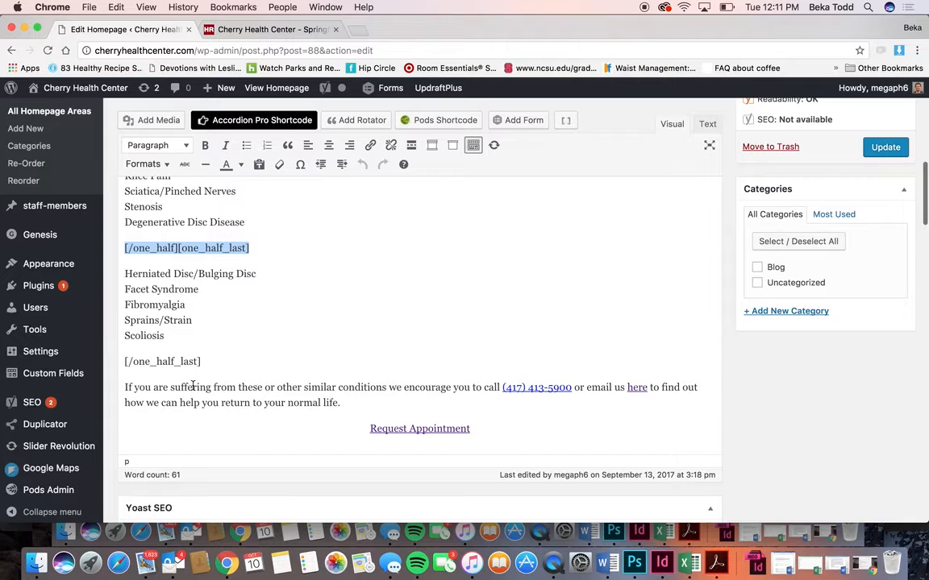
# Step: Check the formats available for the Request Appointment link and the word "Herniated" in the Conditions content
pyautogui.click(424, 431)
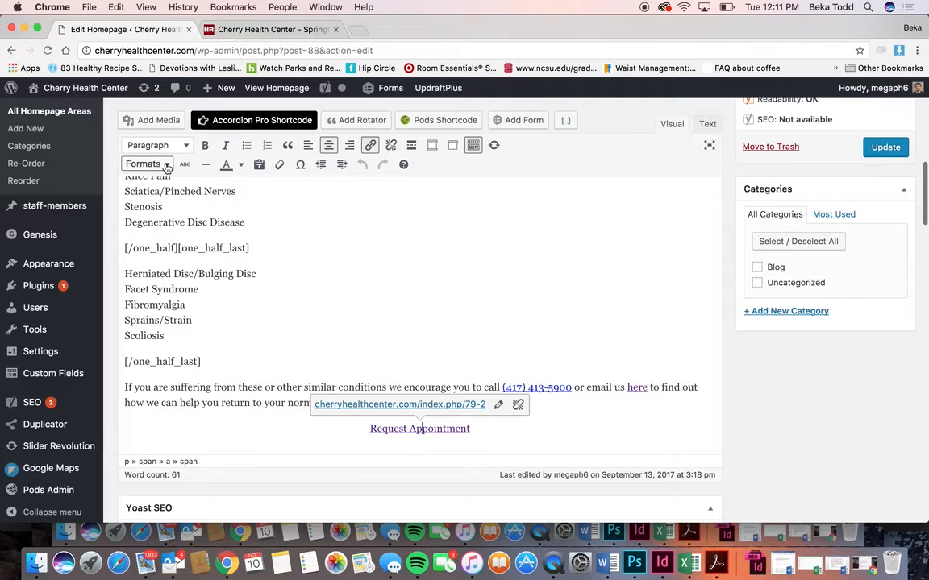
pyautogui.click(137, 163)
pyautogui.click(342, 270)
pyautogui.doubleClick(147, 274)
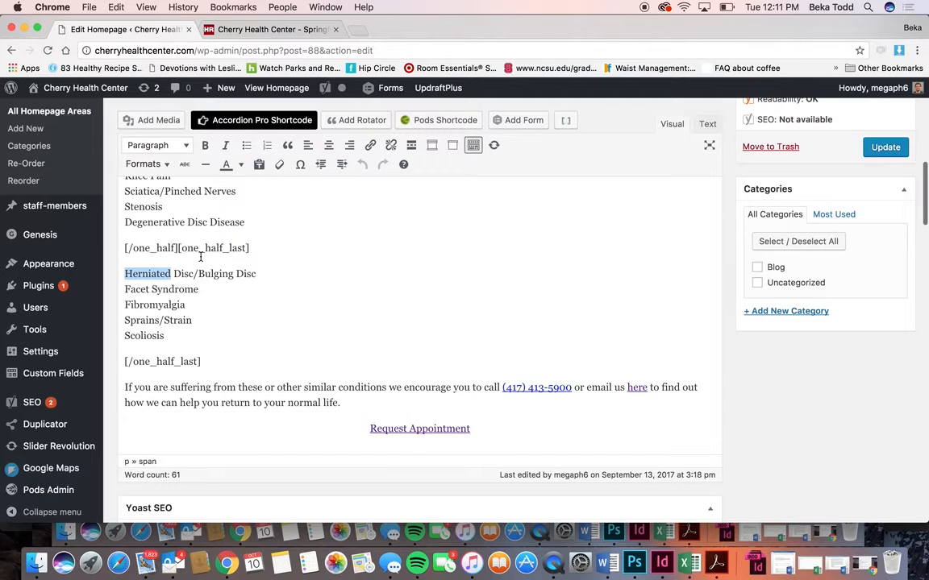
pyautogui.click(142, 164)
# Step: Review the Conditions area's additional fields for background color, transparency, padding, section size, background position and half pod
pyautogui.scroll(-20, 340, 292)
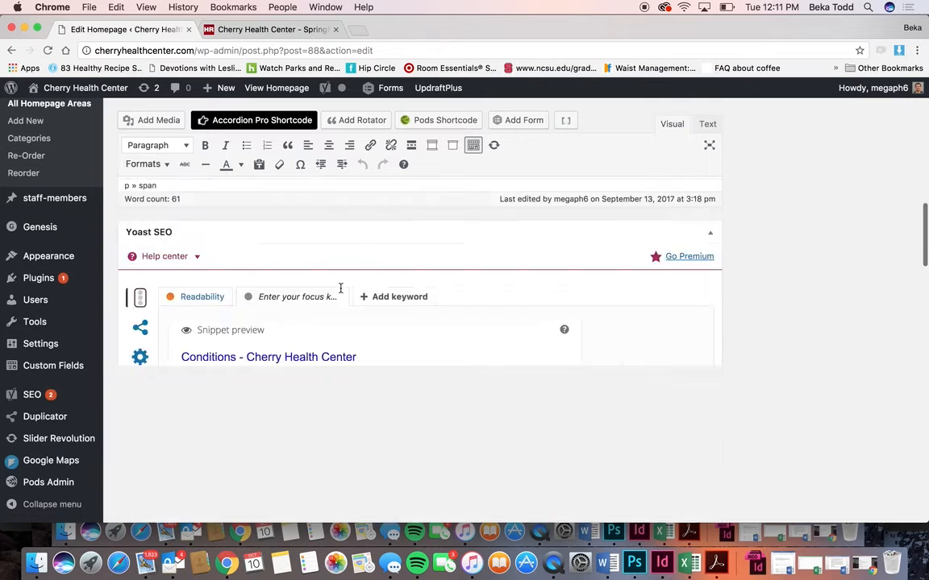
pyautogui.scroll(-3, 340, 292)
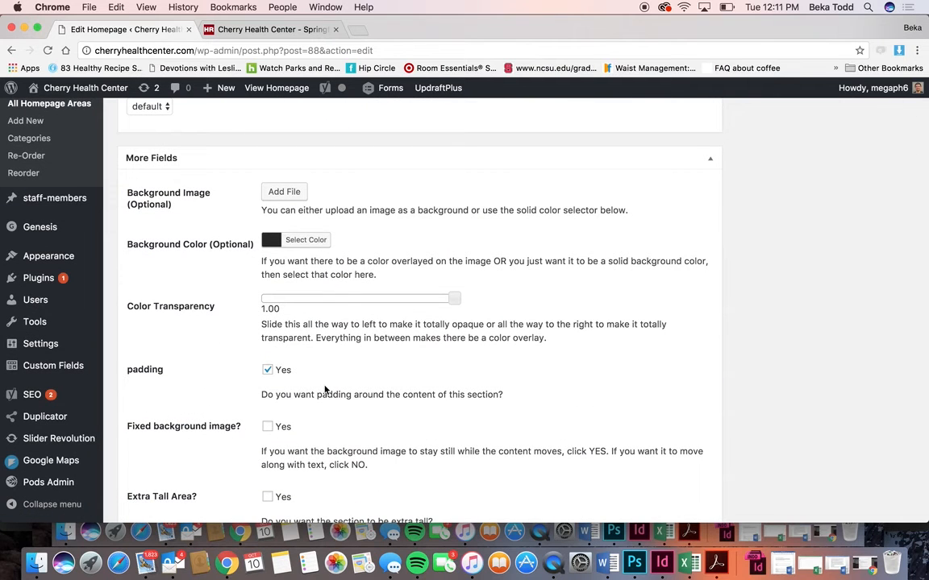
pyautogui.scroll(-2, 325, 391)
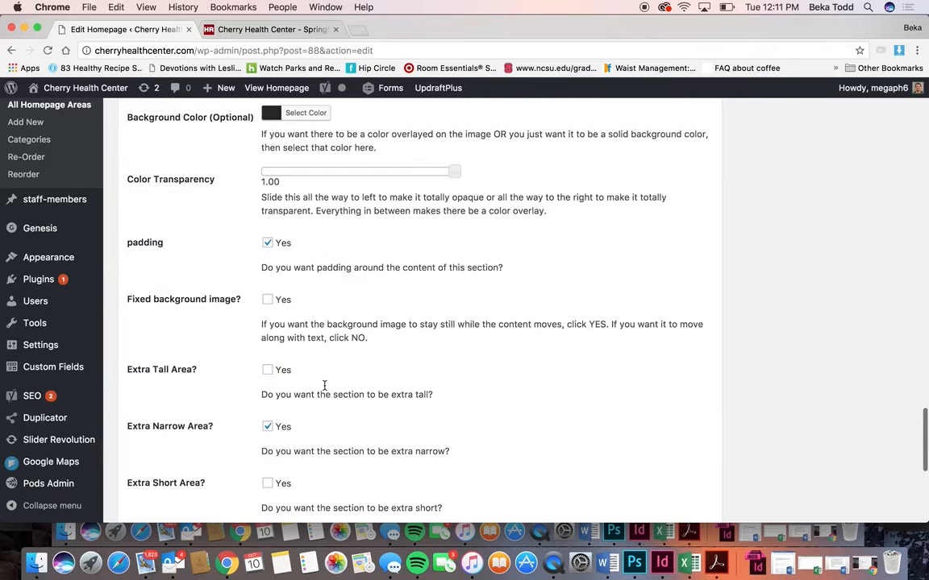
pyautogui.scroll(1, 311, 249)
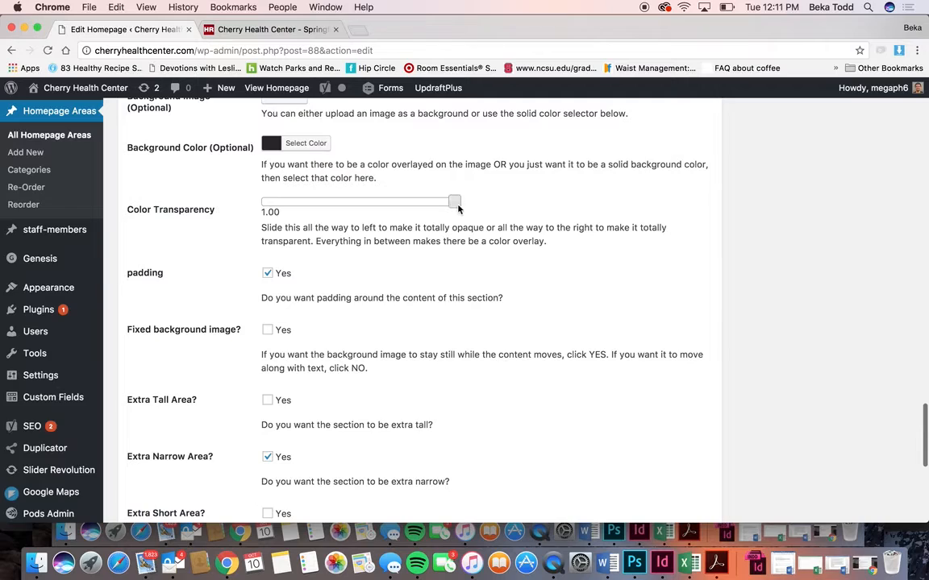
pyautogui.scroll(-10, 355, 300)
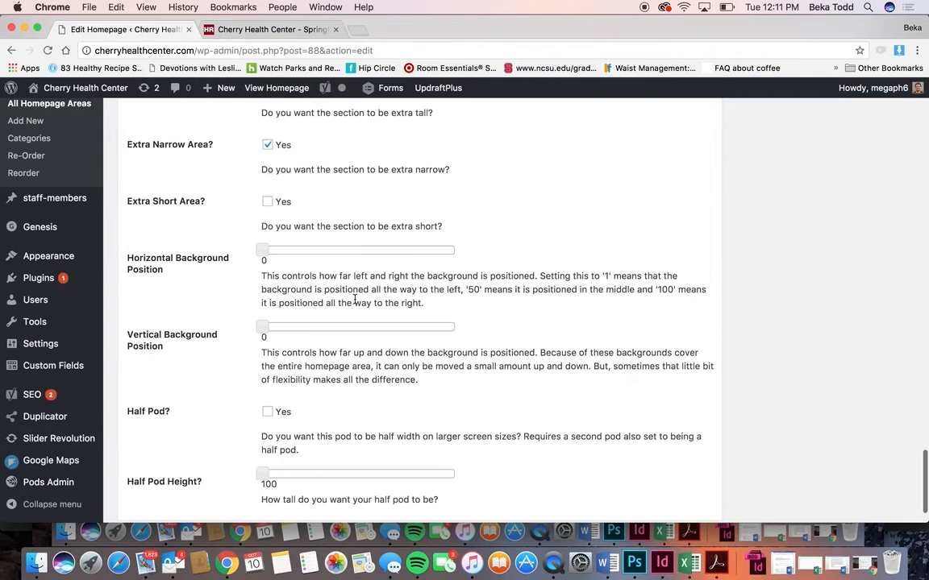
pyautogui.scroll(15, 355, 299)
pyautogui.scroll(15, 355, 299)
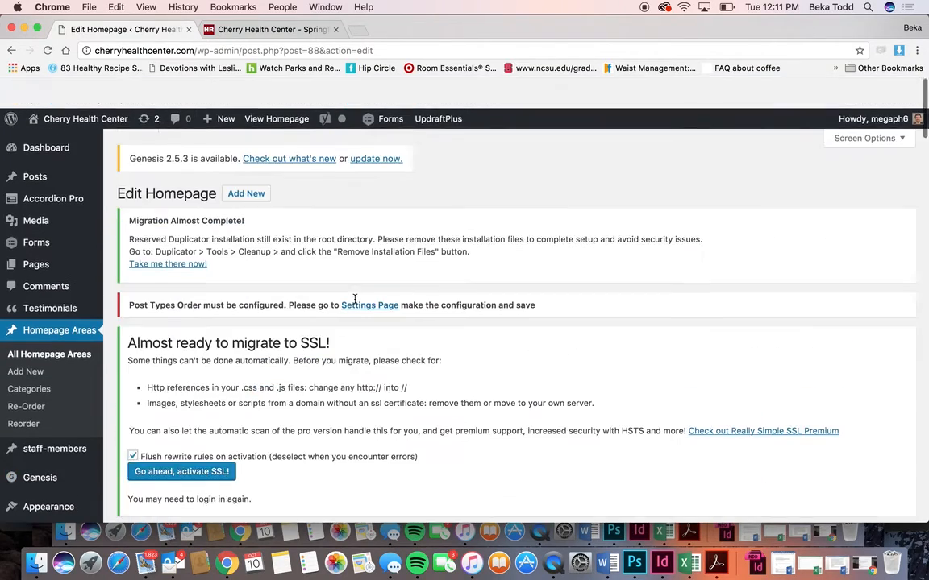
# Step: Compare the column shortcodes in the Conditions content with the two-column section on the live homepage
pyautogui.scroll(-5, 354, 299)
pyautogui.scroll(-3, 491, 367)
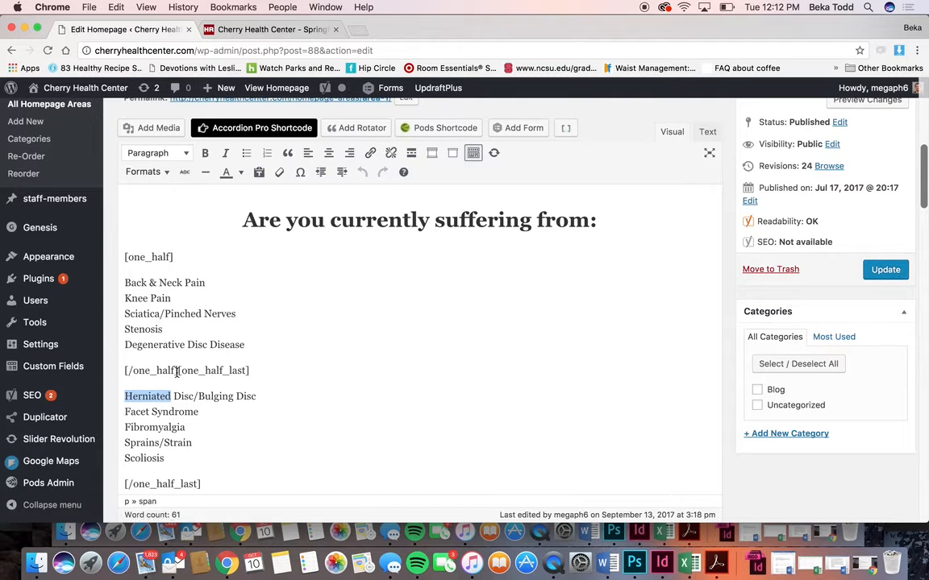
pyautogui.click(190, 328)
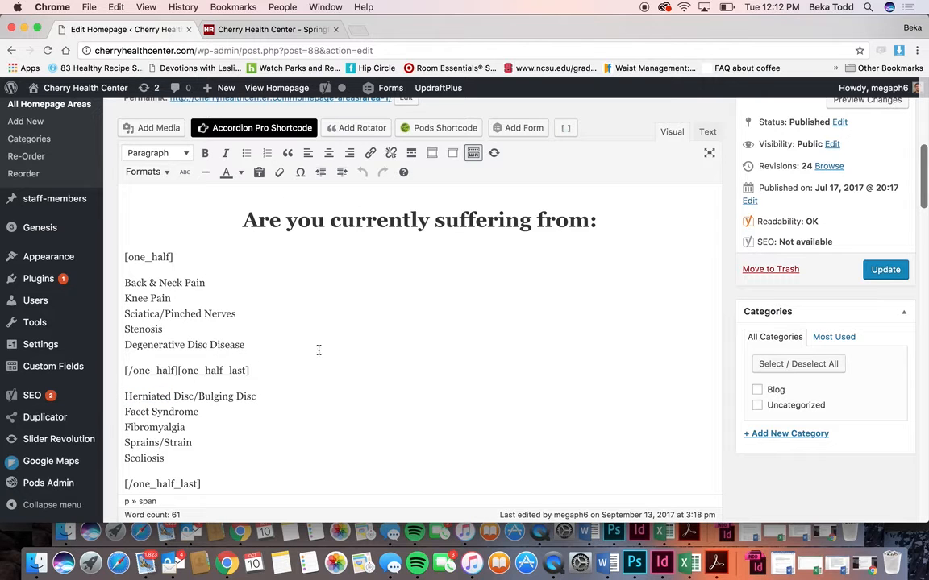
pyautogui.click(295, 28)
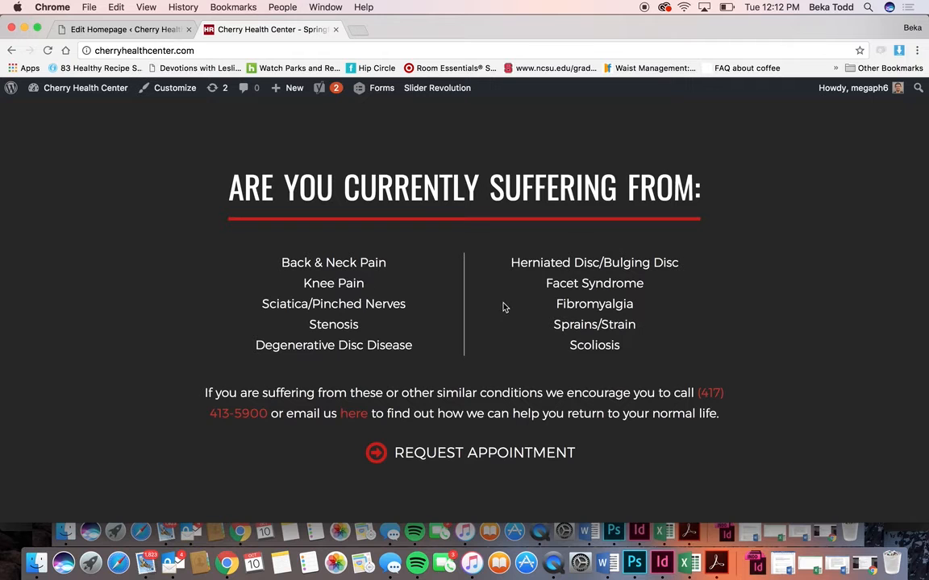
pyautogui.scroll(-10, 503, 307)
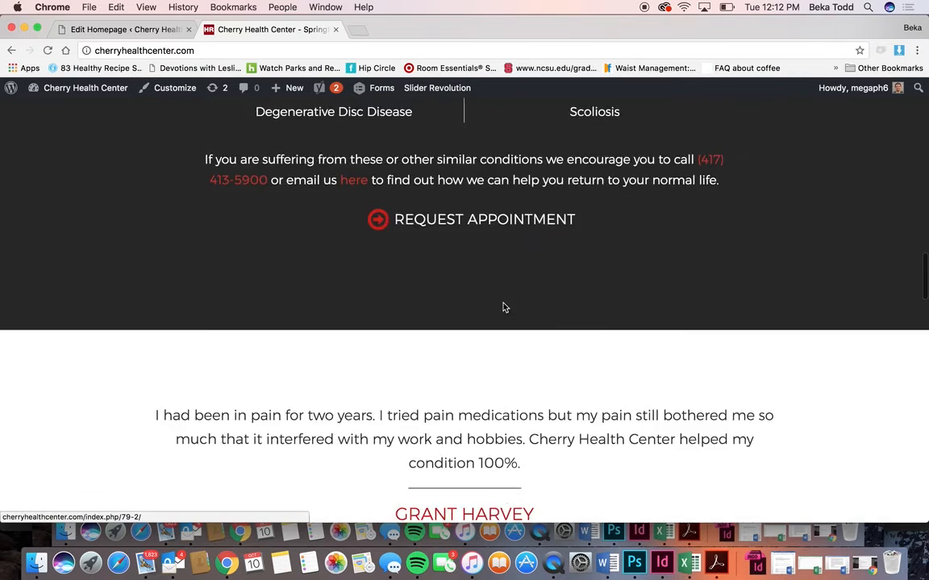
# Step: Open the Testimonials homepage area for editing and view its testimonial rotator shortcode
pyautogui.click(124, 30)
pyautogui.click(68, 110)
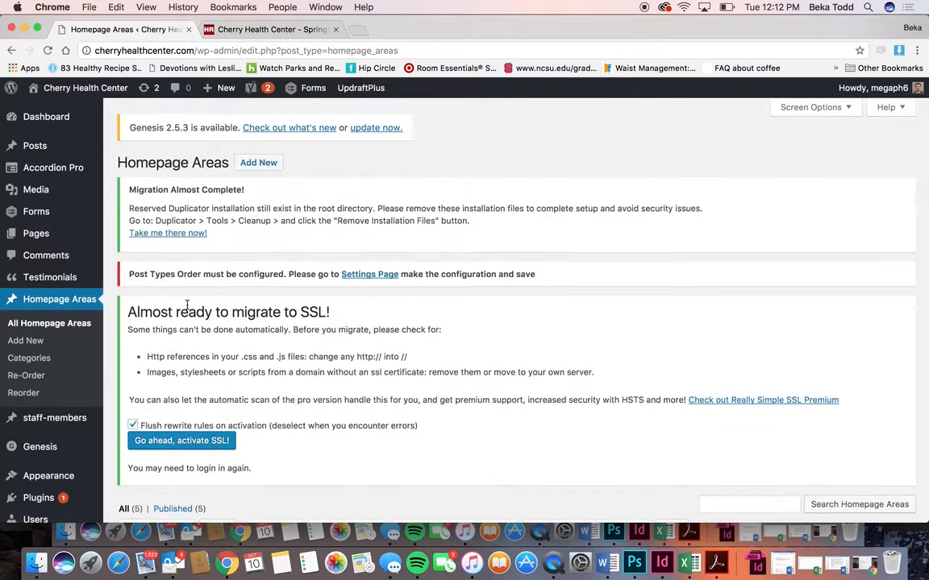
pyautogui.scroll(-8, 187, 306)
pyautogui.click(181, 353)
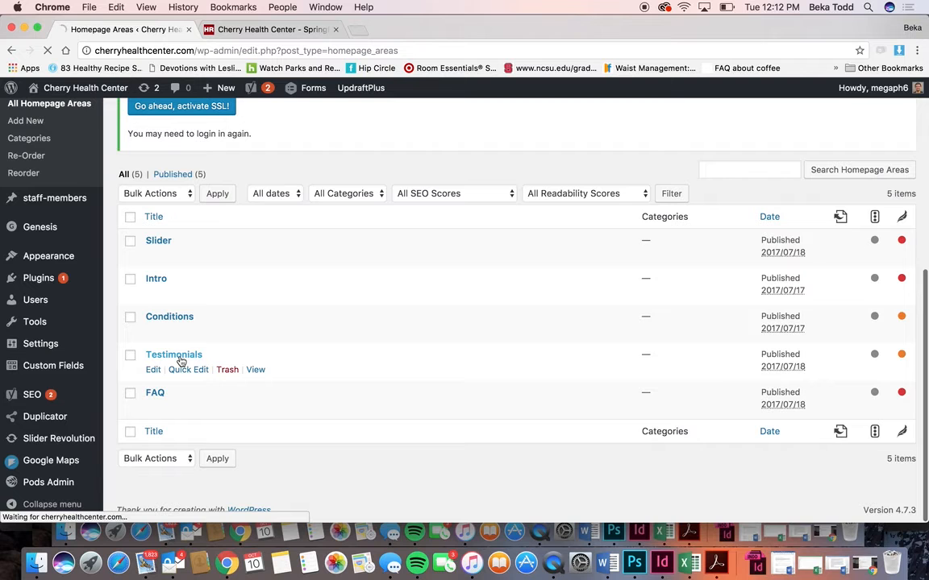
pyautogui.scroll(-10, 181, 360)
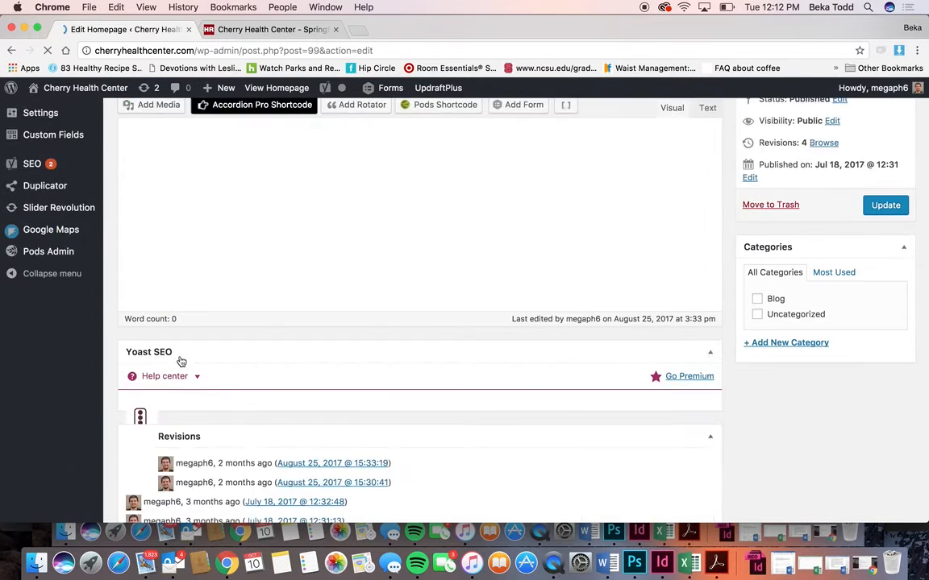
pyautogui.scroll(7, 181, 361)
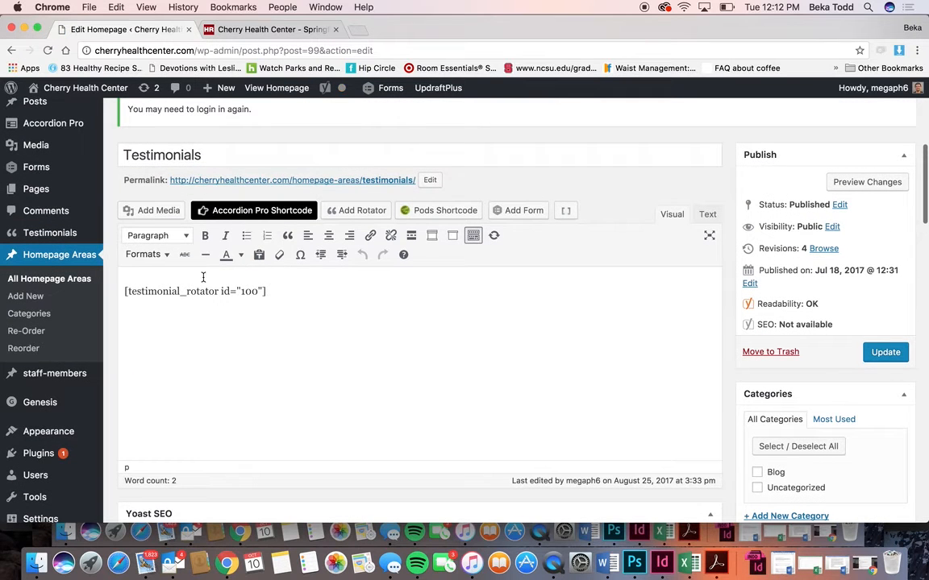
# Step: View the rotating testimonials and the "Questions About Pain Management?" section on the live homepage
pyautogui.click(225, 29)
pyautogui.scroll(-4, 302, 221)
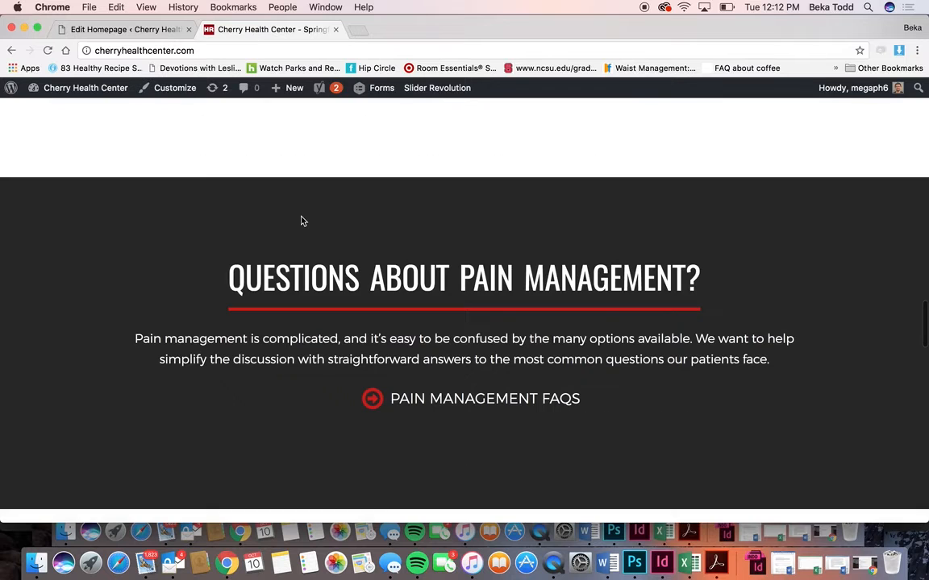
pyautogui.scroll(-3, 361, 438)
pyautogui.scroll(10, 404, 447)
pyautogui.scroll(-6, 433, 371)
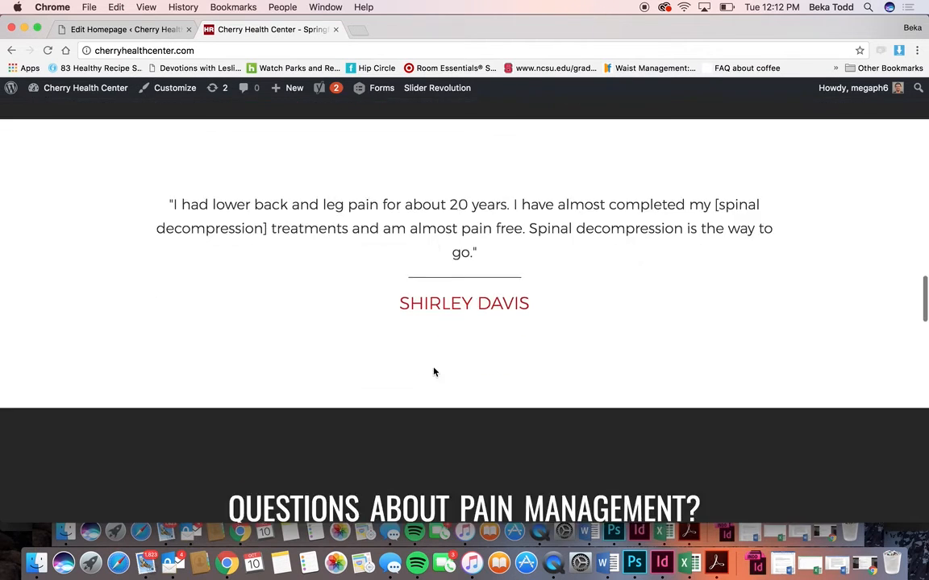
pyautogui.scroll(-2, 342, 322)
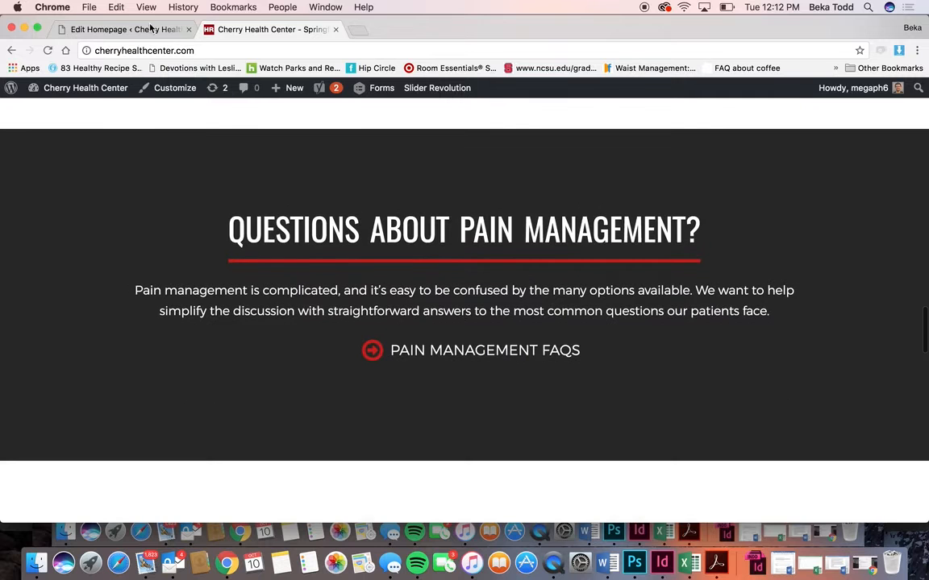
# Step: Open the FAQ homepage area for editing and bring its content into view
pyautogui.click(168, 27)
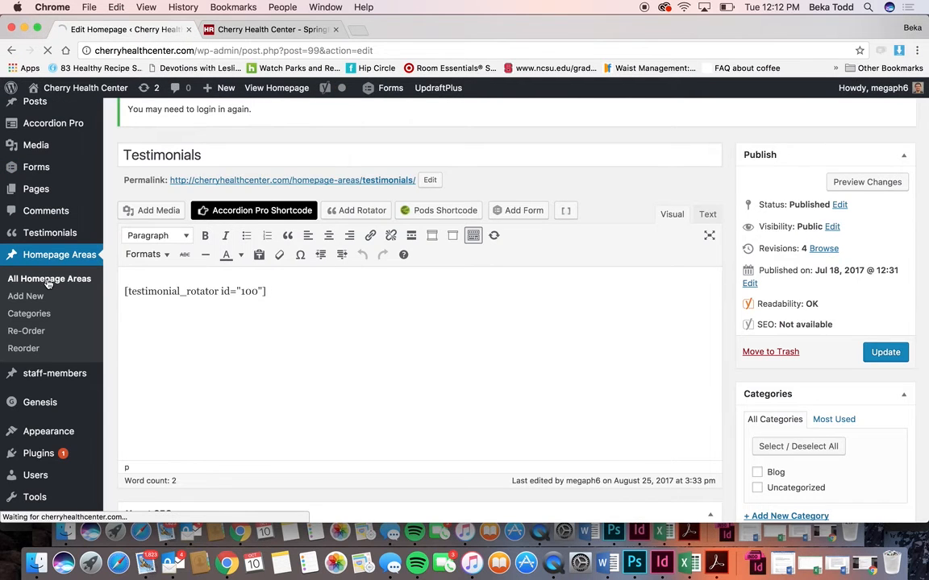
pyautogui.scroll(-5, 255, 372)
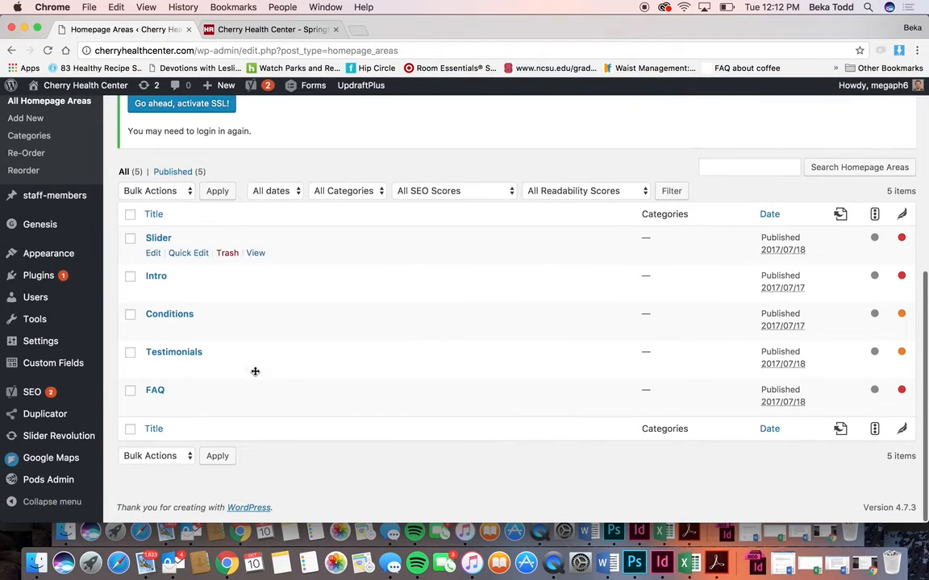
pyautogui.click(158, 395)
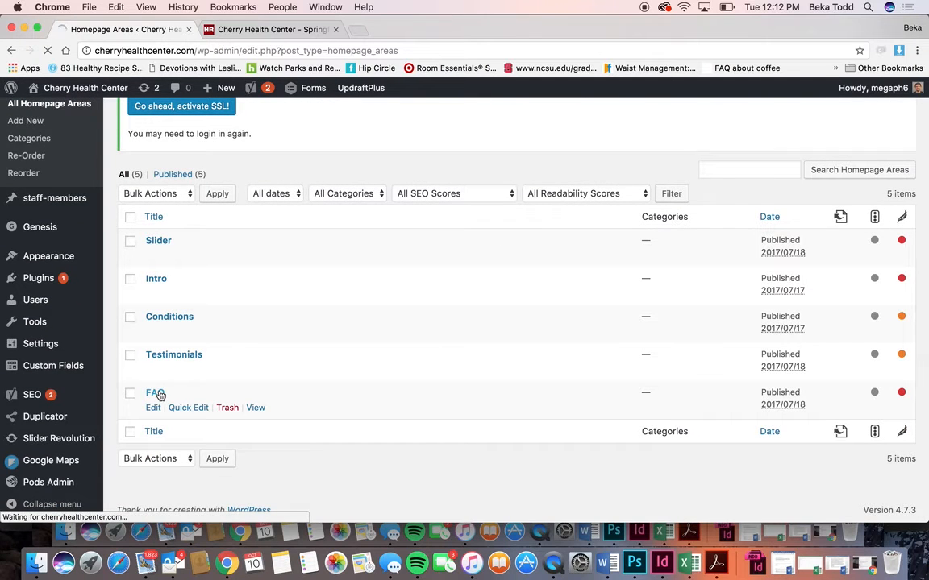
pyautogui.scroll(-5, 174, 390)
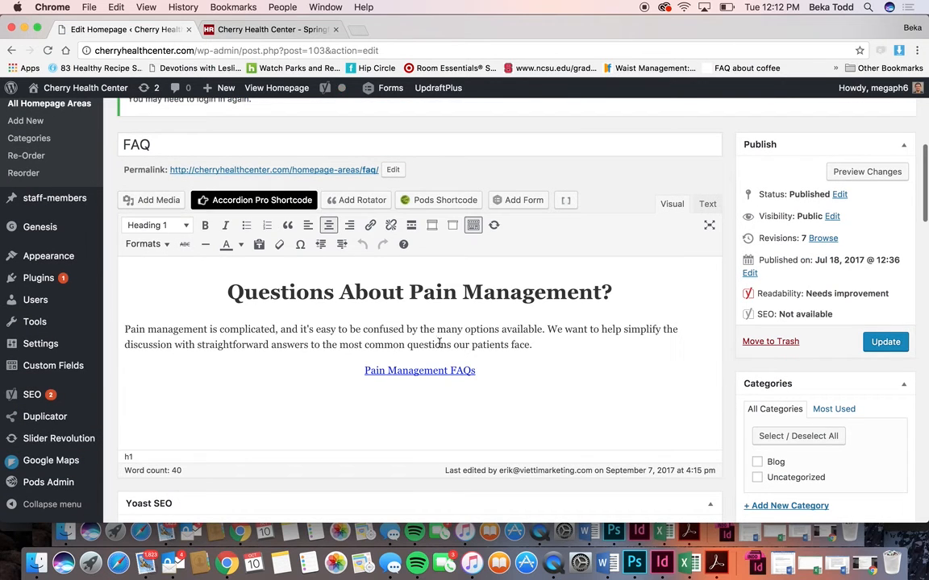
# Step: Inspect the FAQ area's "Pain Management FAQs" link and its background color value in the additional fields, then return to the content
pyautogui.click(425, 371)
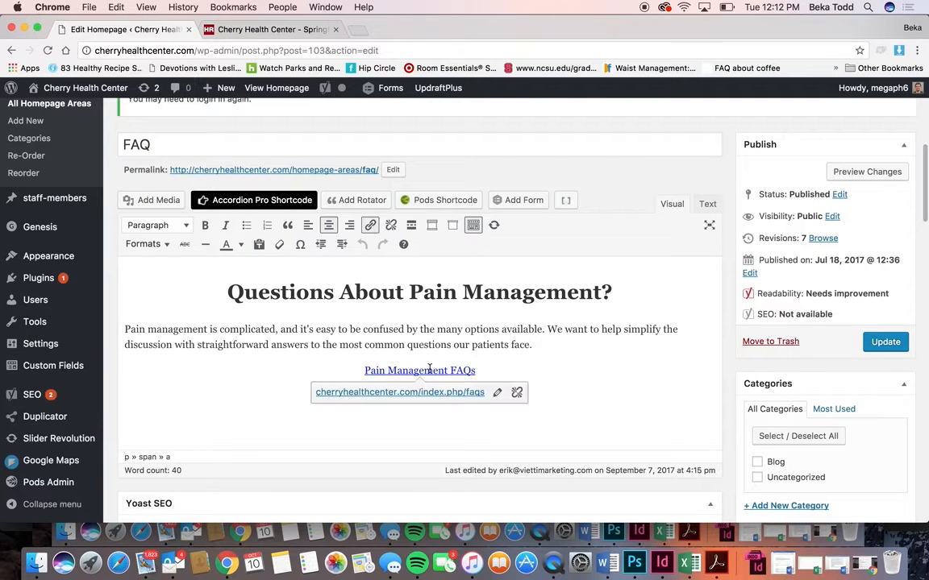
pyautogui.scroll(-20, 435, 321)
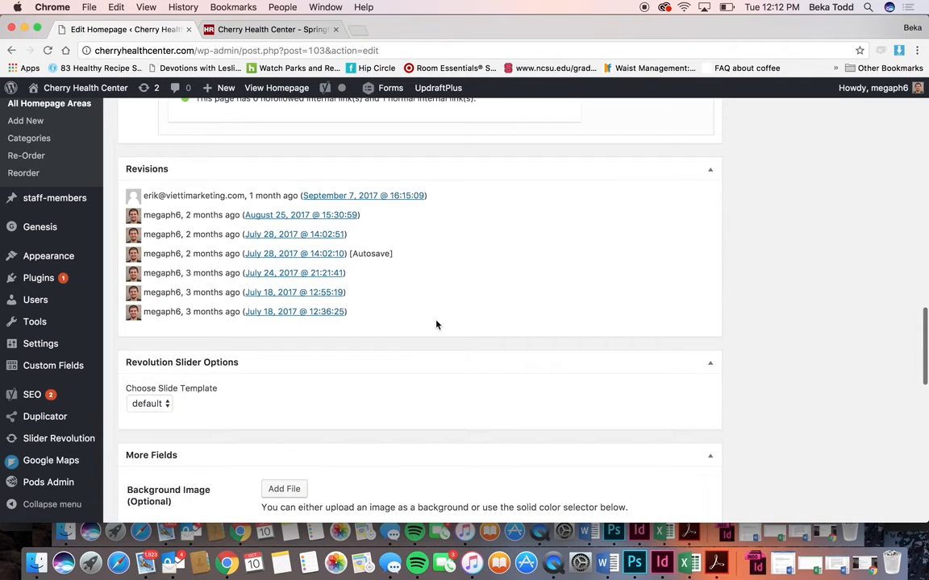
pyautogui.click(296, 169)
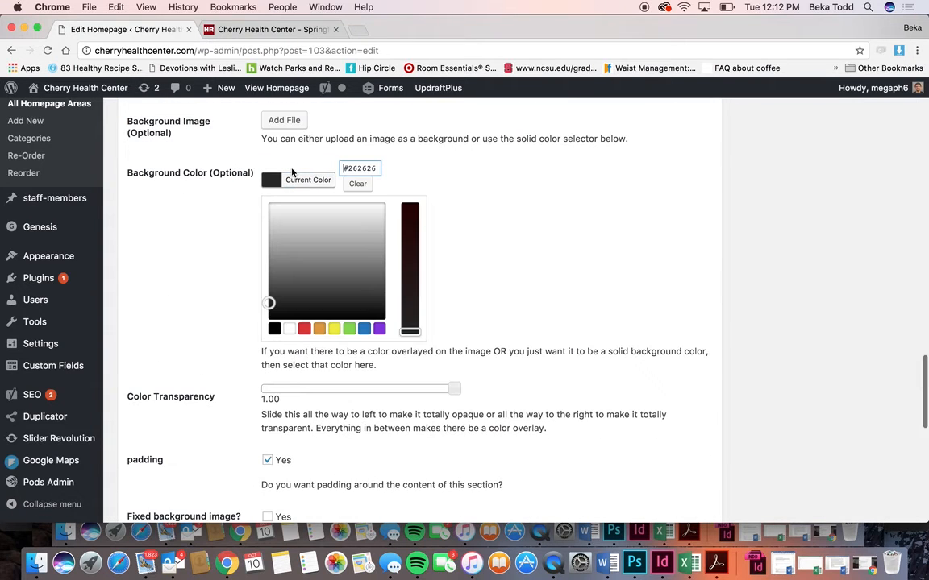
pyautogui.moveTo(372, 166); pyautogui.dragTo(277, 171)
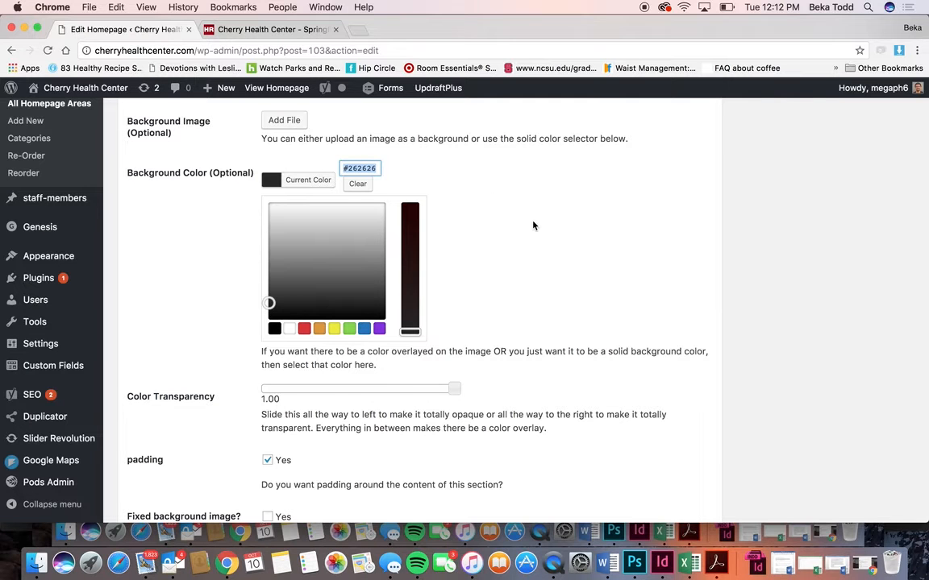
pyautogui.click(516, 242)
pyautogui.scroll(-5, 543, 408)
pyautogui.scroll(15, 544, 408)
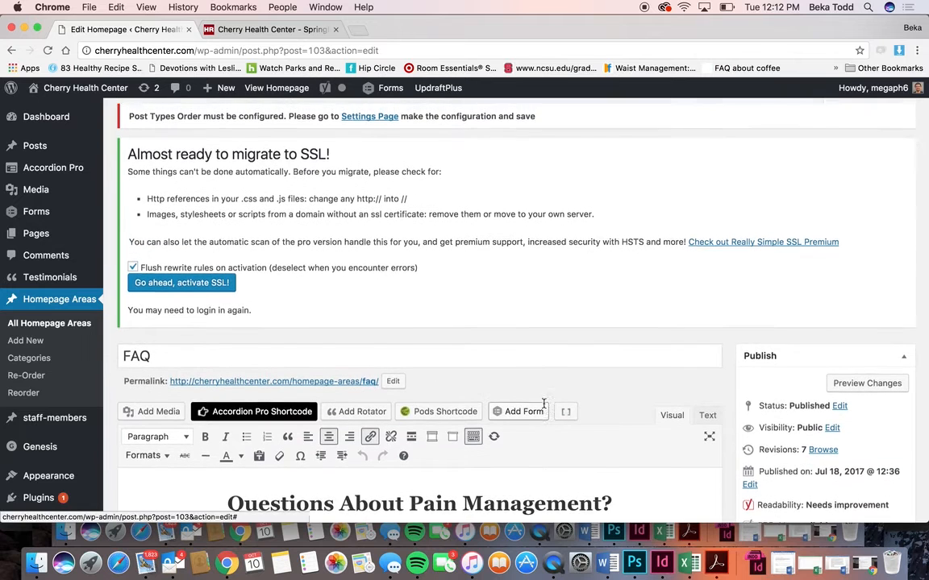
pyautogui.scroll(3, 544, 403)
pyautogui.scroll(-5, 338, 268)
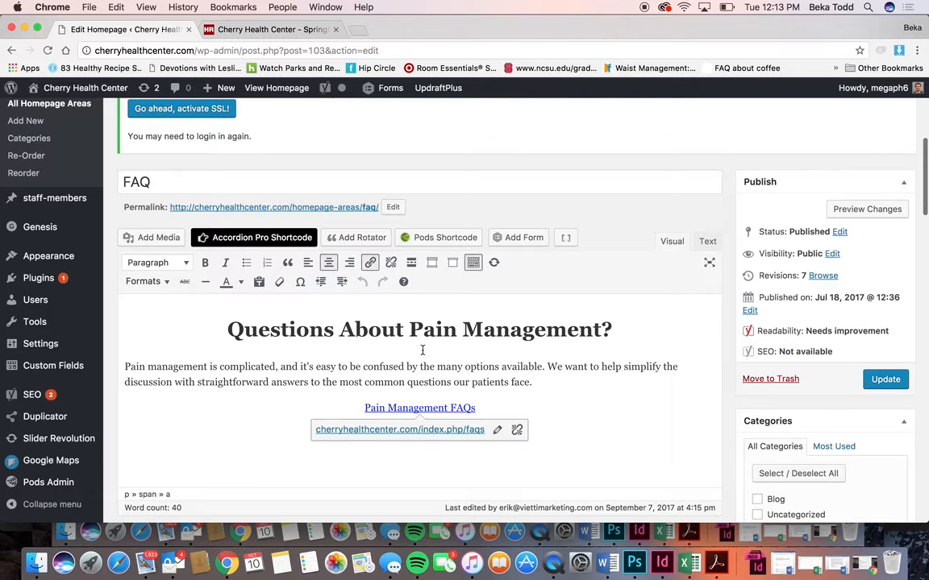
# Step: Highlight the FAQ heading, paragraph and link in the editor to point out the section's content, then clear the selection
pyautogui.click(480, 339)
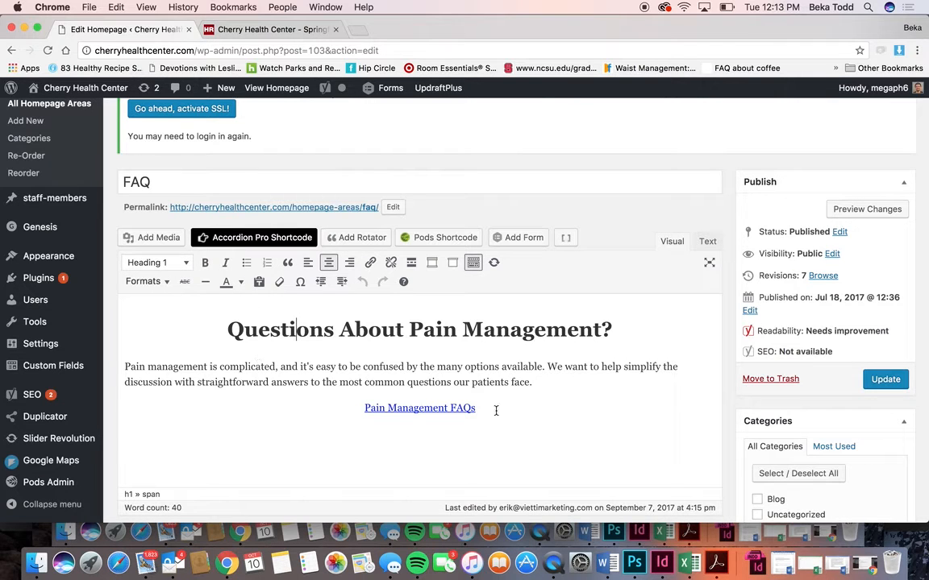
pyautogui.moveTo(494, 410); pyautogui.dragTo(236, 325)
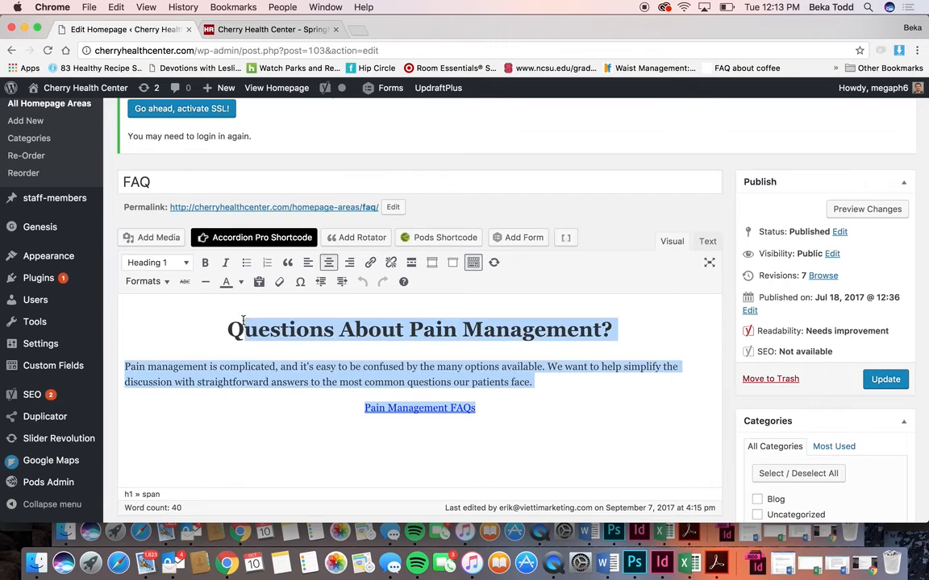
pyautogui.click(362, 366)
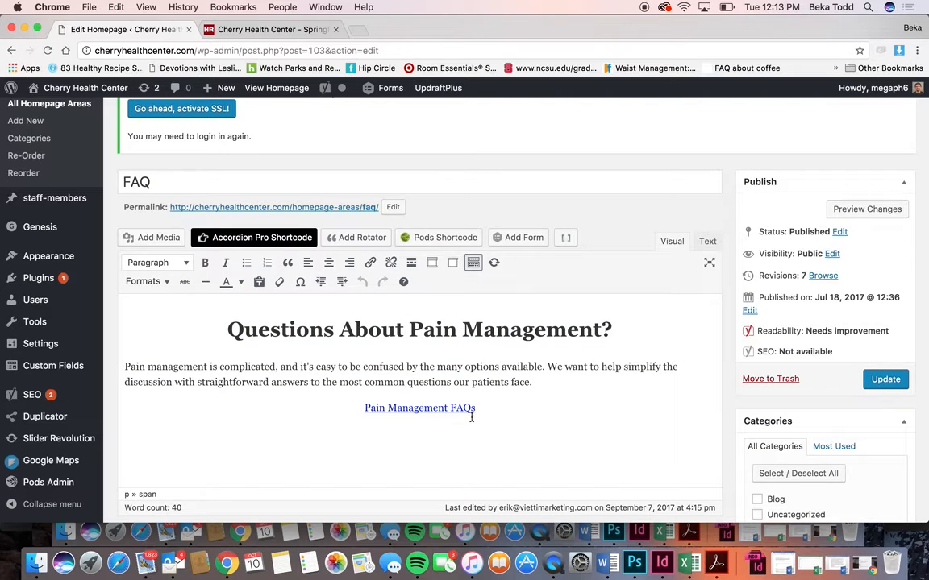
pyautogui.moveTo(503, 411); pyautogui.dragTo(190, 323)
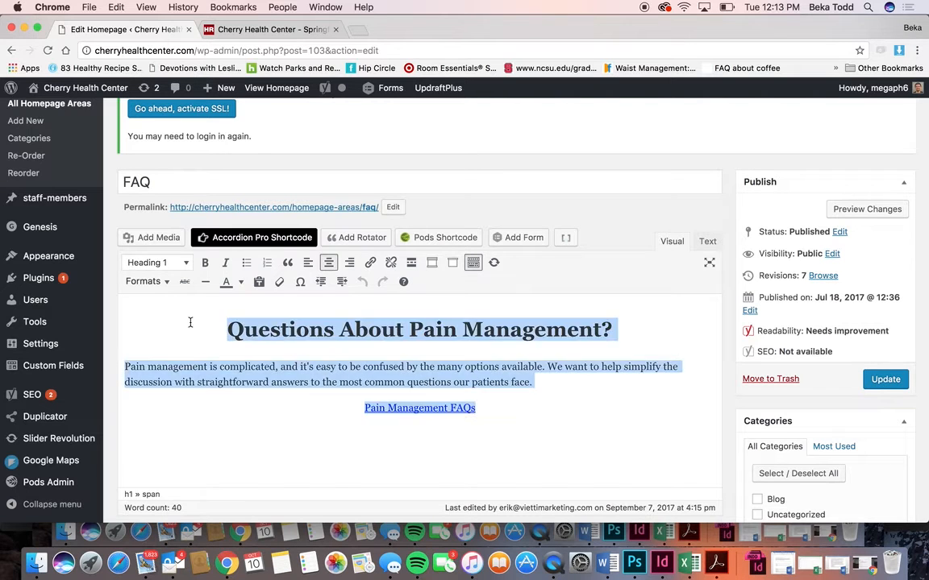
pyautogui.click(146, 285)
pyautogui.click(308, 314)
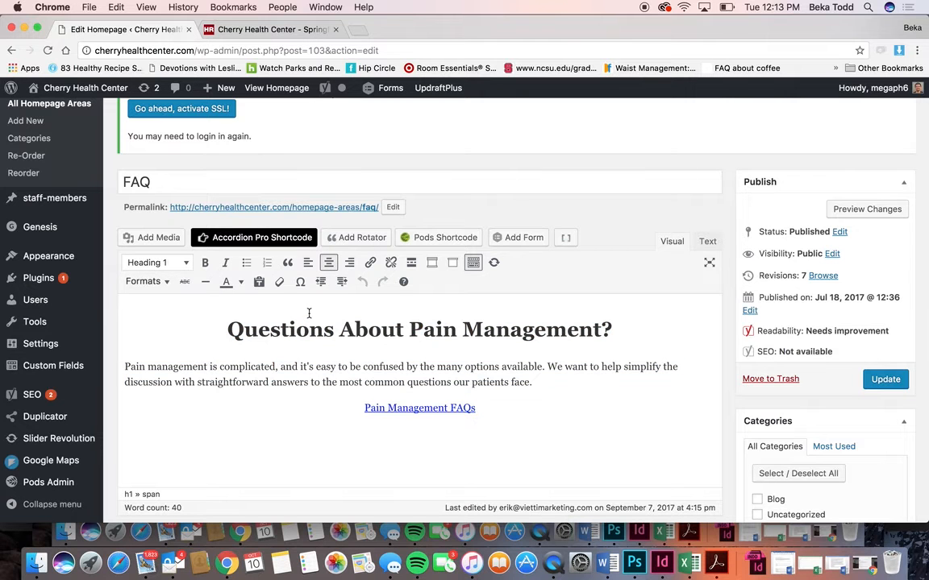
# Step: Review the FAQ area's padding, background and size options, and compare them with the FAQ section on the live homepage
pyautogui.scroll(-15, 398, 365)
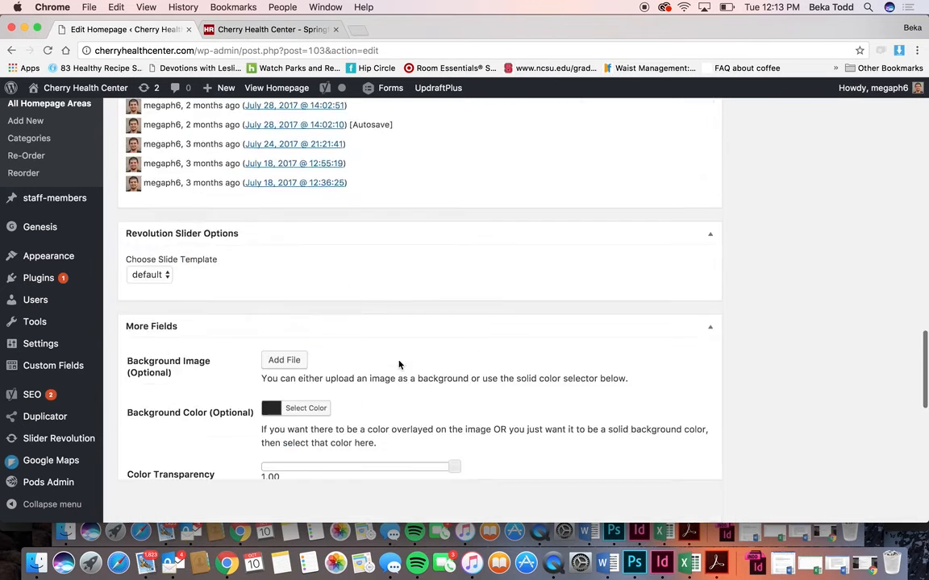
pyautogui.scroll(-10, 398, 365)
pyautogui.scroll(6, 400, 362)
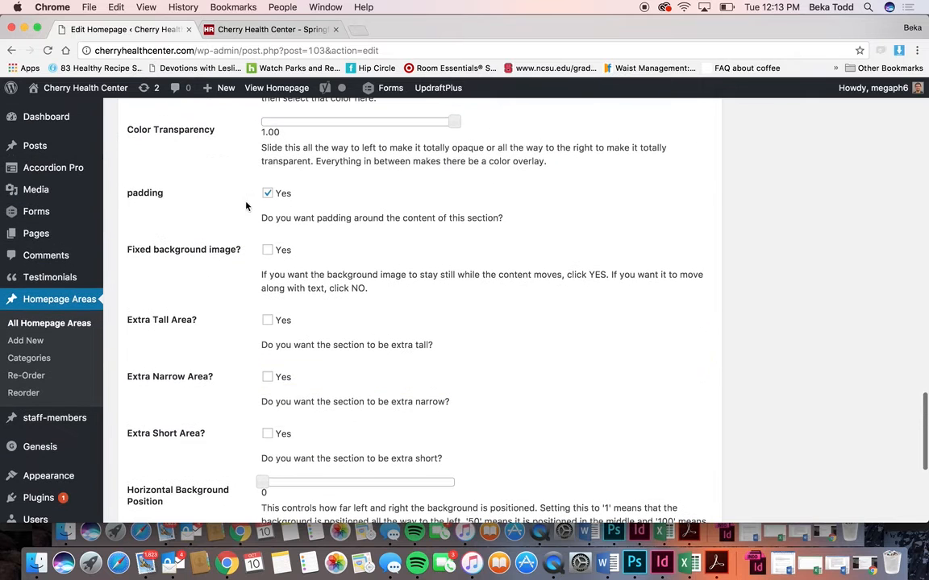
pyautogui.scroll(10, 516, 392)
pyautogui.click(275, 30)
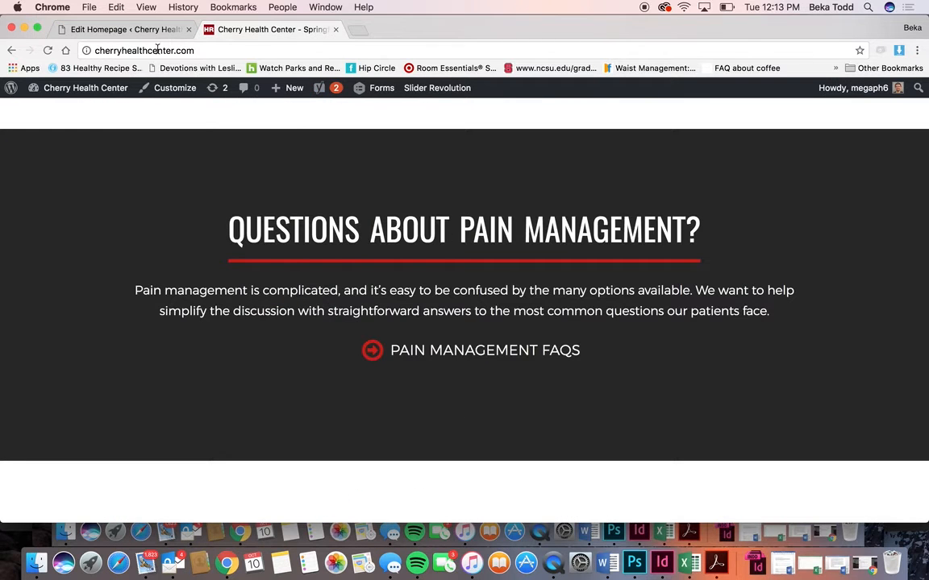
# Step: View the re-order page for the Homepage Areas, followed by the staff-members list
pyautogui.click(117, 28)
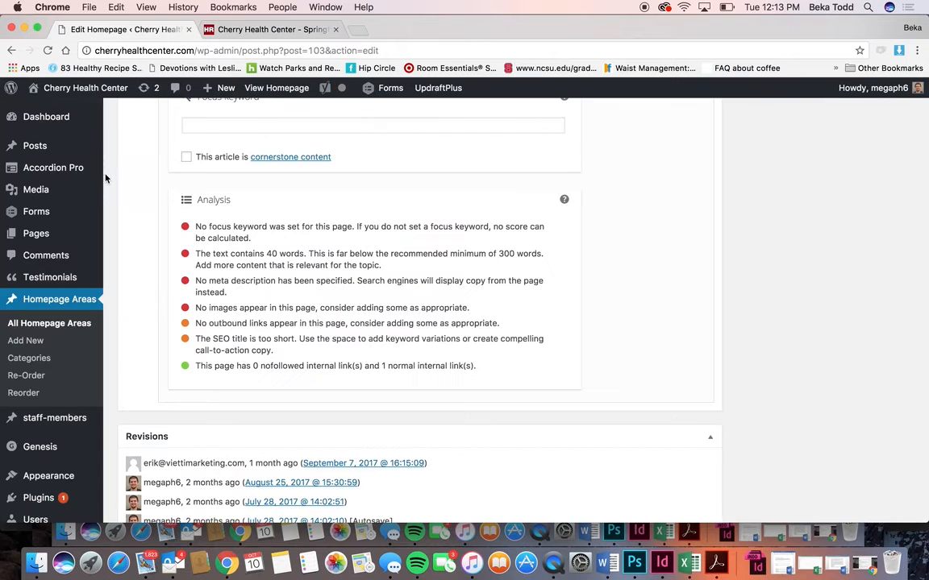
pyautogui.click(31, 377)
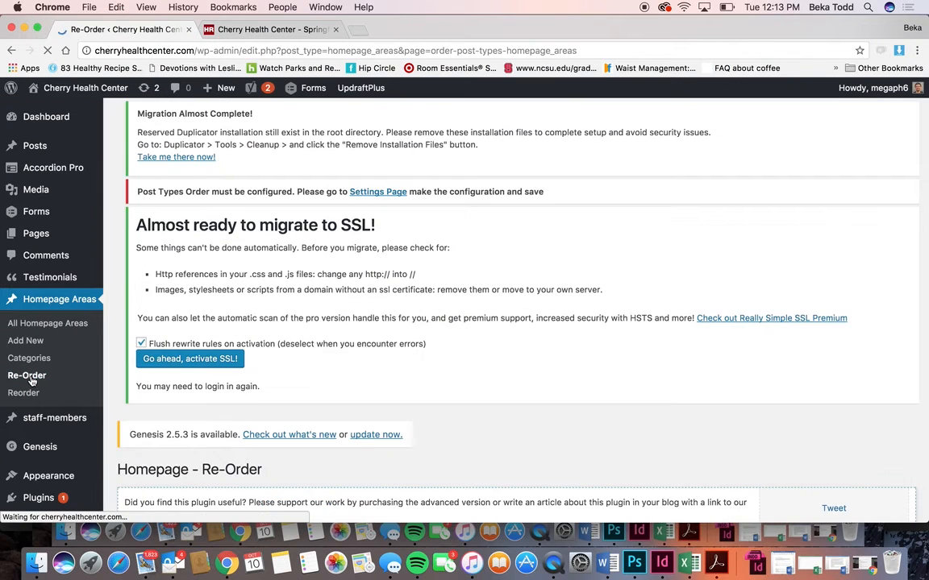
pyautogui.scroll(-5, 229, 375)
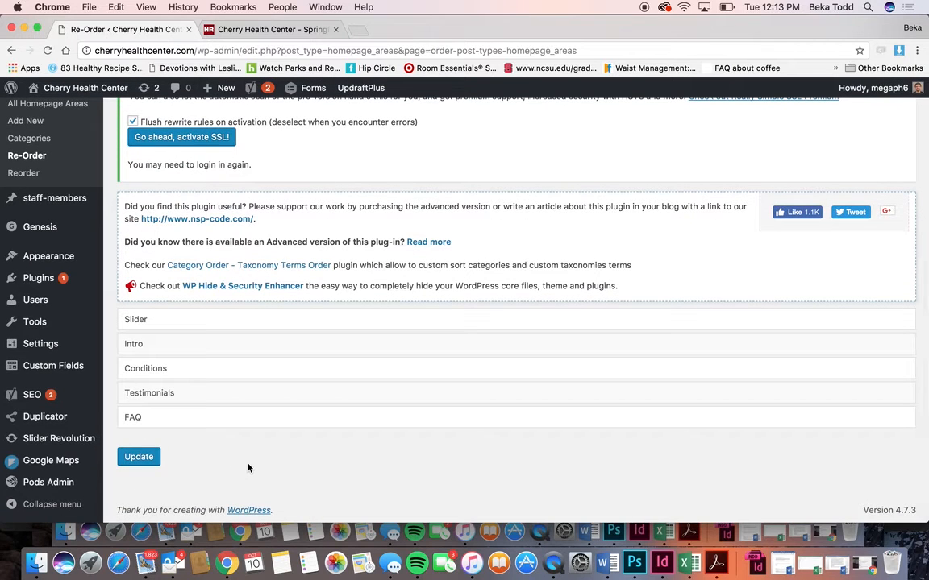
pyautogui.click(44, 198)
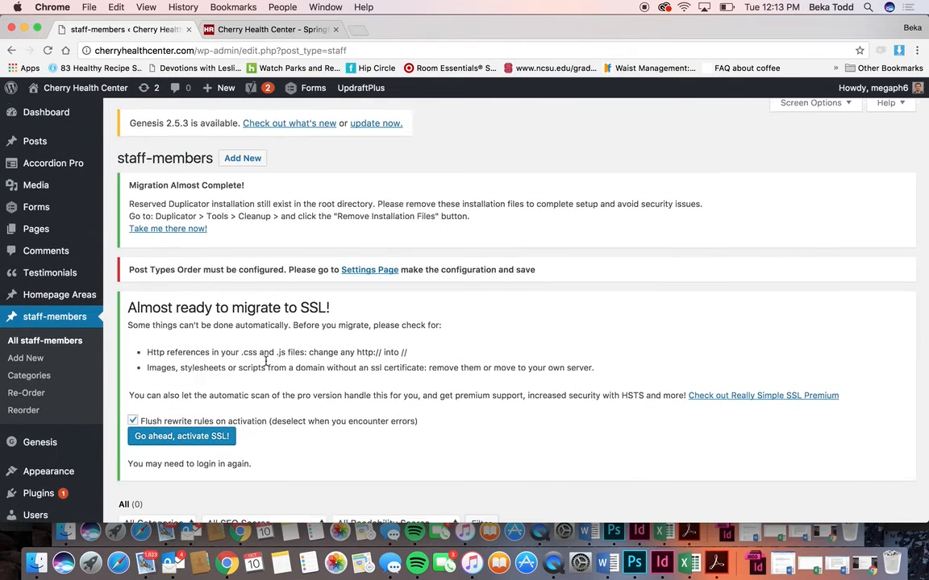
pyautogui.scroll(-5, 267, 366)
# Step: Open the site's Widgets management page
pyautogui.moveTo(46, 282)
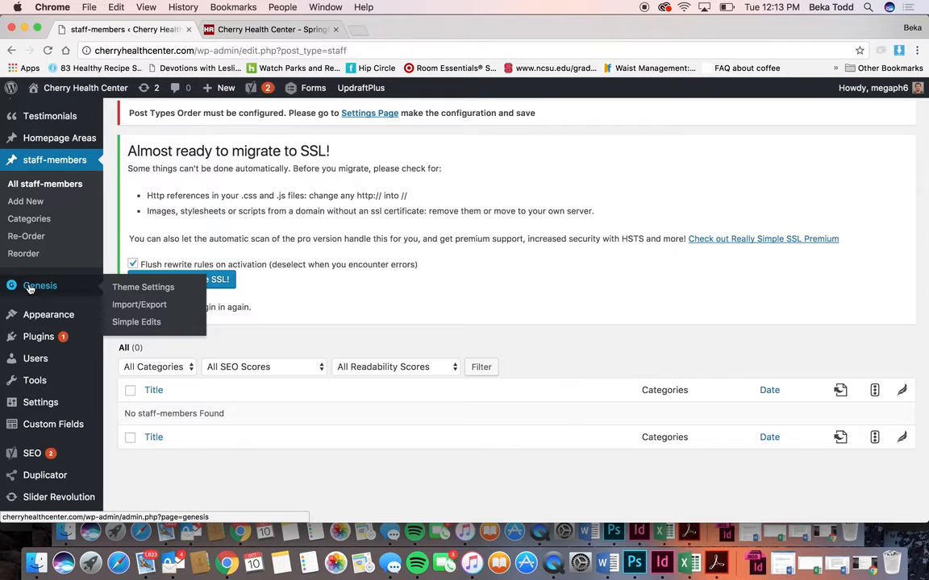
pyautogui.moveTo(43, 314)
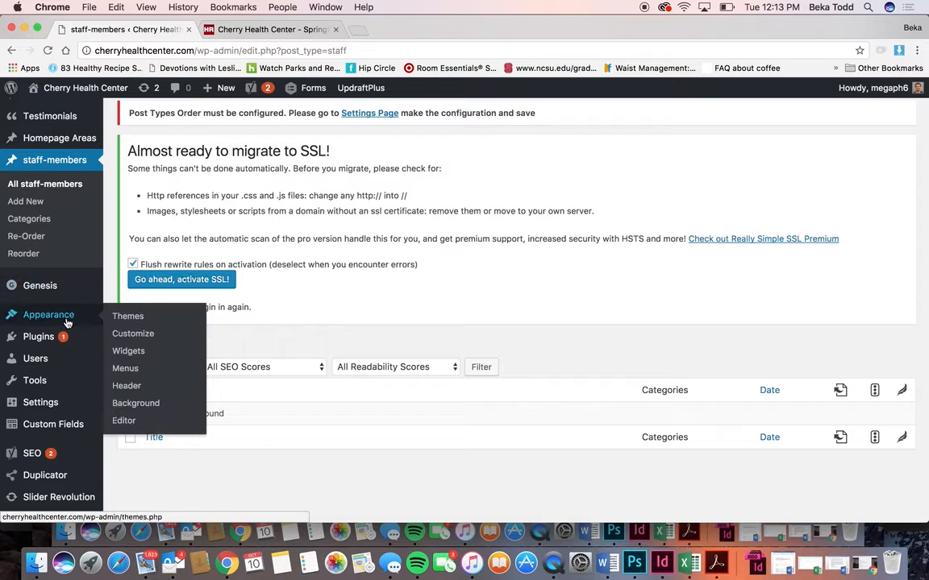
pyautogui.click(133, 356)
# Step: View the header and footer areas of the live homepage
pyautogui.click(222, 29)
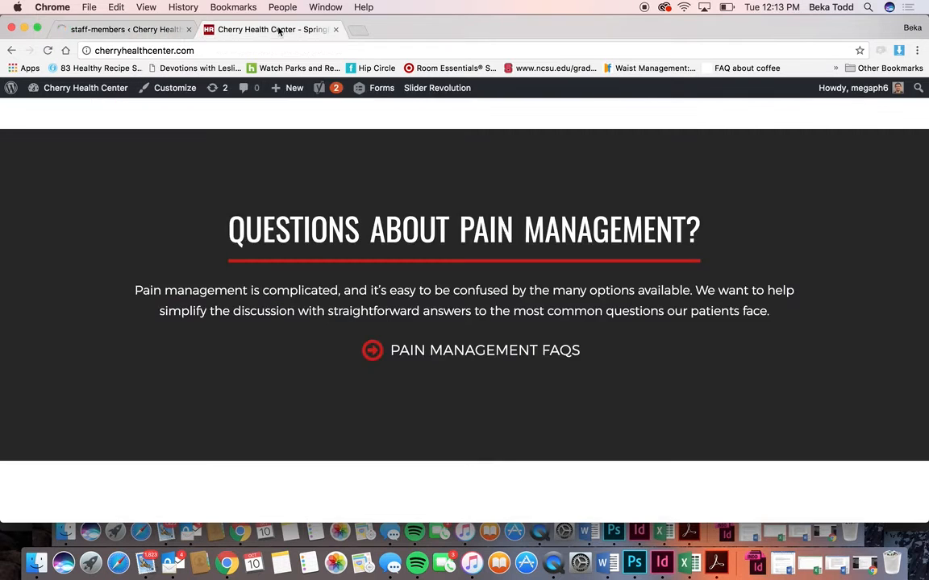
pyautogui.scroll(10, 503, 228)
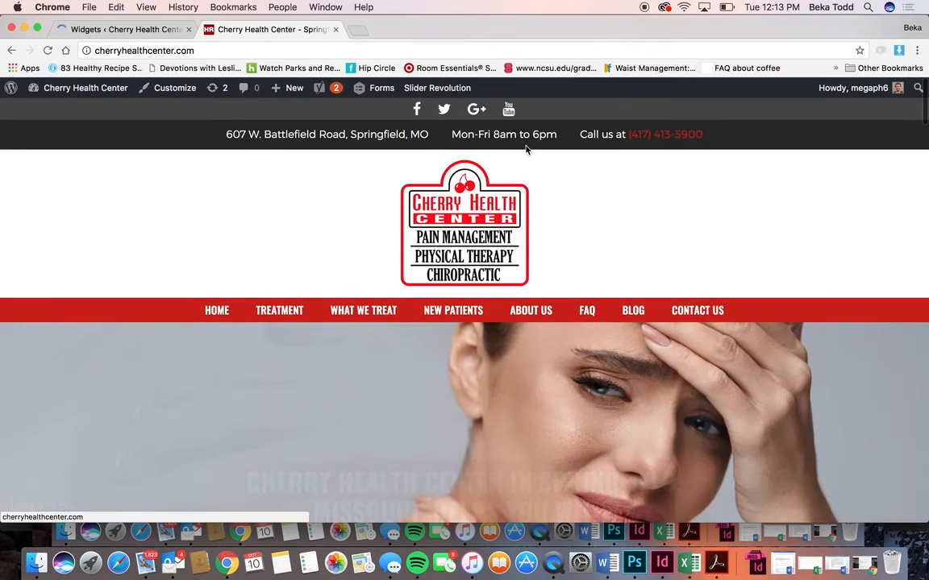
pyautogui.scroll(-20, 533, 224)
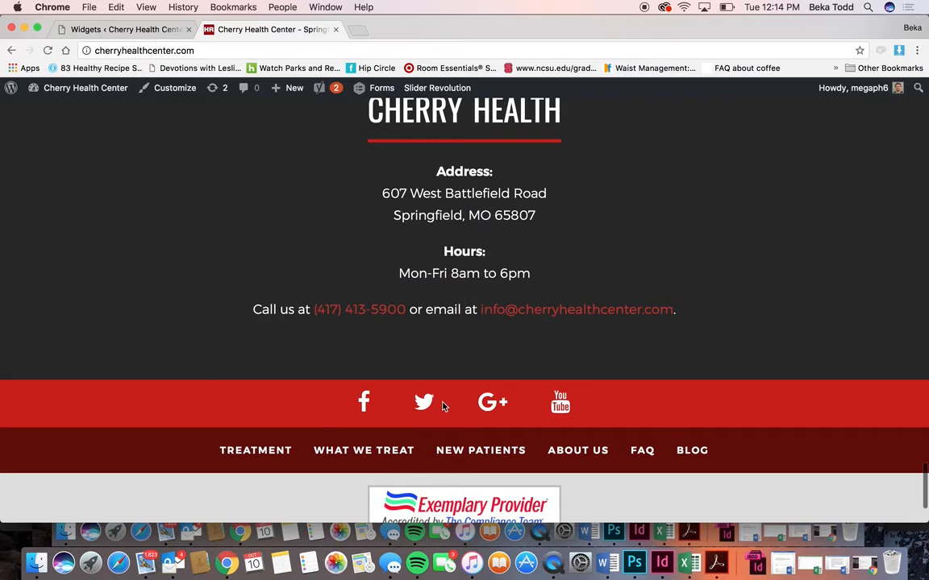
pyautogui.scroll(-3, 442, 405)
# Step: Back on the Widgets page, view the settings of the Image and Custom Menu widgets in Header Right, collapsing each one
pyautogui.click(142, 30)
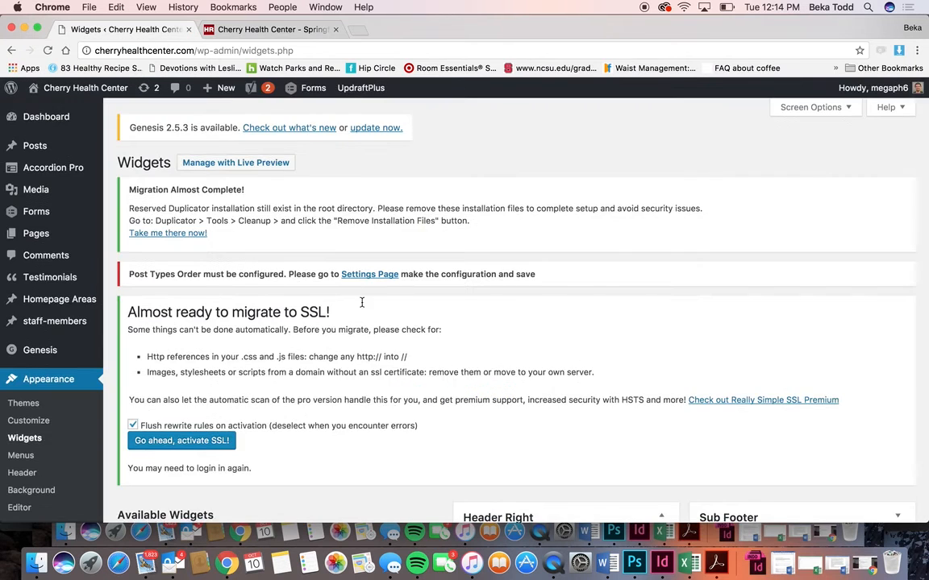
pyautogui.scroll(-5, 401, 332)
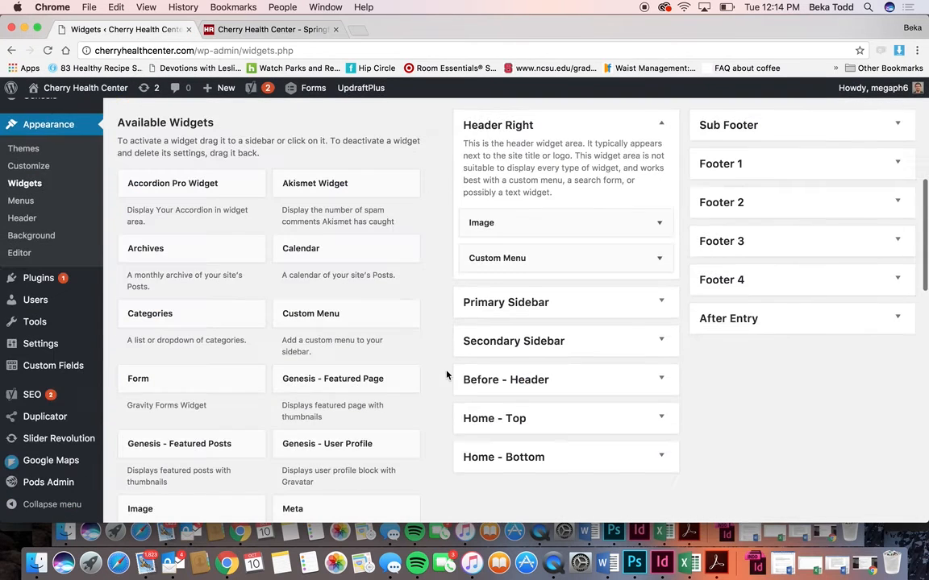
pyautogui.click(660, 224)
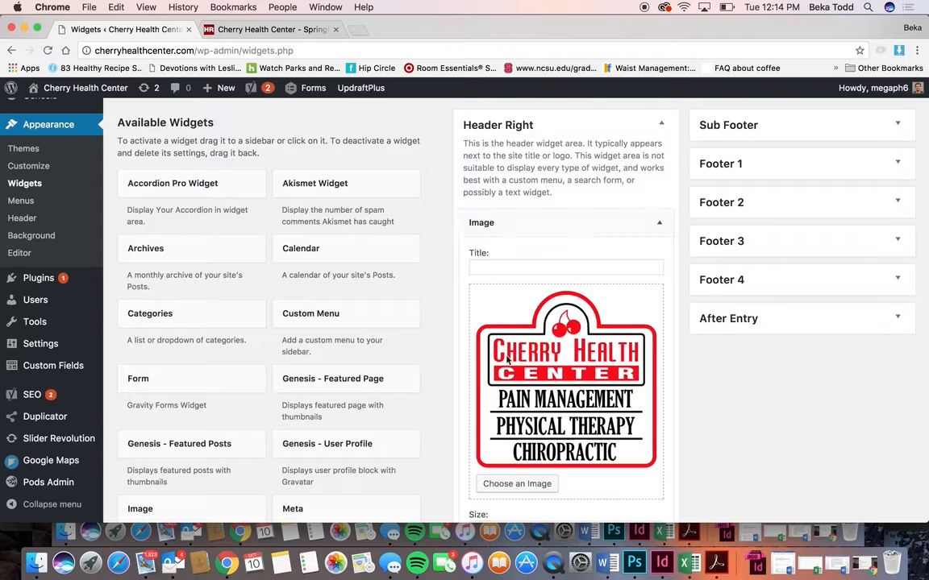
pyautogui.click(659, 225)
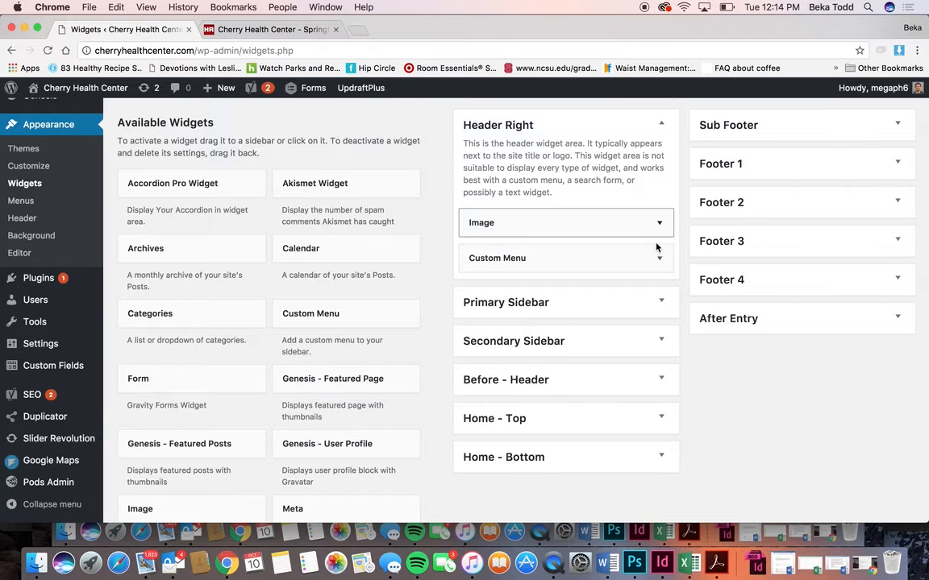
pyautogui.click(660, 258)
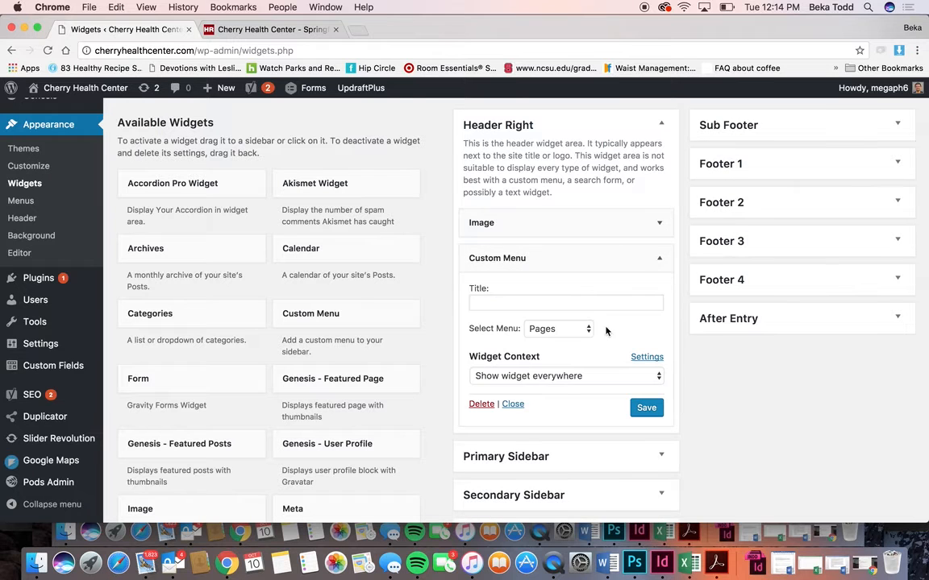
pyautogui.click(655, 259)
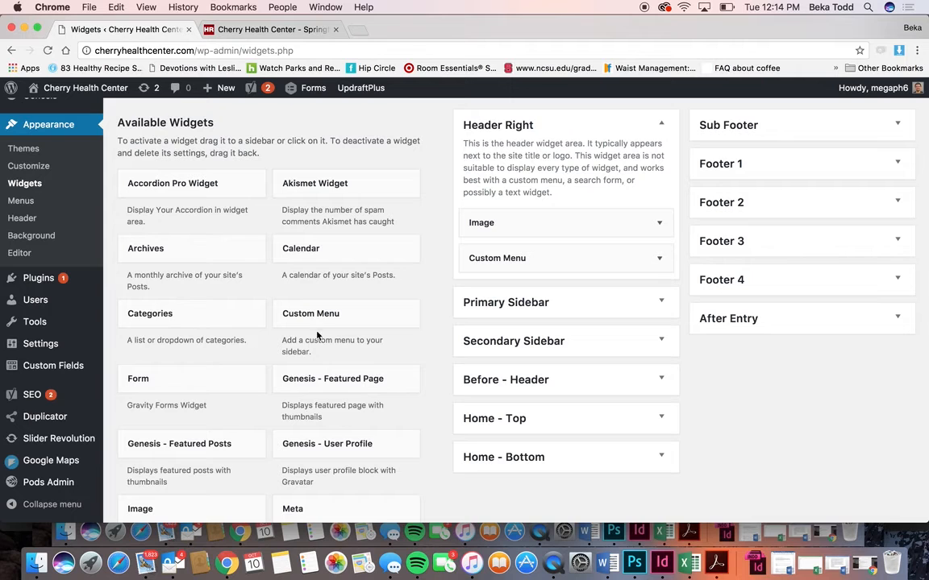
# Step: Show the areas where the Genesis - Featured Page widget can be placed, picking Home - Bottom, and close the chooser without adding it
pyautogui.click(307, 386)
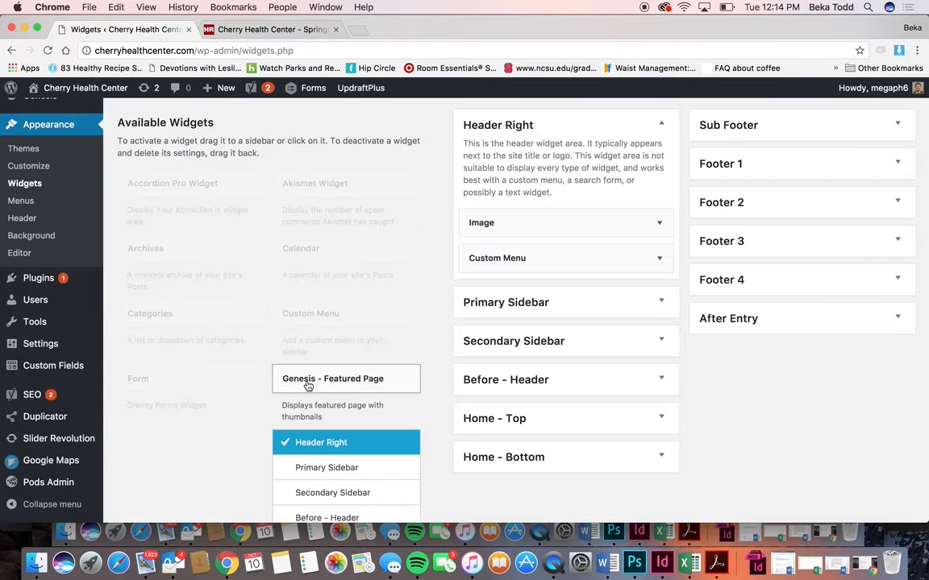
pyautogui.scroll(-5, 307, 386)
pyautogui.click(355, 445)
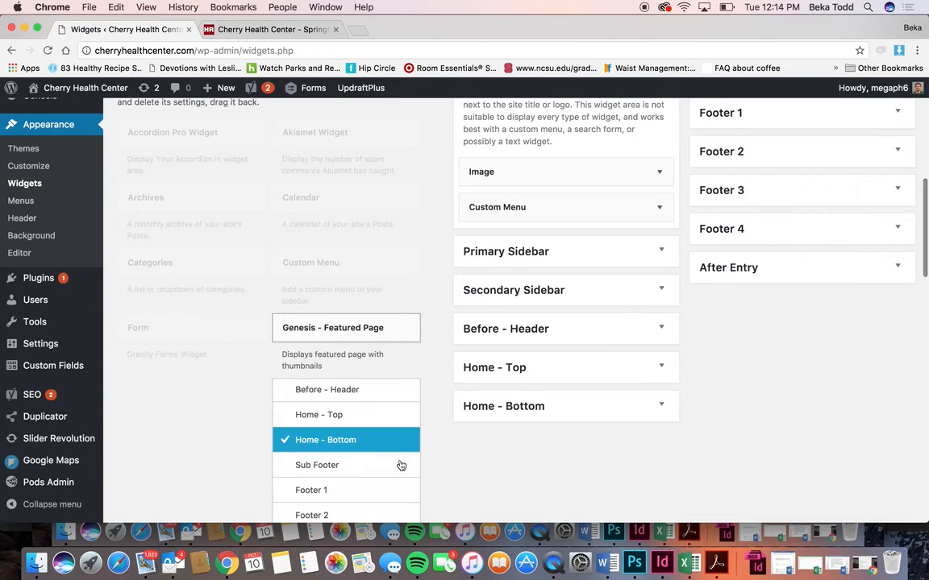
pyautogui.click(377, 336)
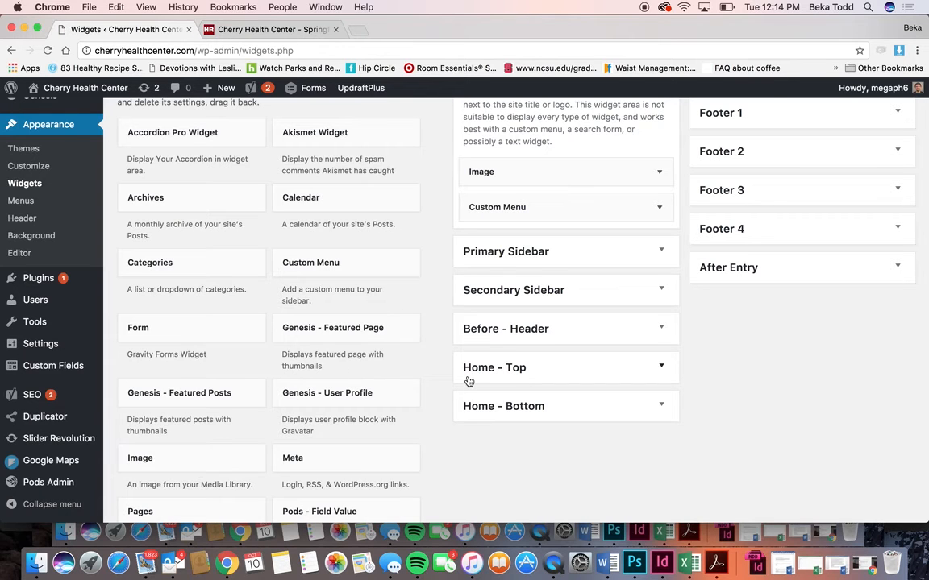
# Step: Check the Primary Sidebar and Secondary Sidebar areas, then expand Before - Header and view its Custom Menu widget settings
pyautogui.click(643, 263)
pyautogui.click(644, 263)
pyautogui.click(642, 299)
pyautogui.click(643, 300)
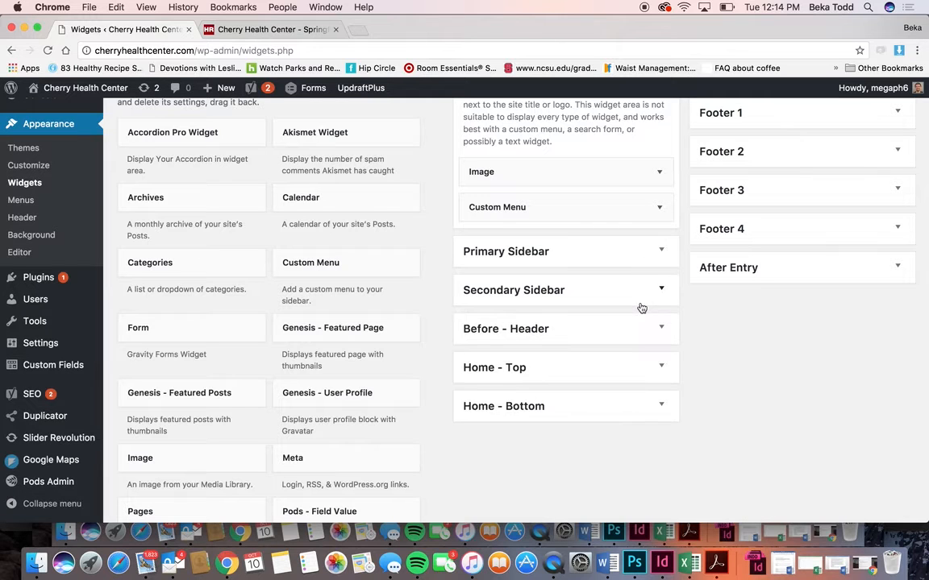
pyautogui.click(637, 337)
pyautogui.click(636, 337)
pyautogui.click(637, 337)
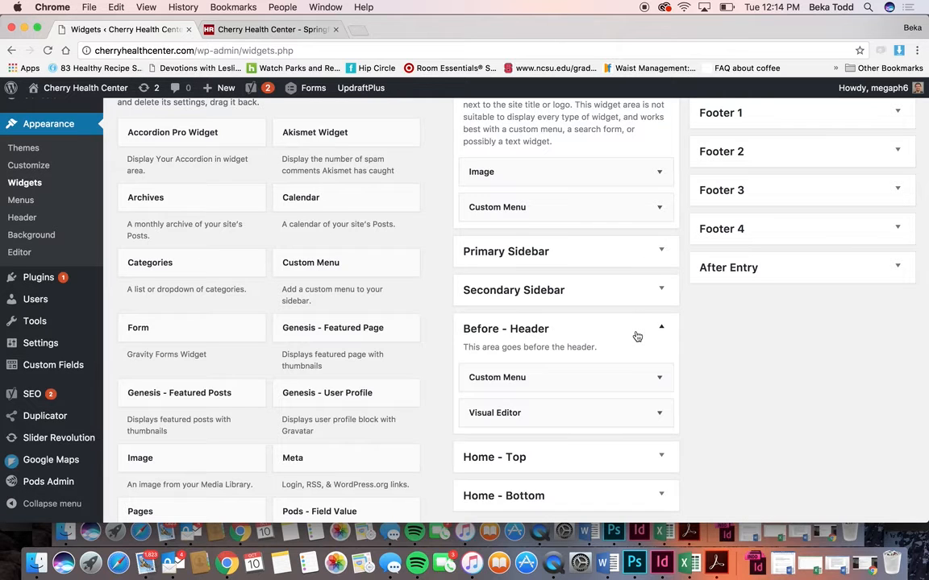
pyautogui.click(659, 379)
pyautogui.scroll(-3, 649, 403)
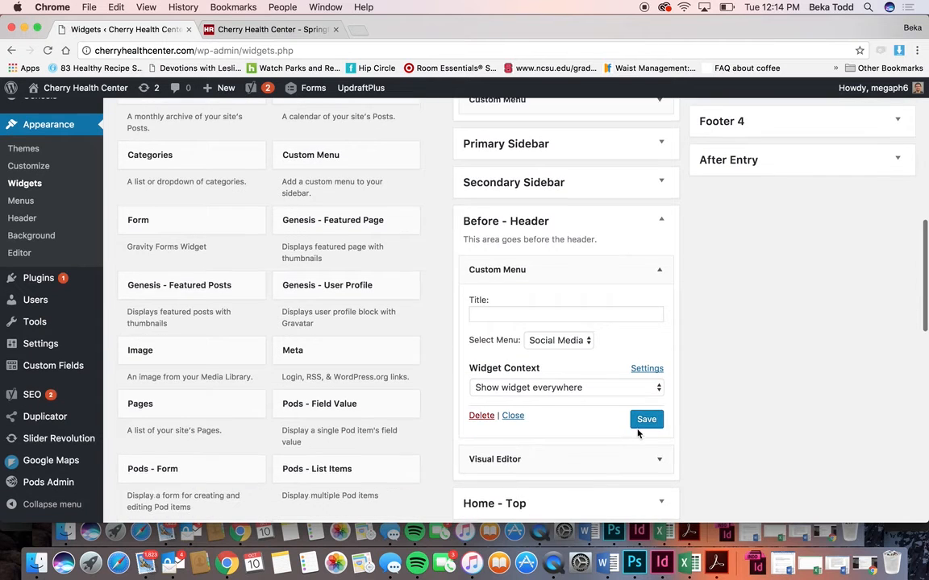
# Step: Collapse the Before - Header Custom Menu widget, review the Visual Editor widget's text and settings, and expand the Home - Top area
pyautogui.click(660, 270)
pyautogui.click(657, 303)
pyautogui.scroll(-3, 500, 399)
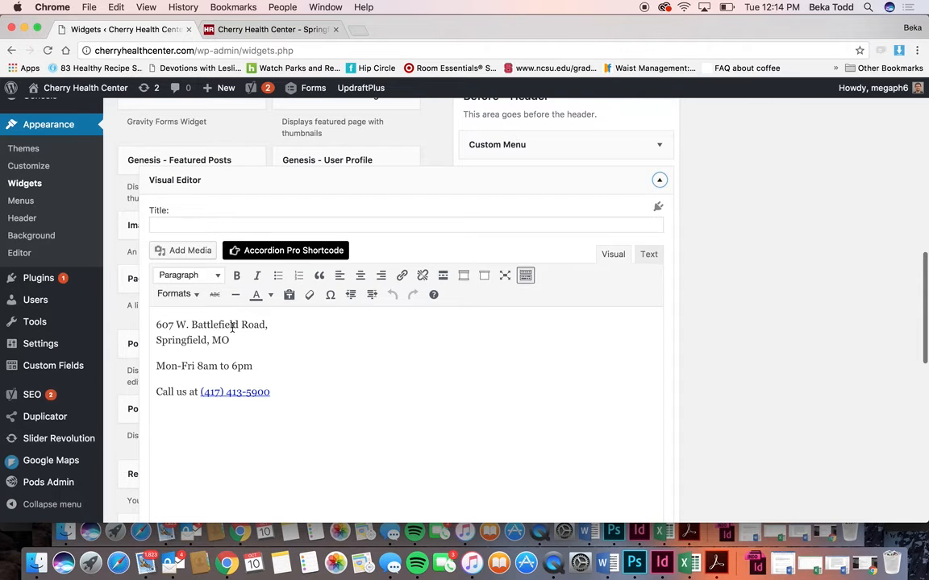
pyautogui.scroll(-6, 691, 214)
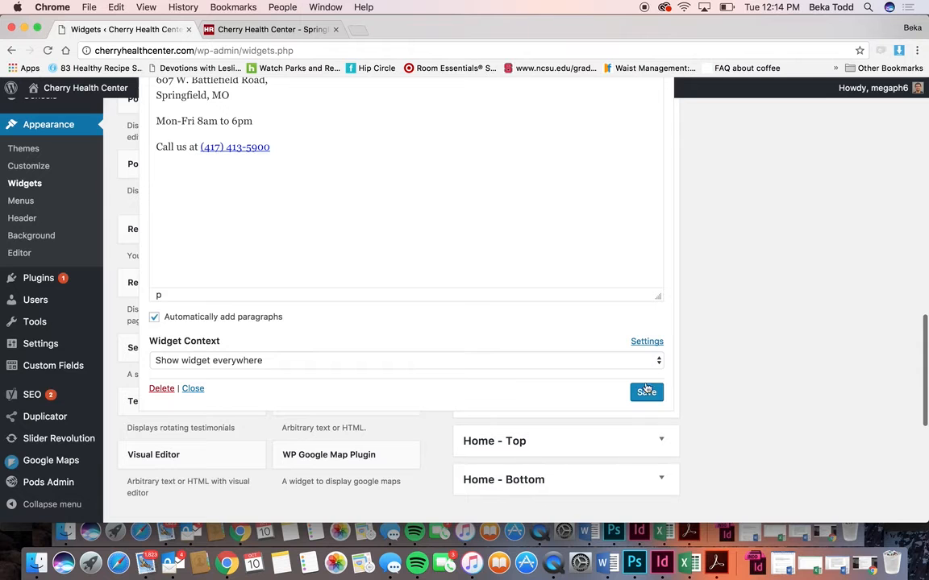
pyautogui.scroll(6, 609, 224)
pyautogui.click(659, 190)
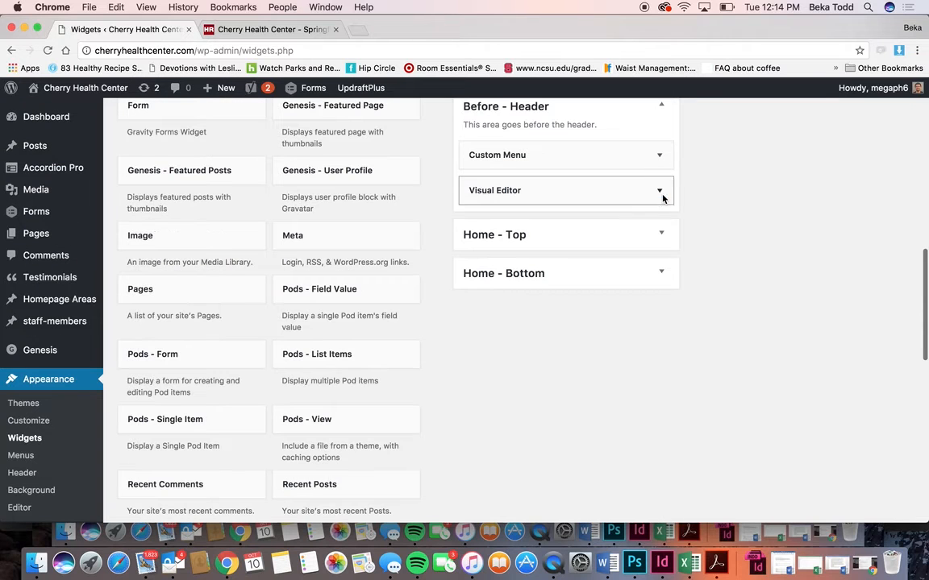
pyautogui.click(639, 237)
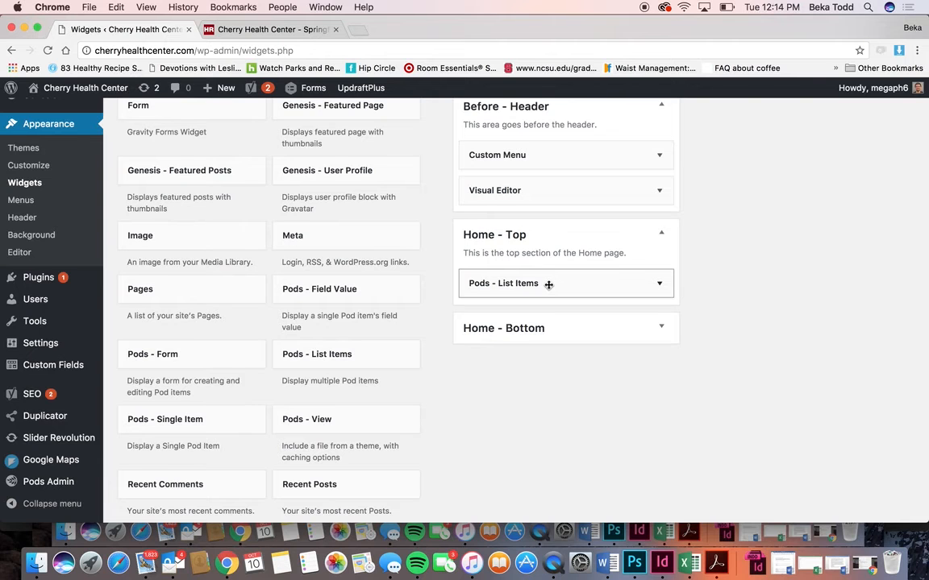
# Step: Expand the Footer 1 area and review the settings of its Contact Us form widget, including the Widget Context options
pyautogui.scroll(8, 548, 284)
pyautogui.click(838, 250)
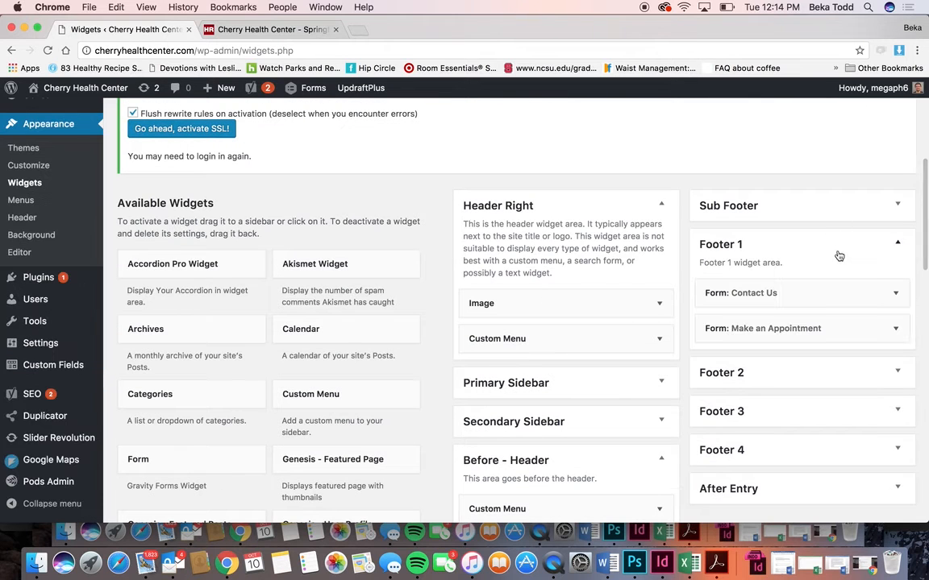
pyautogui.click(897, 294)
pyautogui.scroll(-3, 837, 332)
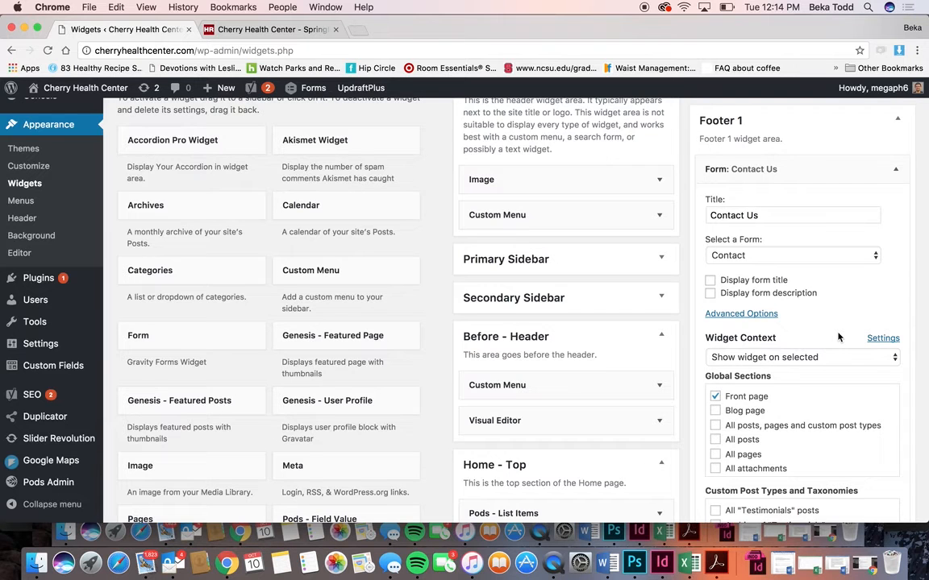
pyautogui.scroll(-8, 838, 337)
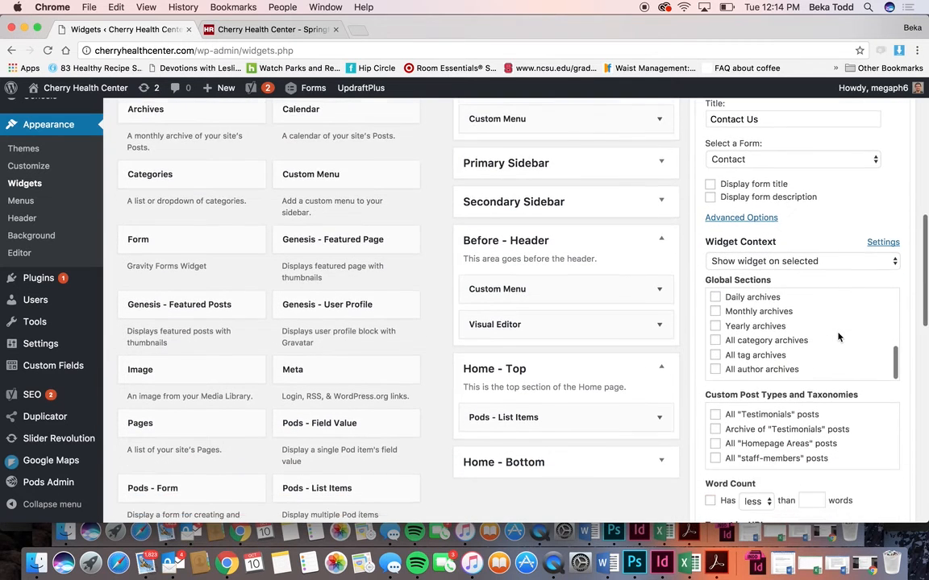
pyautogui.scroll(-10, 838, 337)
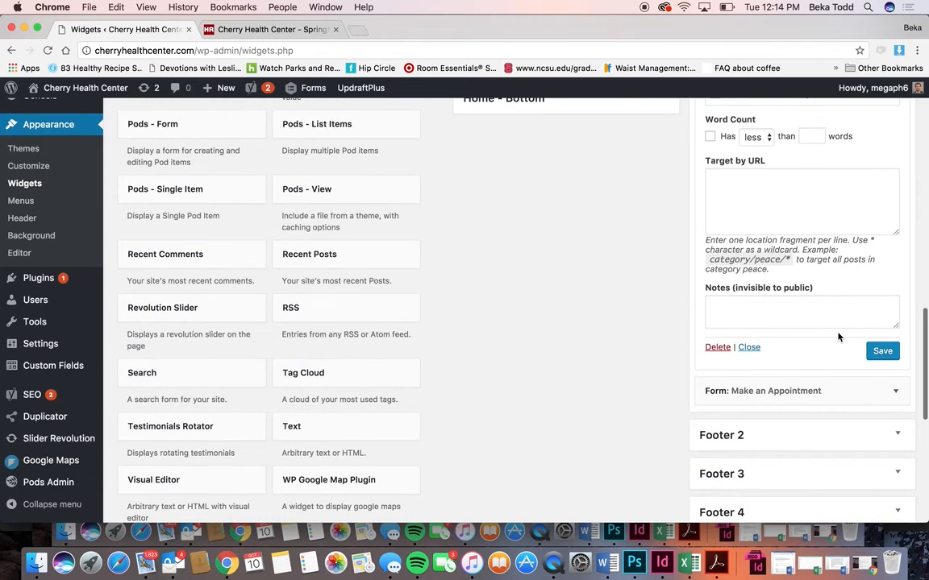
# Step: View the Make an Appointment form widget in Footer 1, and collapse both of the area's form widgets
pyautogui.click(894, 392)
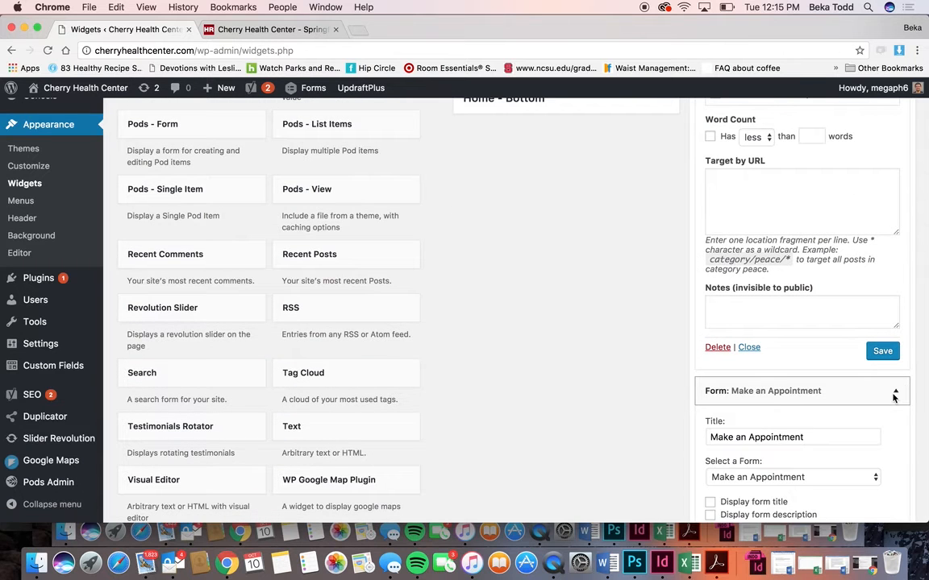
pyautogui.scroll(-2, 893, 398)
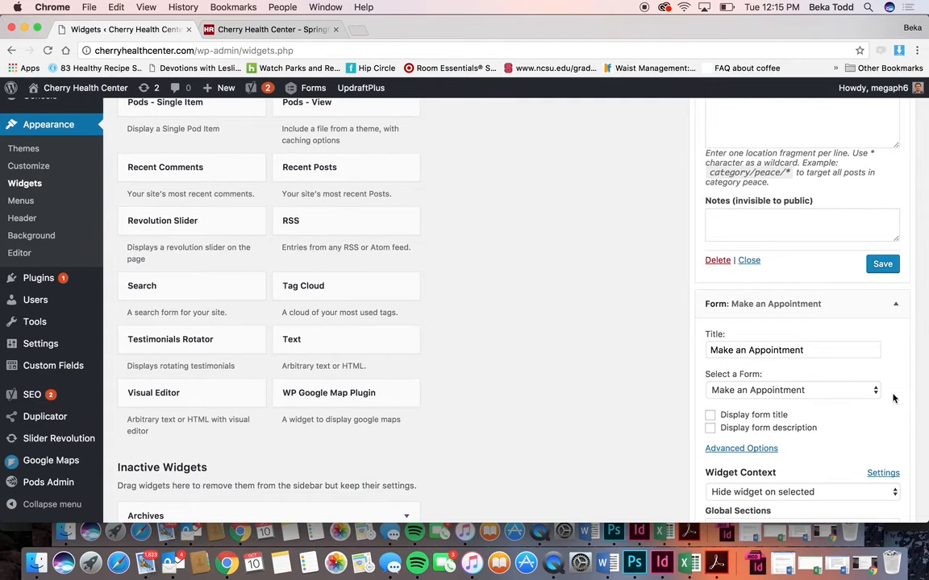
pyautogui.scroll(8, 893, 398)
pyautogui.scroll(10, 893, 399)
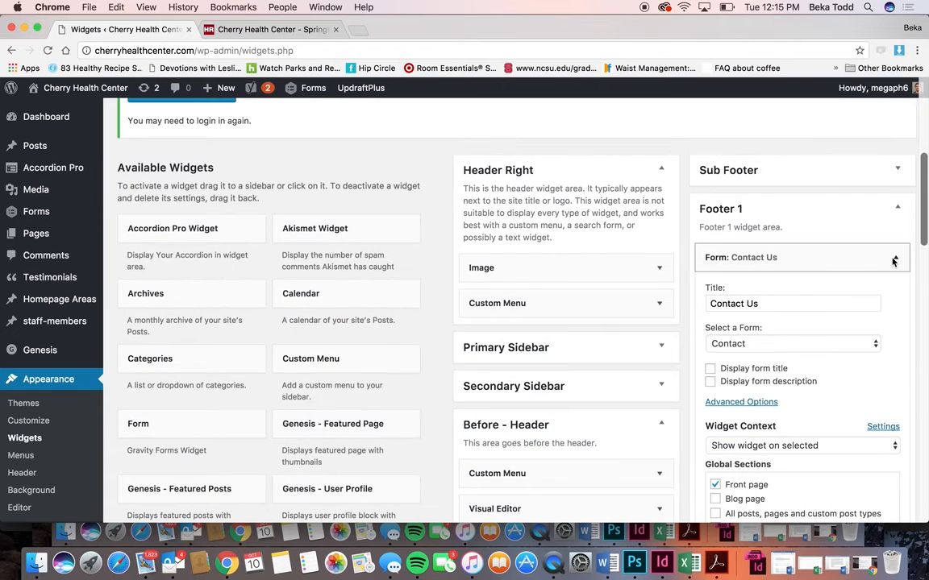
pyautogui.click(895, 260)
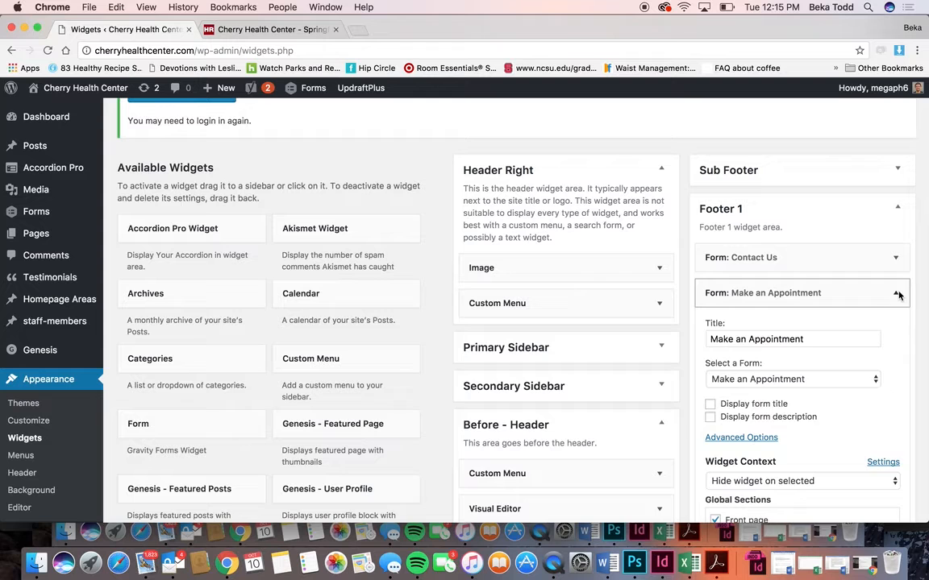
pyautogui.click(896, 294)
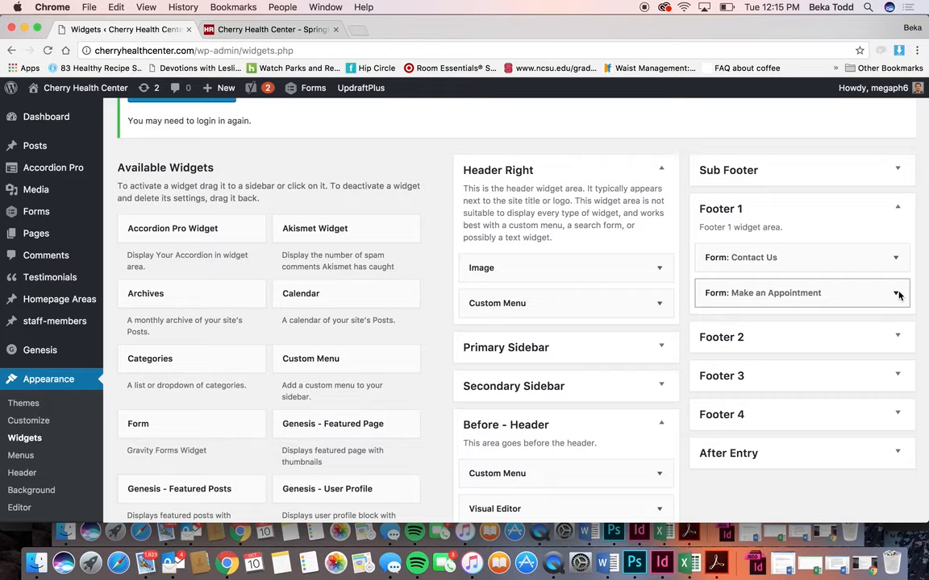
# Step: Reopen the Make an Appointment form widget and examine its Widget Context options for where the form is hidden
pyautogui.click(897, 295)
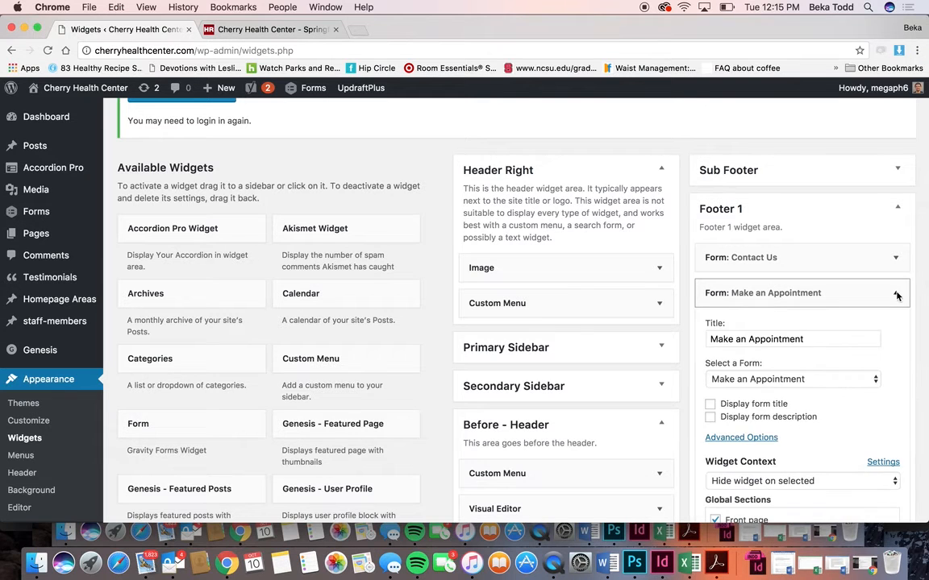
pyautogui.scroll(-5, 846, 379)
pyautogui.scroll(-4, 847, 380)
pyautogui.scroll(-2, 847, 381)
pyautogui.scroll(10, 846, 382)
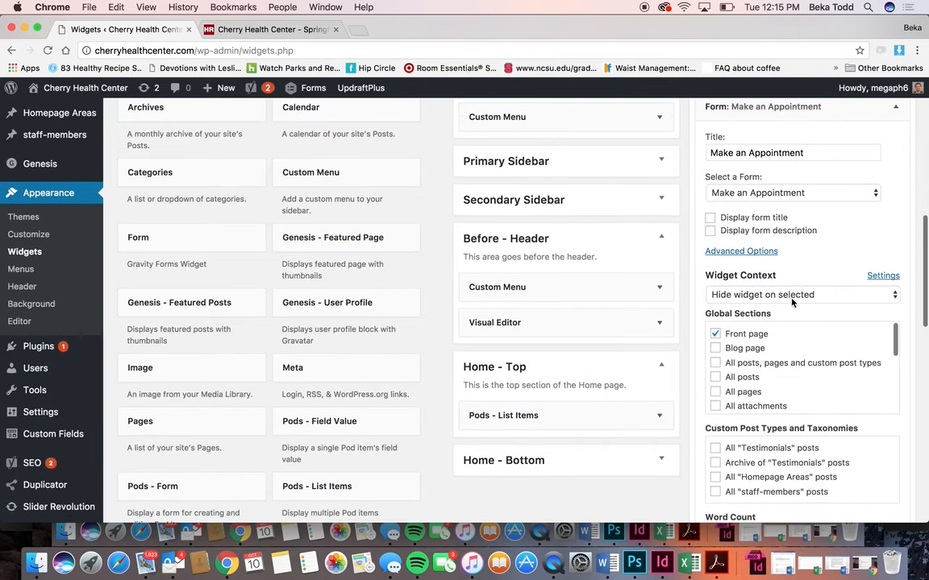
pyautogui.scroll(-8, 769, 262)
pyautogui.scroll(-5, 773, 258)
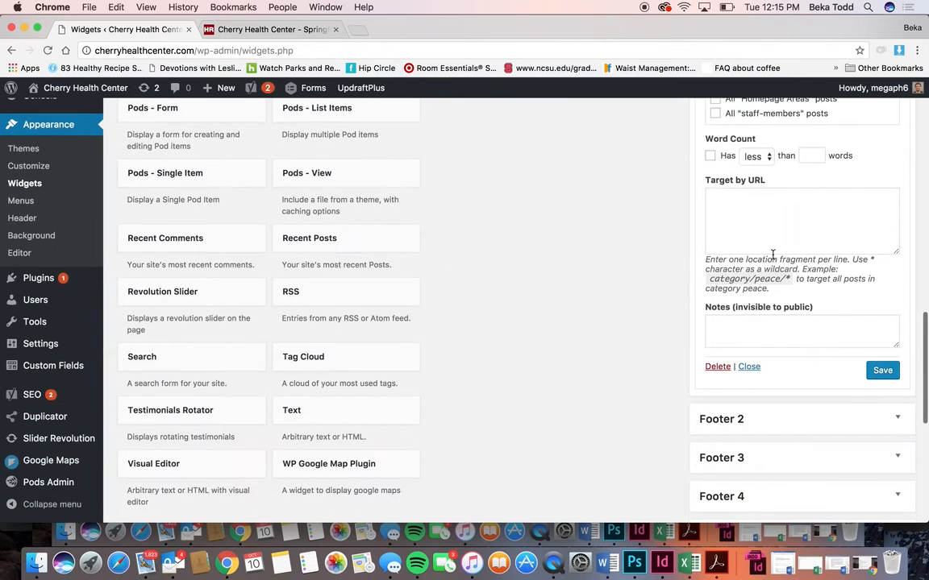
pyautogui.scroll(-3, 772, 255)
# Step: Expand Footer 2, view its WP Google Map Plugin widget settings, and expand the Footer 3 area
pyautogui.click(853, 306)
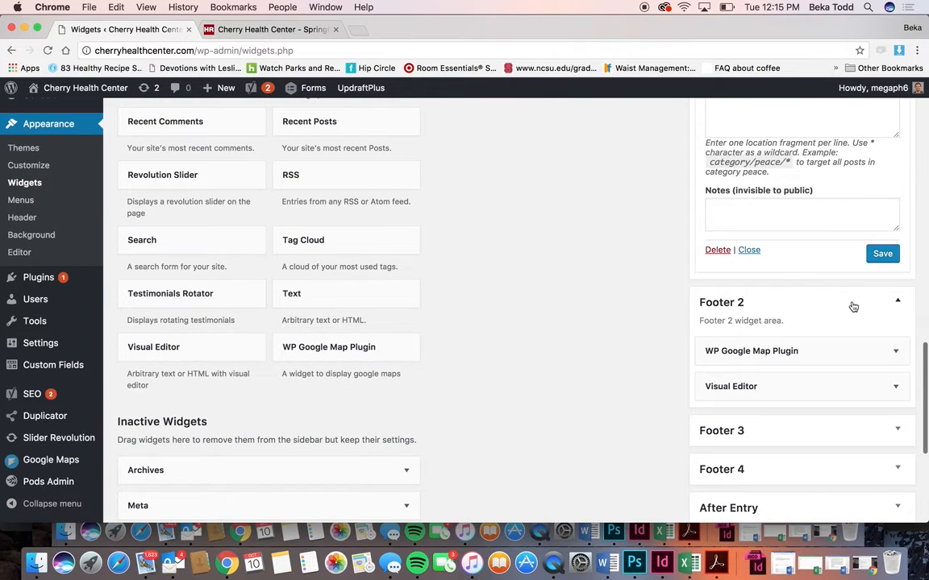
pyautogui.scroll(-2, 849, 307)
pyautogui.click(887, 300)
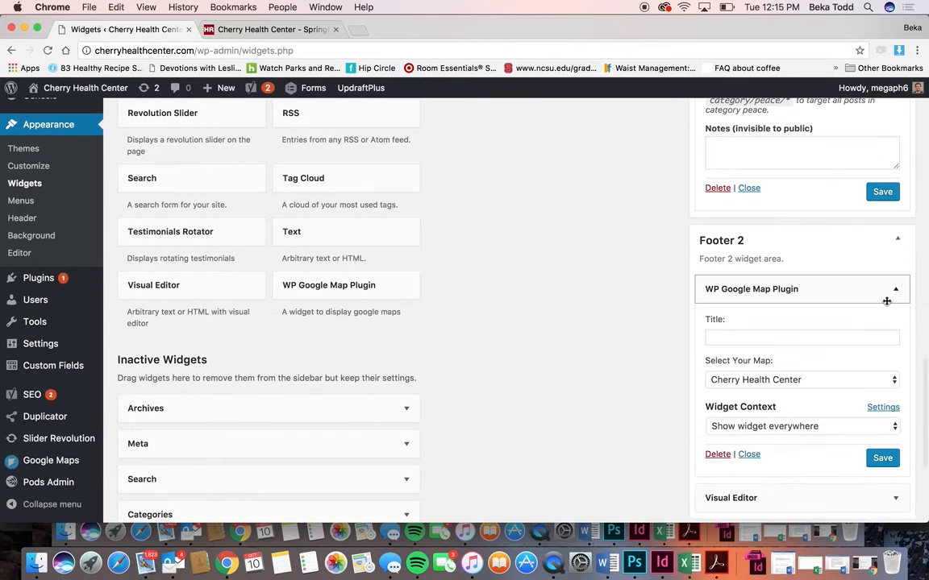
pyautogui.scroll(-4, 813, 389)
pyautogui.click(813, 387)
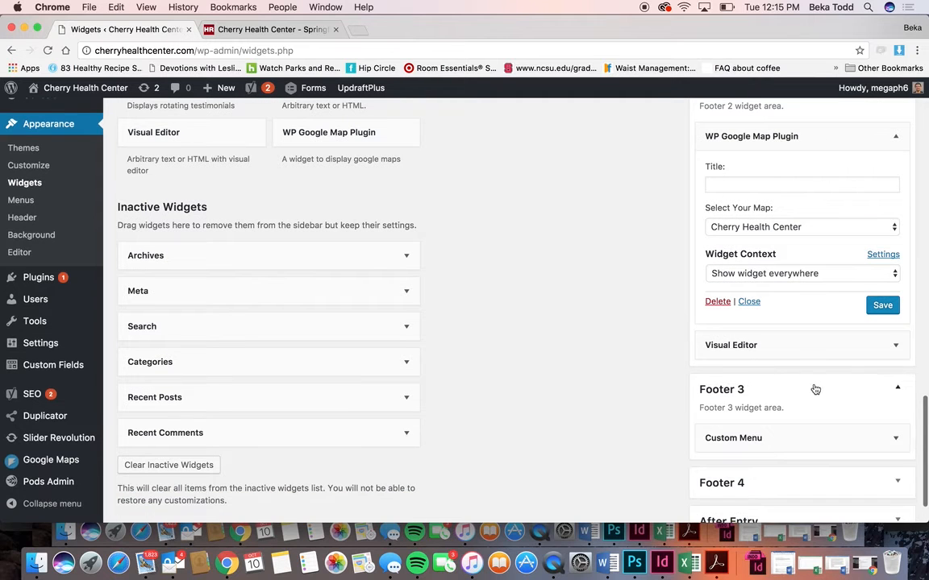
# Step: Review the address, hours and contact text in the Footer 2 Visual Editor widget, and collapse the widget
pyautogui.click(886, 345)
pyautogui.scroll(-4, 741, 417)
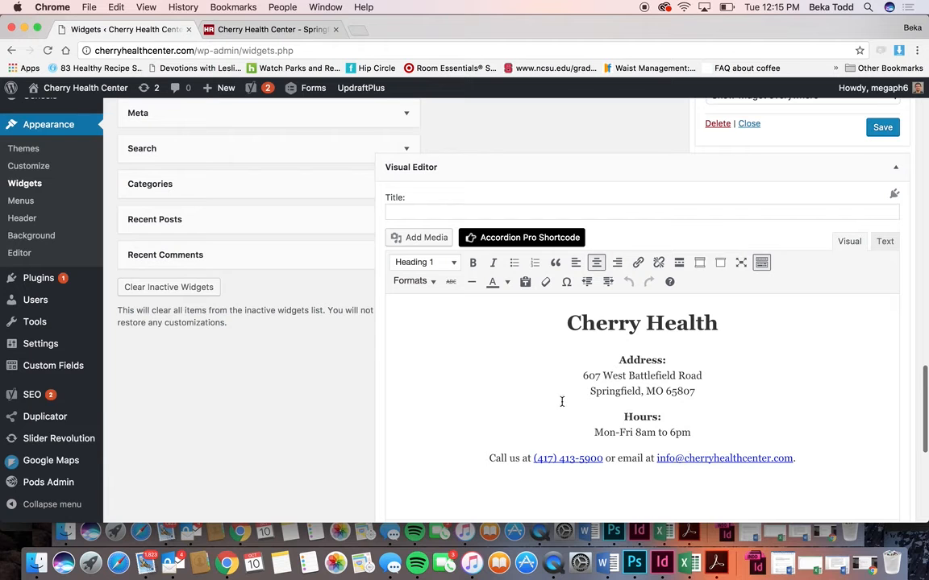
pyautogui.scroll(-2, 725, 344)
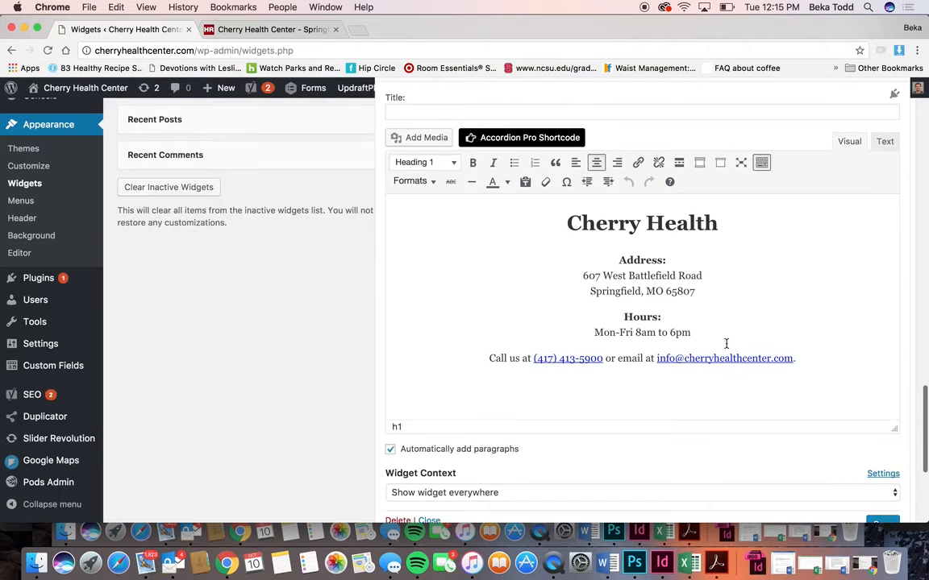
pyautogui.scroll(2, 725, 342)
pyautogui.scroll(-6, 795, 363)
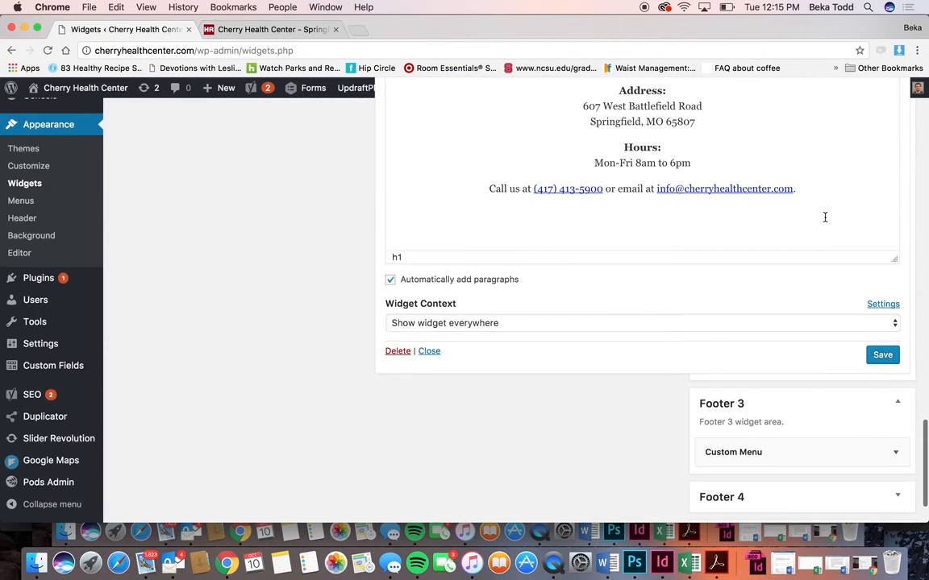
pyautogui.scroll(5, 824, 216)
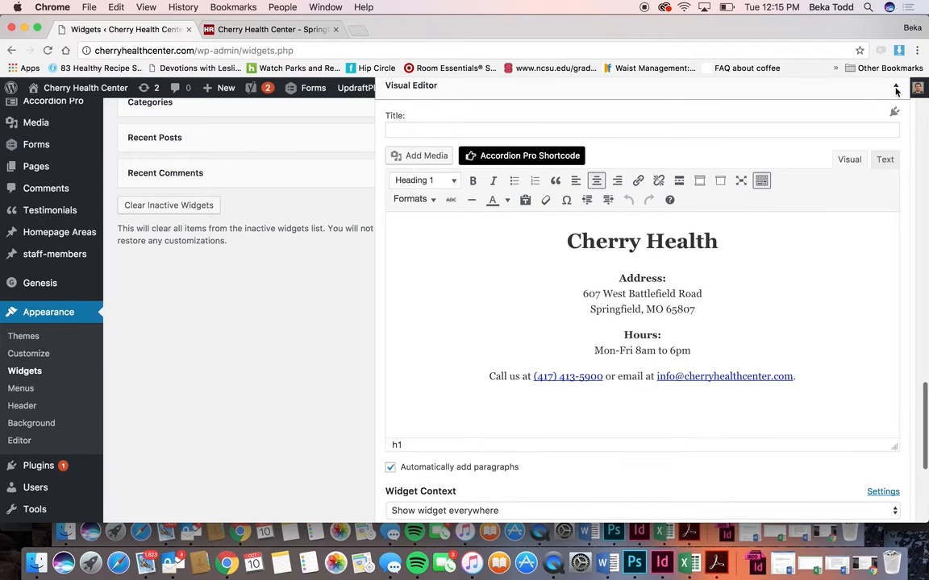
pyautogui.click(895, 87)
pyautogui.scroll(1, 762, 172)
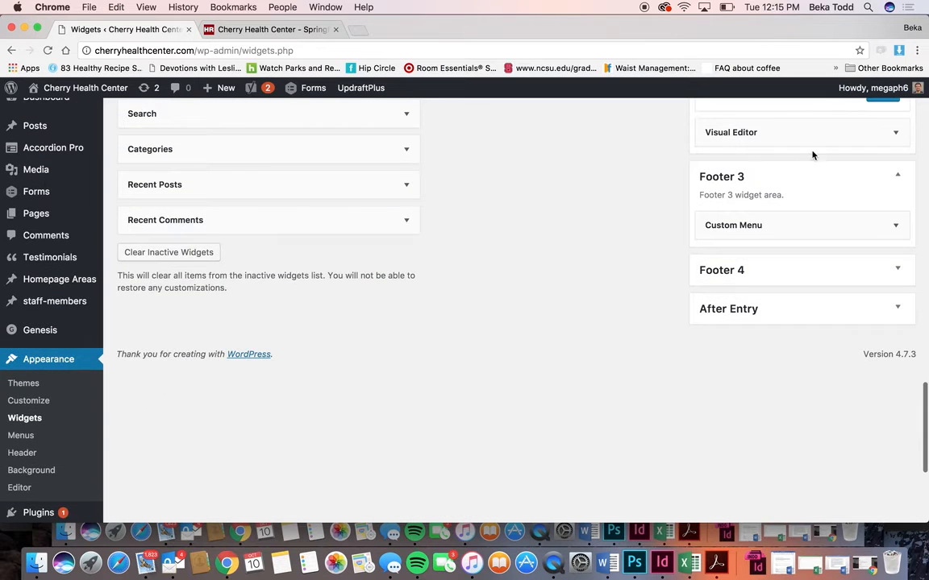
pyautogui.scroll(5, 860, 131)
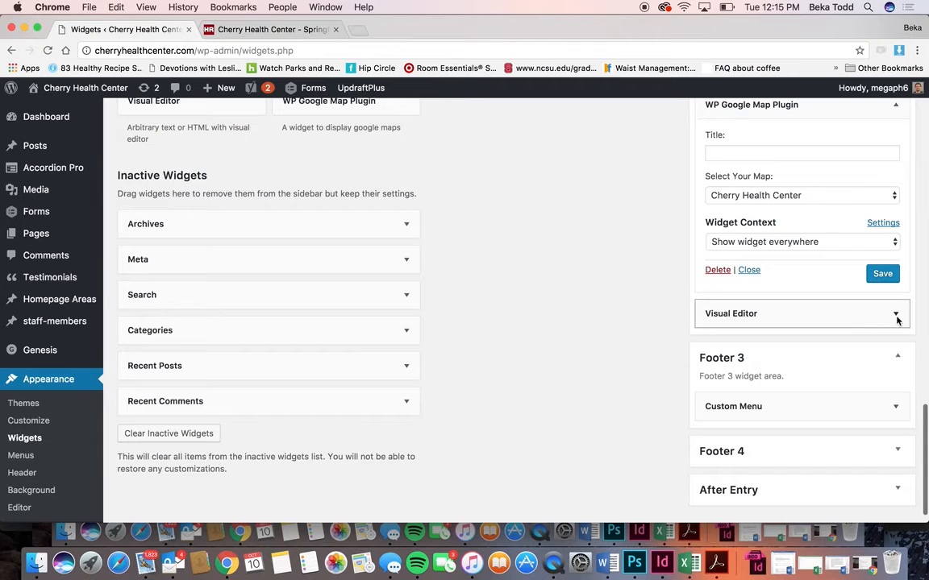
# Step: View the Footer 3 Custom Menu widget settings and compare them with the footer of the live homepage
pyautogui.click(875, 409)
pyautogui.scroll(-5, 877, 412)
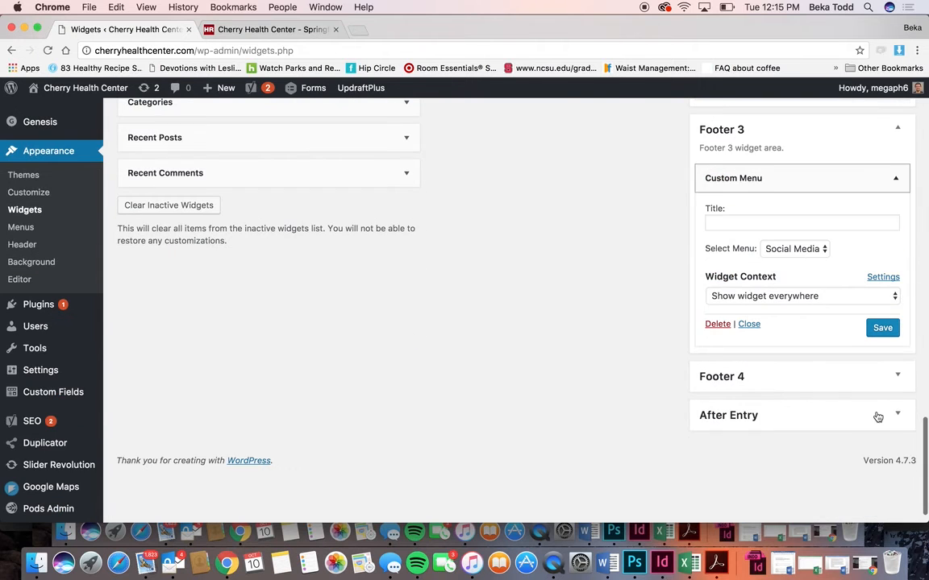
pyautogui.click(306, 31)
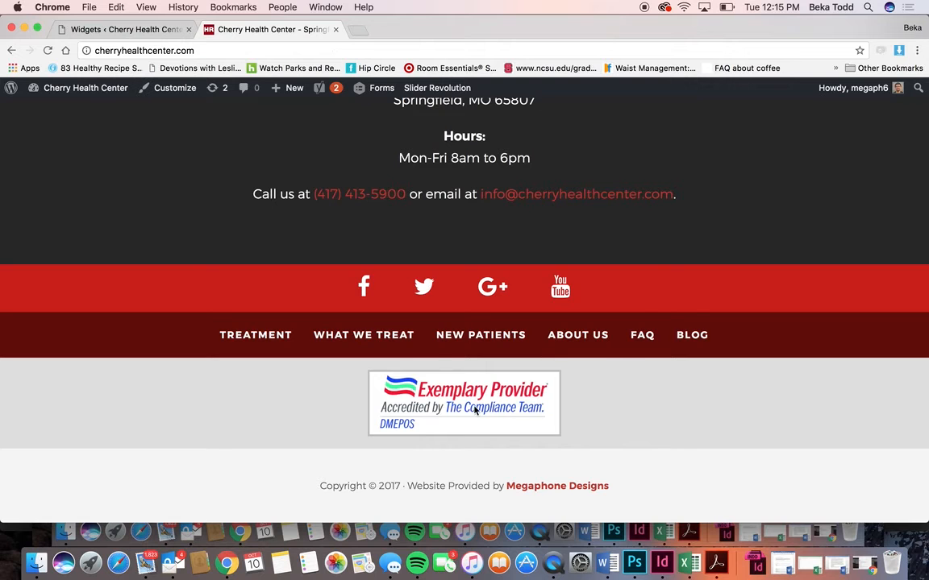
pyautogui.click(125, 29)
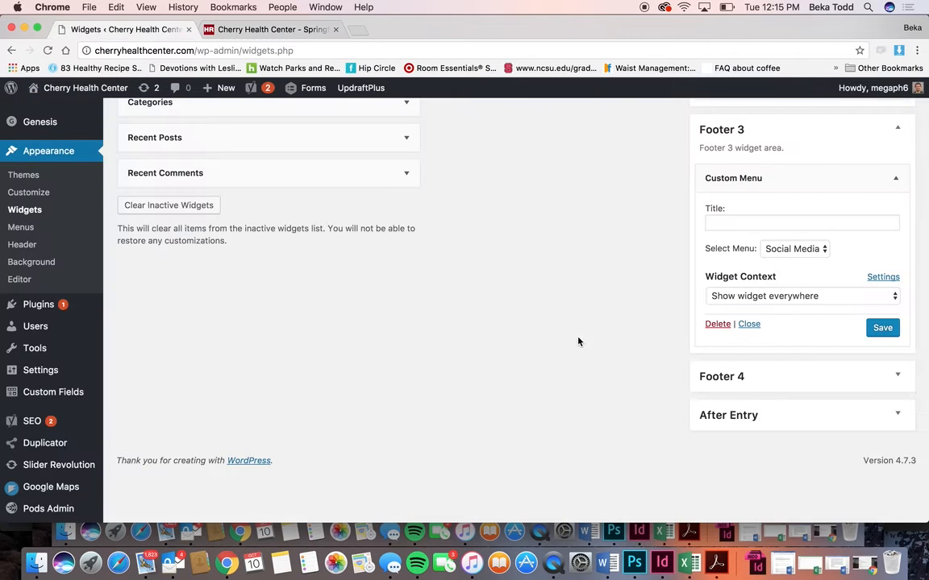
# Step: Expand Footer 4 and view its Custom Menu and Image widgets, collapsing each one
pyautogui.click(784, 387)
pyautogui.click(798, 424)
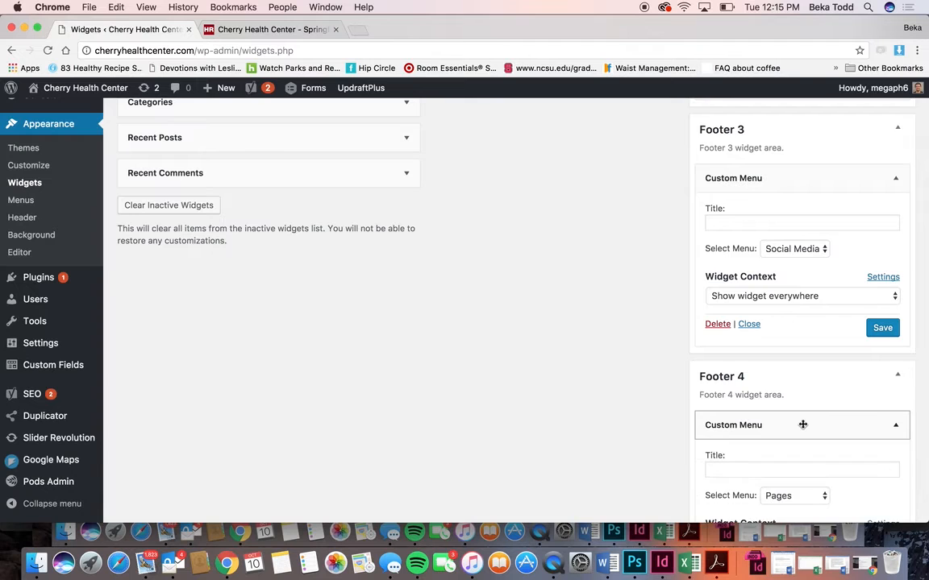
pyautogui.click(803, 425)
pyautogui.scroll(-1, 803, 423)
pyautogui.click(803, 424)
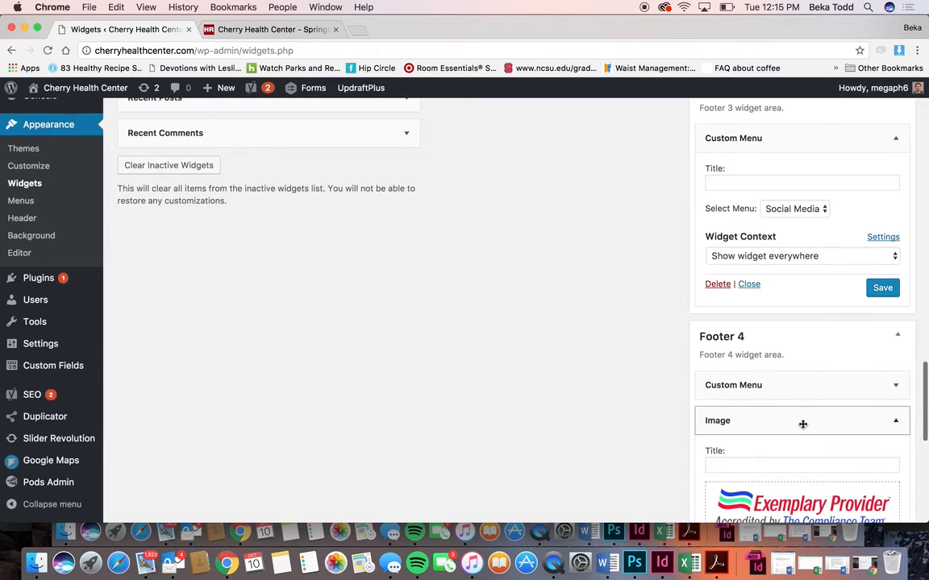
pyautogui.click(803, 424)
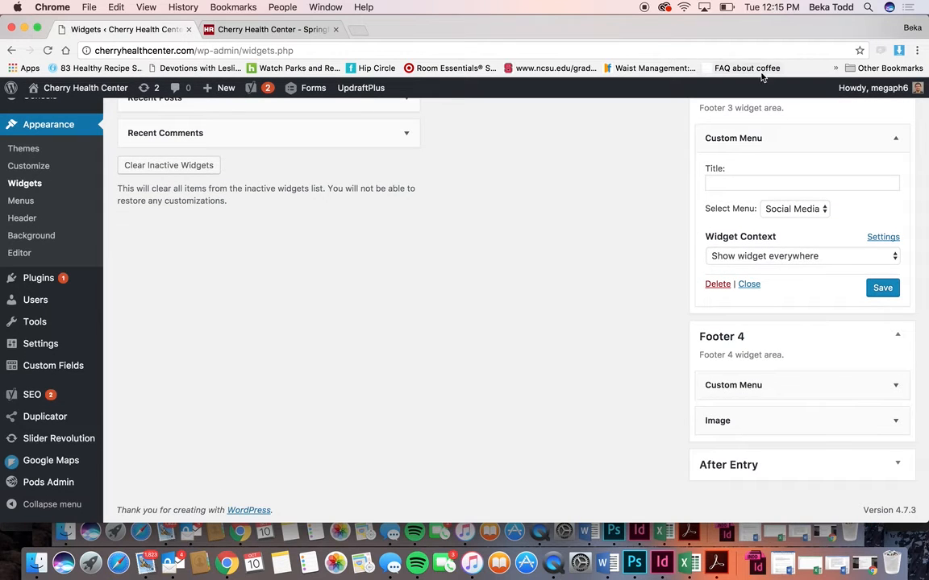
pyautogui.rightClick(481, 305)
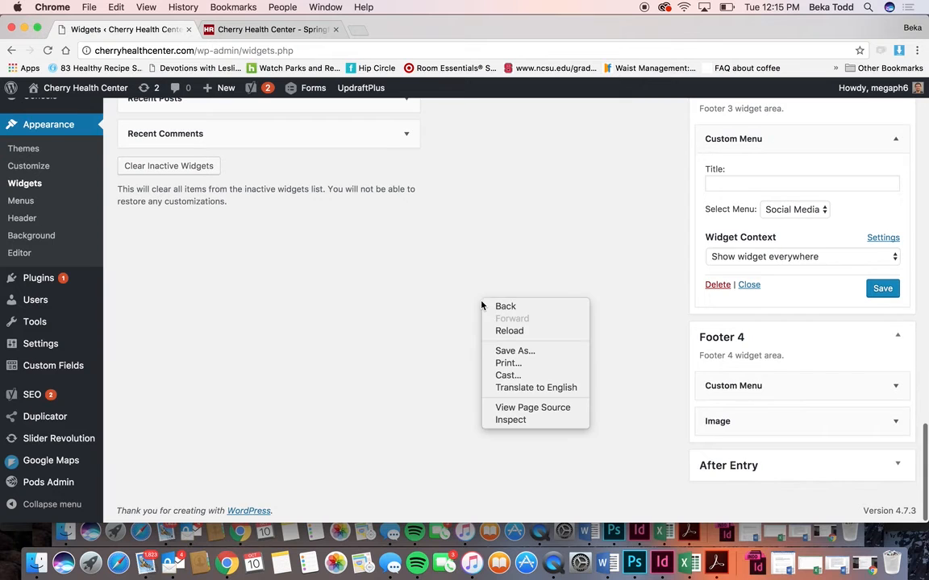
pyautogui.click(400, 307)
pyautogui.scroll(10, 400, 308)
pyautogui.scroll(3, 400, 308)
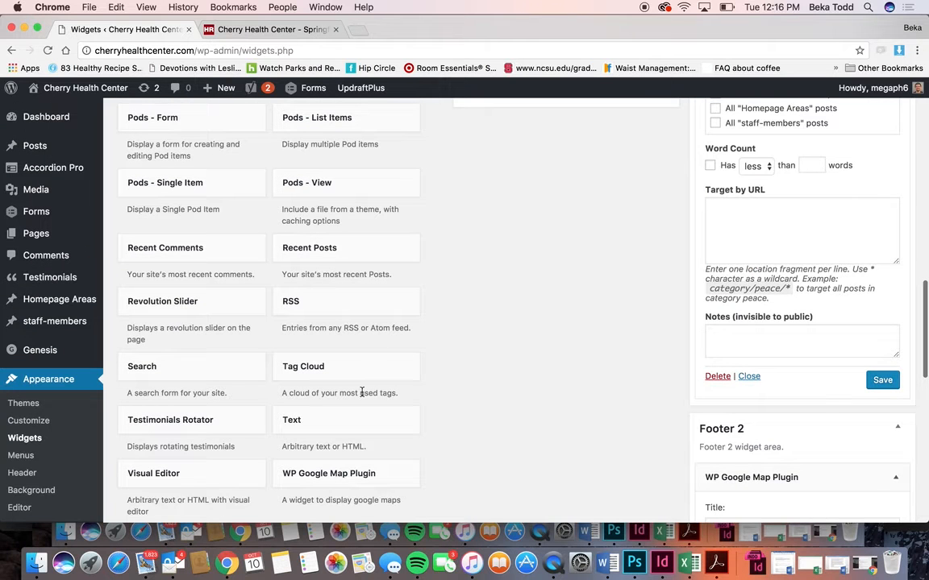
pyautogui.scroll(3, 187, 421)
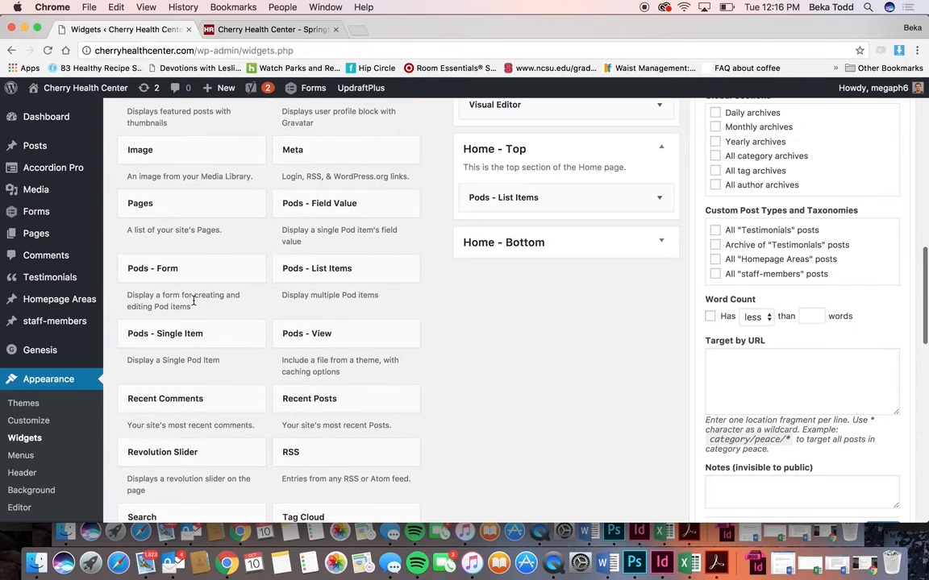
pyautogui.scroll(3, 339, 155)
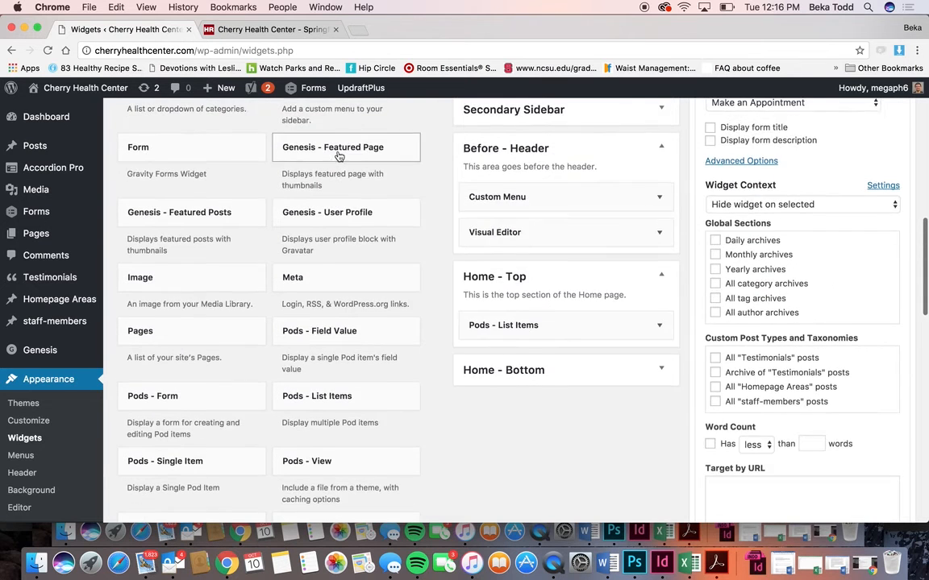
# Step: View the list of widget areas the Form widget can be added to, including Sub Footer, and close the list
pyautogui.scroll(3, 339, 156)
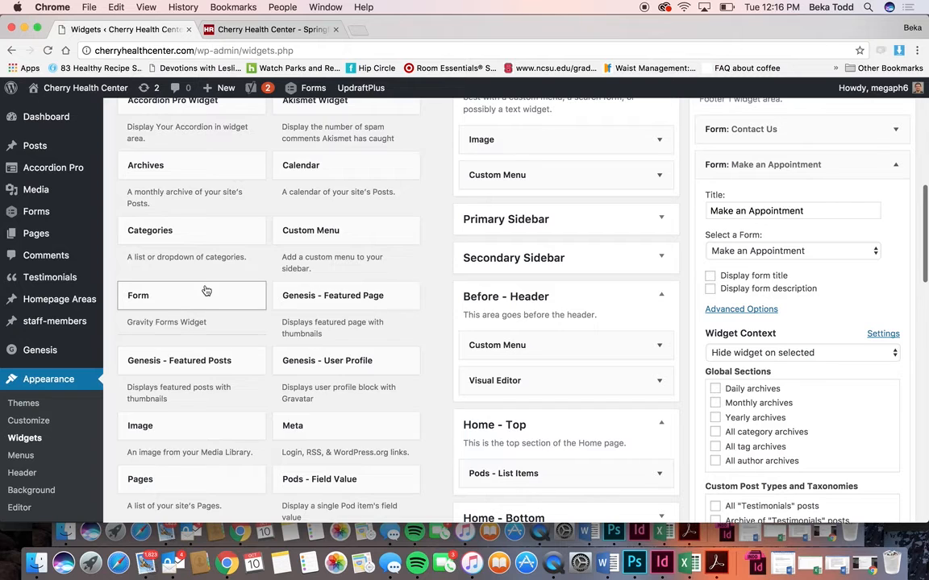
pyautogui.click(206, 292)
pyautogui.click(200, 500)
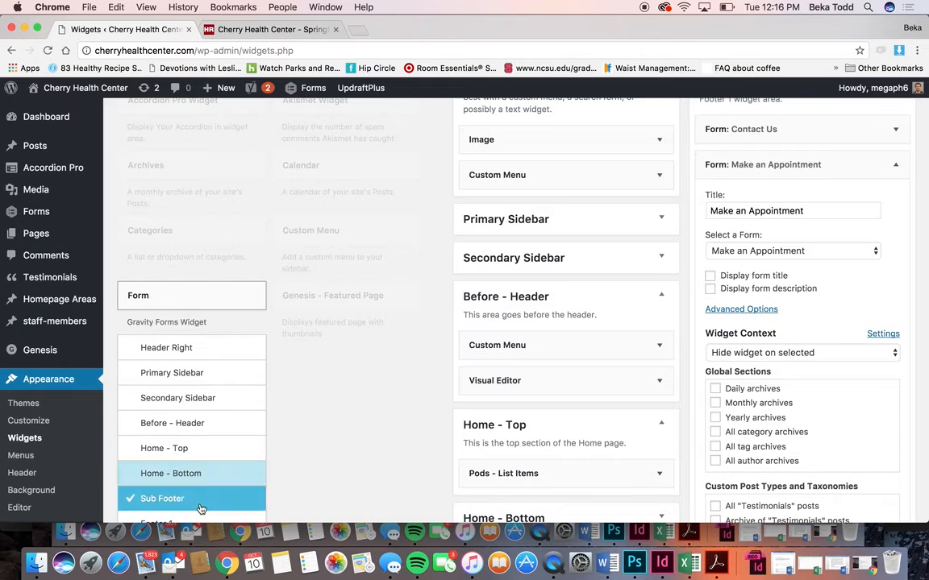
pyautogui.moveTo(593, 346); pyautogui.dragTo(593, 346)
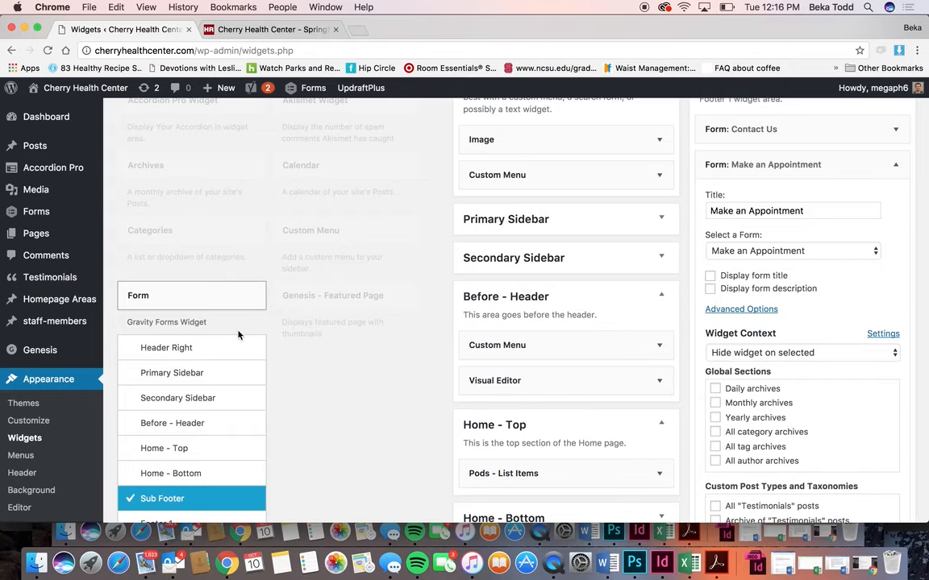
pyautogui.click(213, 306)
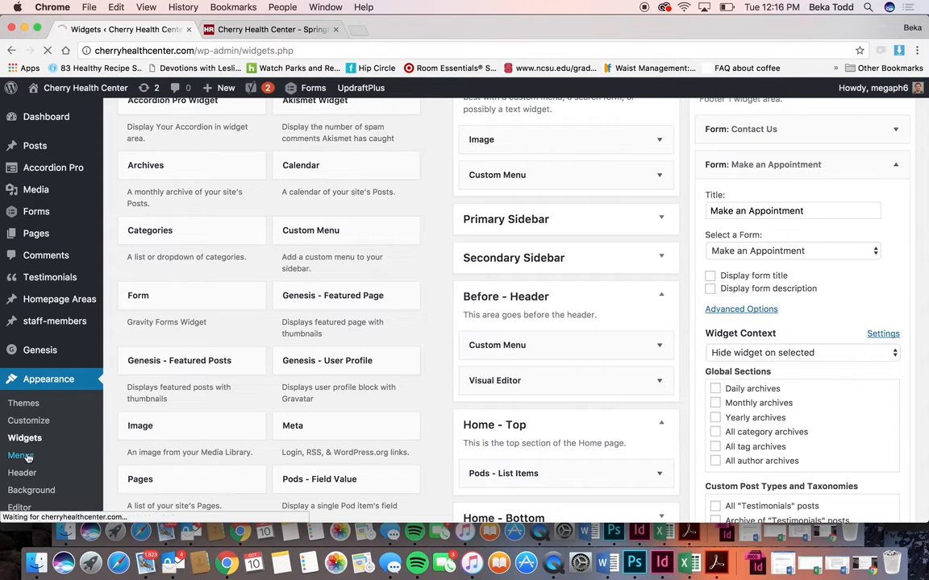
# Step: Open the Menus page and review the Social Media menu structure and the Custom Links options
pyautogui.scroll(-5, 200, 352)
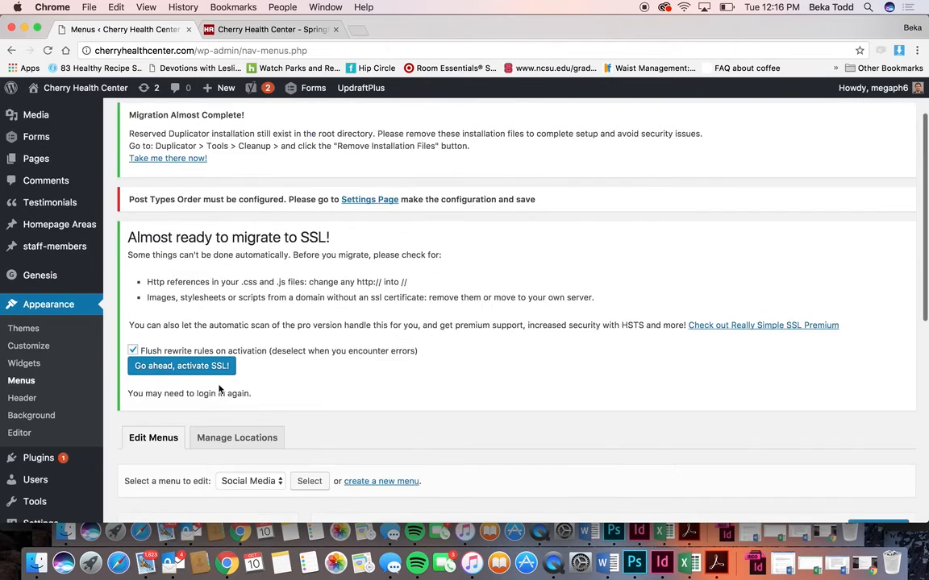
pyautogui.scroll(-3, 218, 387)
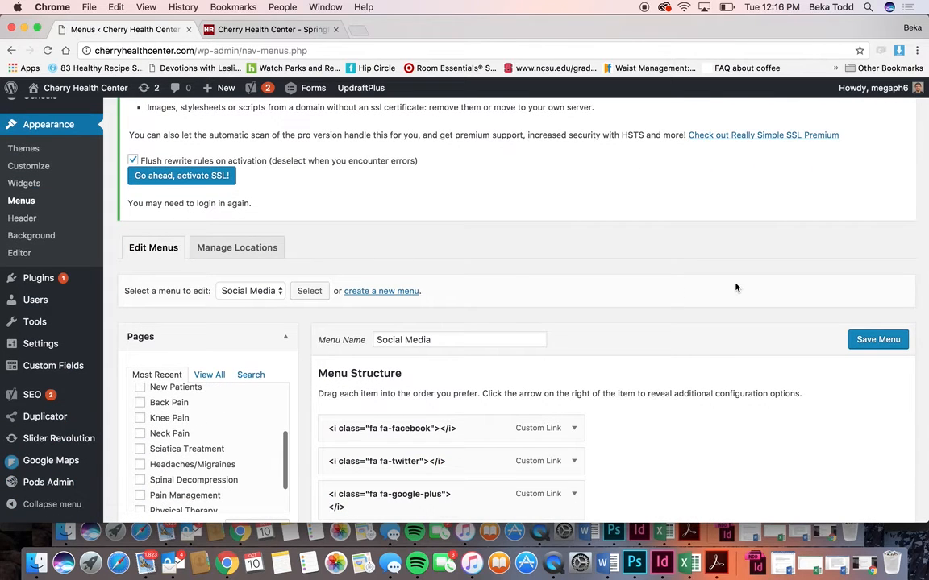
pyautogui.scroll(-2, 735, 287)
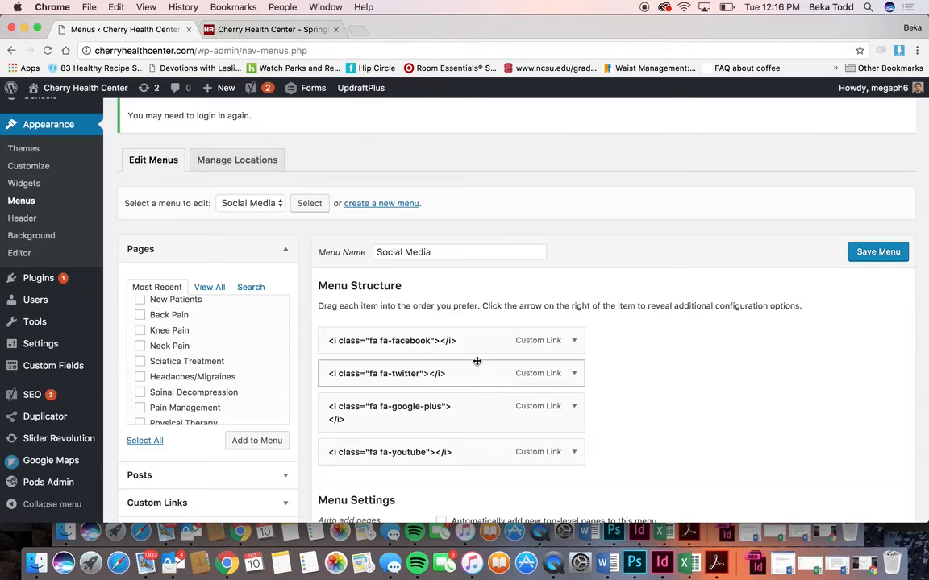
pyautogui.scroll(-3, 617, 380)
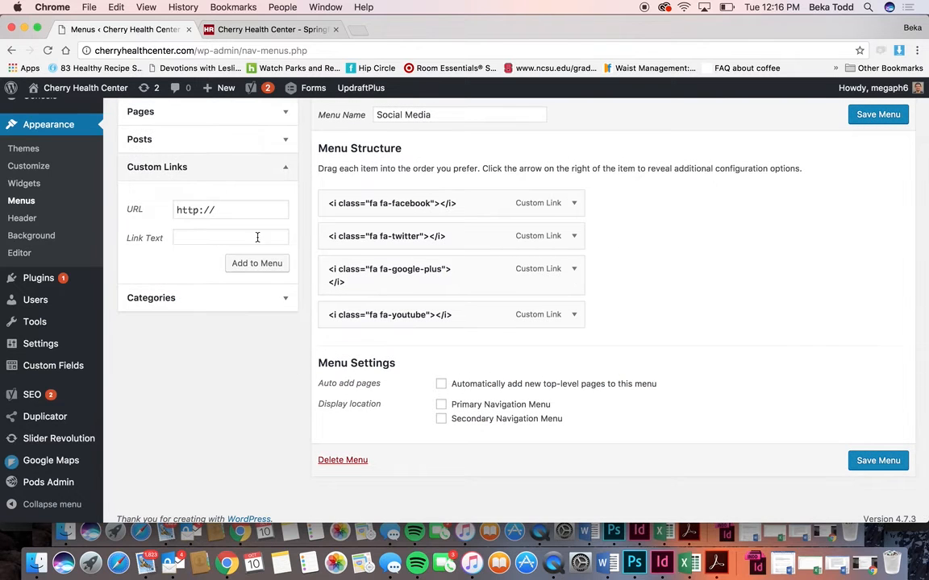
# Step: Copy the Facebook item's navigation label into the link text of a new custom link, and clear that text
pyautogui.click(226, 210)
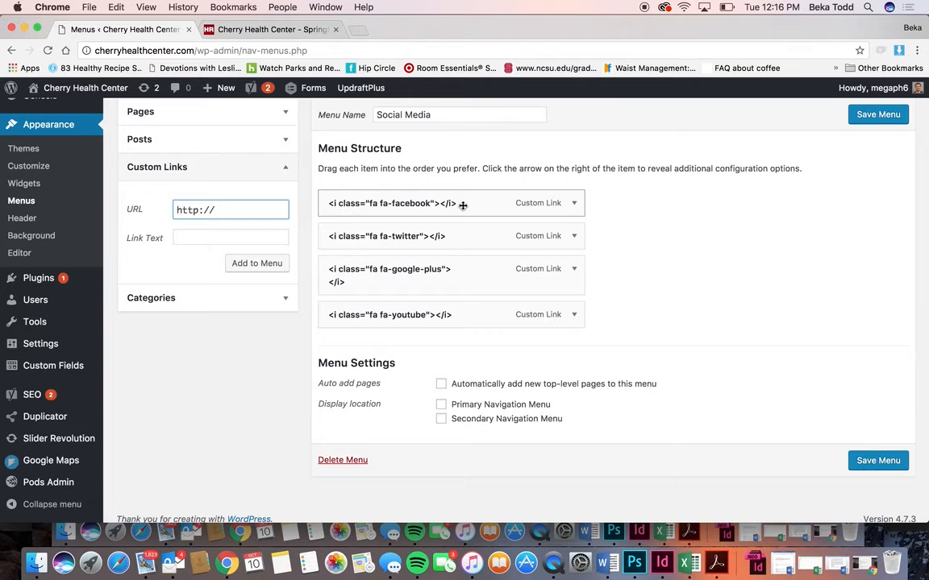
pyautogui.click(574, 204)
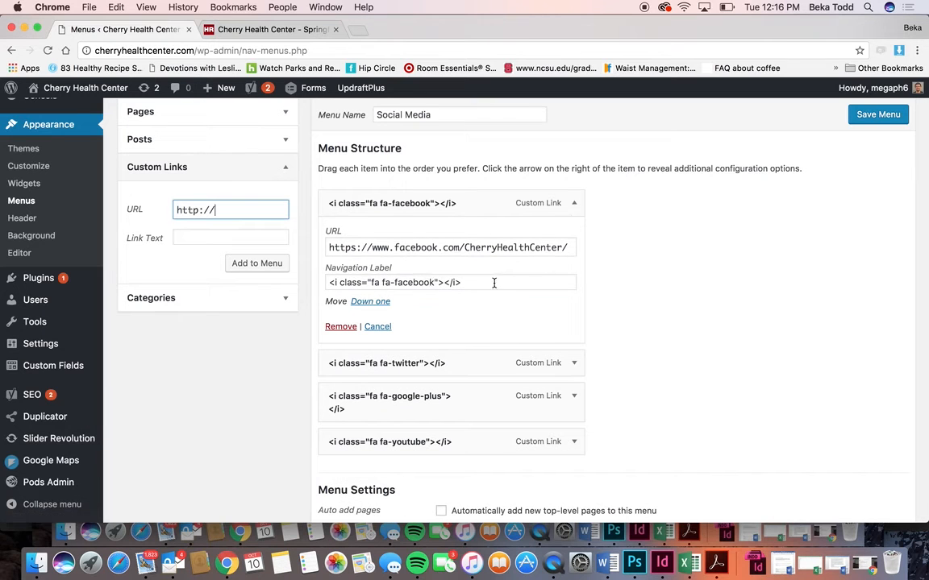
pyautogui.moveTo(494, 283); pyautogui.dragTo(313, 283)
pyautogui.press('super+c')
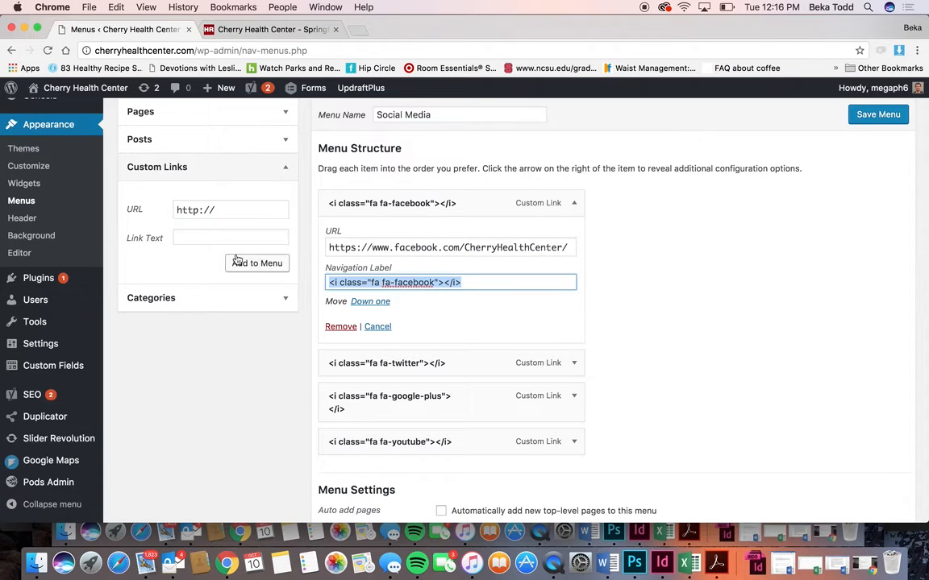
pyautogui.click(218, 238)
pyautogui.press('super+v')
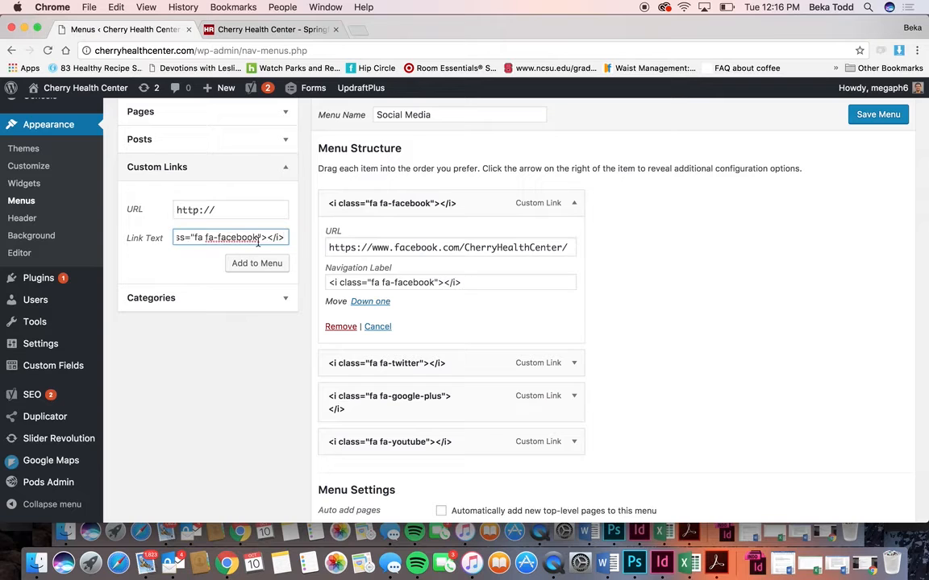
pyautogui.tripleClick(220, 239)
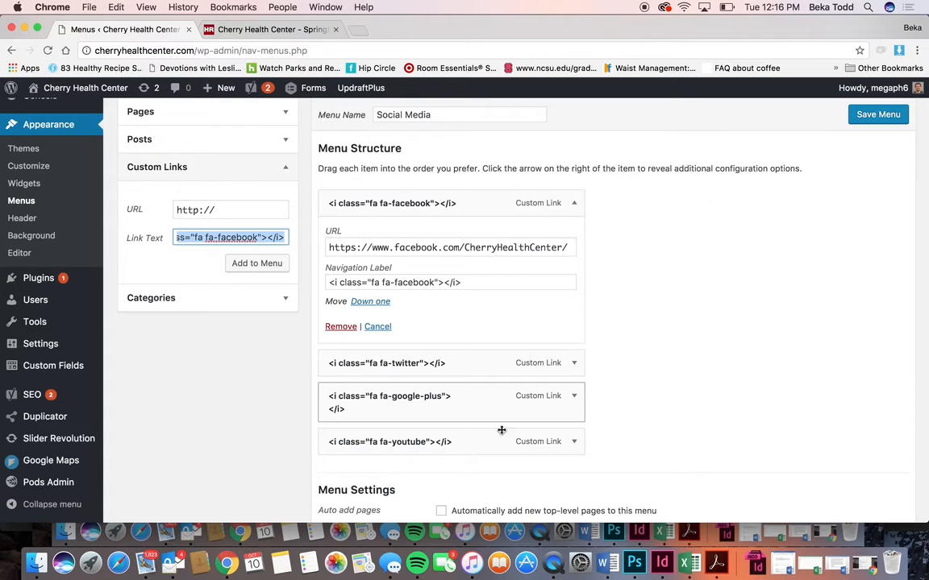
pyautogui.press('BackSpace')
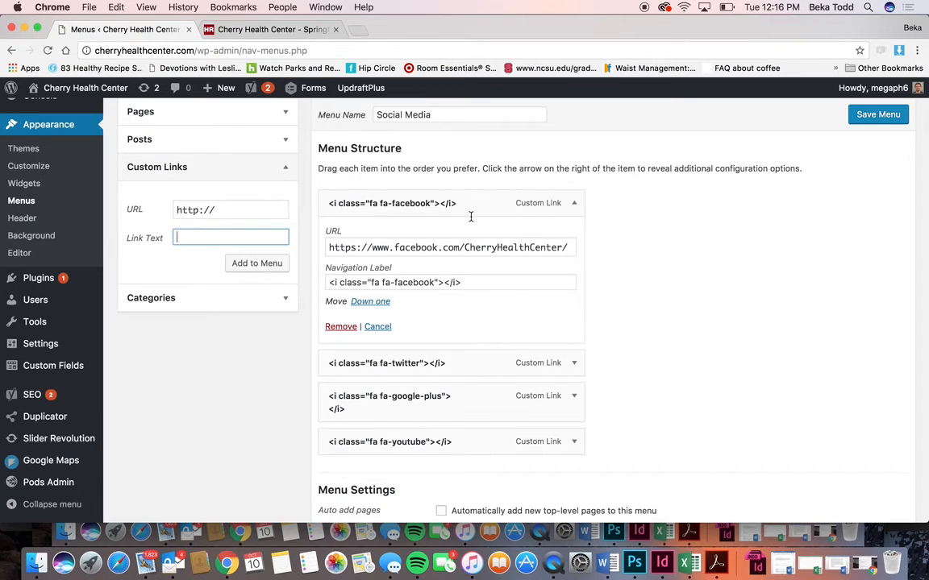
# Step: Load the Pages menu for editing and review its items and sub items
pyautogui.scroll(3, 471, 216)
pyautogui.click(273, 155)
pyautogui.click(268, 143)
pyautogui.click(295, 155)
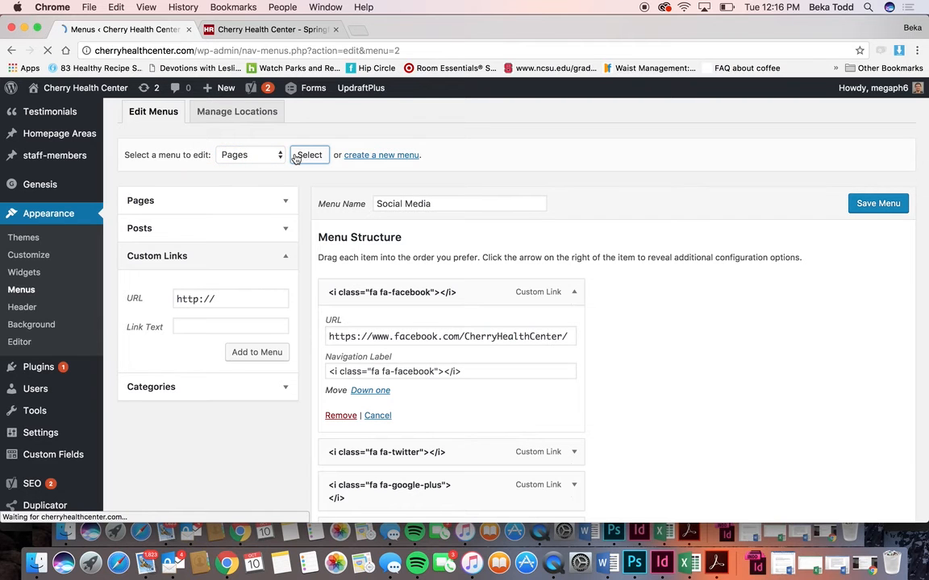
pyautogui.scroll(-4, 434, 293)
pyautogui.scroll(-3, 435, 293)
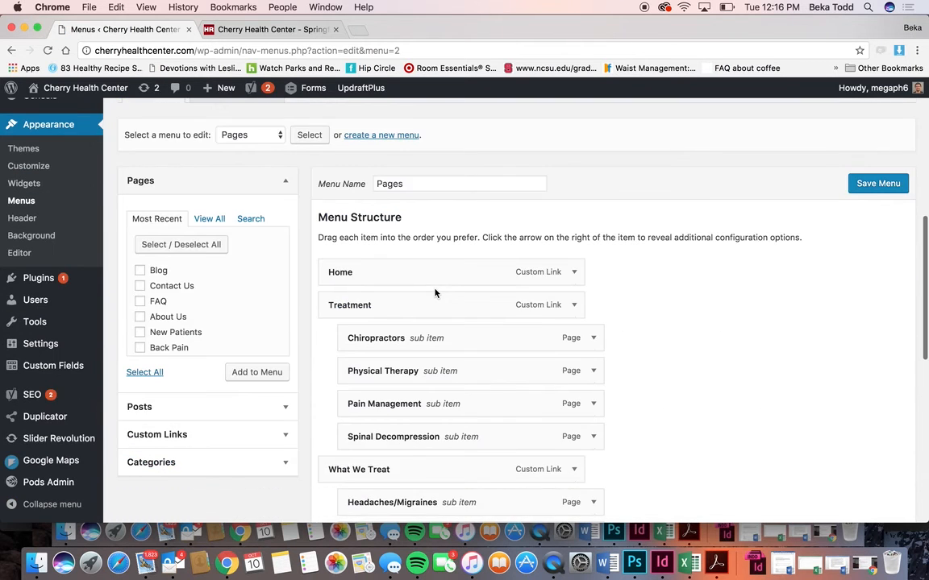
pyautogui.scroll(-5, 434, 293)
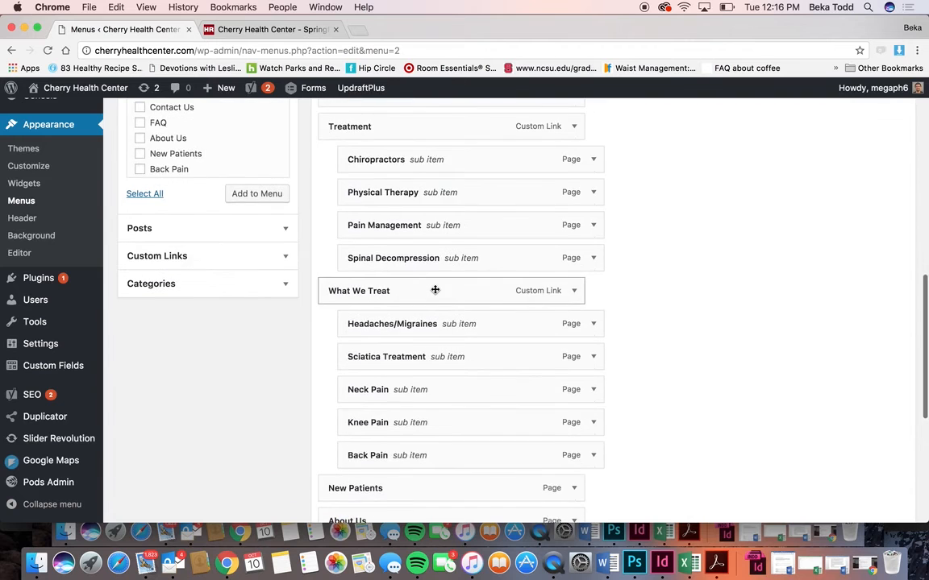
pyautogui.scroll(5, 434, 289)
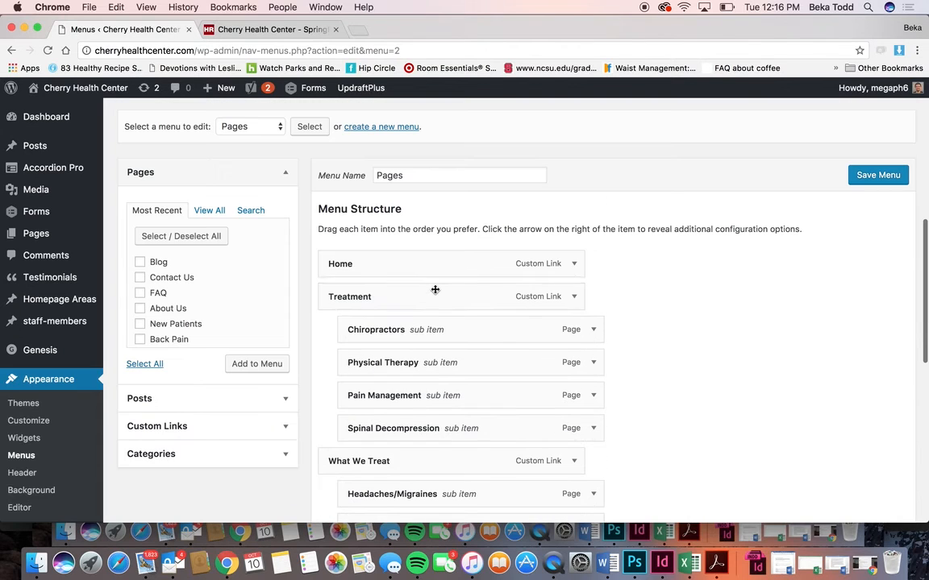
# Step: Add the Contact Us page to the Pages menu as an additional item
pyautogui.click(139, 264)
pyautogui.click(141, 265)
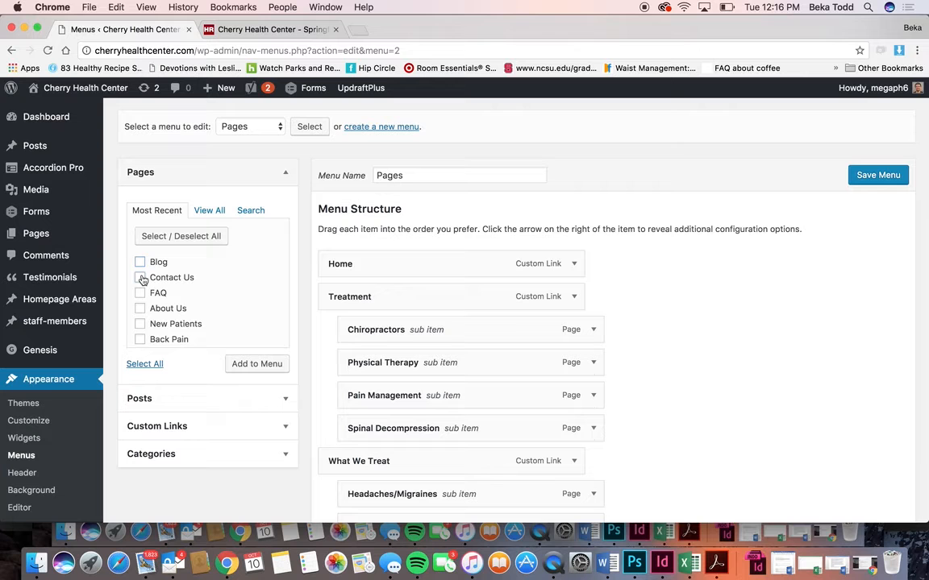
pyautogui.click(235, 364)
pyautogui.scroll(-4, 433, 388)
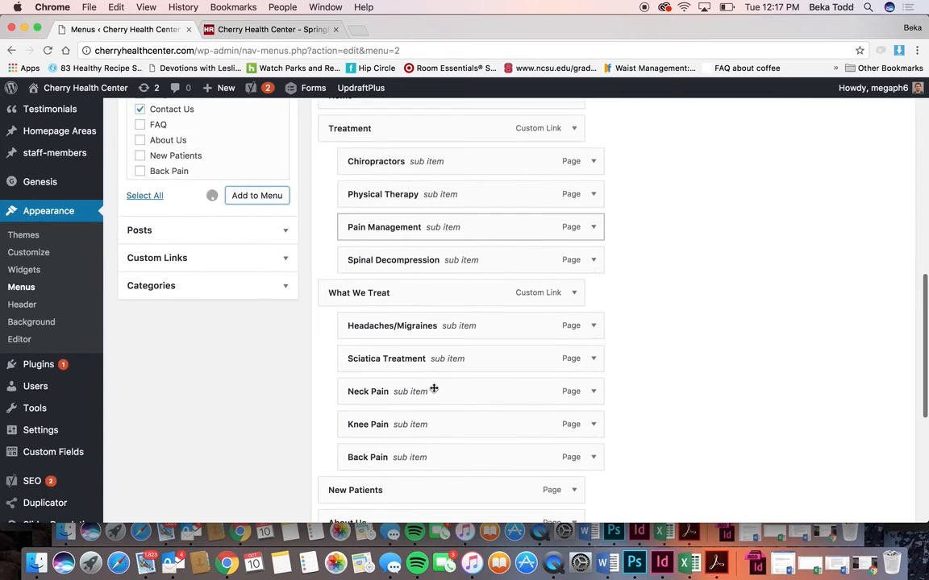
pyautogui.scroll(-3, 434, 388)
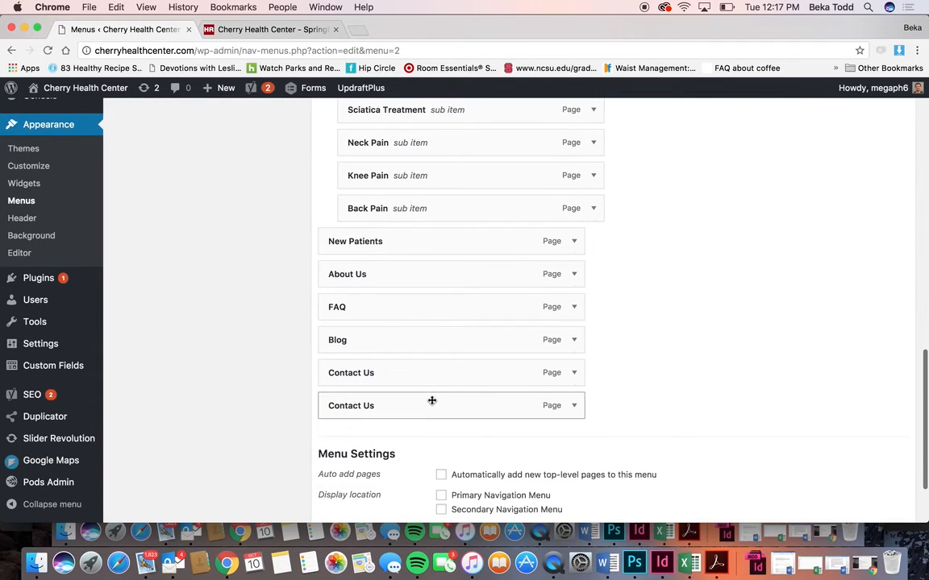
pyautogui.scroll(1, 432, 401)
pyautogui.scroll(5, 431, 398)
pyautogui.scroll(-7, 431, 400)
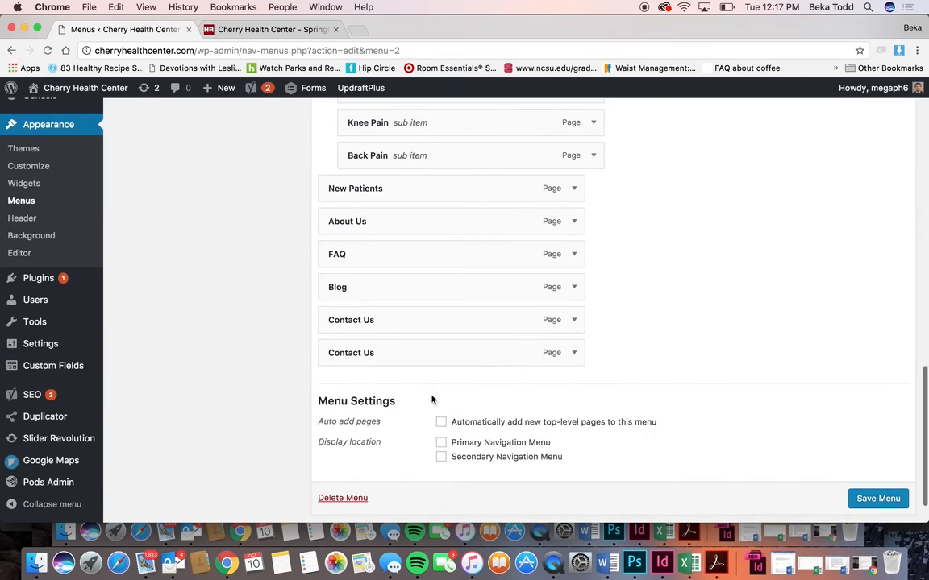
# Step: Move the newly added Contact Us item directly below New Patients, and remove it from the menu
pyautogui.moveTo(462, 342); pyautogui.dragTo(440, 243)
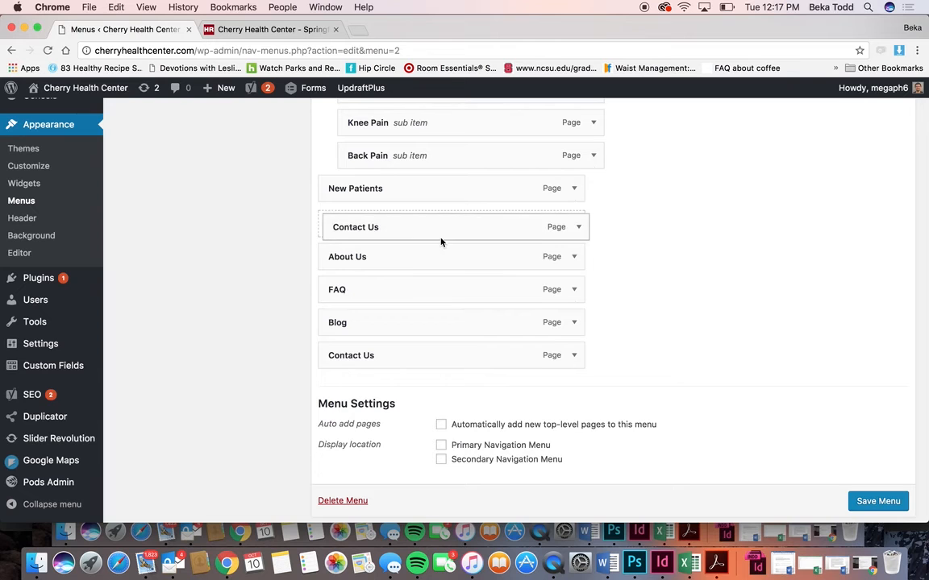
pyautogui.click(574, 224)
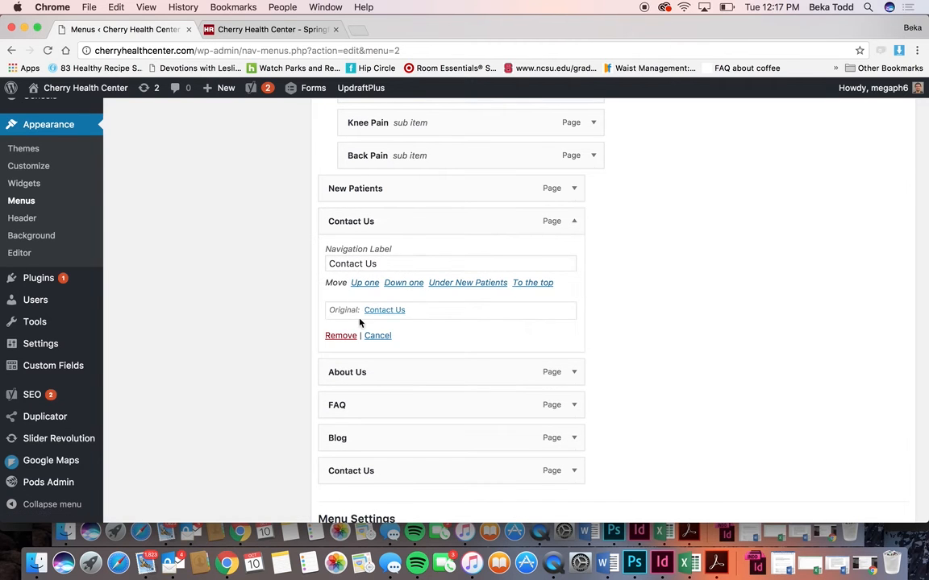
pyautogui.click(339, 335)
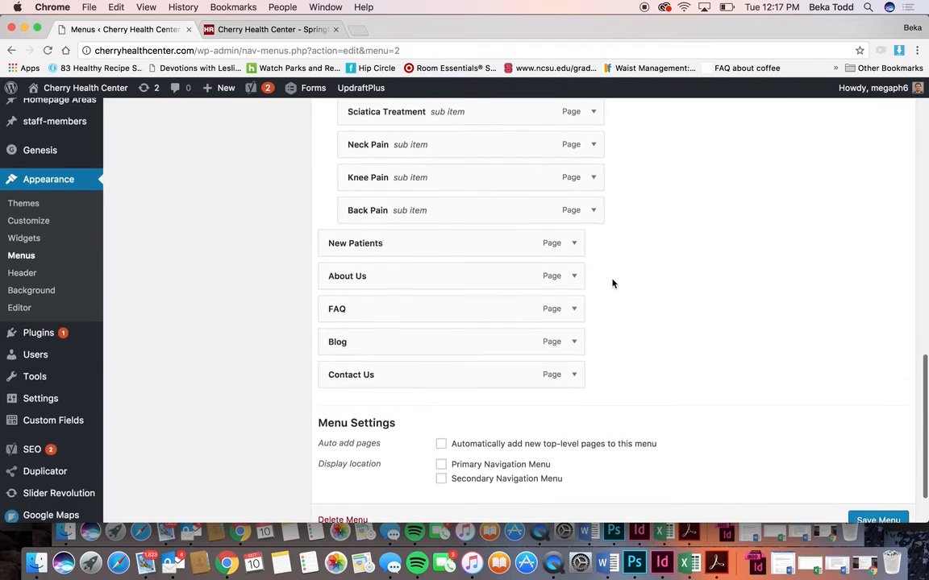
# Step: Review the nesting of the Pages menu items, and view the submenu options under Plugins
pyautogui.scroll(3, 733, 270)
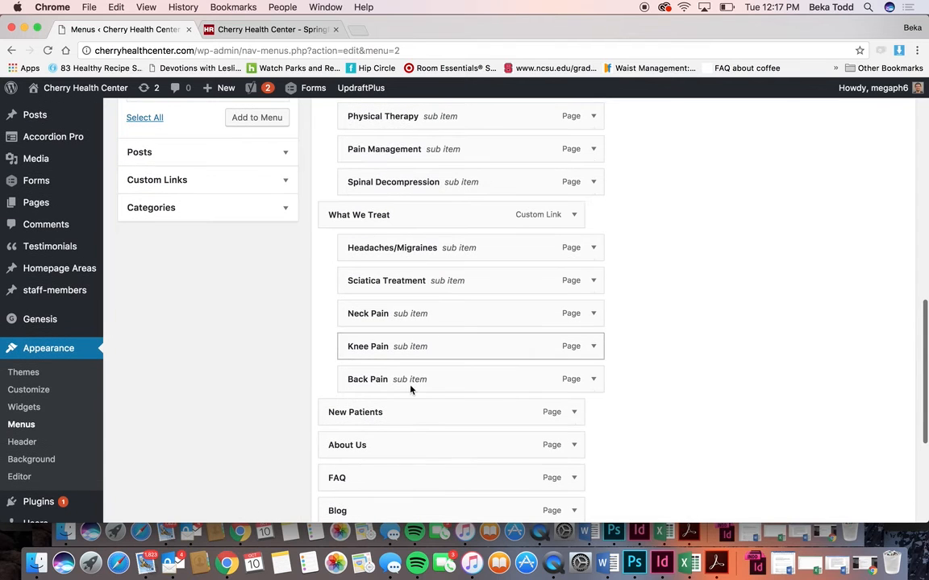
pyautogui.scroll(3, 478, 253)
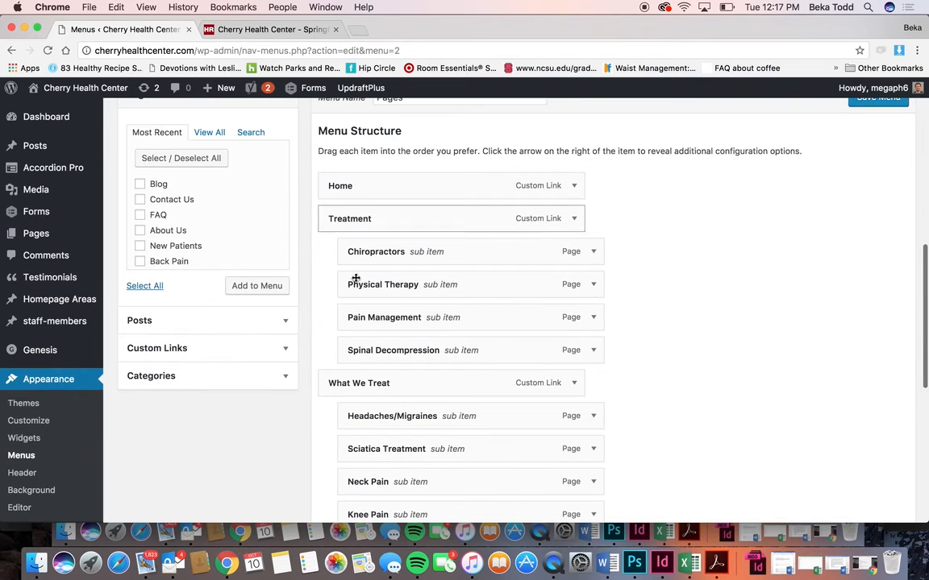
pyautogui.scroll(4, 893, 269)
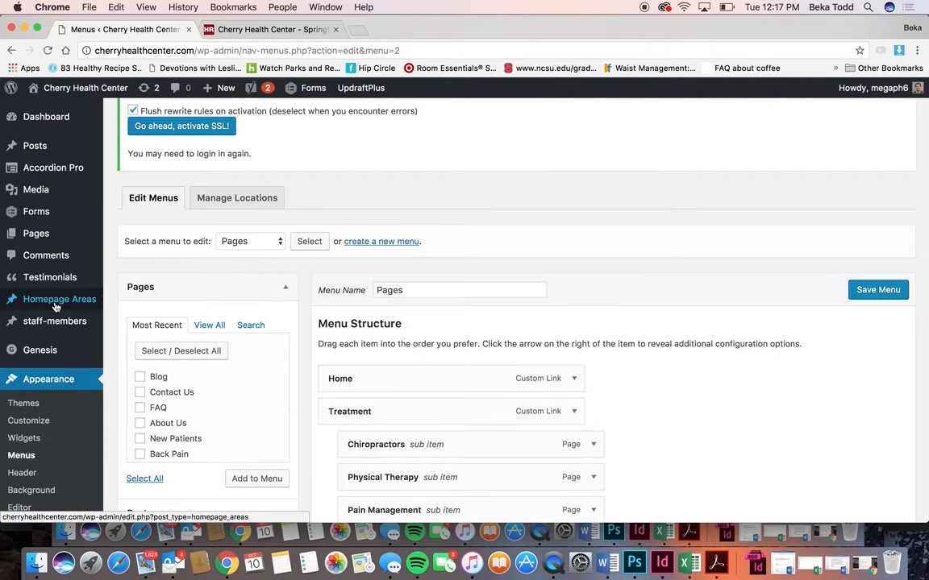
pyautogui.scroll(-3, 55, 302)
pyautogui.scroll(-4, 55, 307)
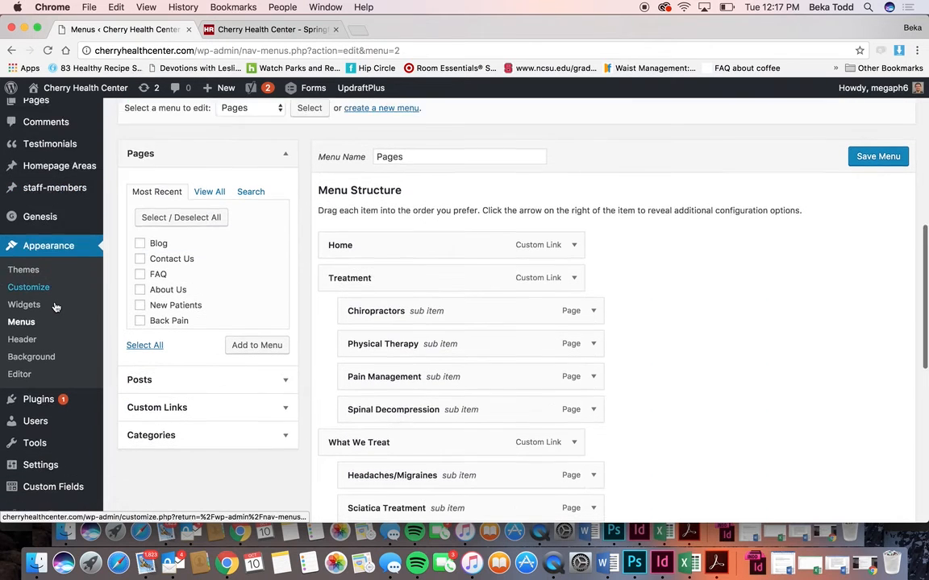
pyautogui.moveTo(62, 280)
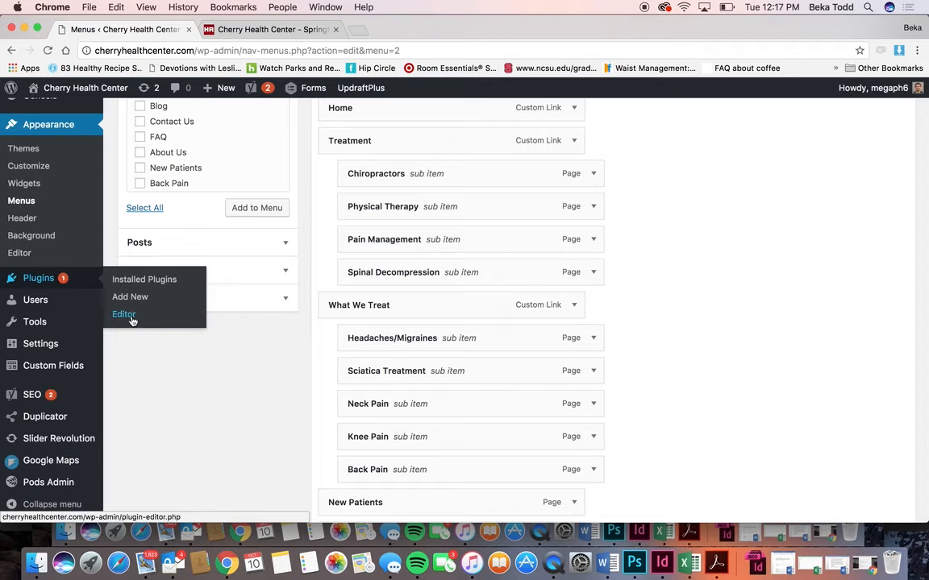
# Step: Open the Author account from the Users list and review its profile, contact, password and layout settings
pyautogui.click(48, 306)
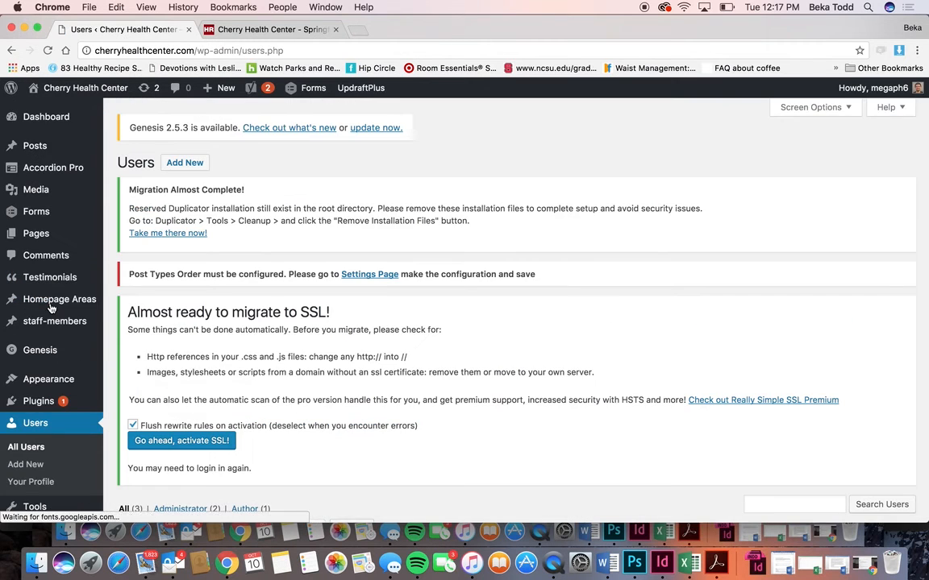
pyautogui.scroll(-5, 234, 348)
pyautogui.scroll(1, 235, 348)
pyautogui.click(217, 324)
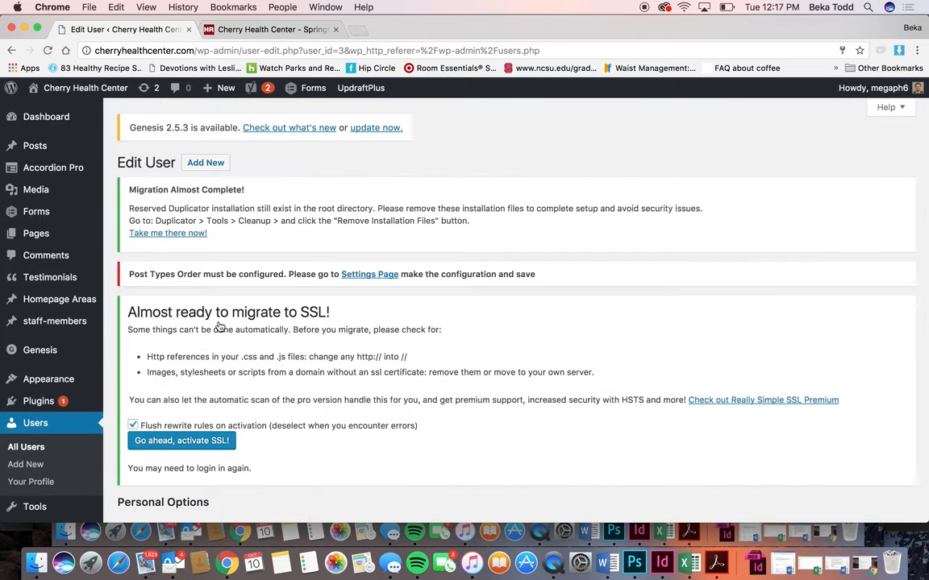
pyautogui.scroll(-10, 313, 349)
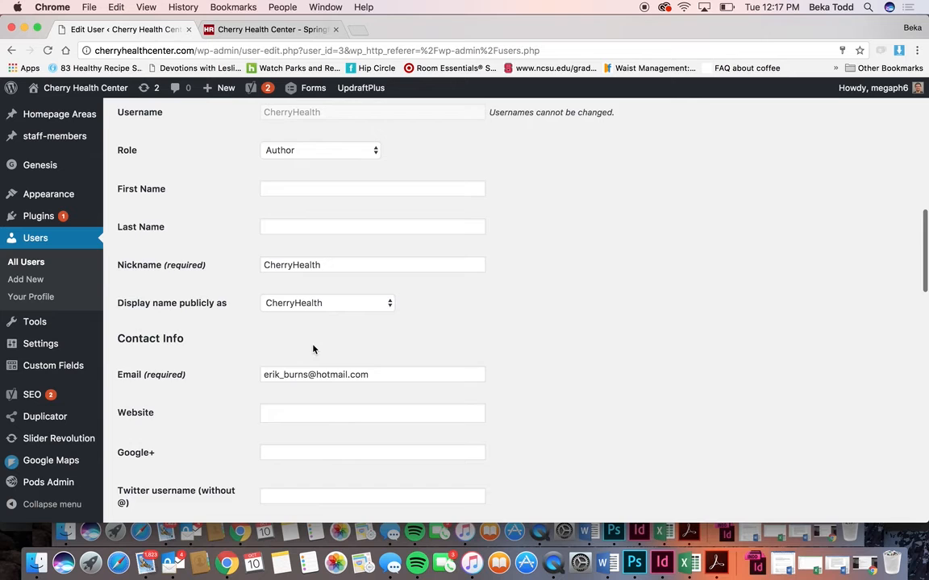
pyautogui.scroll(-5, 314, 349)
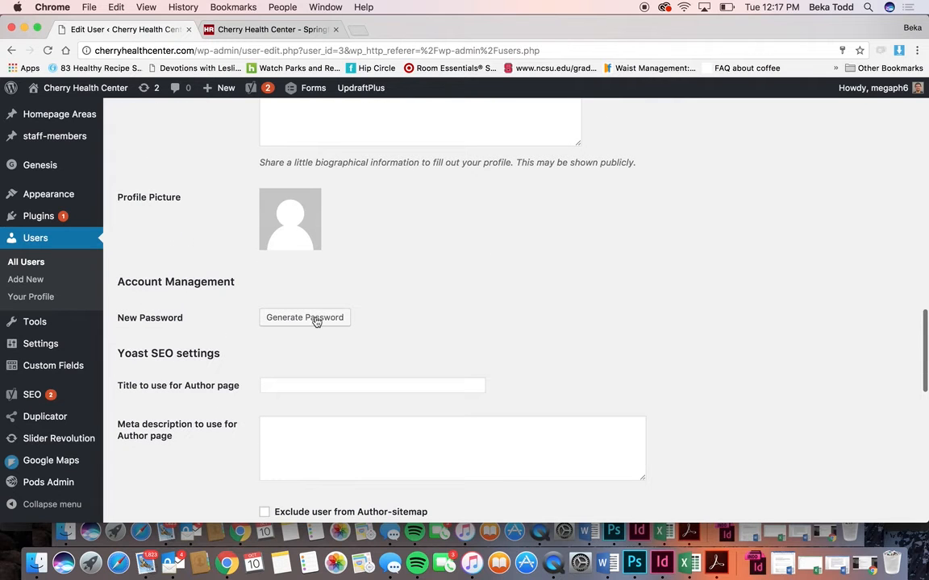
pyautogui.scroll(-15, 393, 413)
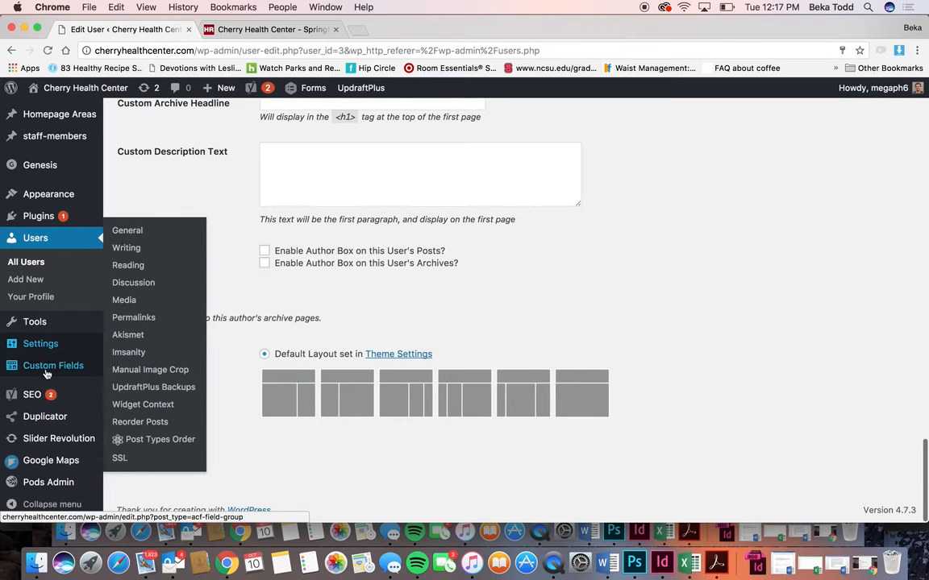
# Step: Open Slider Revolution in the admin, and view the homepage slider on the live site
pyautogui.moveTo(40, 398)
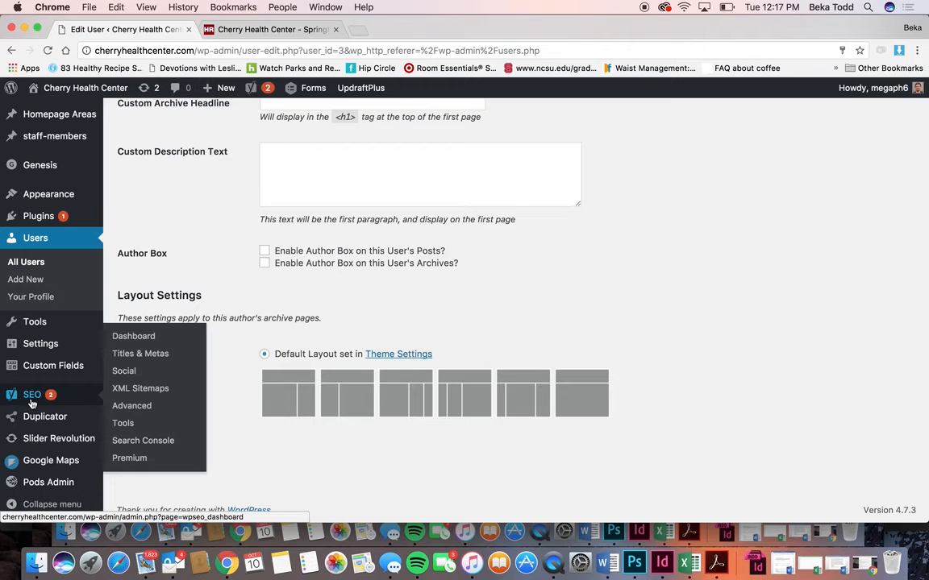
pyautogui.moveTo(44, 421)
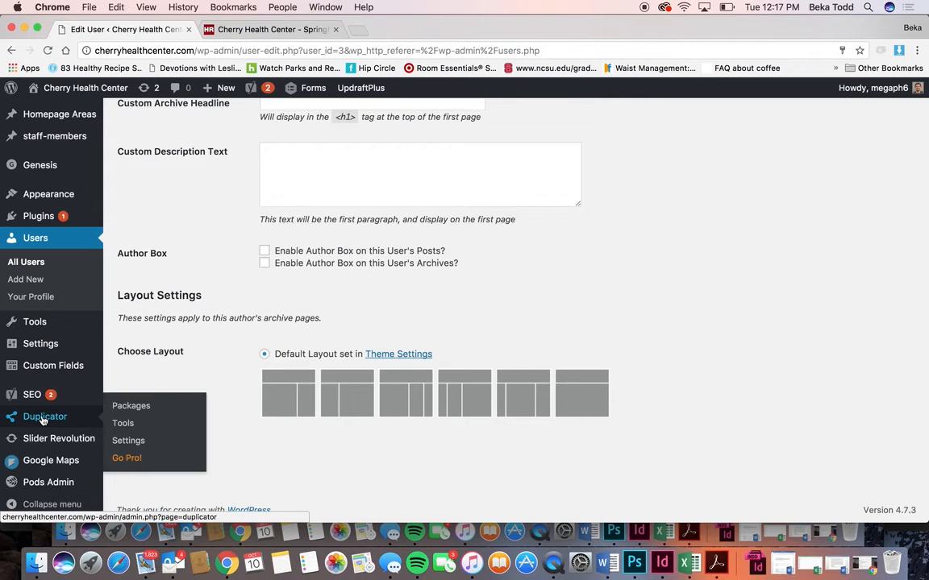
pyautogui.moveTo(46, 442)
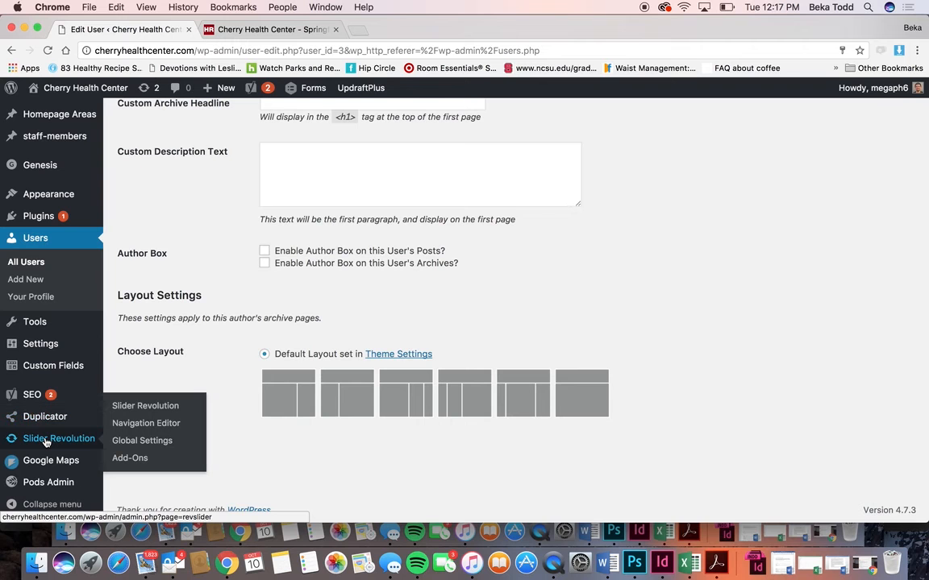
pyautogui.click(46, 441)
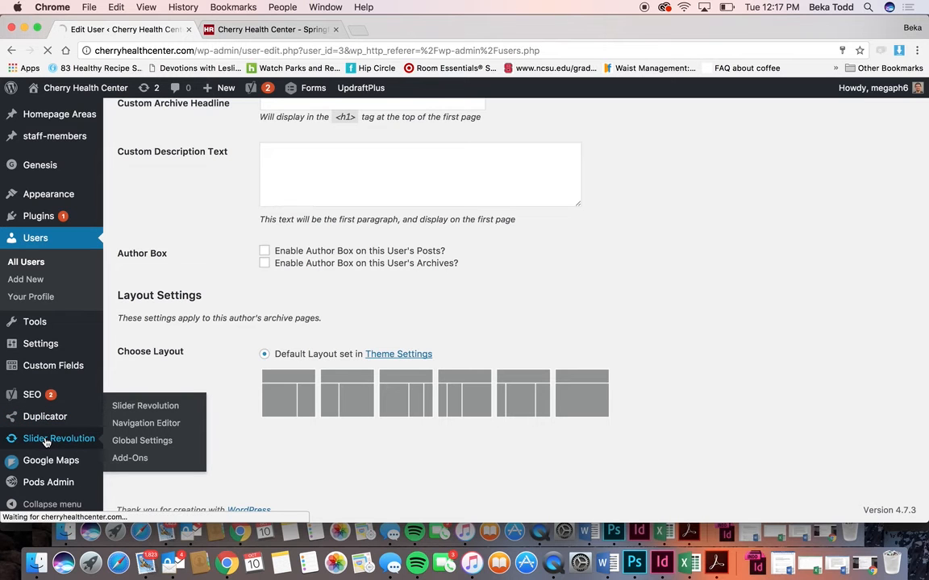
pyautogui.click(266, 29)
pyautogui.scroll(20, 326, 170)
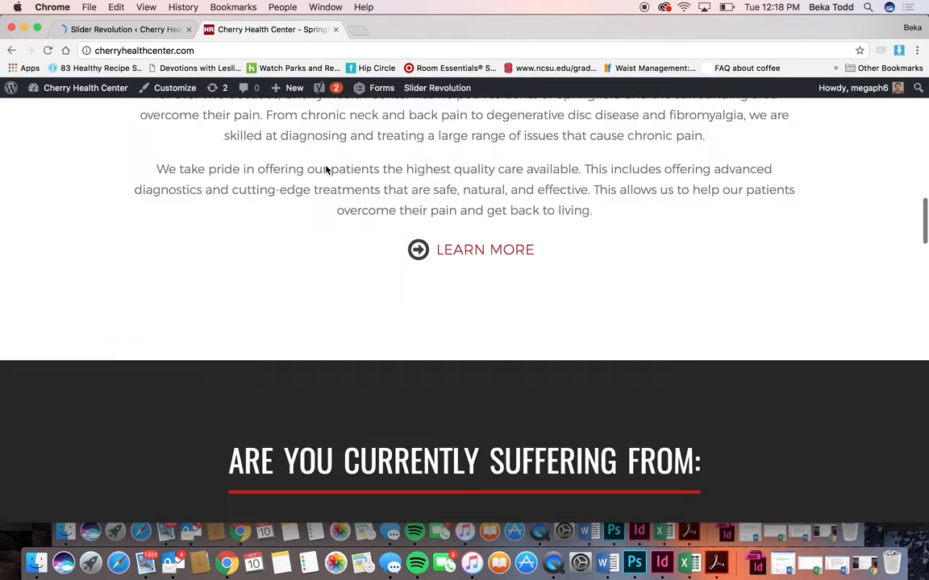
pyautogui.scroll(-3, 522, 400)
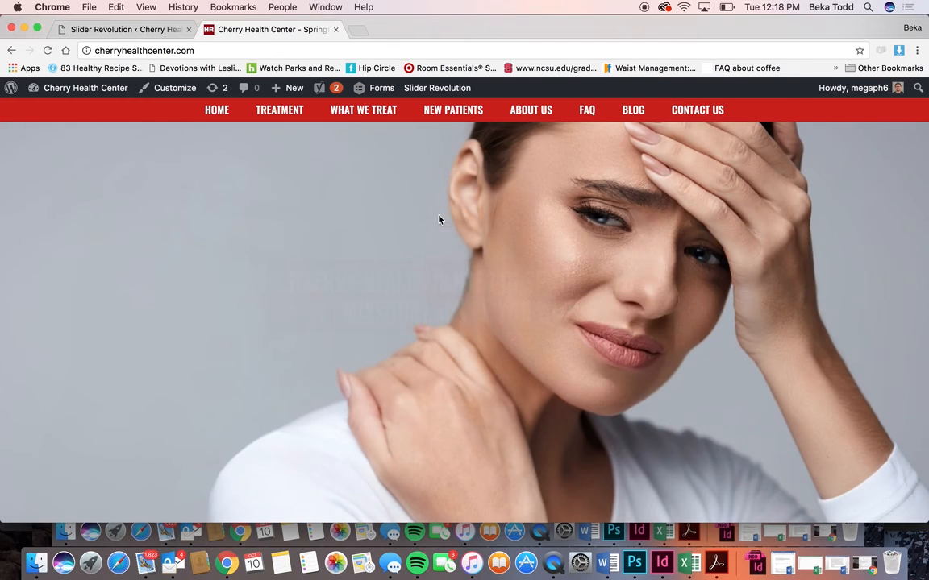
# Step: Open the Hometop slider from the Revolution Sliders list in the slide editor, showing the layers of slide #1
pyautogui.click(129, 29)
pyautogui.scroll(-10, 321, 288)
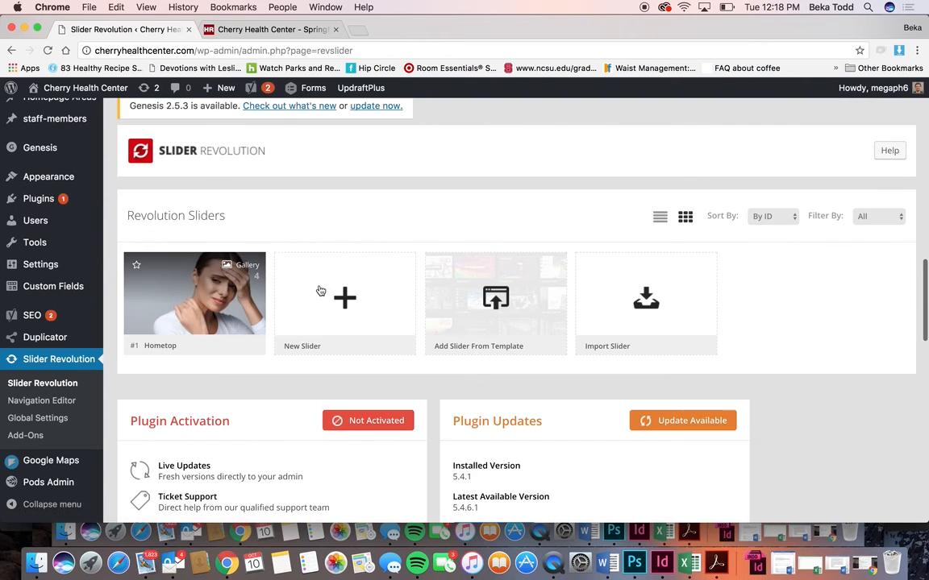
pyautogui.click(249, 300)
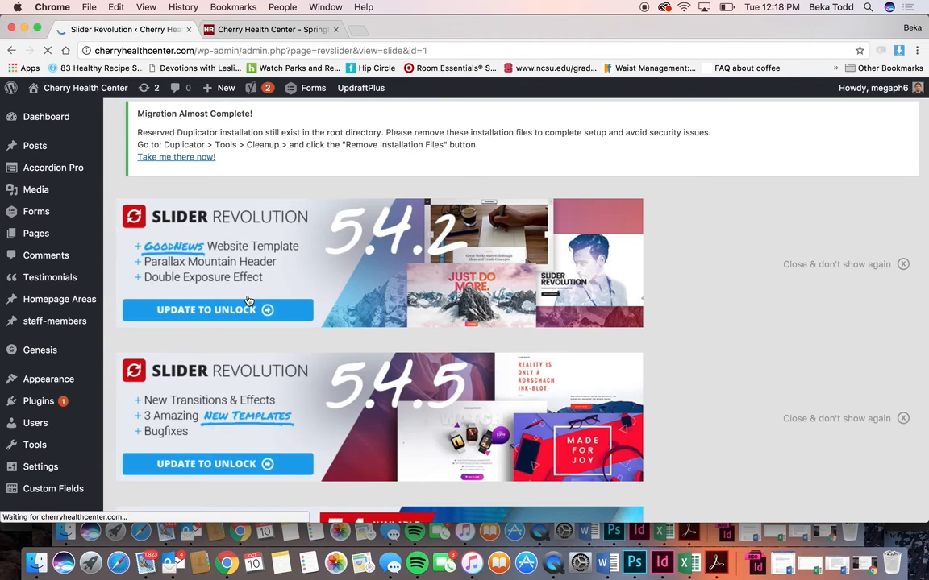
pyautogui.scroll(-15, 324, 395)
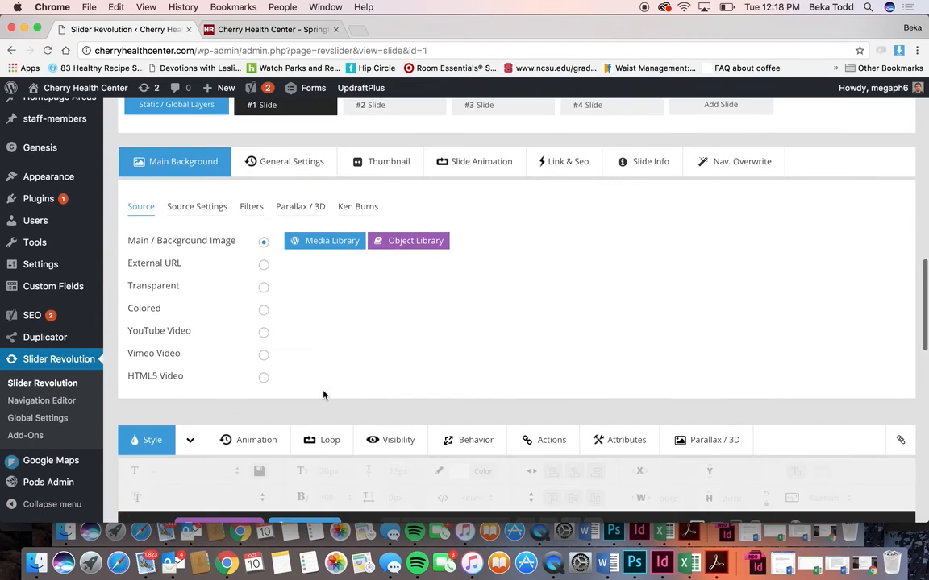
pyautogui.scroll(-5, 323, 394)
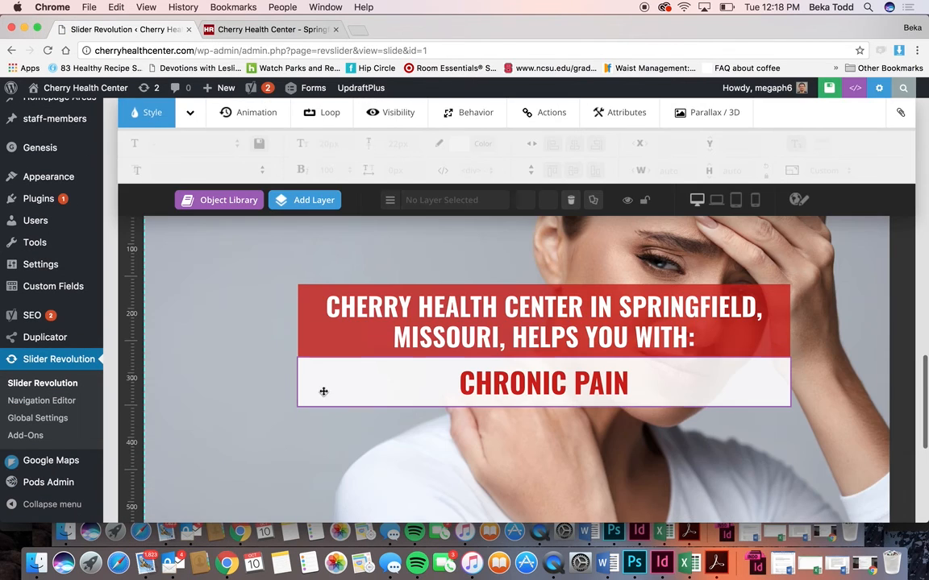
# Step: View the text of the red heading and Chronic Pain layers, and show the Chronic Pain layer's background style settings
pyautogui.click(514, 329)
pyautogui.doubleClick(513, 329)
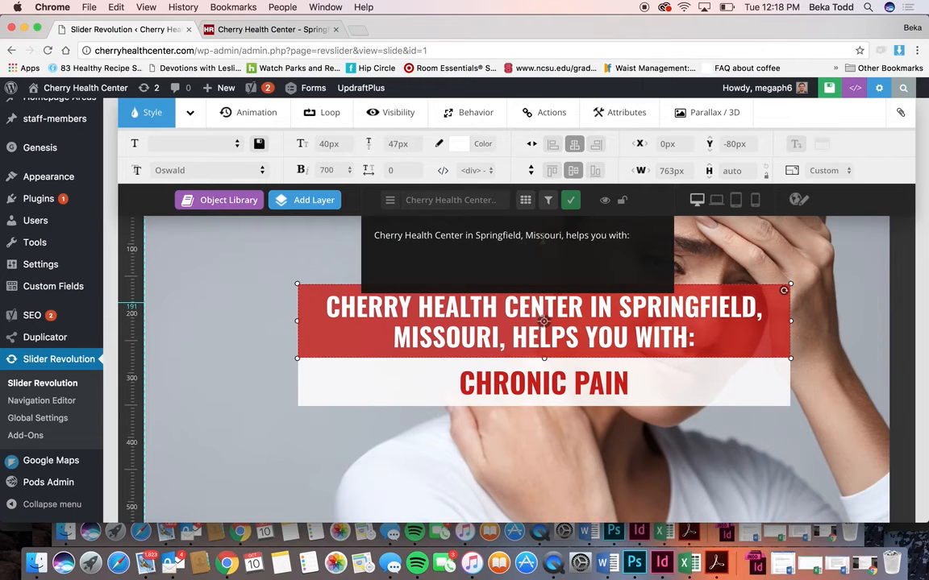
pyautogui.click(554, 382)
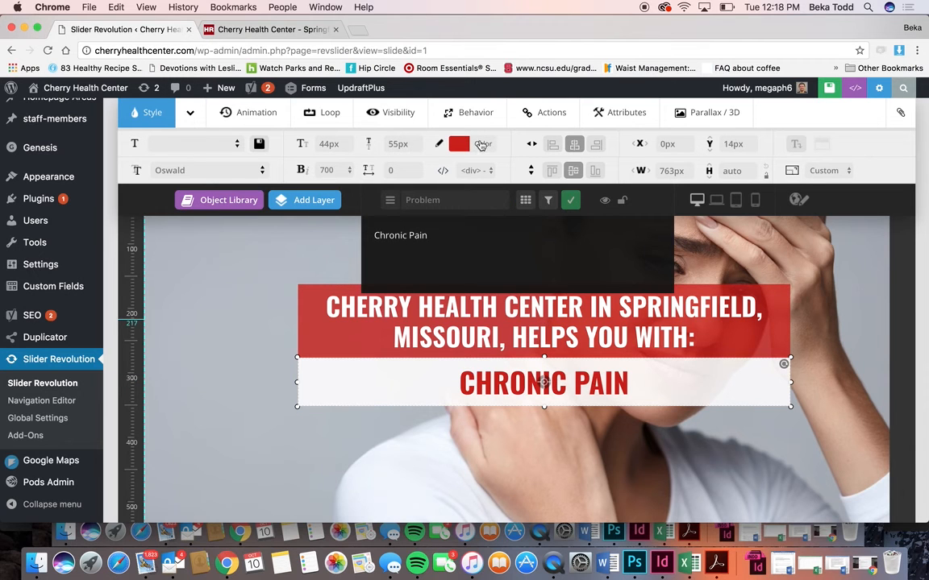
pyautogui.click(190, 113)
pyautogui.click(205, 214)
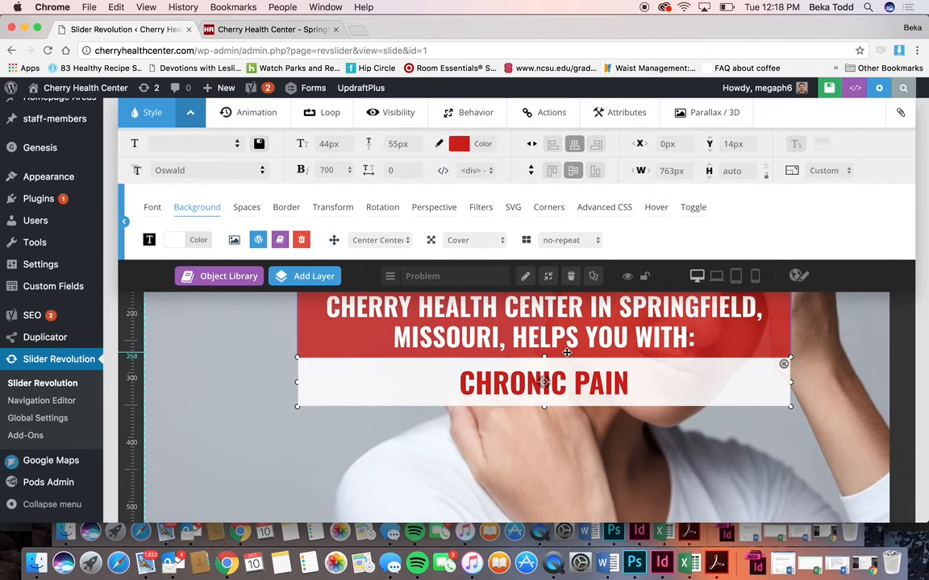
# Step: Review the layer timing in slide #1's timeline and show the Chronic Pain layer's animation settings
pyautogui.scroll(-10, 569, 444)
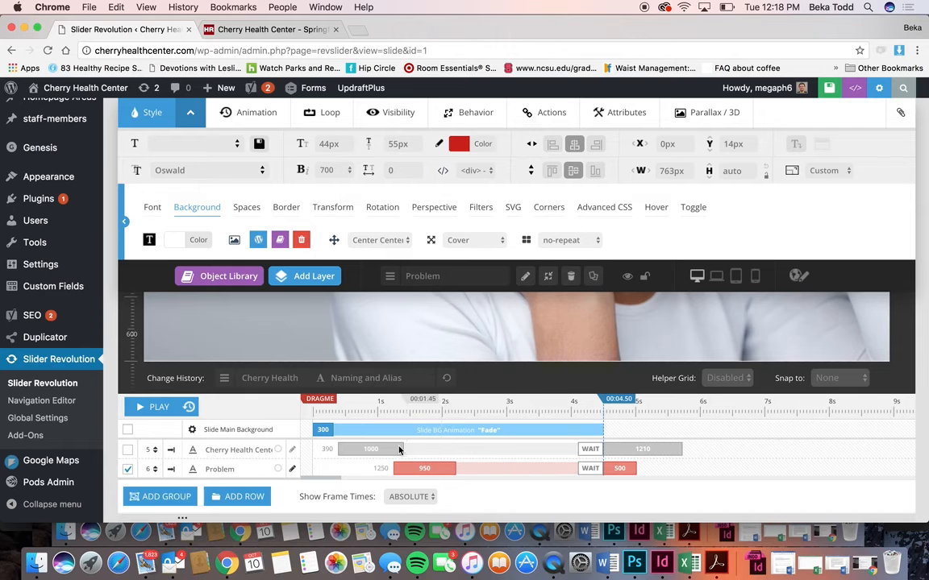
pyautogui.scroll(1, 403, 354)
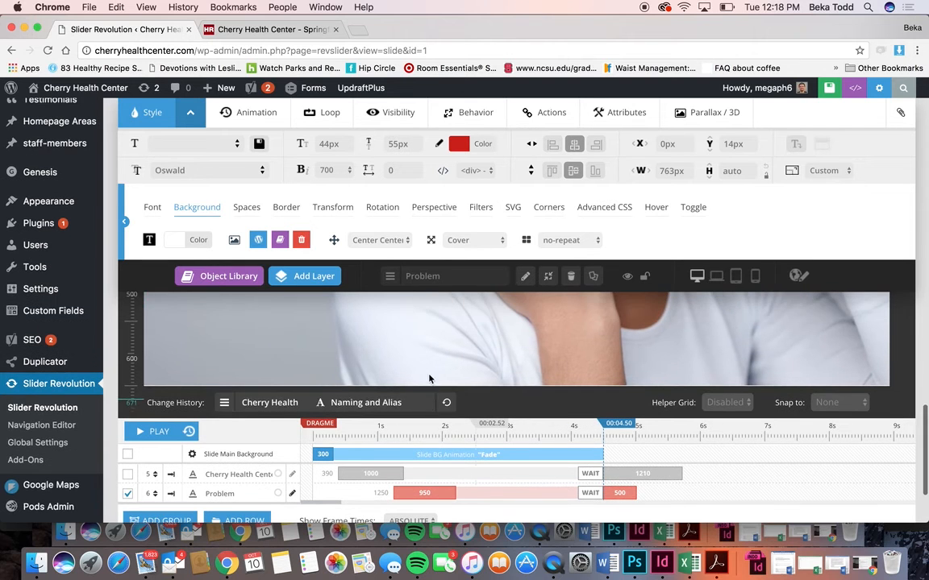
pyautogui.click(238, 123)
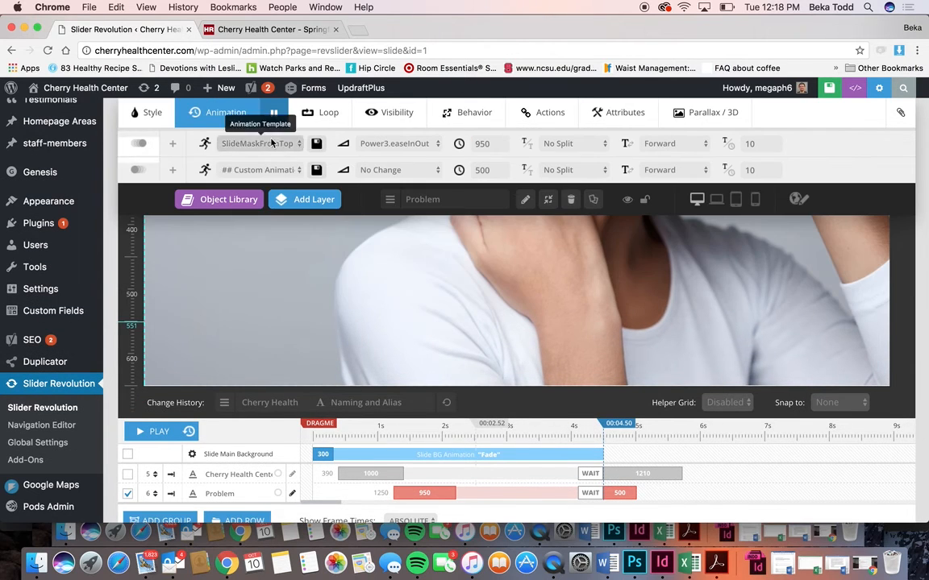
# Step: Preview slide #1 in the mobile layout and review the red heading layer's style settings there
pyautogui.scroll(5, 478, 301)
pyautogui.scroll(3, 479, 301)
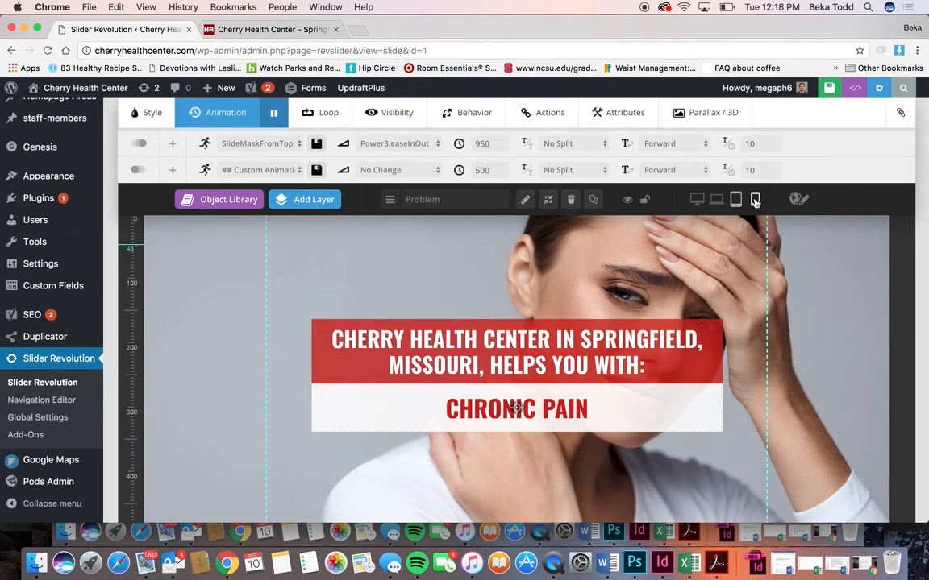
pyautogui.click(755, 200)
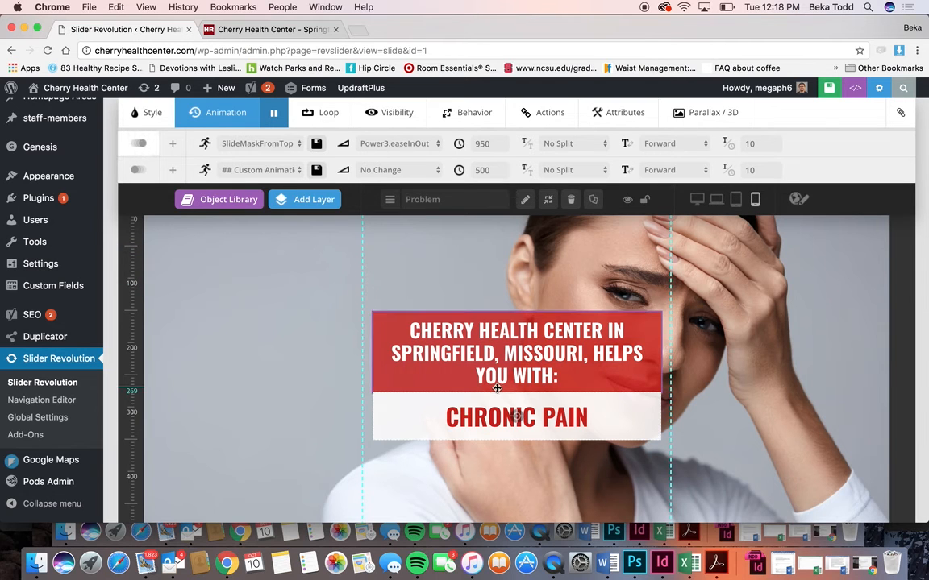
pyautogui.click(499, 359)
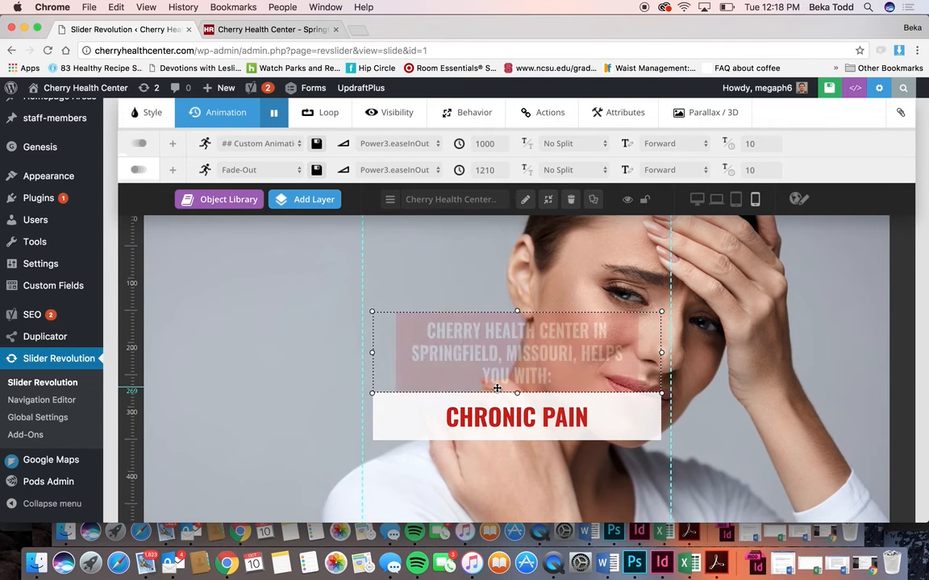
pyautogui.click(153, 112)
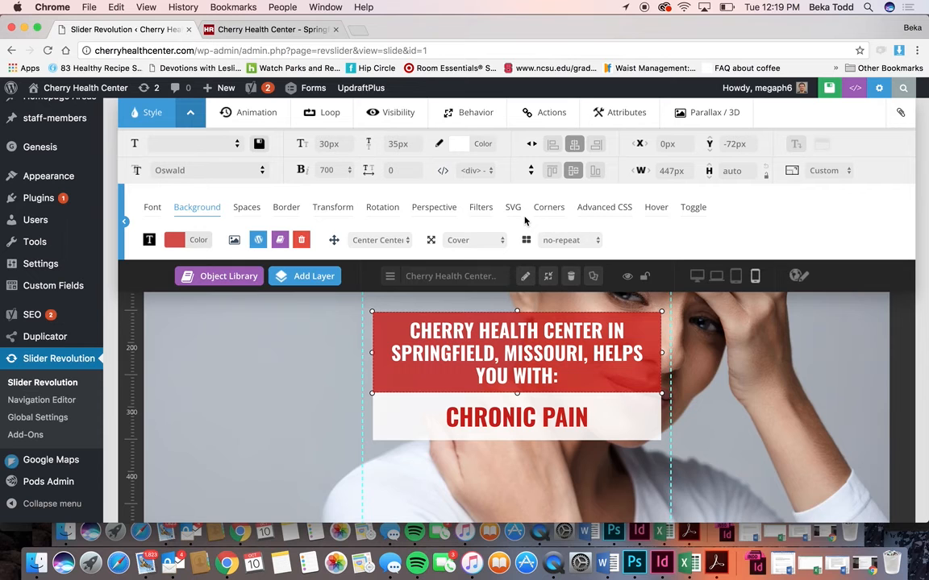
pyautogui.scroll(3, 524, 220)
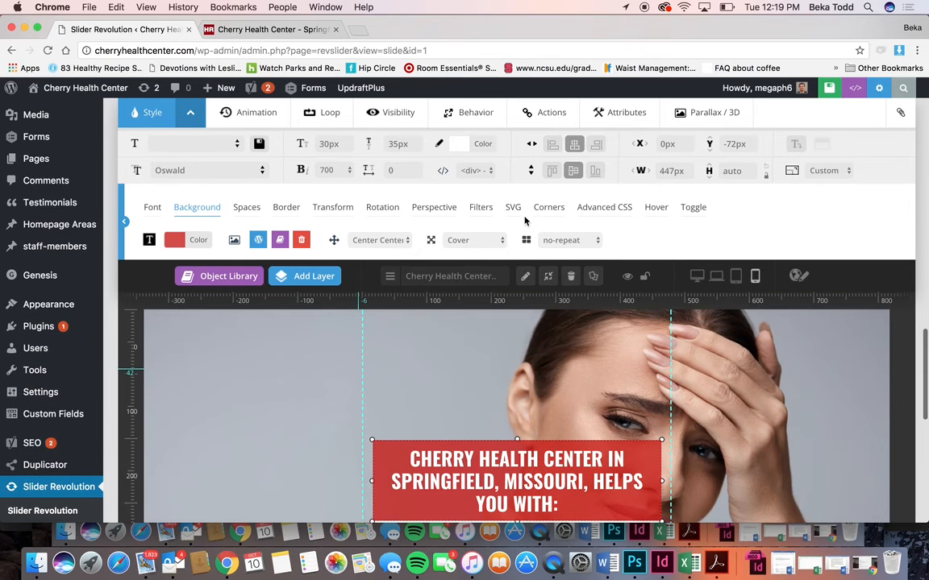
pyautogui.scroll(-2, 525, 220)
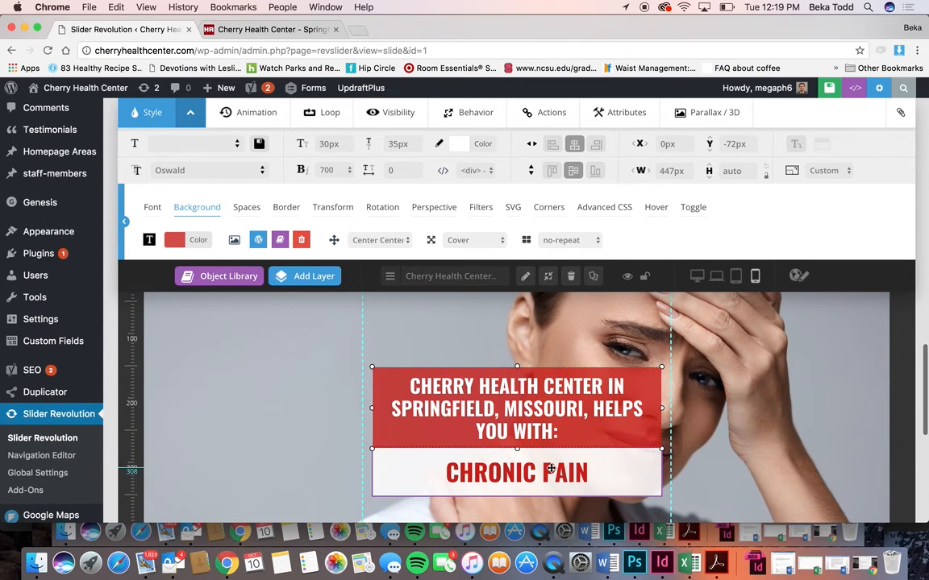
# Step: Show the Actions settings of the Chronic Pain layer, and select the red heading layer to view its actions
pyautogui.click(551, 469)
pyautogui.click(536, 114)
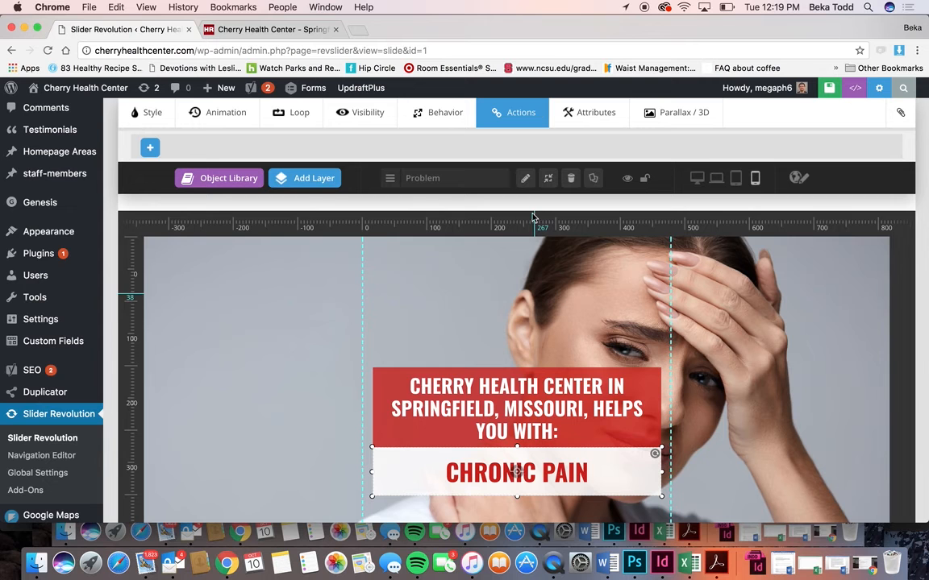
pyautogui.click(637, 371)
pyautogui.scroll(-1, 636, 372)
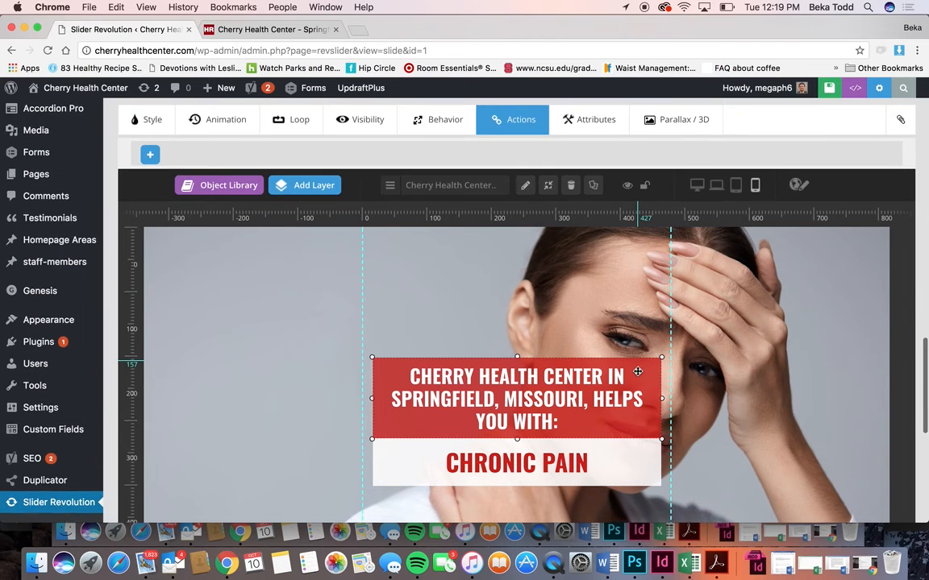
# Step: Look at the media library and file upload options for slide #1's main background image, and close without choosing one
pyautogui.scroll(5, 637, 371)
pyautogui.scroll(-3, 637, 373)
pyautogui.scroll(3, 637, 373)
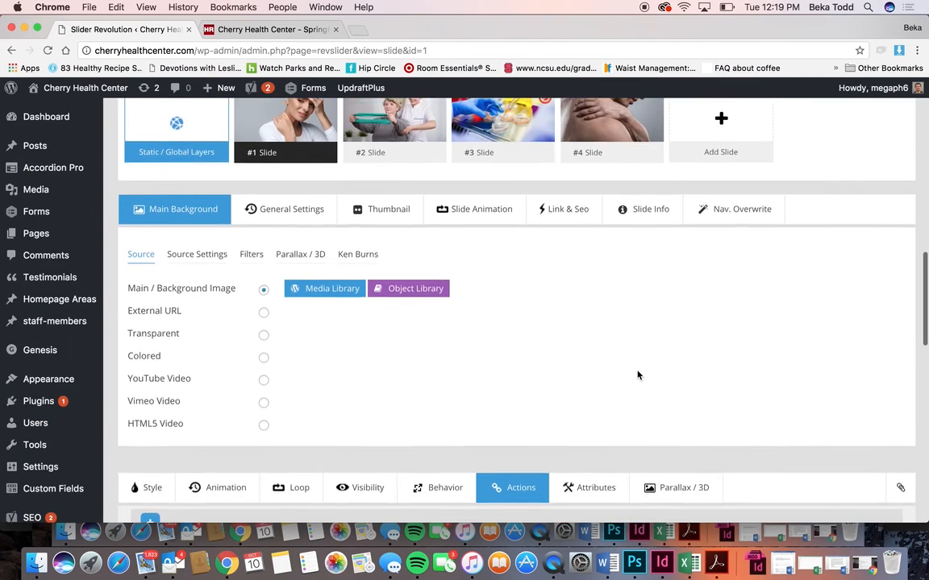
pyautogui.click(329, 311)
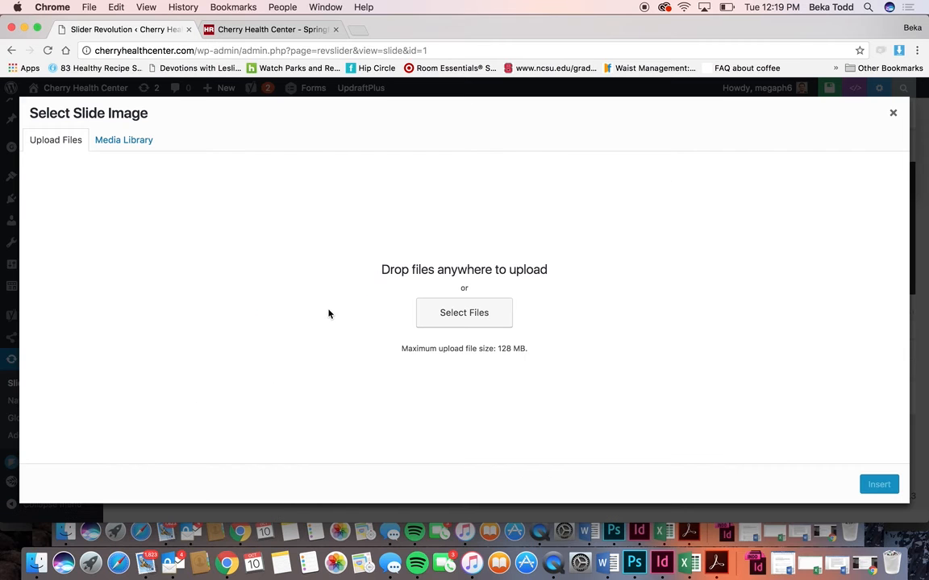
pyautogui.click(127, 140)
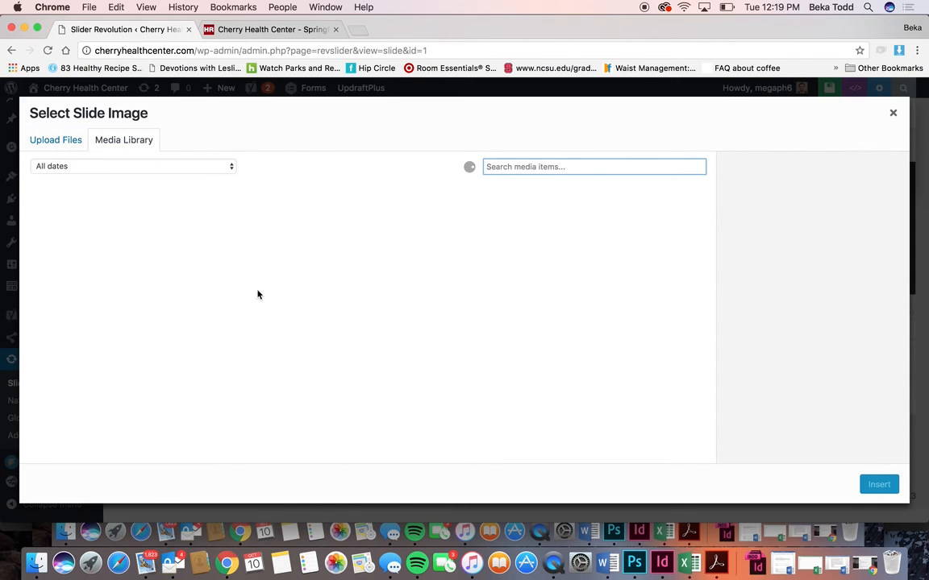
pyautogui.click(73, 141)
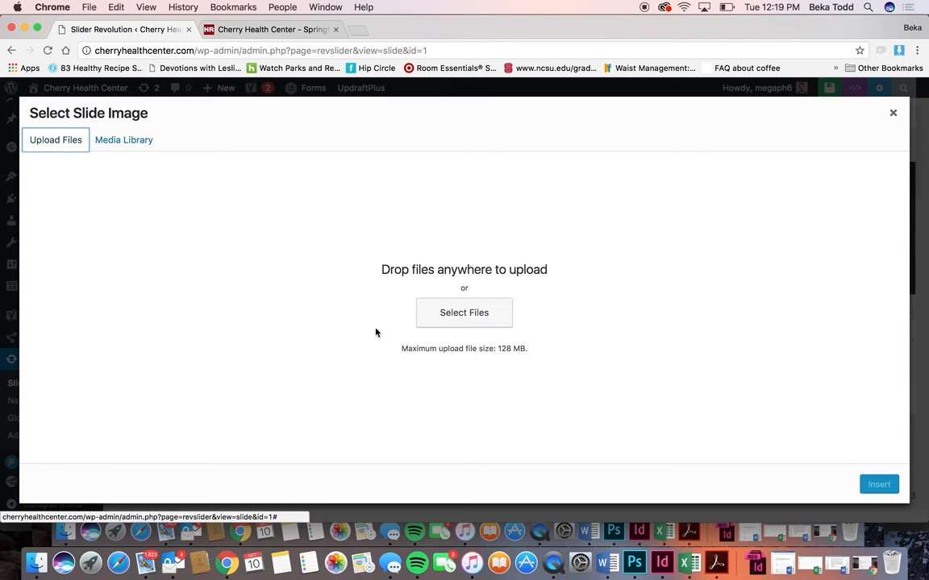
pyautogui.click(894, 115)
# Step: Duplicate slide #4 of the Hometop slider and open the duplicated slide #5 in the editor
pyautogui.scroll(2, 484, 311)
pyautogui.moveTo(569, 245)
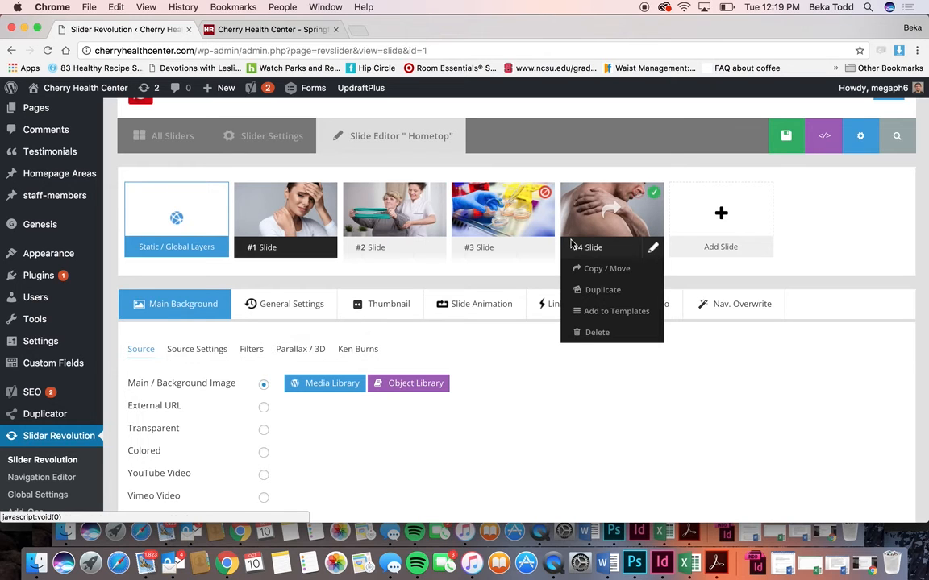
pyautogui.click(601, 292)
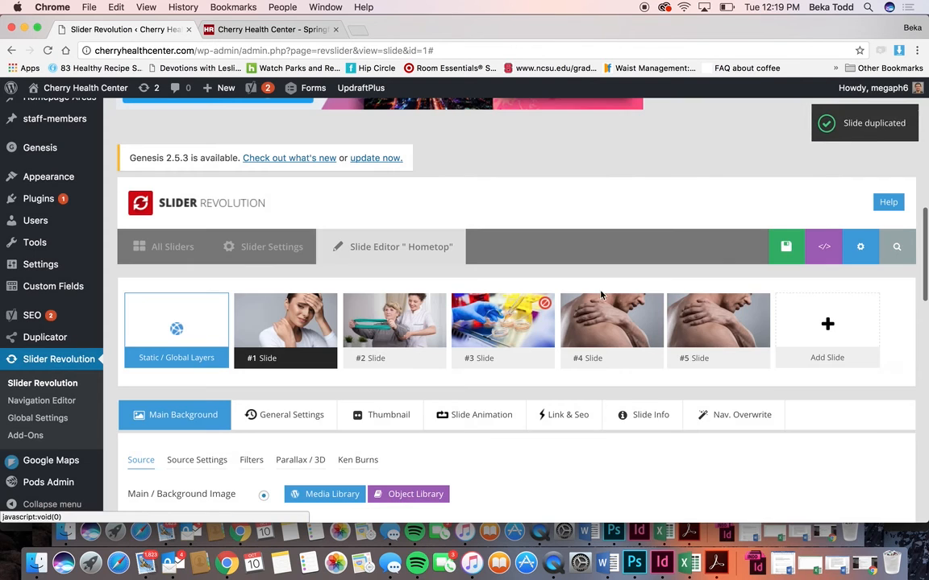
pyautogui.click(689, 309)
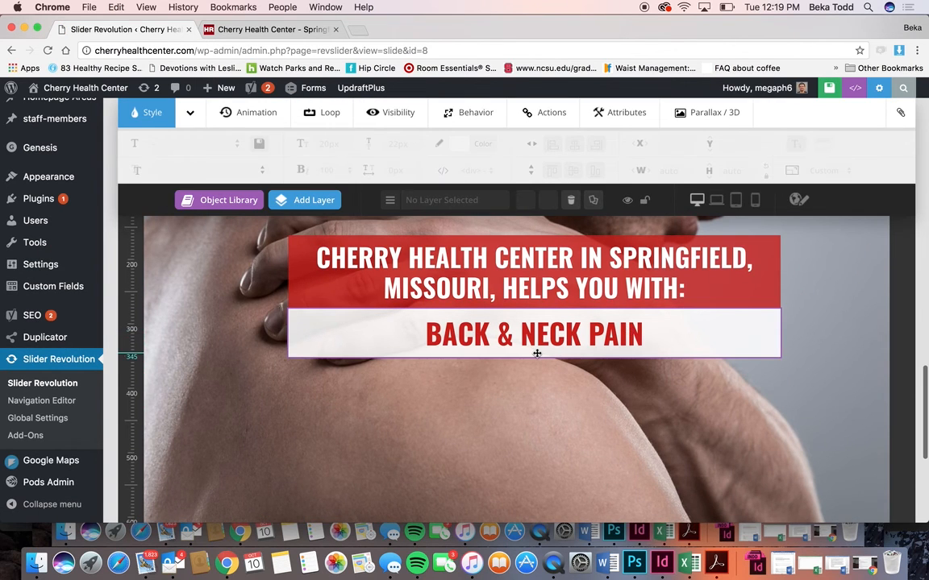
# Step: Open the background image selection for slide #5 and close it without choosing an image
pyautogui.scroll(7, 537, 354)
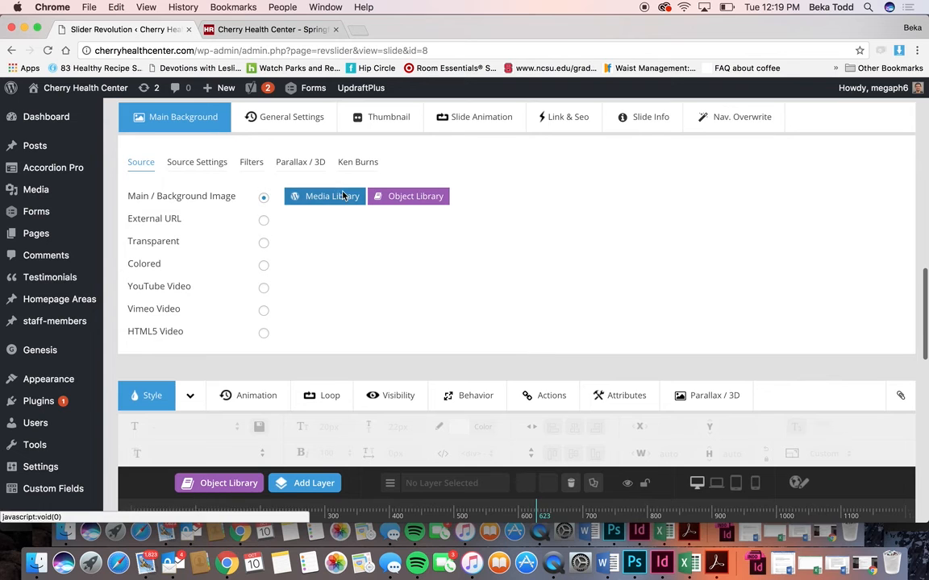
pyautogui.click(353, 196)
pyautogui.click(893, 113)
# Step: Open the text of slide #5's Back & Neck Pain layer for editing, select it, and close the editor without changing it
pyautogui.scroll(-7, 521, 361)
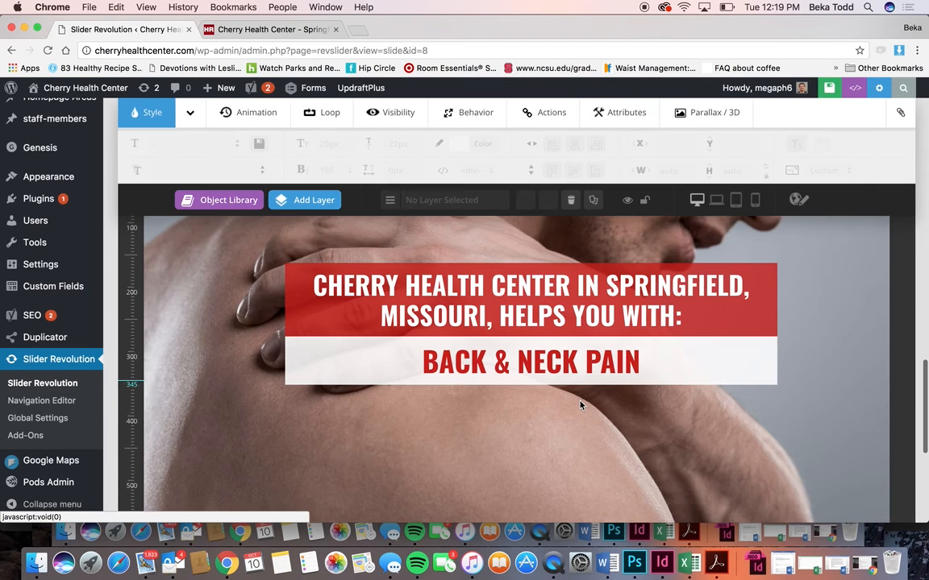
pyautogui.doubleClick(579, 362)
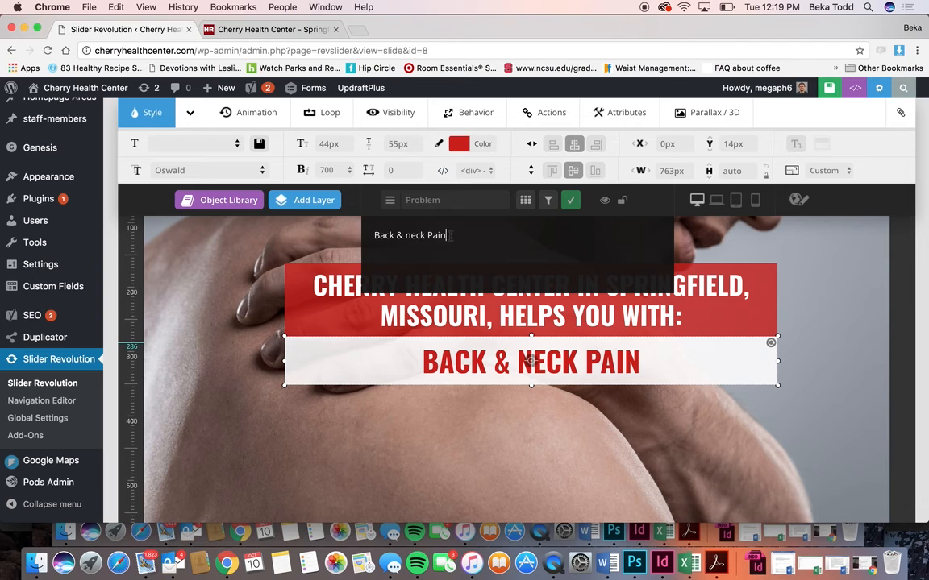
pyautogui.moveTo(452, 234); pyautogui.dragTo(315, 229)
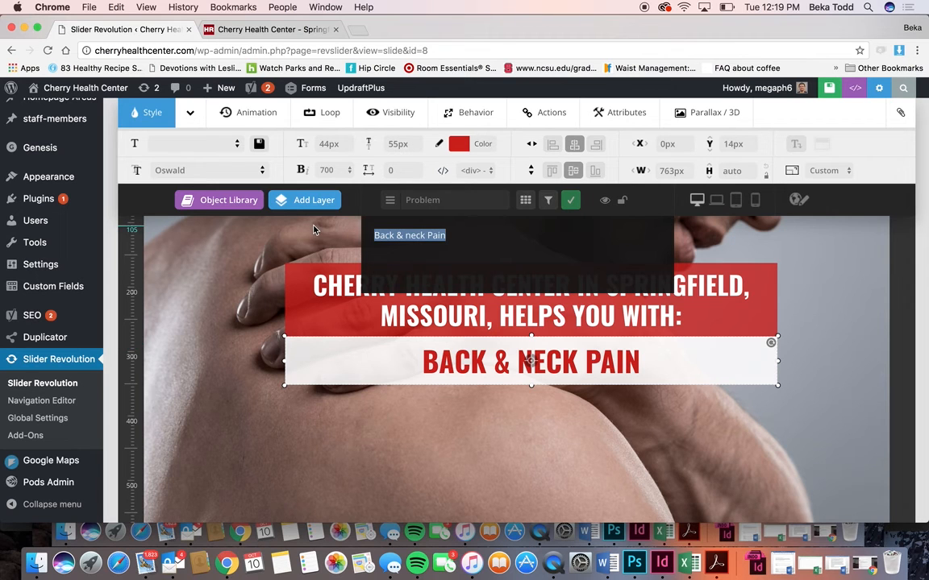
pyautogui.click(569, 206)
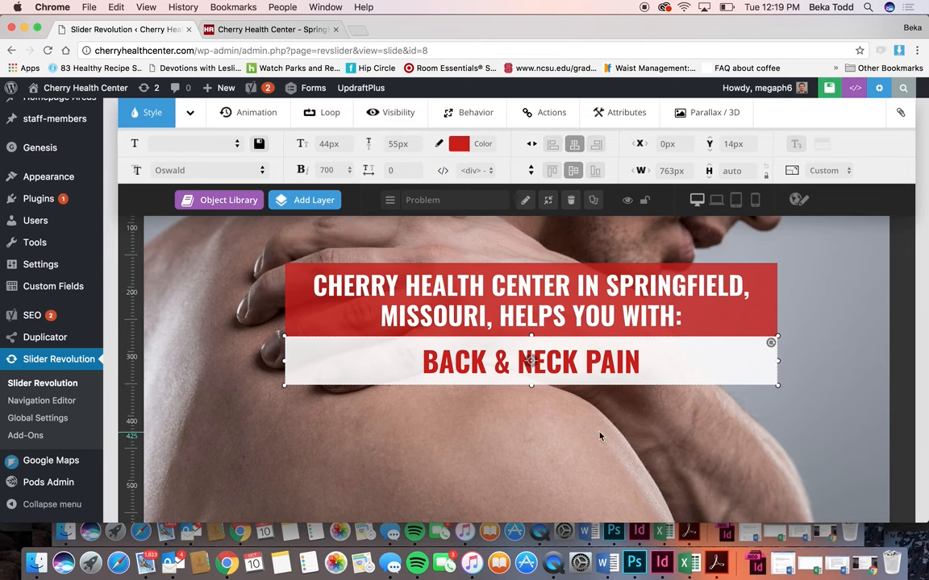
pyautogui.scroll(-2, 623, 425)
pyautogui.scroll(-2, 623, 426)
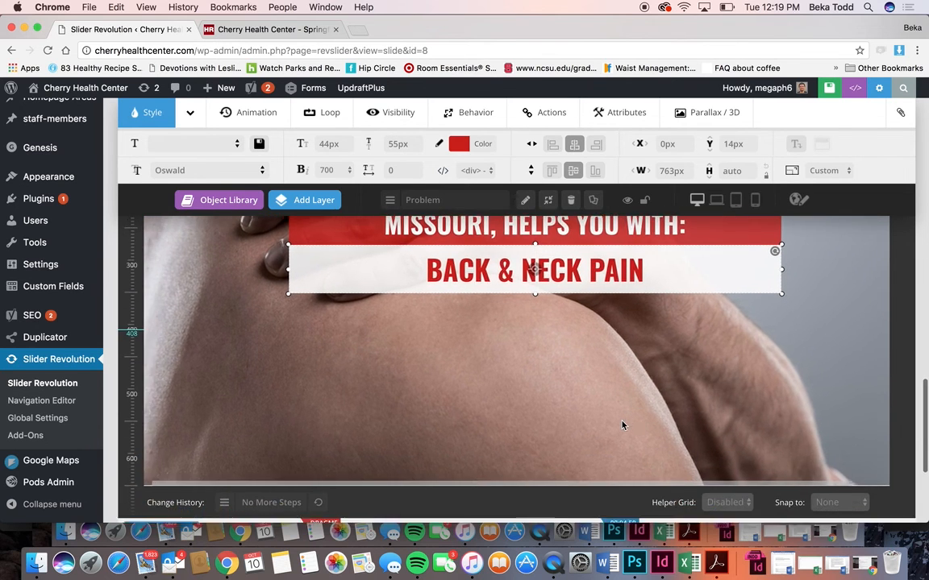
# Step: Unpublish the duplicated slide #5 of the Hometop slider and delete it
pyautogui.scroll(5, 623, 425)
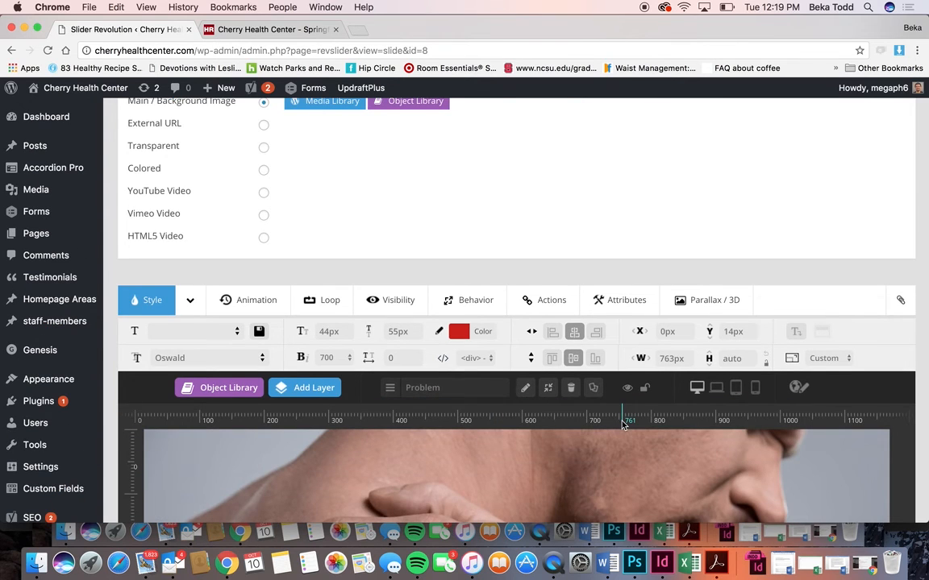
pyautogui.scroll(8, 622, 425)
pyautogui.moveTo(702, 266)
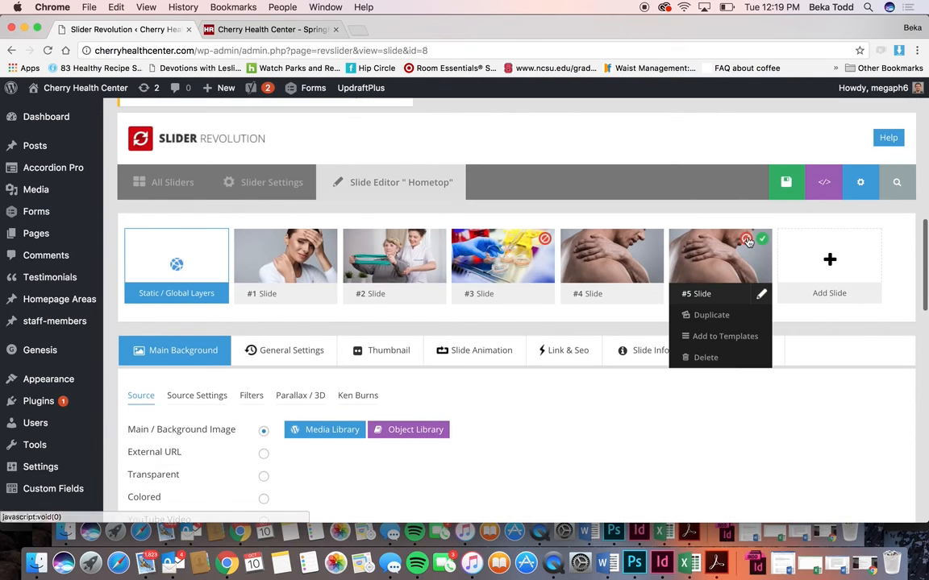
pyautogui.click(748, 240)
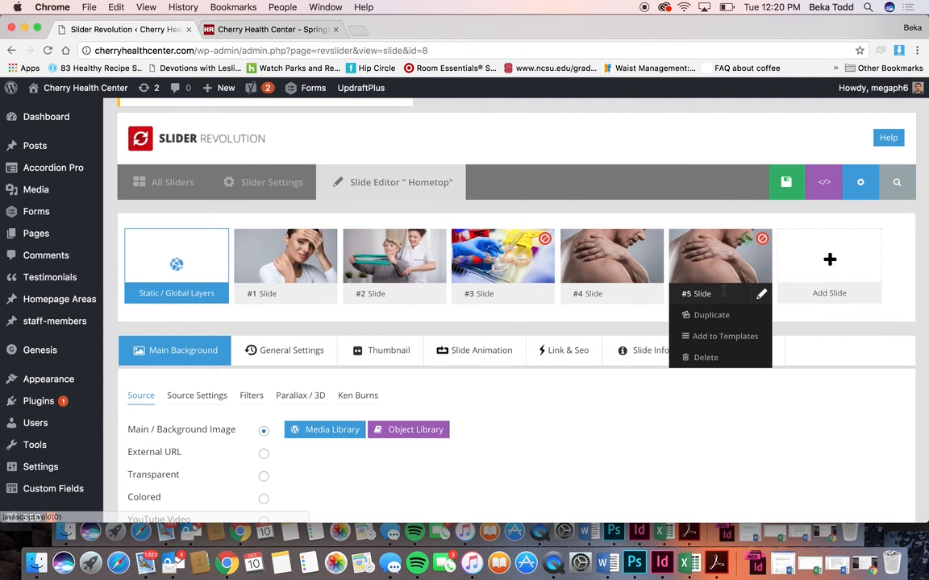
pyautogui.click(714, 359)
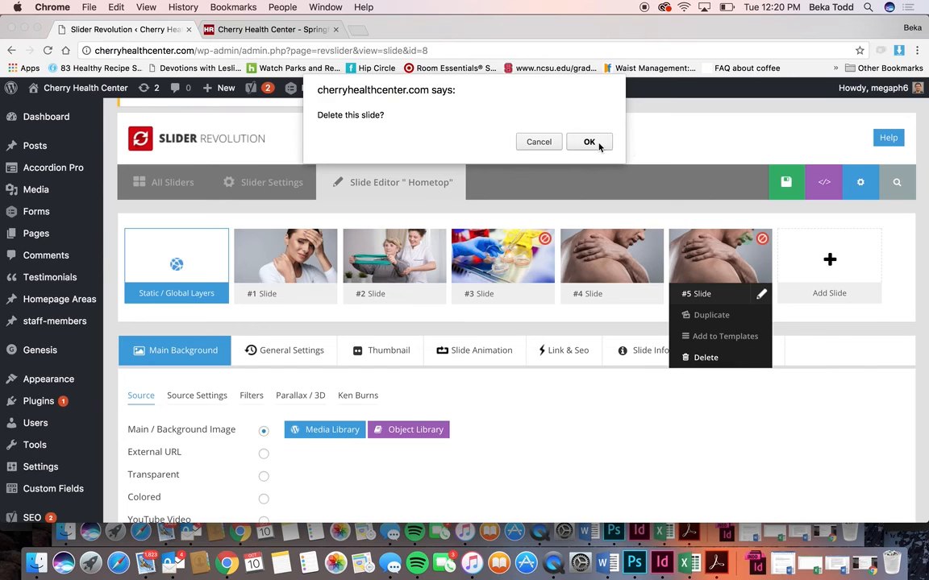
pyautogui.click(598, 146)
pyautogui.scroll(-5, 621, 266)
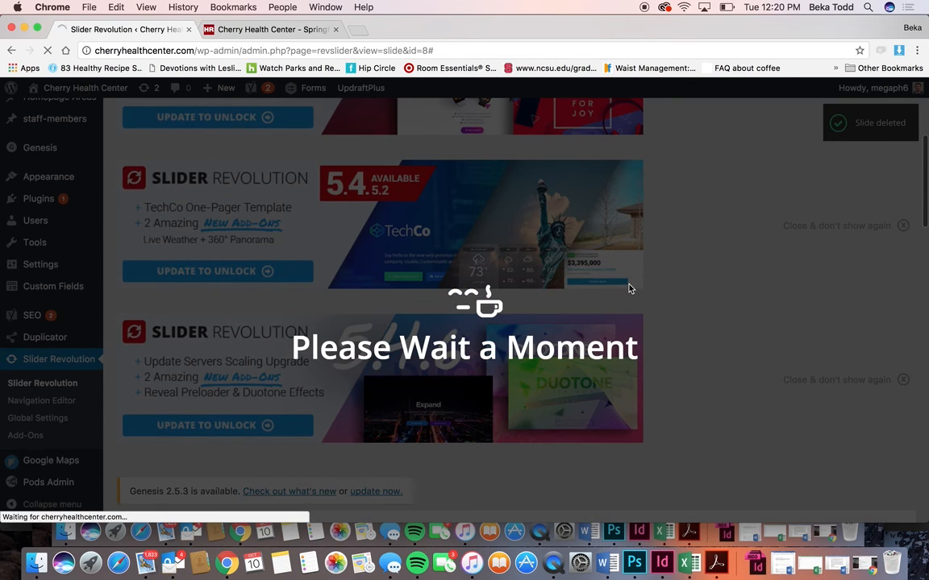
pyautogui.scroll(-3, 631, 288)
pyautogui.scroll(-15, 676, 387)
pyautogui.scroll(9, 676, 387)
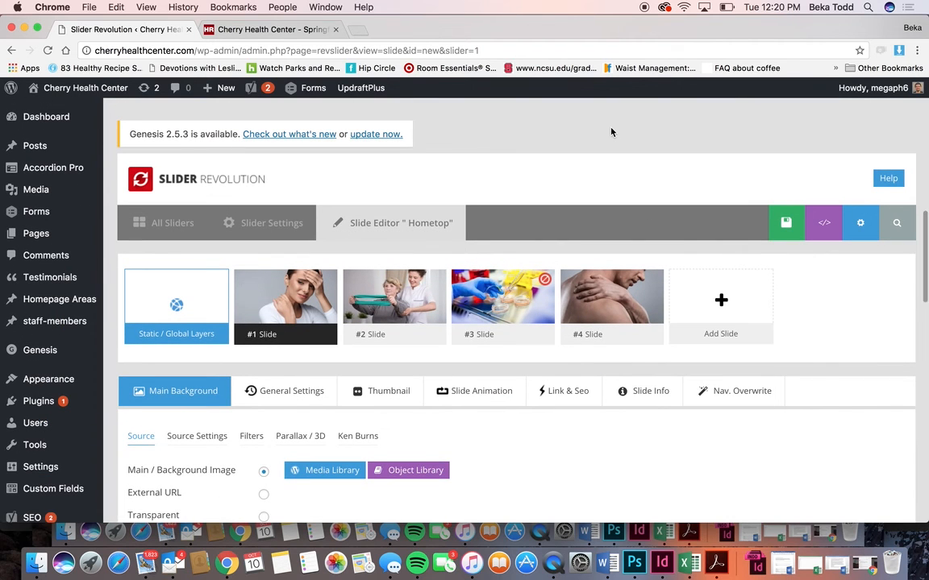
# Step: Look over slide #1's background source options and its heading and Chronic Pain layers in the slide editor
pyautogui.moveTo(612, 306)
pyautogui.scroll(-3, 637, 339)
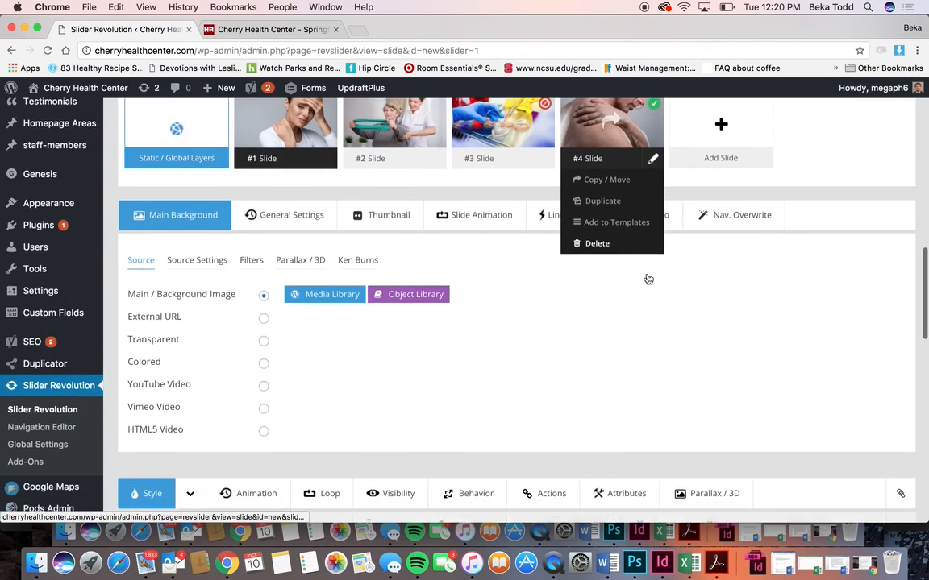
pyautogui.scroll(-6, 648, 279)
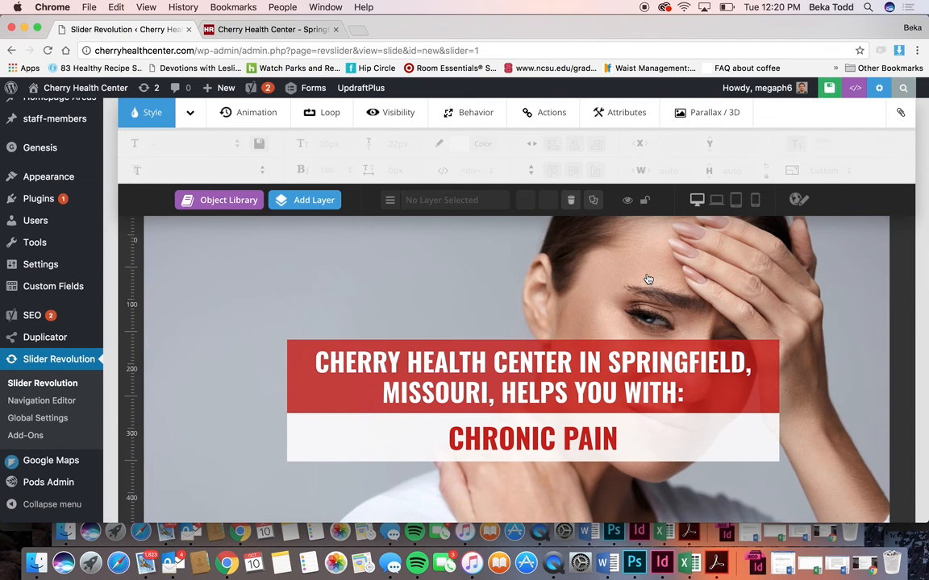
pyautogui.scroll(-2, 648, 279)
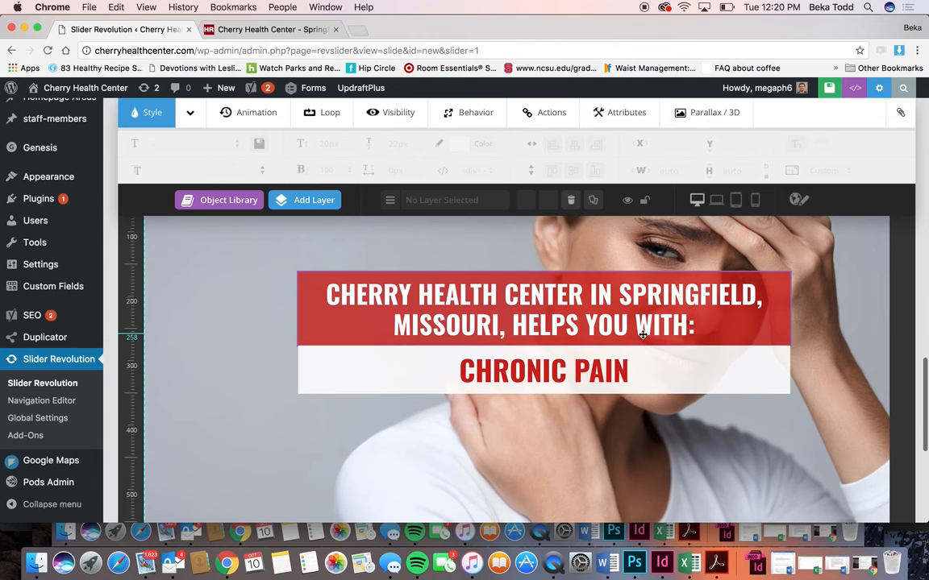
pyautogui.scroll(6, 643, 335)
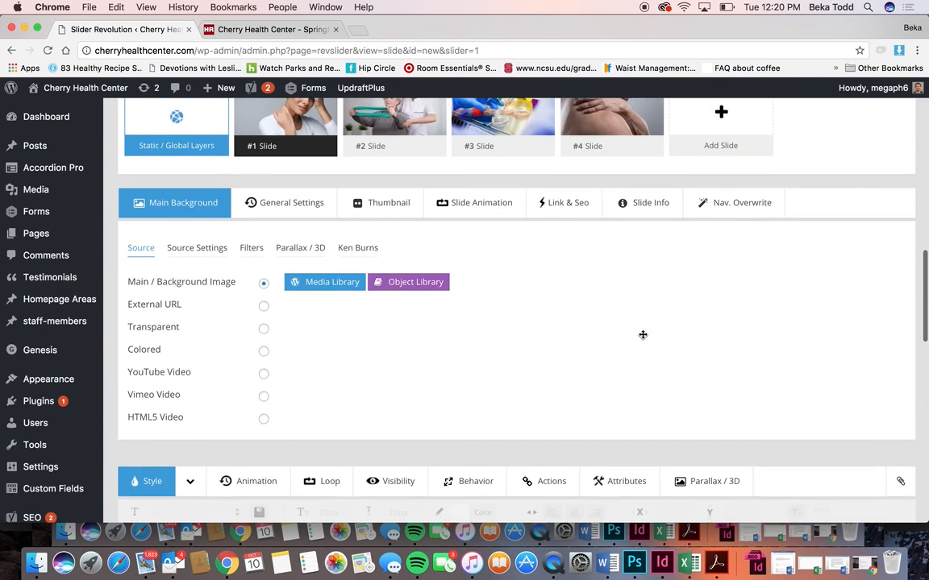
pyautogui.scroll(4, 643, 334)
# Step: View the Hometop slider's settings and return to the overview of all sliders
pyautogui.click(268, 304)
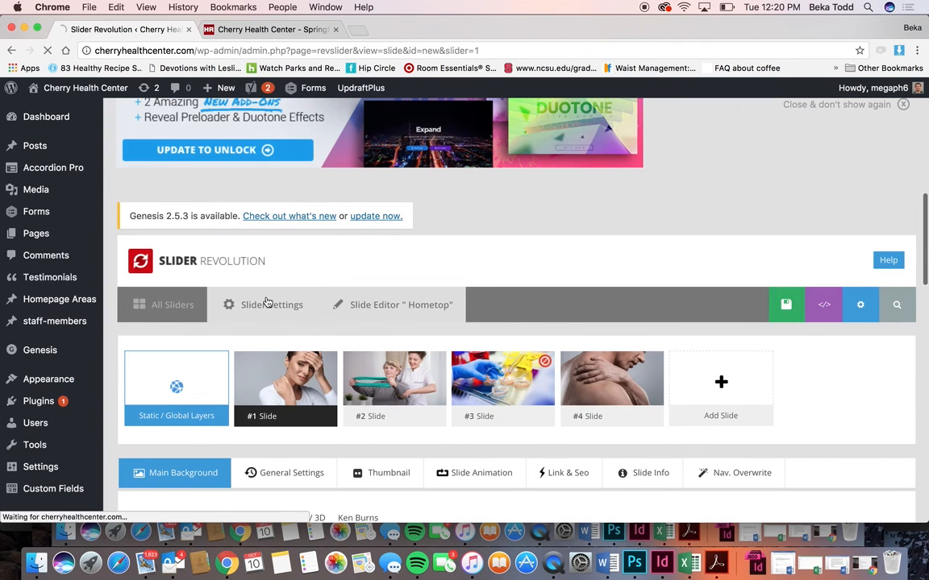
pyautogui.scroll(-10, 331, 442)
pyautogui.scroll(-5, 333, 442)
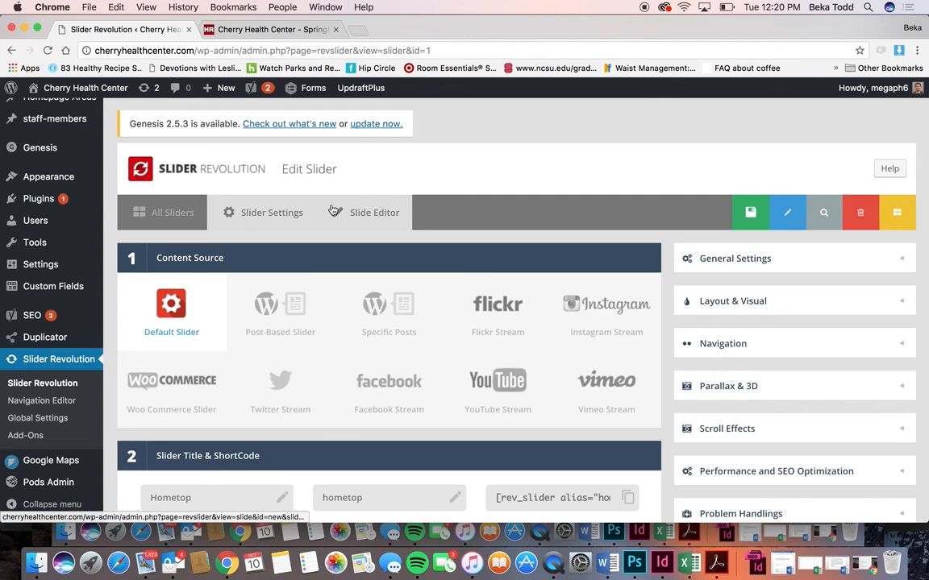
pyautogui.click(176, 218)
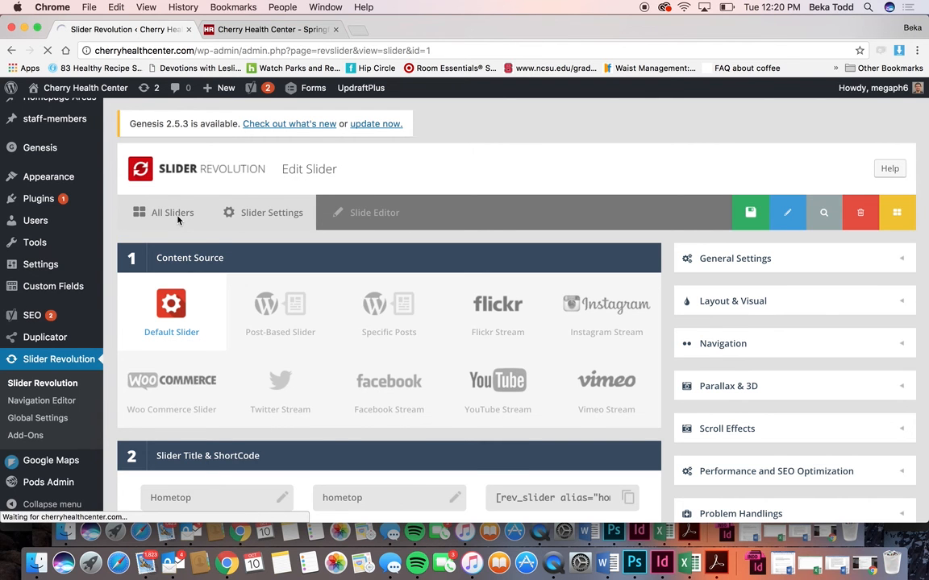
pyautogui.scroll(-10, 586, 323)
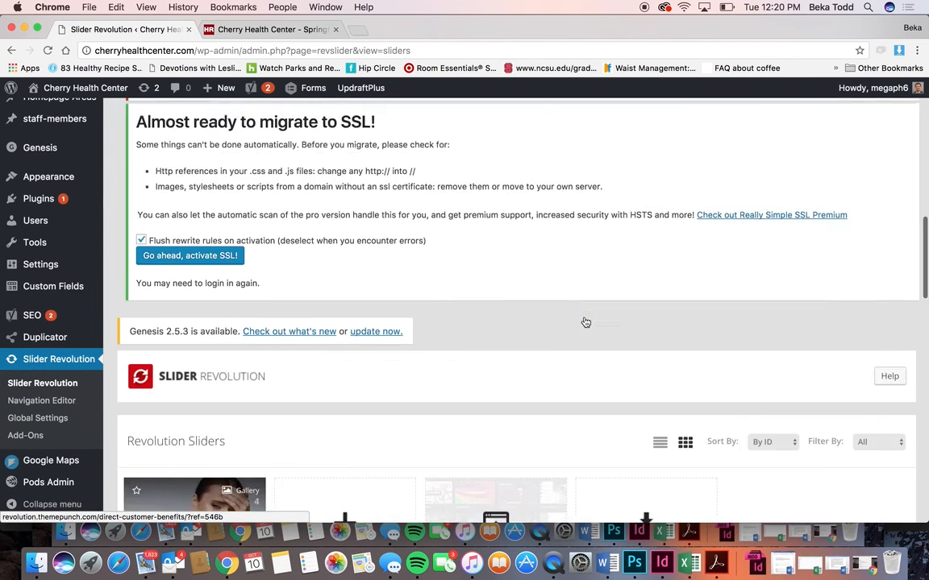
pyautogui.scroll(-5, 585, 321)
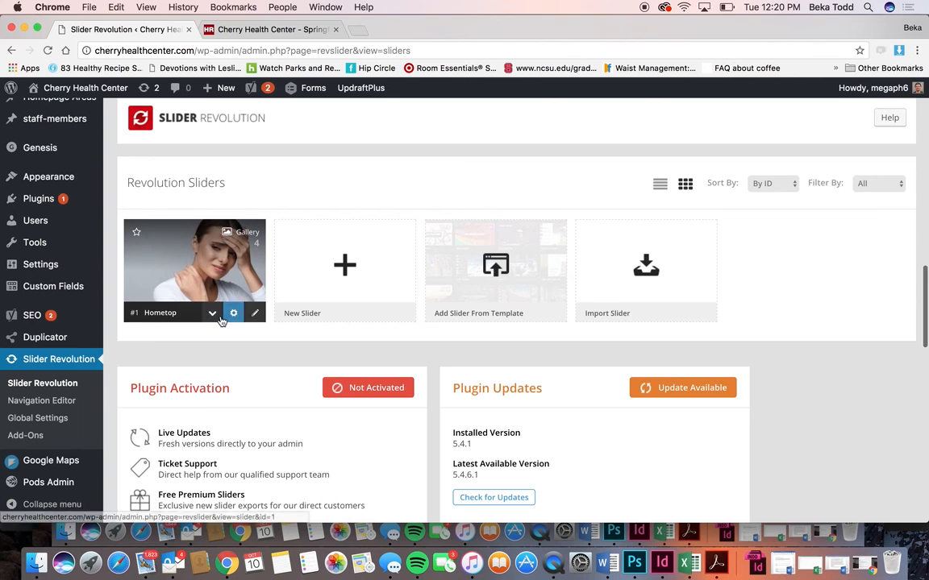
# Step: Show the Hometop slider's embed shortcode, highlight its alias part, and close the embed information
pyautogui.click(213, 316)
pyautogui.click(181, 337)
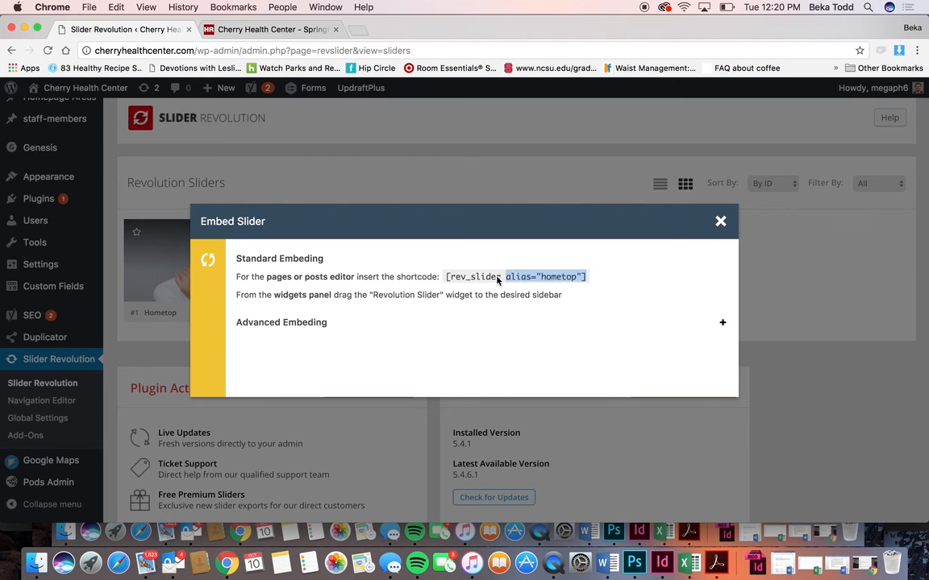
pyautogui.click(719, 221)
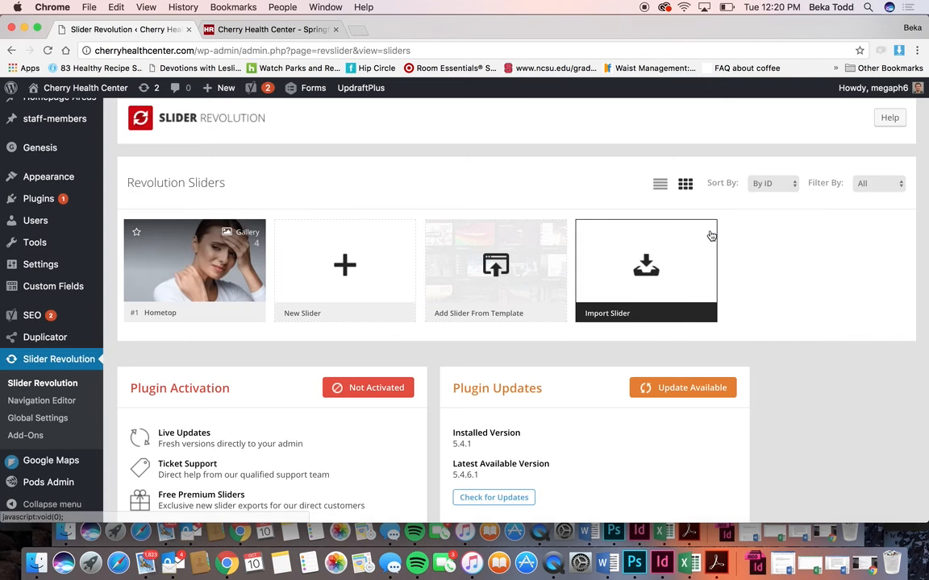
pyautogui.scroll(-3, 7, 374)
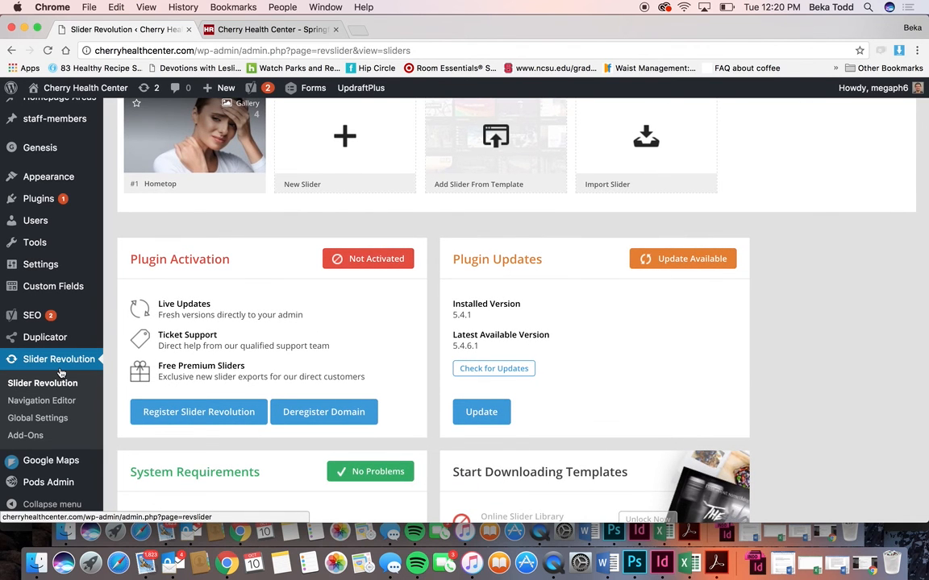
# Step: Open the Cherry Health Center location of the Google Maps plugin for editing and examine its address without changing it
pyautogui.click(49, 460)
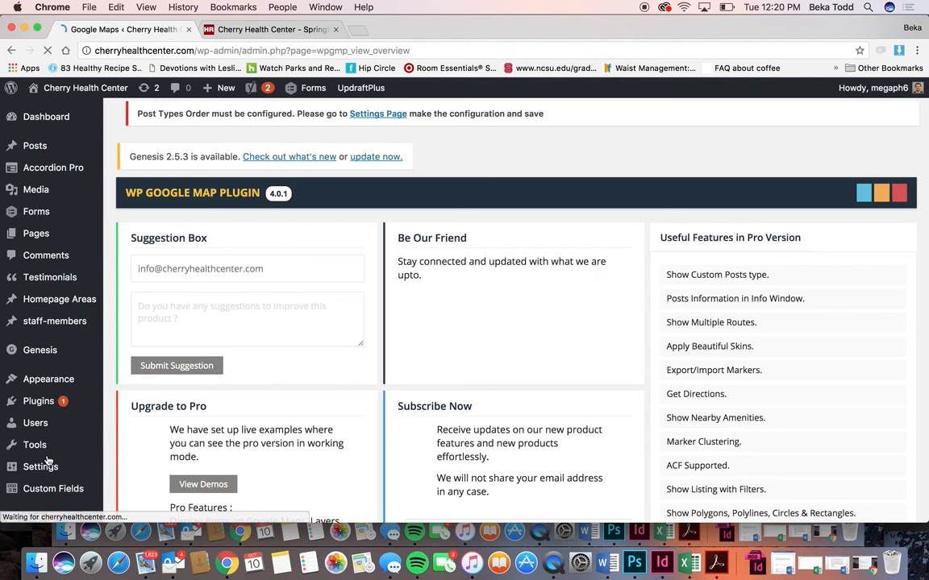
pyautogui.scroll(-2, 48, 459)
pyautogui.scroll(-3, 47, 458)
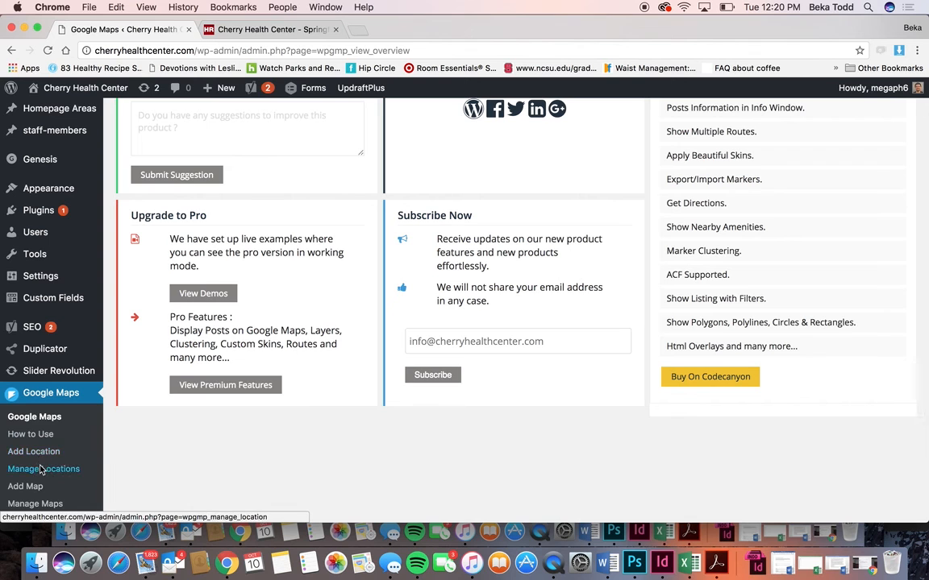
pyautogui.click(41, 470)
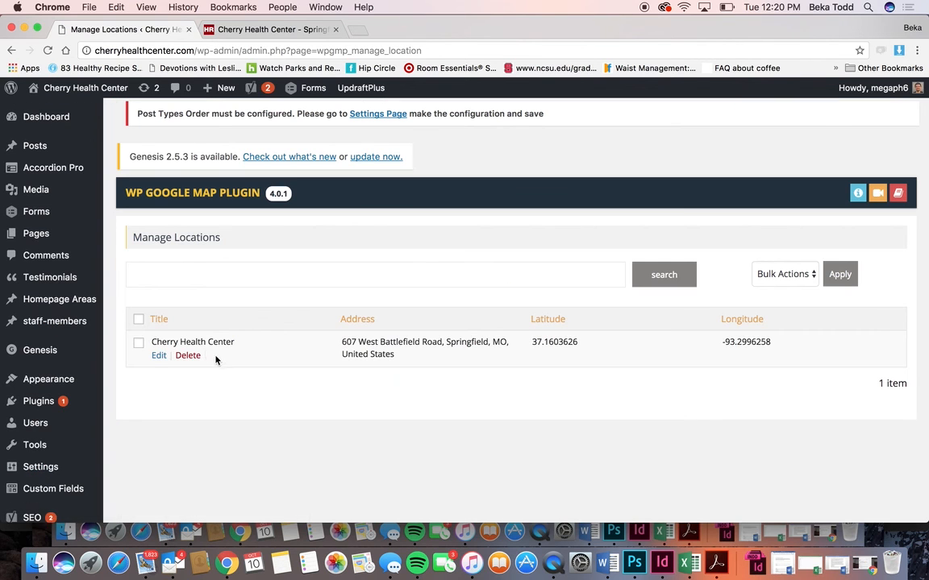
pyautogui.click(159, 356)
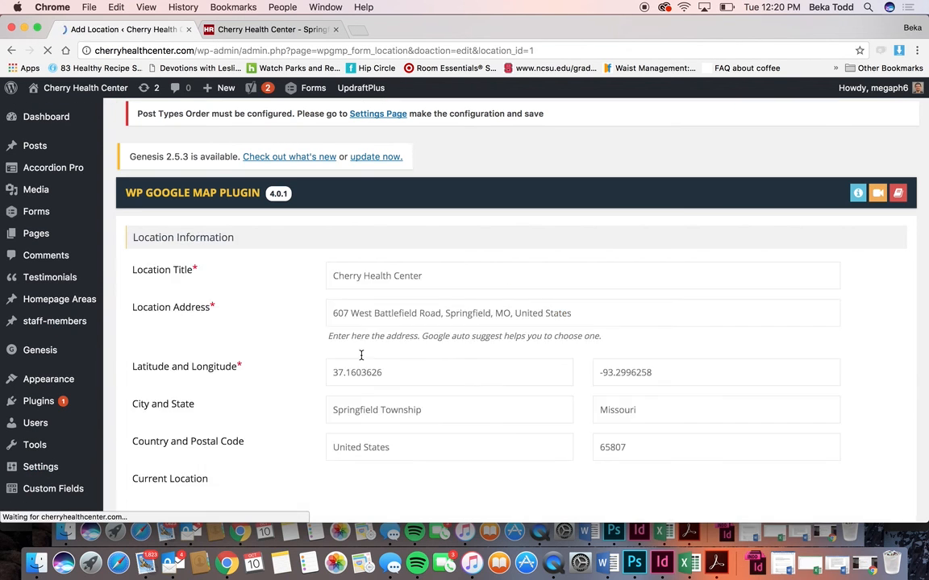
pyautogui.doubleClick(475, 311)
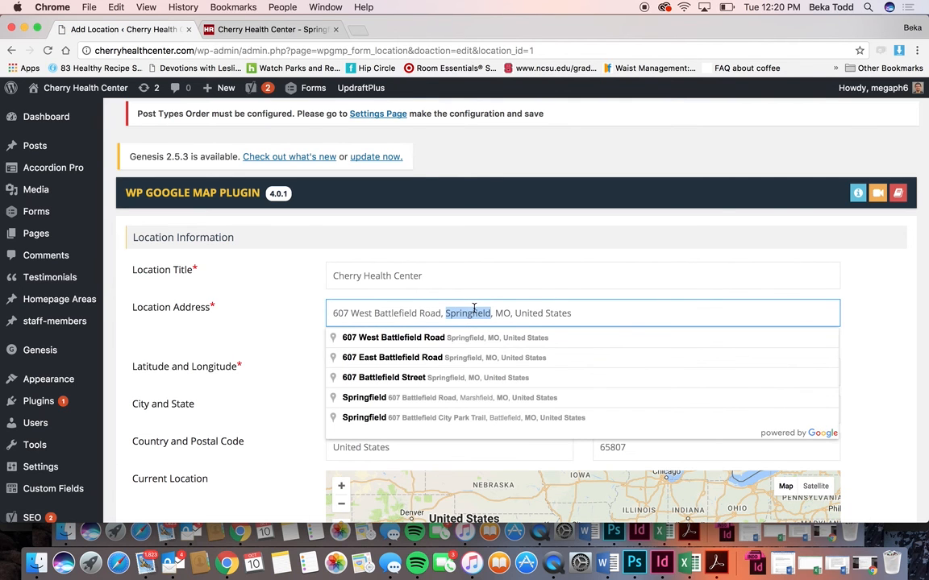
pyautogui.click(289, 320)
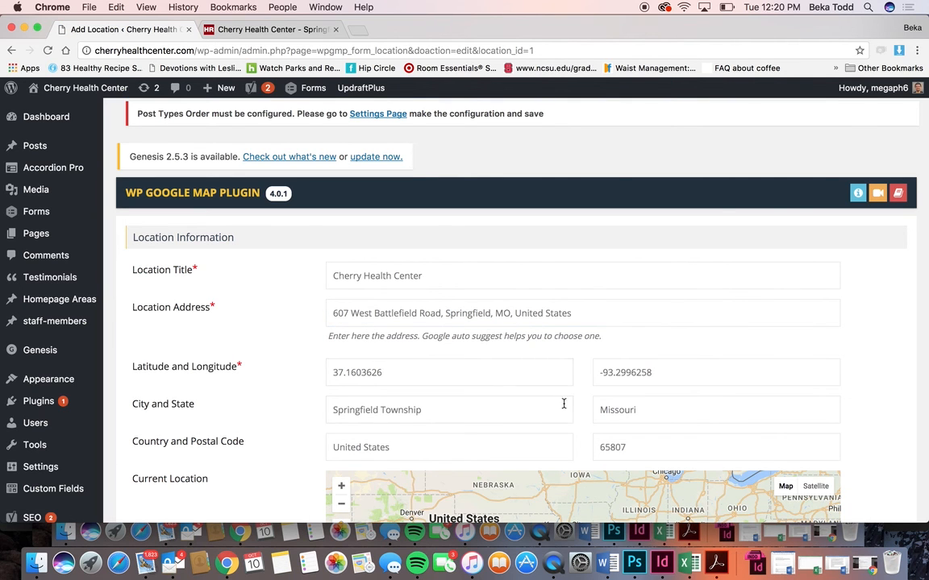
# Step: Open the form for adding a new Google Maps location and show its title and address fields without filling them in
pyautogui.scroll(-10, 240, 435)
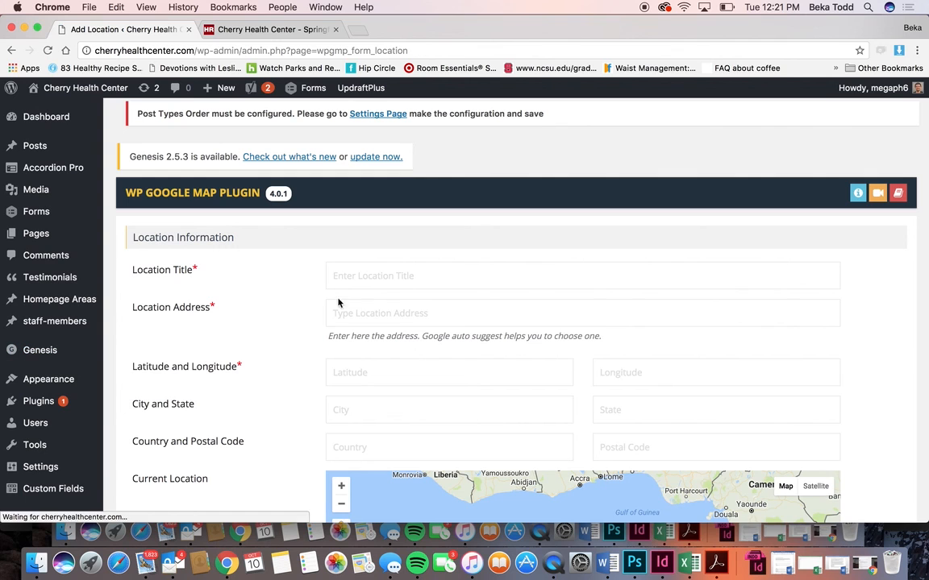
pyautogui.click(331, 274)
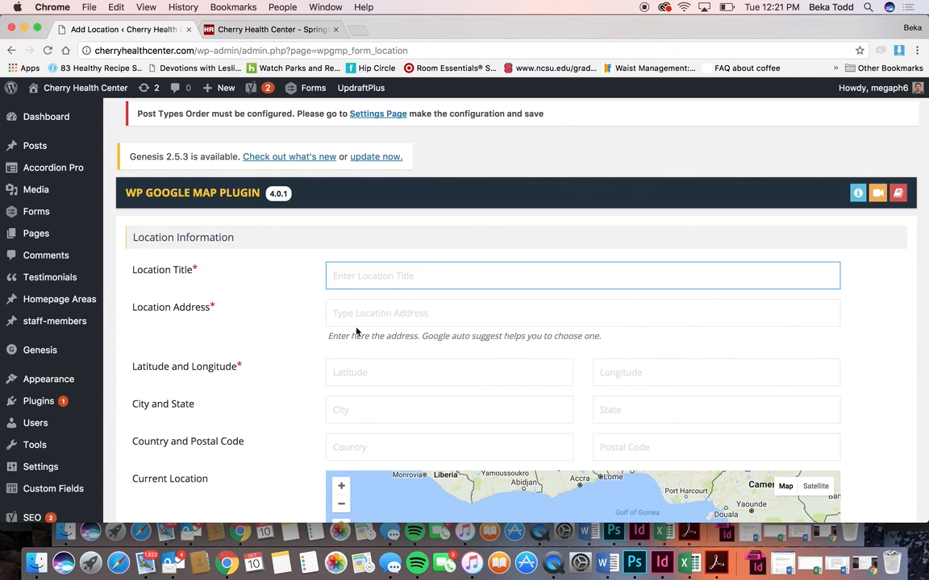
pyautogui.click(418, 323)
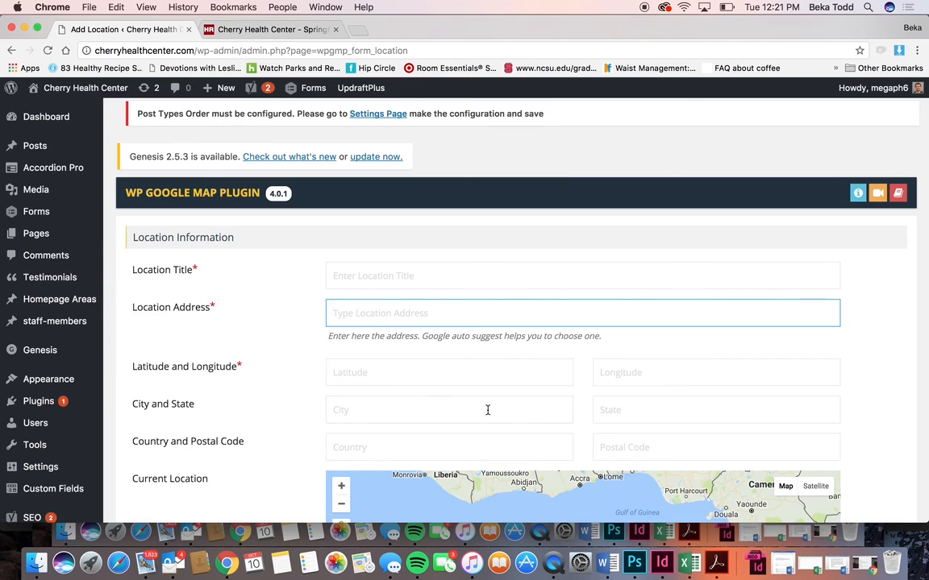
# Step: Open the existing Cherry Health Center map for editing from the Google Maps plugin's map list
pyautogui.scroll(-10, 218, 421)
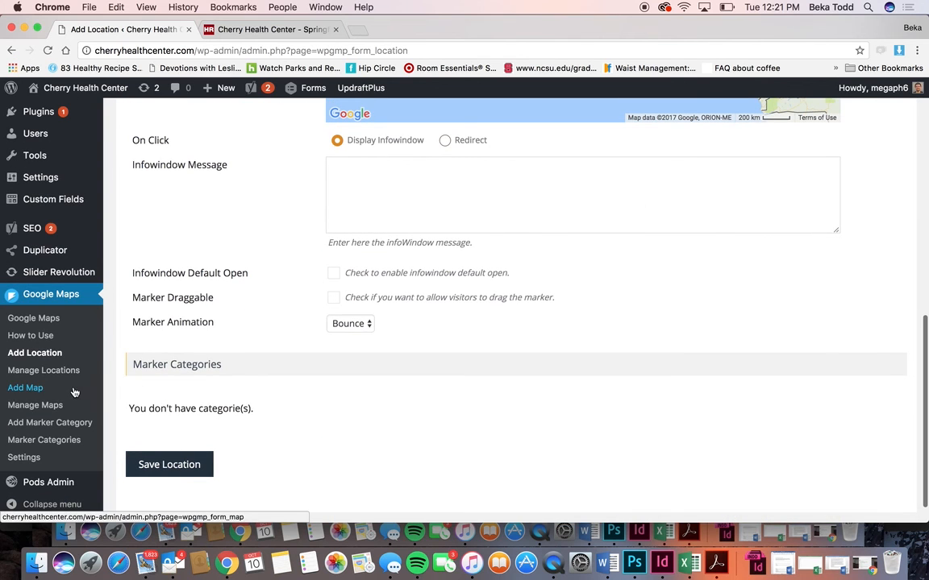
pyautogui.click(40, 405)
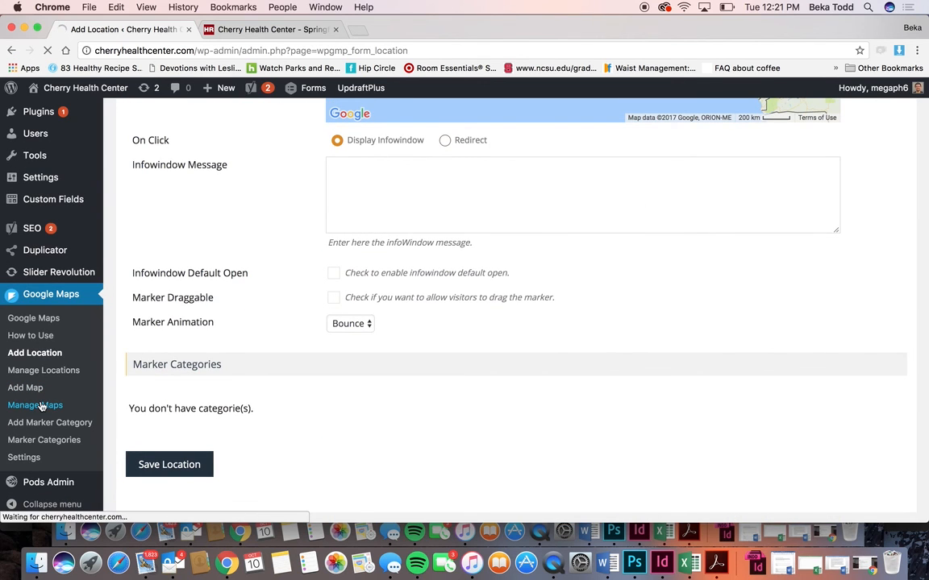
pyautogui.click(160, 357)
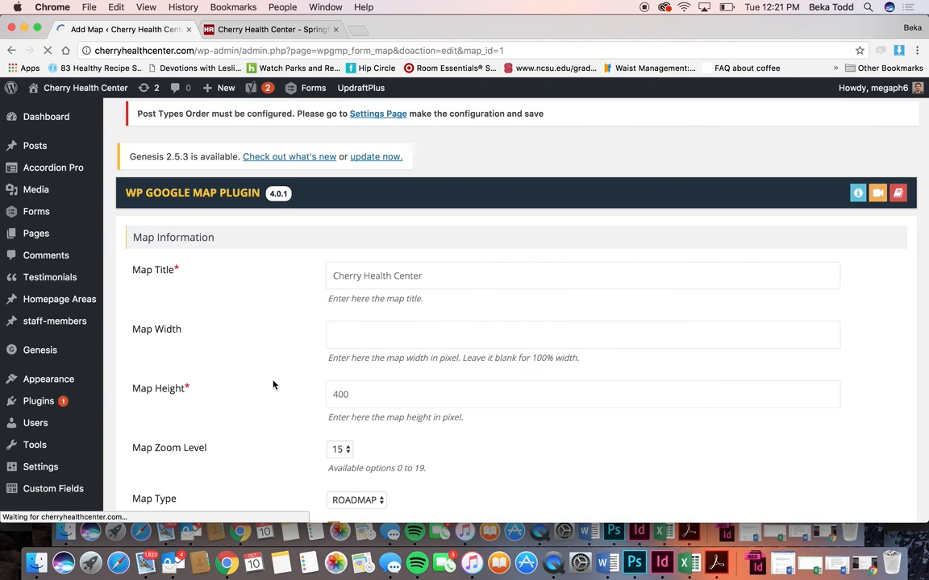
# Step: Examine the Cherry Health Center map's settings, including zoom level, map type, assigned location, layers and street view, without changing them
pyautogui.scroll(-10, 273, 385)
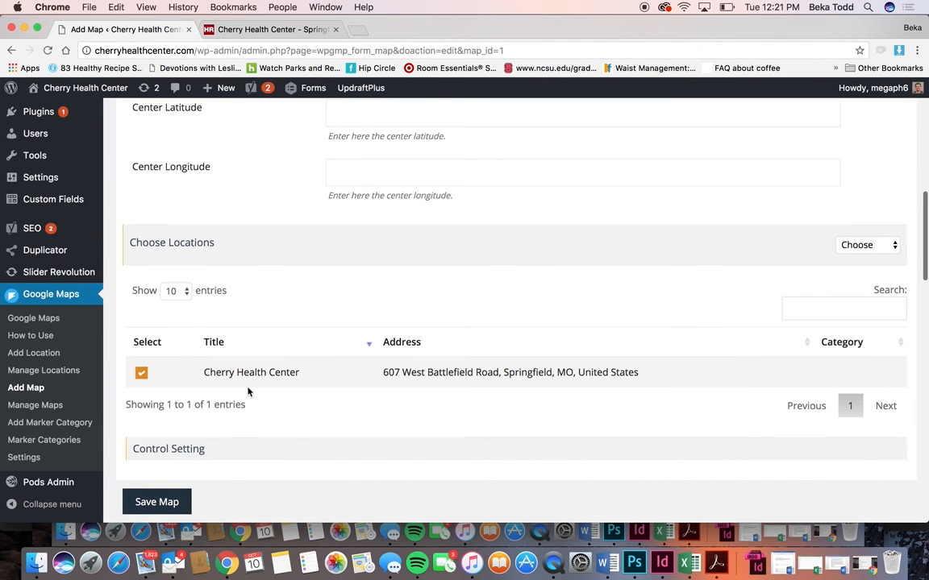
pyautogui.scroll(10, 226, 282)
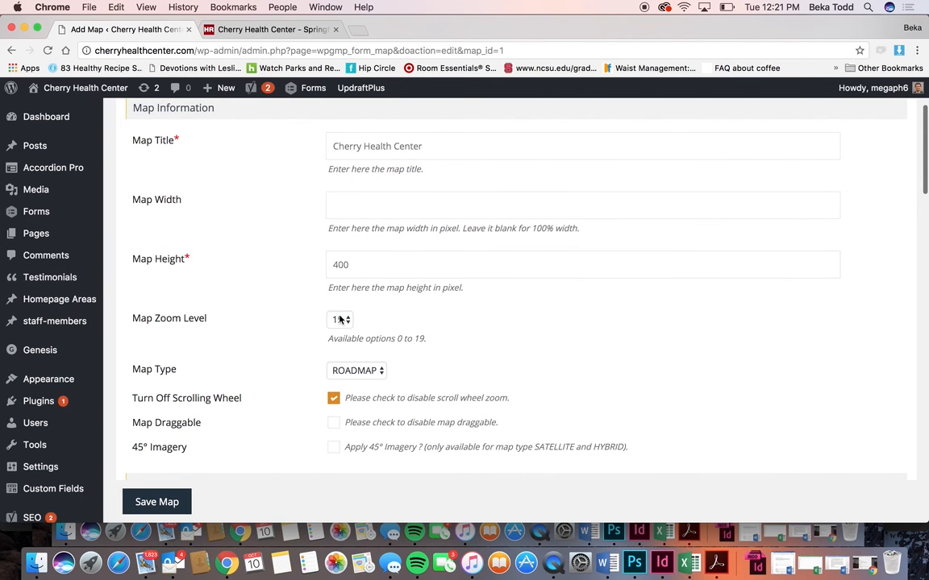
pyautogui.scroll(3, 292, 419)
pyautogui.scroll(-15, 293, 419)
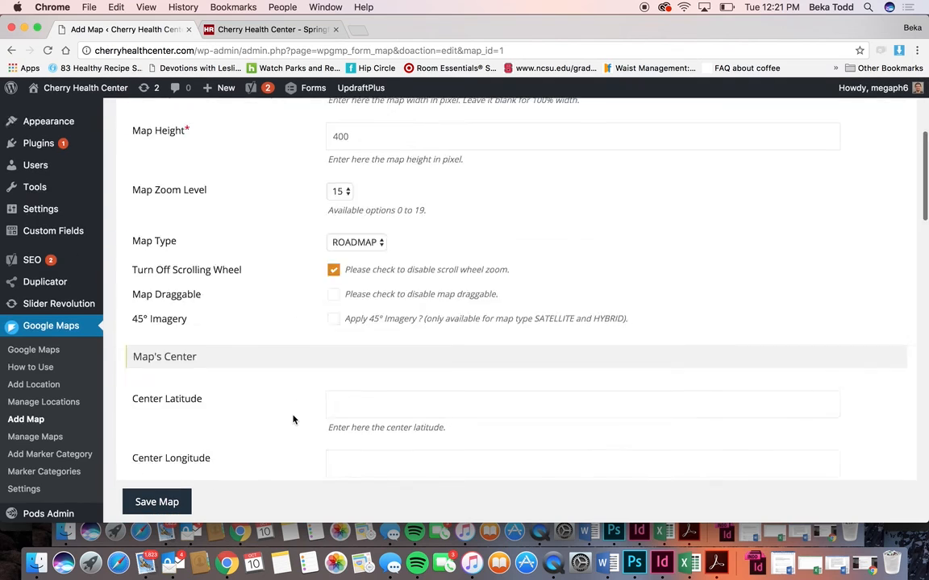
pyautogui.scroll(-8, 292, 420)
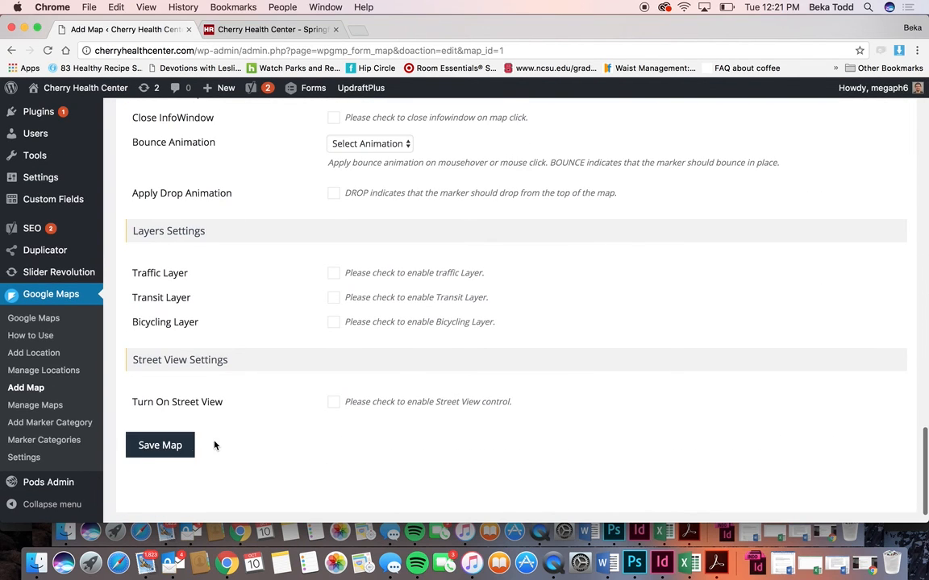
# Step: Switch to the live Cherry Health Center homepage and examine the embedded Google map near the page's end
pyautogui.click(270, 29)
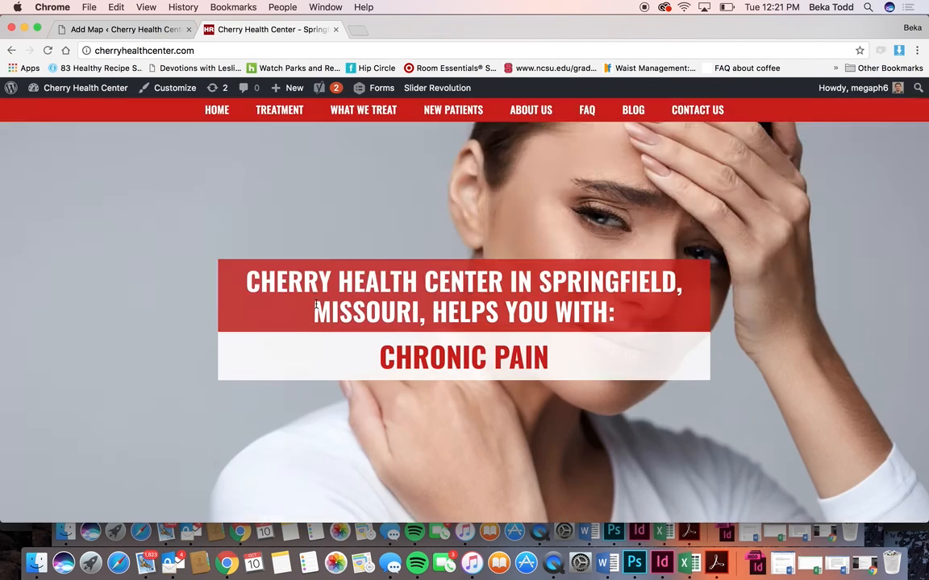
pyautogui.scroll(-20, 315, 307)
pyautogui.scroll(-3, 315, 307)
pyautogui.scroll(8, 315, 307)
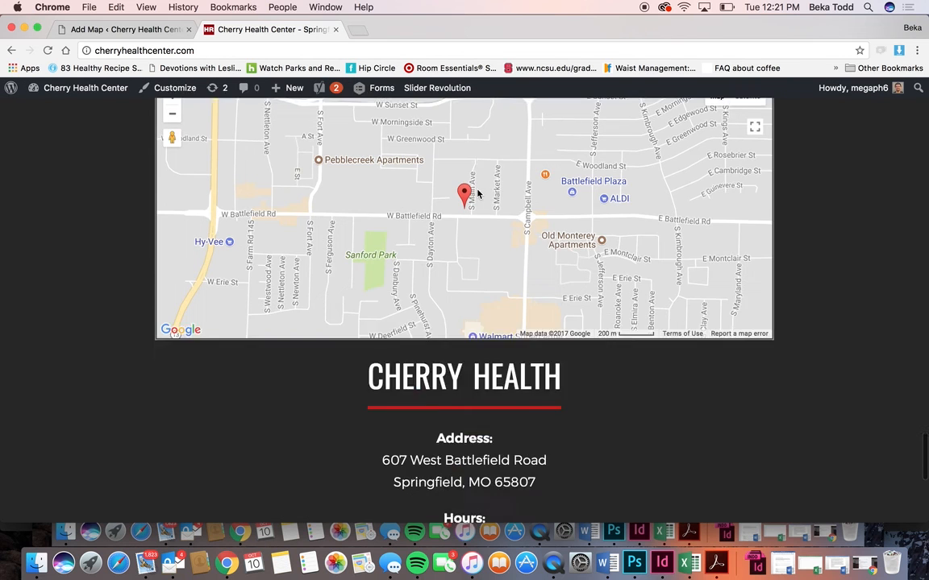
pyautogui.scroll(3, 649, 330)
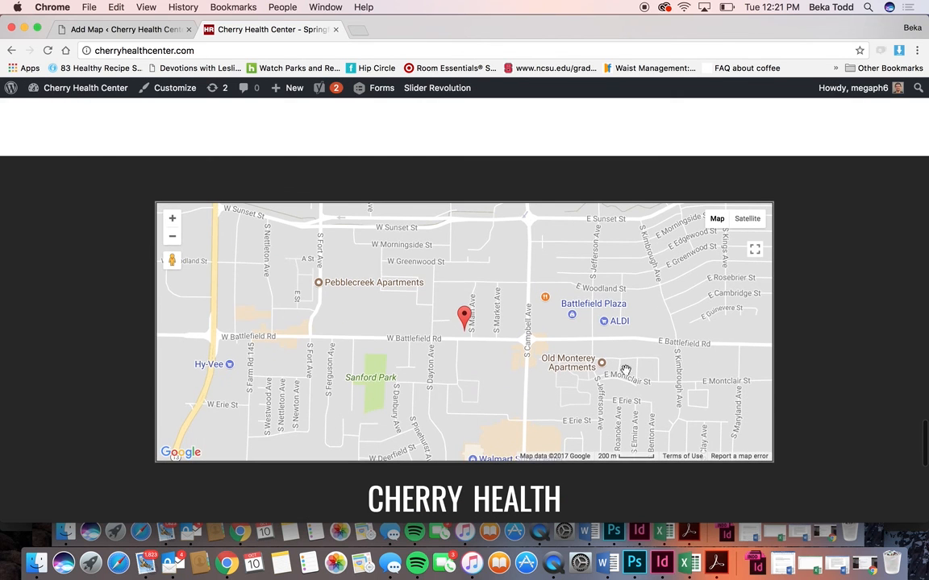
# Step: Open the Google Maps plugin's overview page in the admin, and return to the live homepage to review it from its header
pyautogui.click(152, 26)
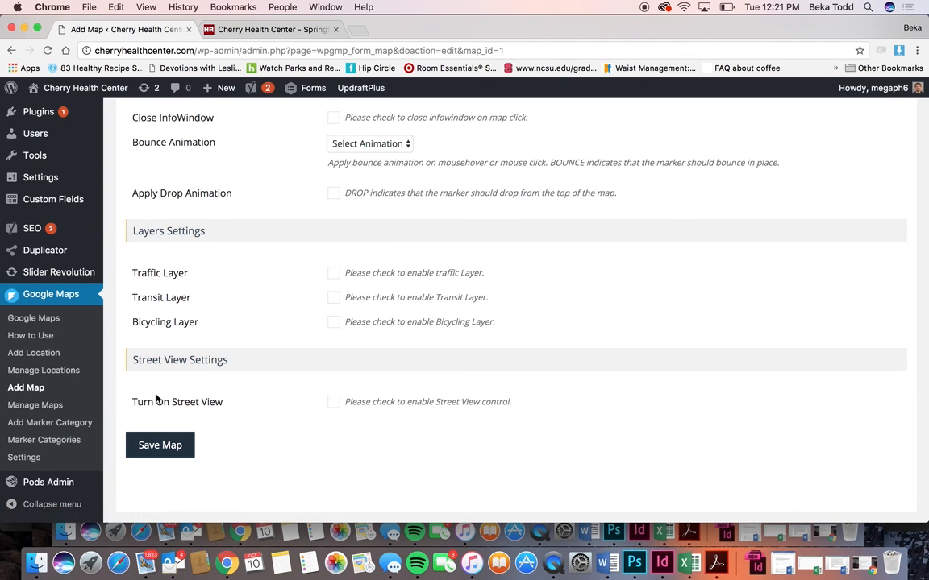
pyautogui.click(61, 298)
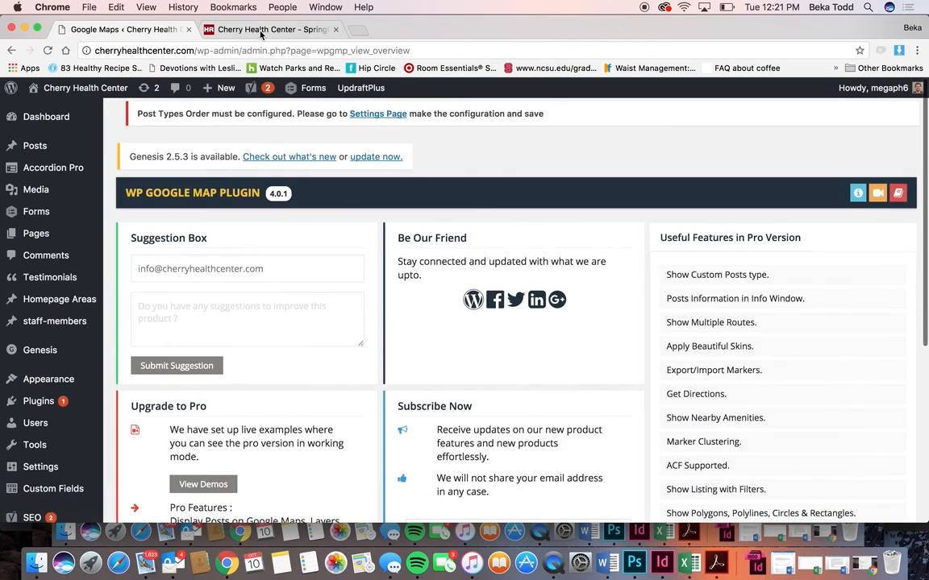
pyautogui.click(270, 29)
pyautogui.scroll(15, 345, 317)
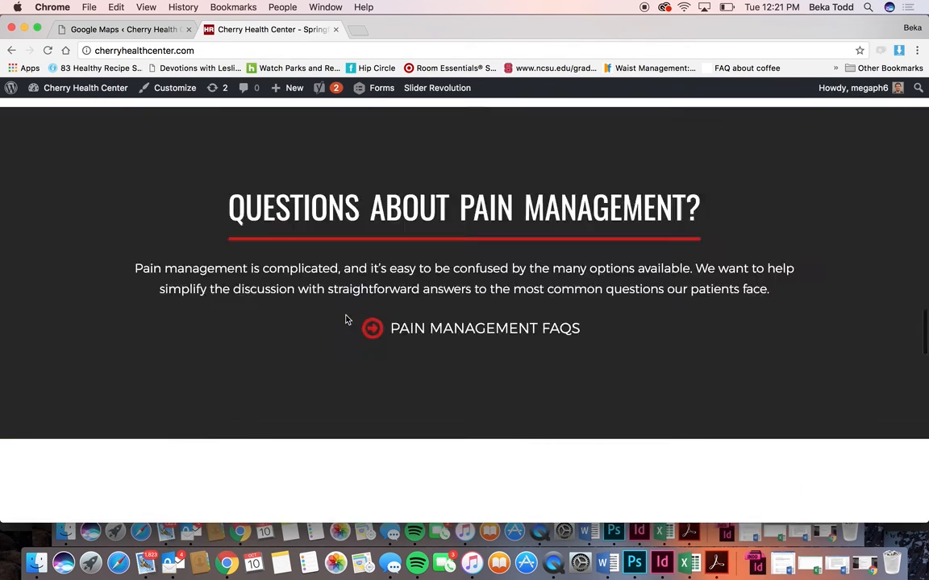
pyautogui.scroll(-2, 346, 318)
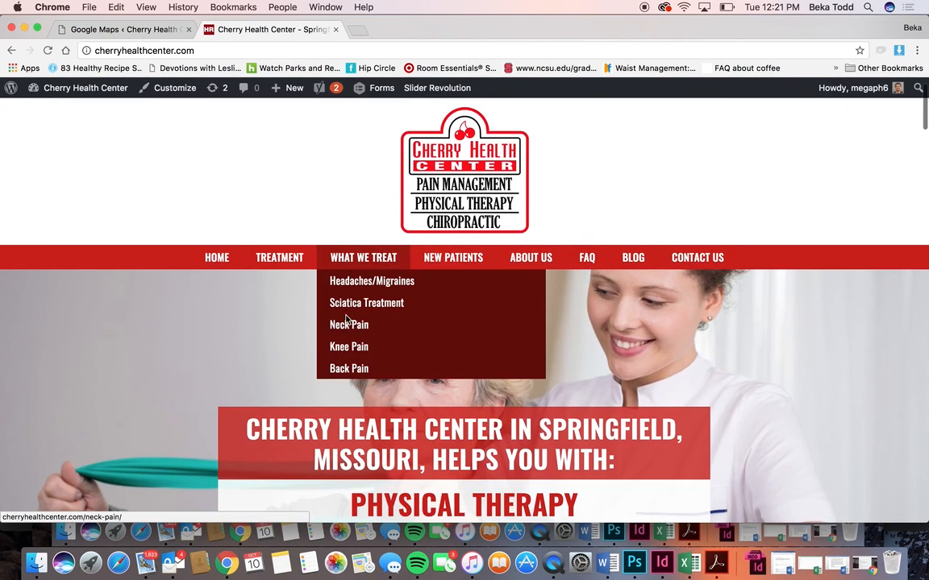
pyautogui.scroll(-20, 774, 291)
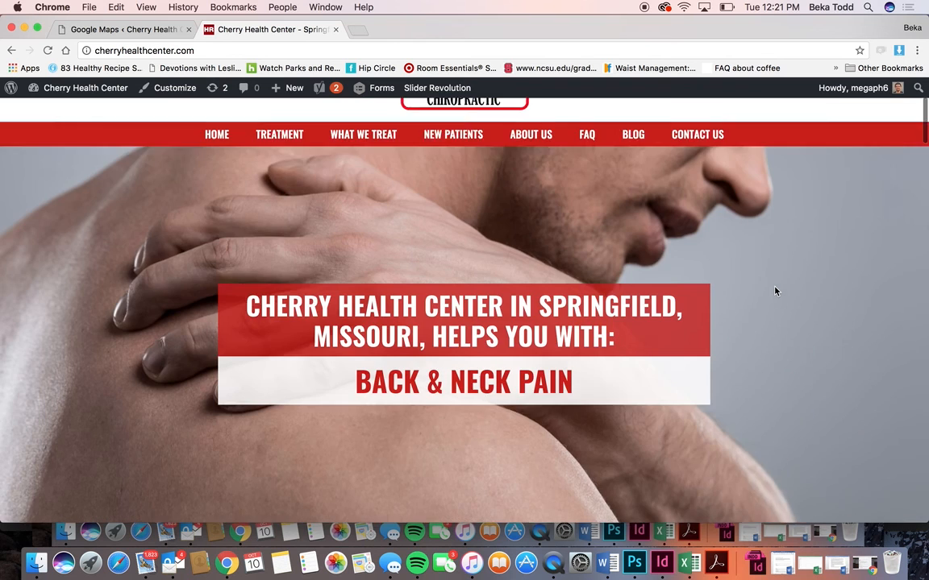